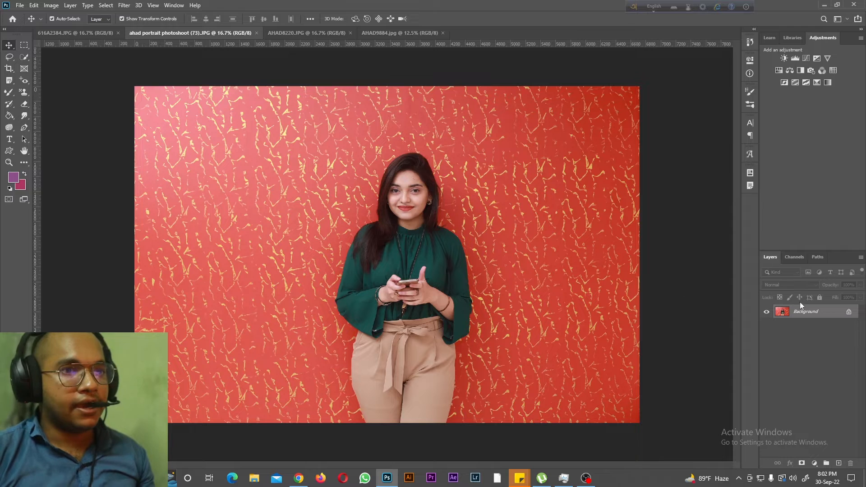
Step: Convert the portrait's Background into an editable layer, lock it fully, try moving it on the canvas, and unlock it
{"action": "left_click", "coordinate": [850, 313]}
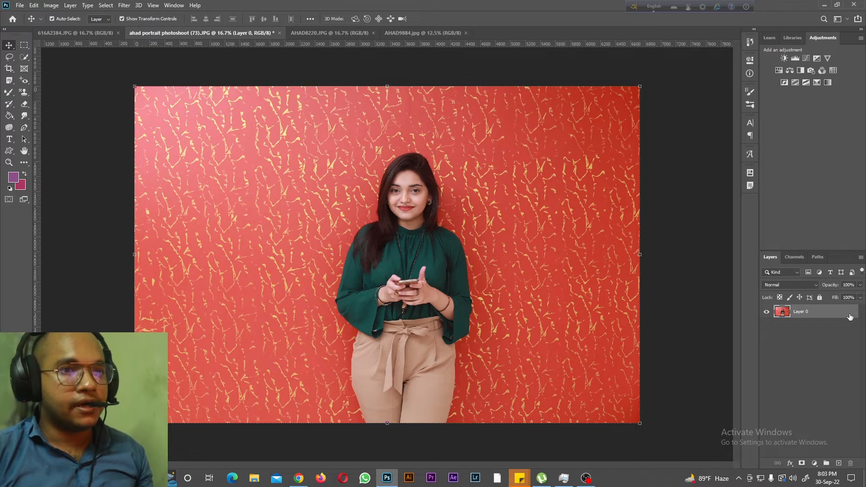
{"action": "left_click", "coordinate": [820, 297]}
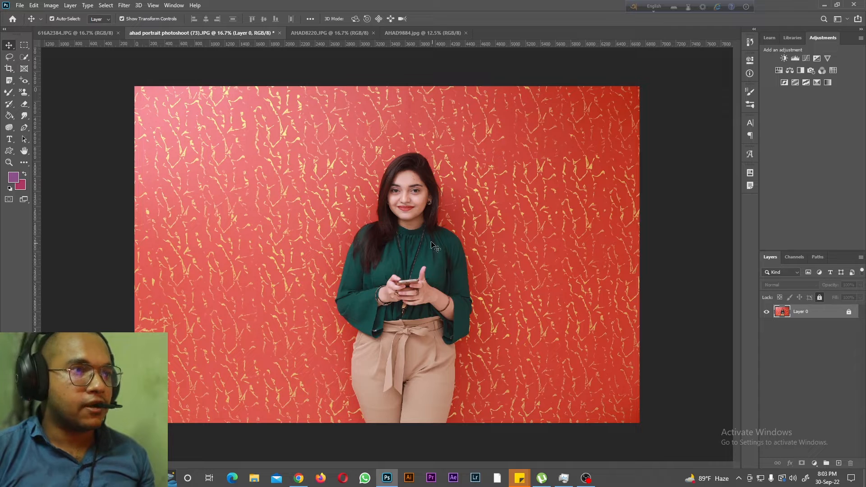
{"action": "left_click", "coordinate": [356, 165]}
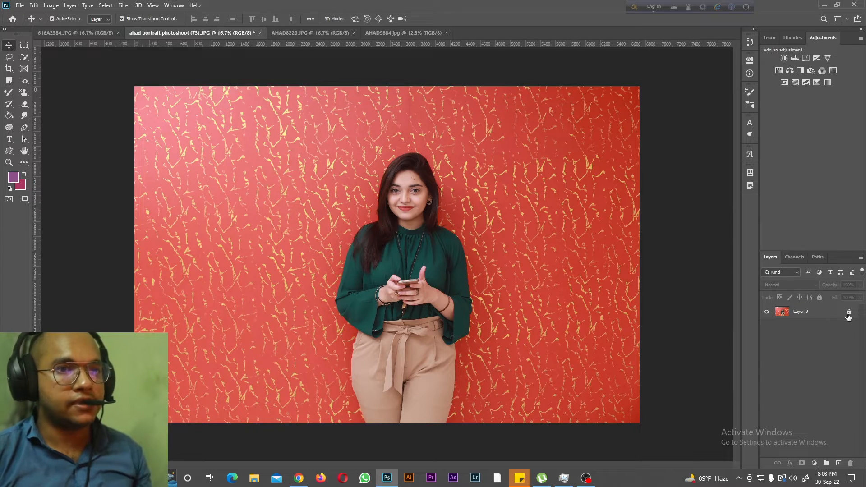
{"action": "mouse_move", "coordinate": [379, 213]}
{"action": "left_mouse_down"}
{"action": "mouse_move", "coordinate": [356, 225]}
{"action": "mouse_move", "coordinate": [334, 164]}
{"action": "mouse_move", "coordinate": [428, 160]}
{"action": "mouse_move", "coordinate": [340, 178]}
{"action": "mouse_move", "coordinate": [526, 227]}
{"action": "mouse_move", "coordinate": [370, 138]}
{"action": "mouse_move", "coordinate": [352, 163]}
{"action": "mouse_move", "coordinate": [304, 138]}
{"action": "mouse_move", "coordinate": [464, 90]}
{"action": "mouse_move", "coordinate": [263, 185]}
{"action": "mouse_move", "coordinate": [401, 240]}
{"action": "mouse_move", "coordinate": [403, 205]}
{"action": "mouse_move", "coordinate": [381, 201]}
{"action": "left_mouse_up"}
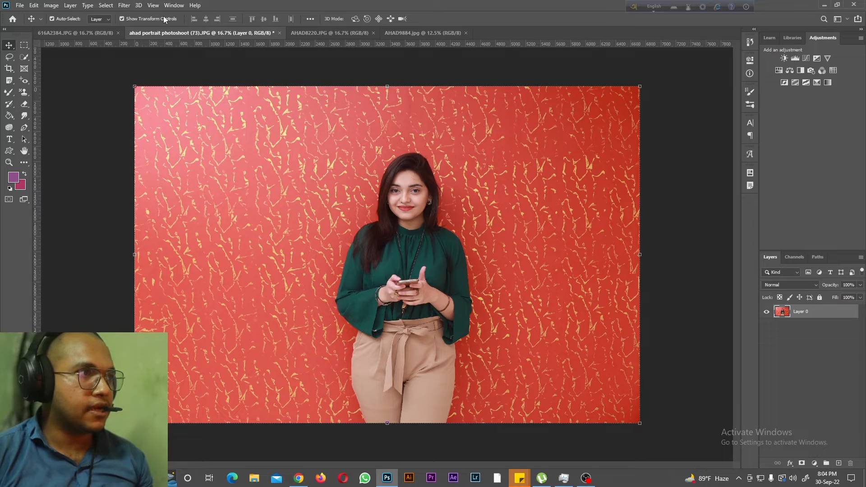
Step: Scale the portrait layer to about 100.4% with its transform handles, undoing a trial reduction to about 77%
{"action": "mouse_move", "coordinate": [134, 85]}
{"action": "left_mouse_down"}
{"action": "mouse_move", "coordinate": [333, 231]}
{"action": "mouse_move", "coordinate": [315, 206]}
{"action": "mouse_move", "coordinate": [194, 139]}
{"action": "mouse_move", "coordinate": [158, 90]}
{"action": "mouse_move", "coordinate": [134, 86]}
{"action": "left_mouse_up"}
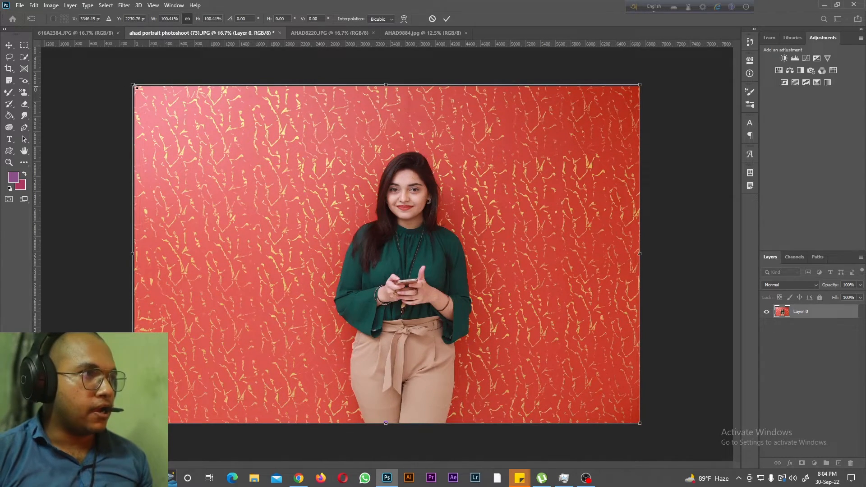
{"action": "left_click_drag", "start_coordinate": [134, 85], "coordinate": [251, 164]}
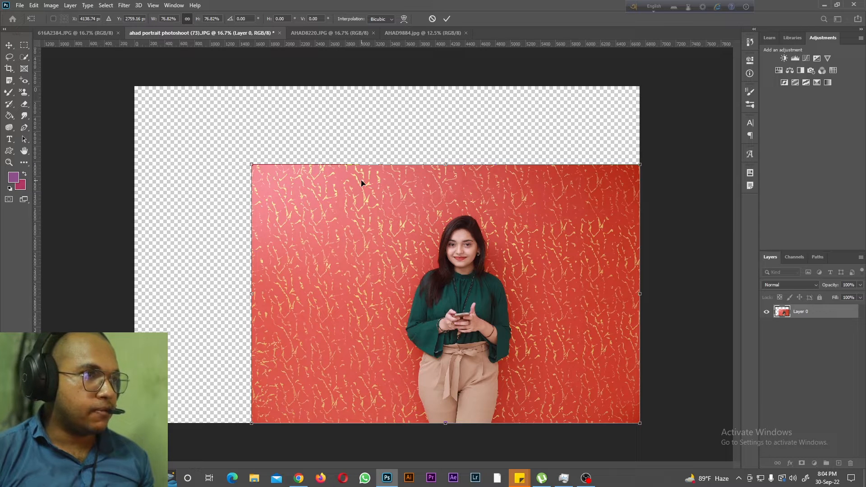
{"action": "key", "text": "ctrl+z"}
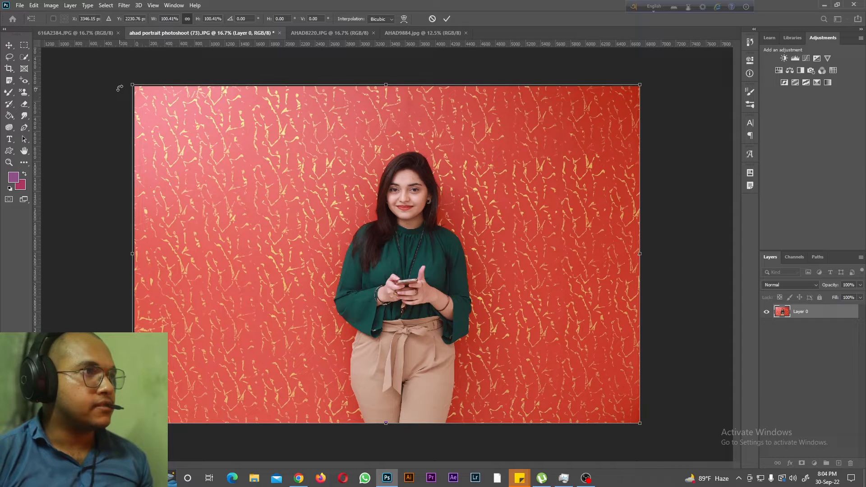
{"action": "left_click", "coordinate": [9, 49]}
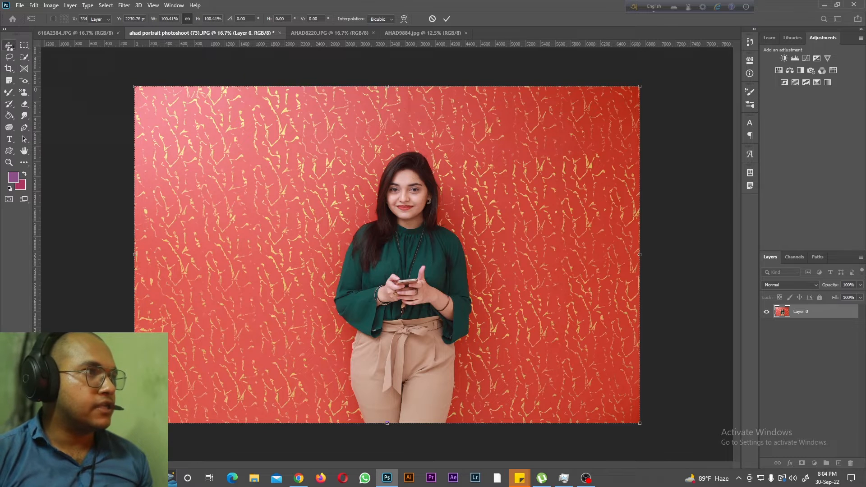
{"action": "right_click", "coordinate": [10, 48]}
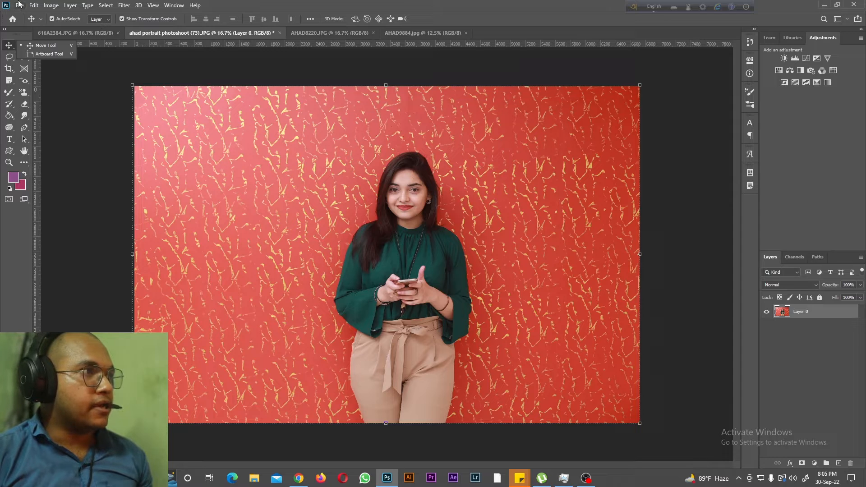
{"action": "key", "text": "Escape"}
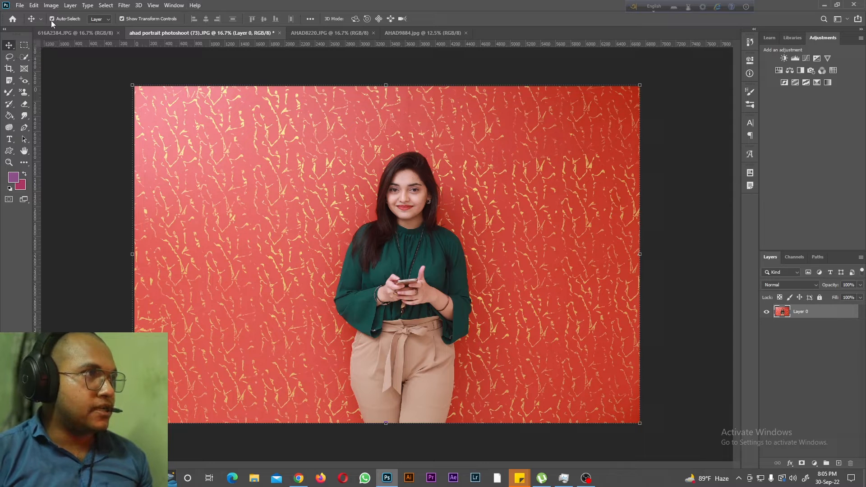
Step: Create a new document named TEST AUTOSELECT LAYER with the a4 preset
{"action": "left_click", "coordinate": [20, 6]}
{"action": "left_click", "coordinate": [27, 14]}
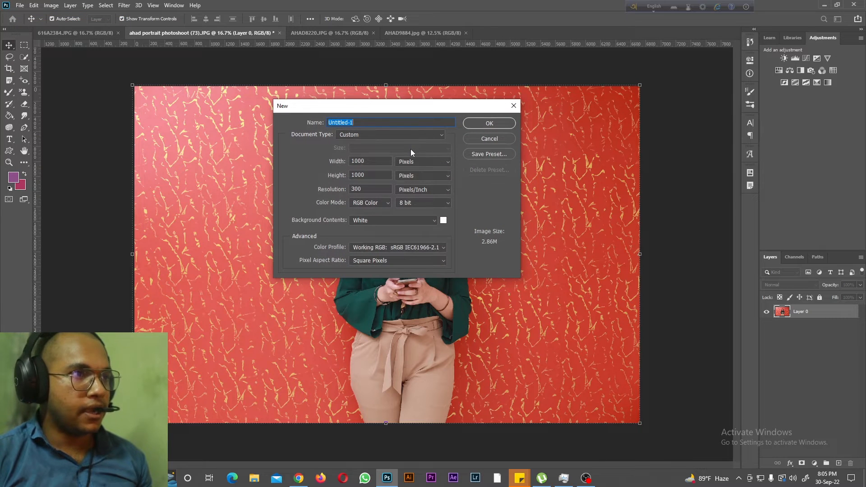
{"action": "left_click", "coordinate": [387, 134]}
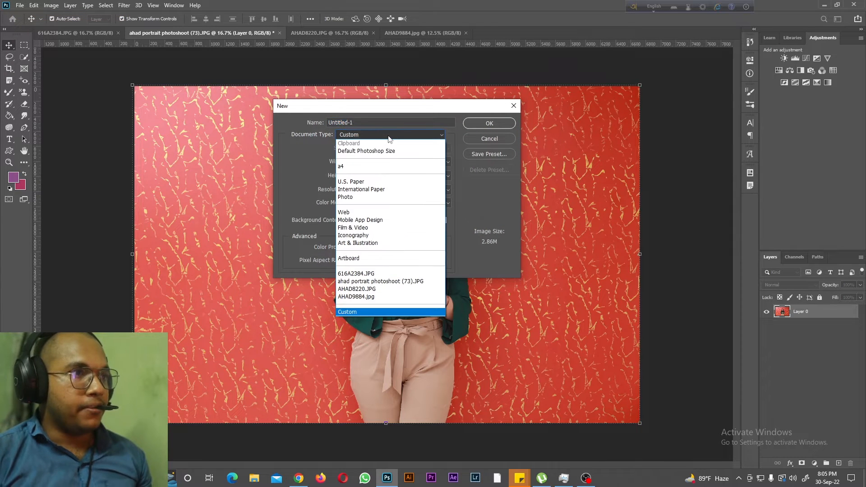
{"action": "left_click", "coordinate": [378, 166]}
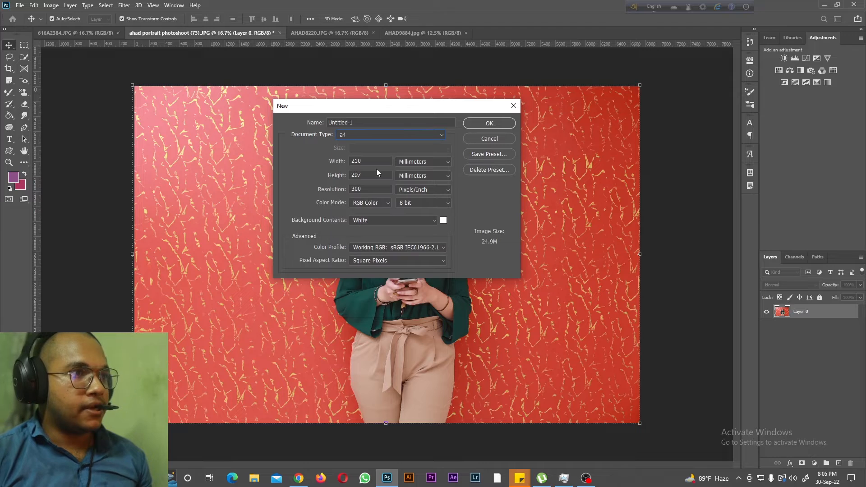
{"action": "double_click", "coordinate": [370, 123]}
{"action": "type", "text": "TEST AUTOSELE"}
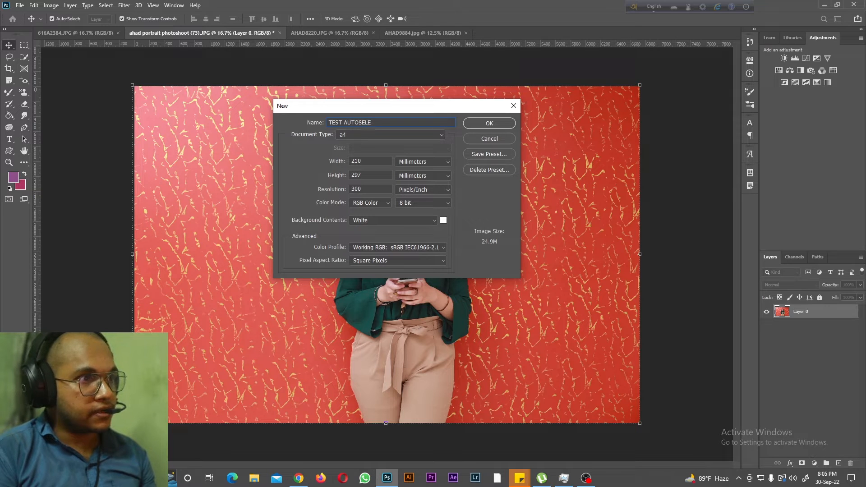
{"action": "type", "text": "CT LAYER"}
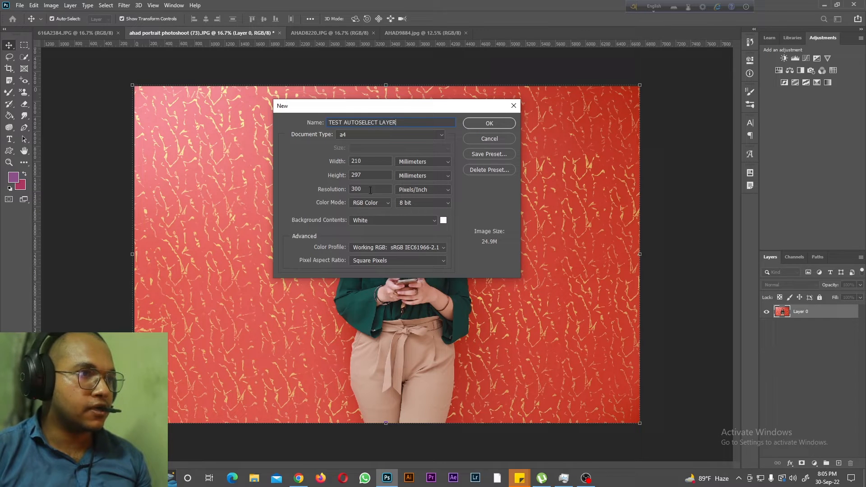
{"action": "mouse_move", "coordinate": [409, 107]}
{"action": "left_mouse_down"}
{"action": "mouse_move", "coordinate": [360, 93]}
{"action": "mouse_move", "coordinate": [403, 103]}
{"action": "left_mouse_up"}
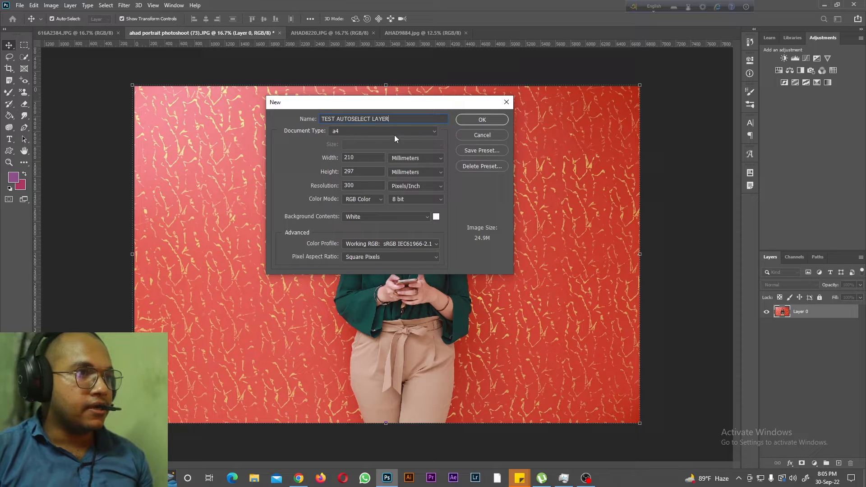
{"action": "left_click", "coordinate": [474, 122]}
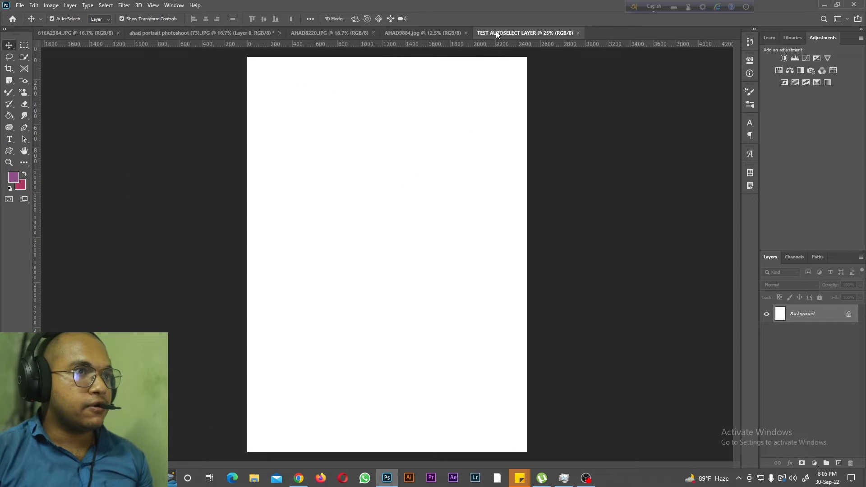
Step: Review the Use Legacy "New Document" Interface option in the General preferences and accept the settings
{"action": "key", "text": "ctrl+shift+Tab"}
{"action": "key", "text": "ctrl+Tab"}
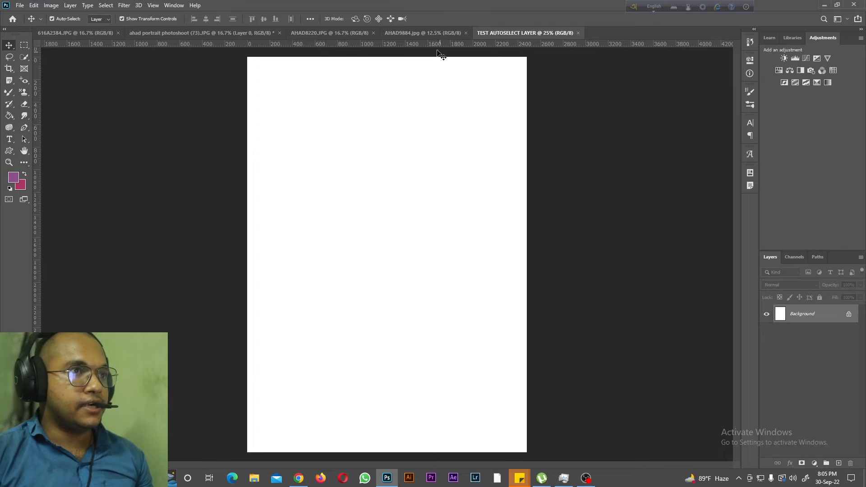
{"action": "left_click", "coordinate": [34, 6]}
{"action": "mouse_move", "coordinate": [51, 6]}
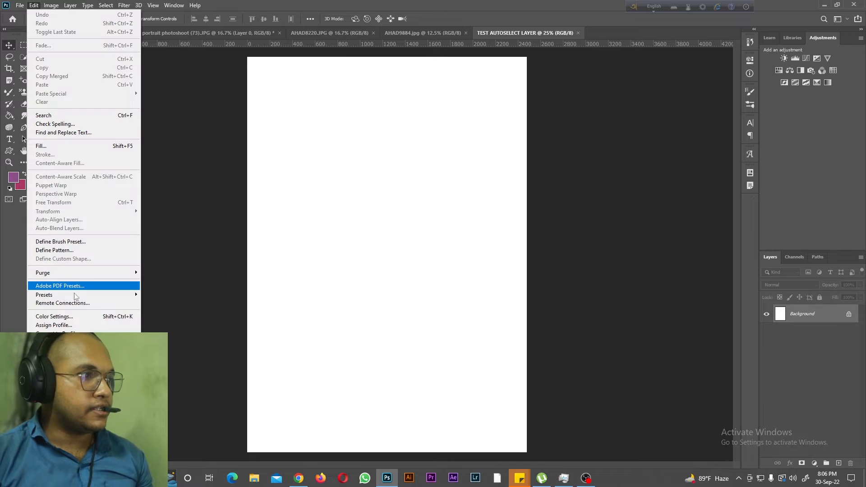
{"action": "mouse_move", "coordinate": [68, 374]}
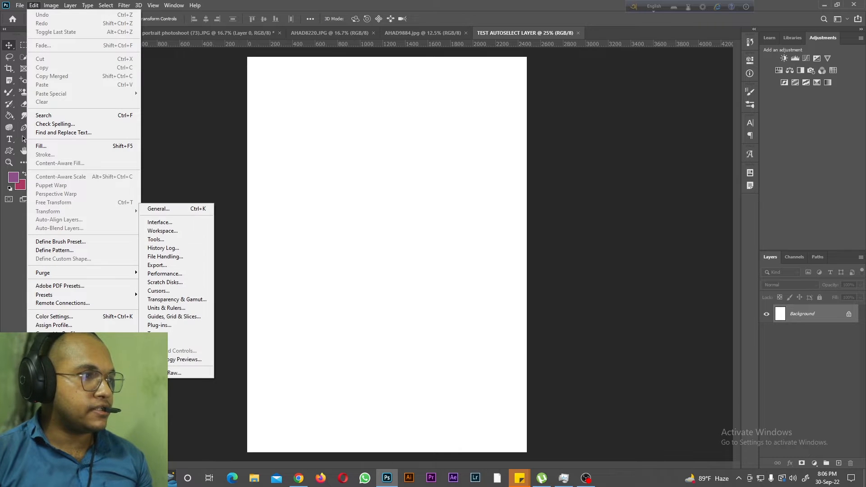
{"action": "left_click", "coordinate": [180, 209]}
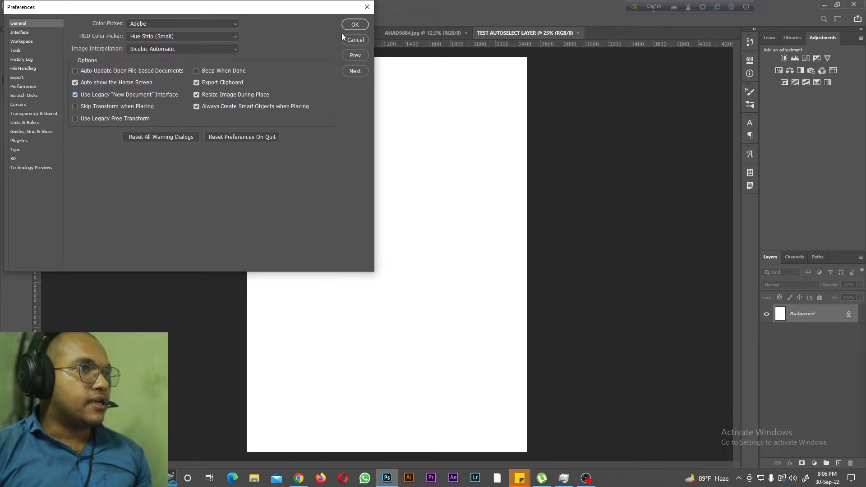
{"action": "left_click", "coordinate": [353, 24]}
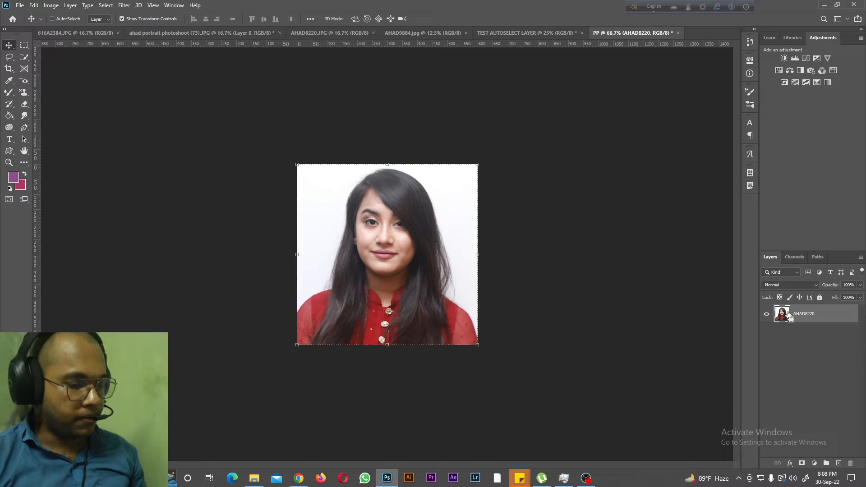
Step: Paste the portrait into the page's upper-left corner in TEST AUTOSELECT LAYER and duplicate it twice to form a row of three
{"action": "left_click", "coordinate": [498, 32]}
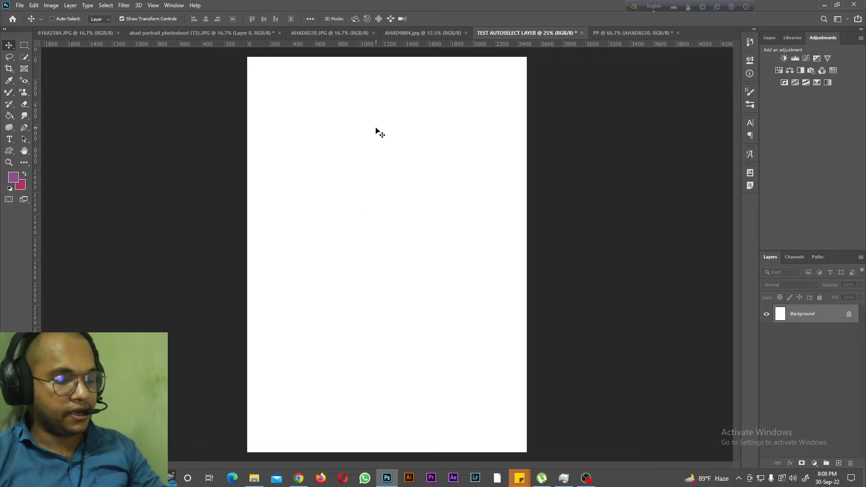
{"action": "key", "text": "ctrl+v"}
{"action": "left_click_drag", "start_coordinate": [391, 249], "coordinate": [290, 92]}
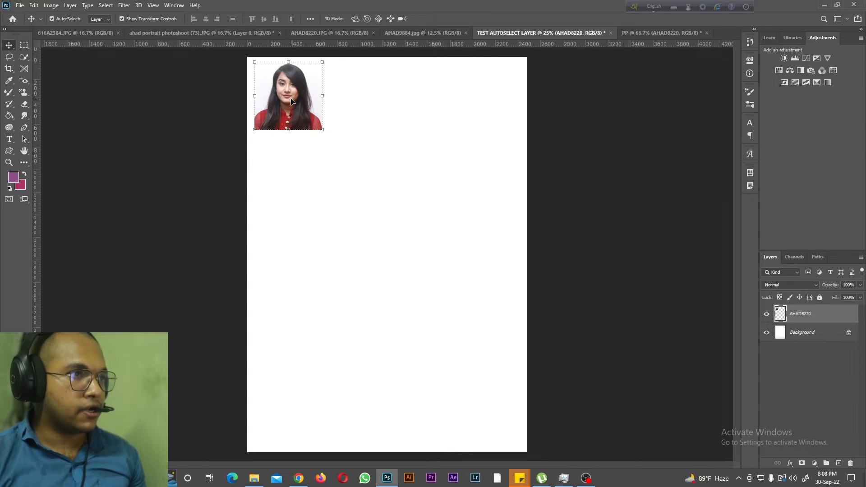
{"action": "left_click_drag", "start_coordinate": [290, 99], "coordinate": [367, 102]}
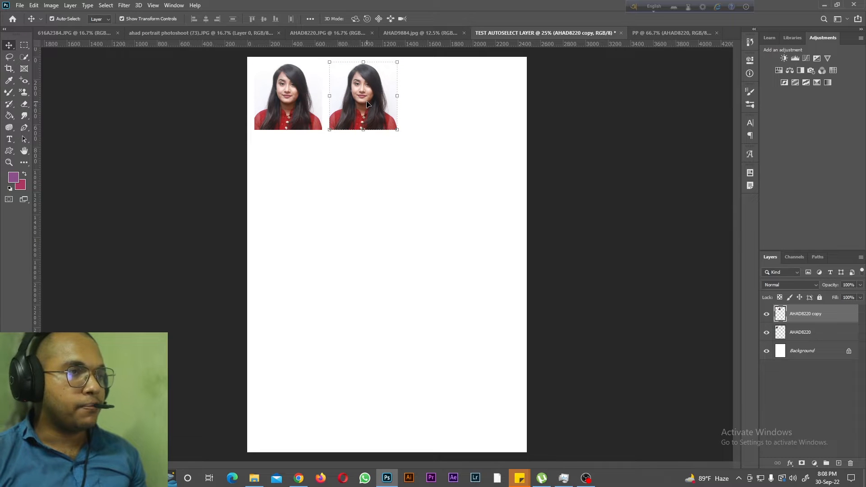
{"action": "left_click_drag", "start_coordinate": [368, 104], "coordinate": [446, 103]}
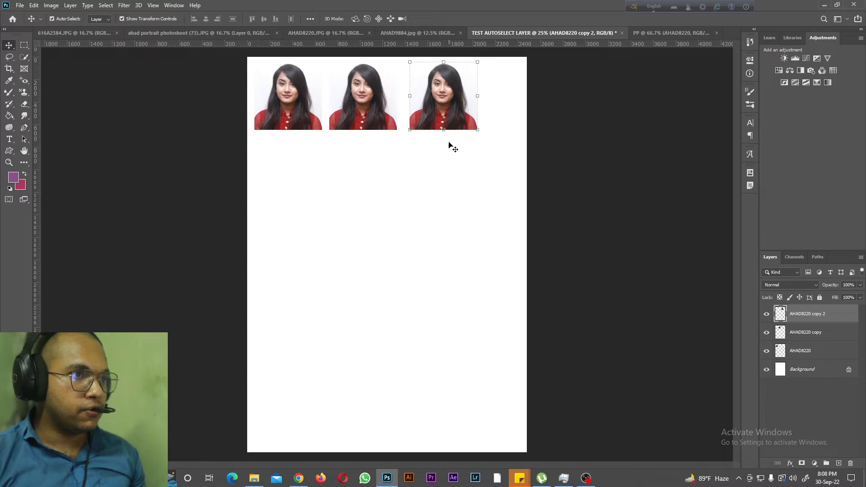
Step: Turn on Auto-Select and duplicate the row of three portraits down the page to fill four rows
{"action": "left_click_drag", "start_coordinate": [464, 188], "coordinate": [276, 97]}
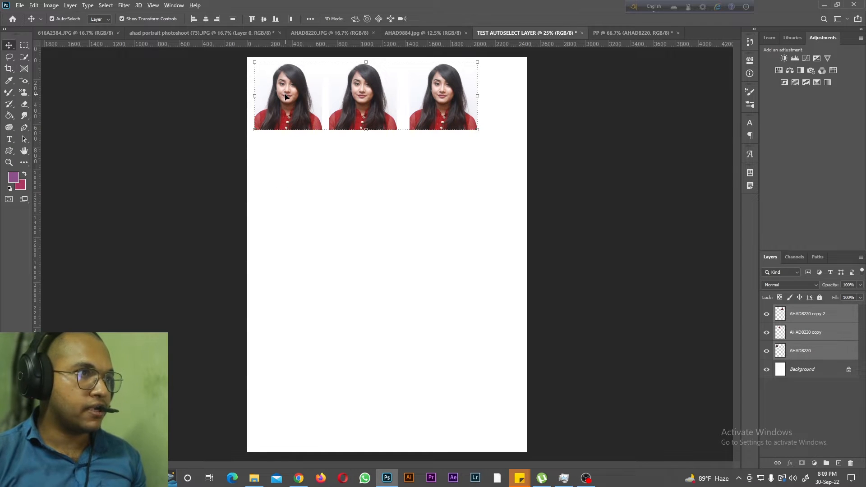
{"action": "left_click_drag", "start_coordinate": [288, 100], "coordinate": [286, 179]}
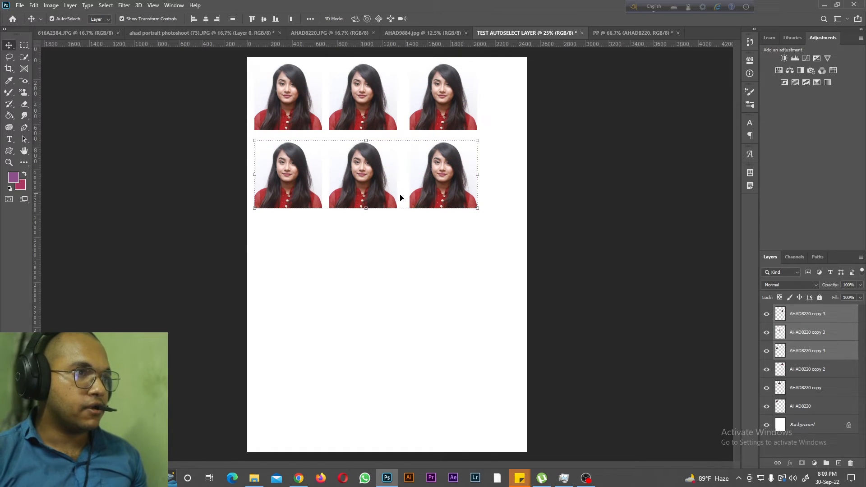
{"action": "left_click_drag", "start_coordinate": [478, 245], "coordinate": [292, 258]}
{"action": "left_click", "coordinate": [121, 173]}
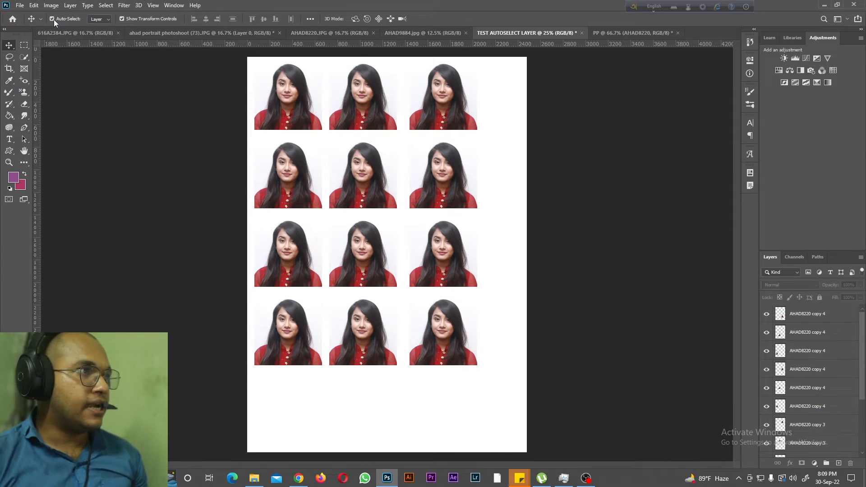
Step: Using Auto-Select, move the four portraits of the third column individually towards the page's right edge
{"action": "left_click_drag", "start_coordinate": [434, 250], "coordinate": [484, 245]}
{"action": "left_click_drag", "start_coordinate": [456, 192], "coordinate": [506, 181]}
{"action": "left_click_drag", "start_coordinate": [443, 100], "coordinate": [475, 94]}
{"action": "left_click_drag", "start_coordinate": [452, 339], "coordinate": [495, 325]}
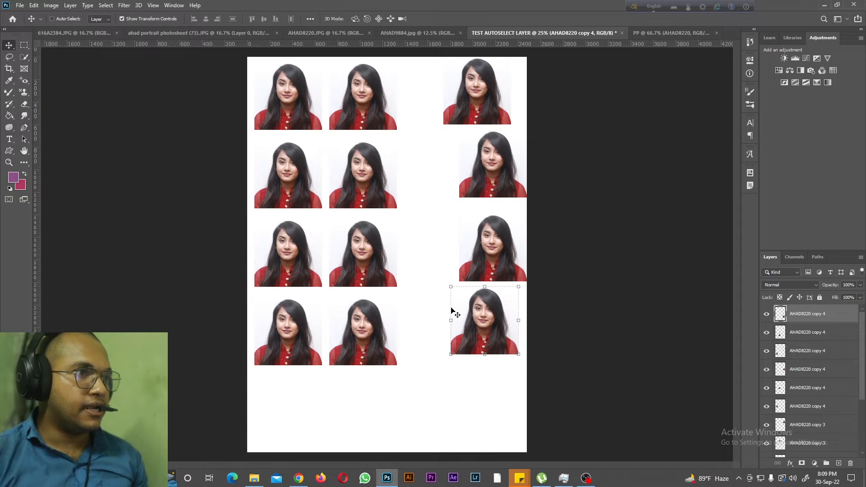
Step: With Auto-Select off, reposition the selected bottom-right portrait by starting the moves over portraits in the other columns
{"action": "left_click_drag", "start_coordinate": [270, 106], "coordinate": [250, 120]}
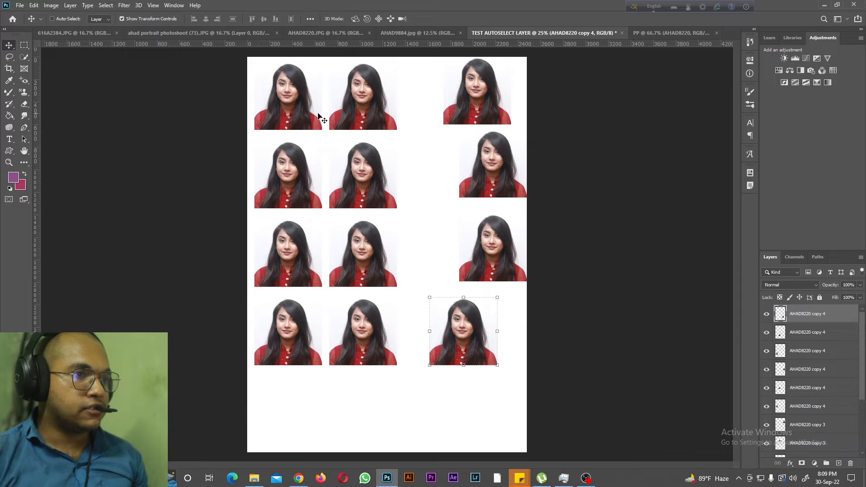
{"action": "left_click_drag", "start_coordinate": [369, 99], "coordinate": [324, 105]}
{"action": "mouse_move", "coordinate": [318, 234]}
{"action": "left_mouse_down"}
{"action": "mouse_move", "coordinate": [302, 242]}
{"action": "mouse_move", "coordinate": [317, 219]}
{"action": "left_mouse_up"}
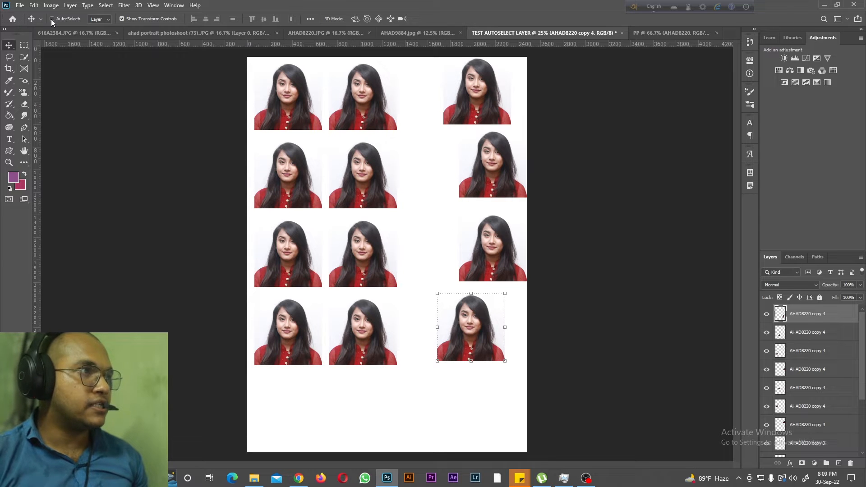
Step: Set Auto-Select to Group and combine all the portrait layers into a group named TEST AUTO SELECT GROUP
{"action": "left_click", "coordinate": [97, 20]}
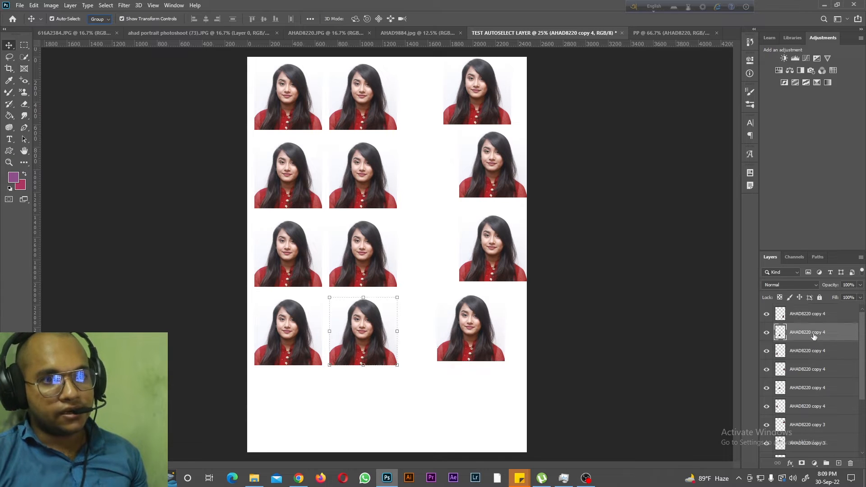
{"action": "left_click_drag", "start_coordinate": [861, 322], "coordinate": [838, 436]}
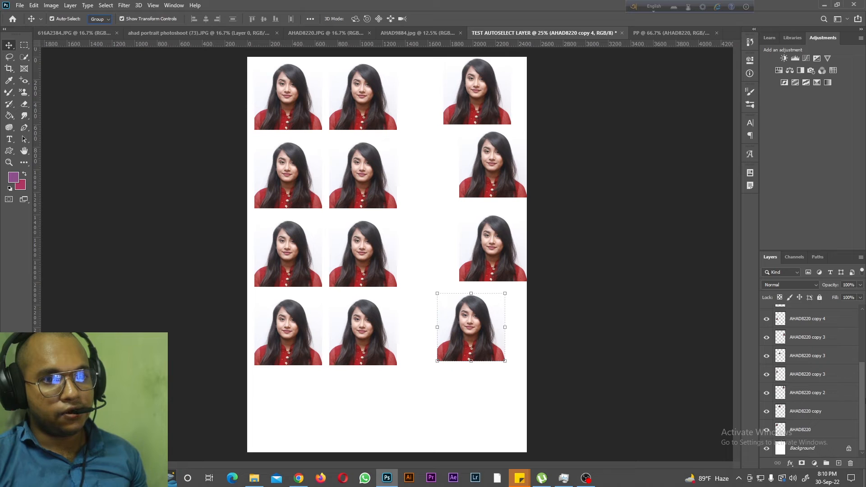
{"action": "left_click", "coordinate": [812, 432], "text": "shift"}
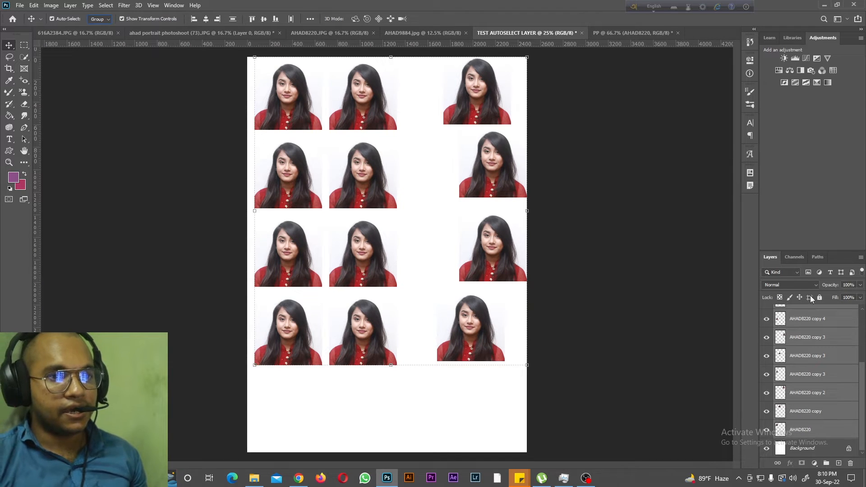
{"action": "scroll", "coordinate": [815, 372], "scroll_direction": "up", "scroll_amount": 3}
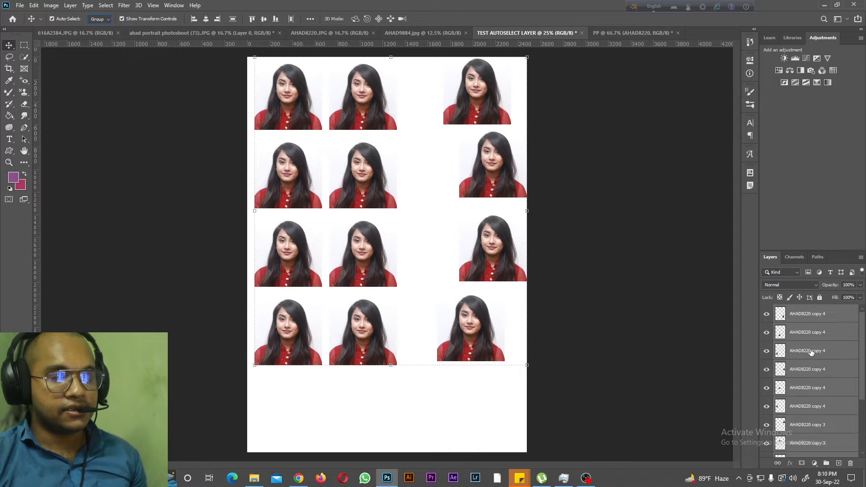
{"action": "right_click", "coordinate": [811, 352]}
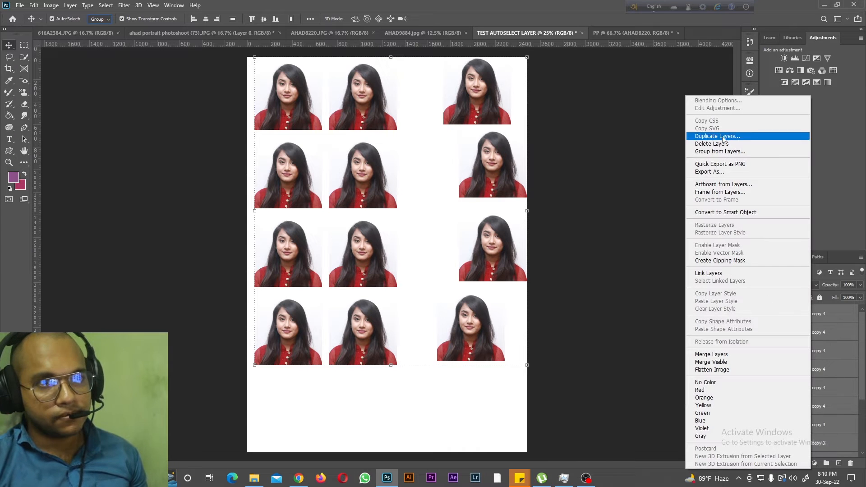
{"action": "left_click", "coordinate": [720, 151]}
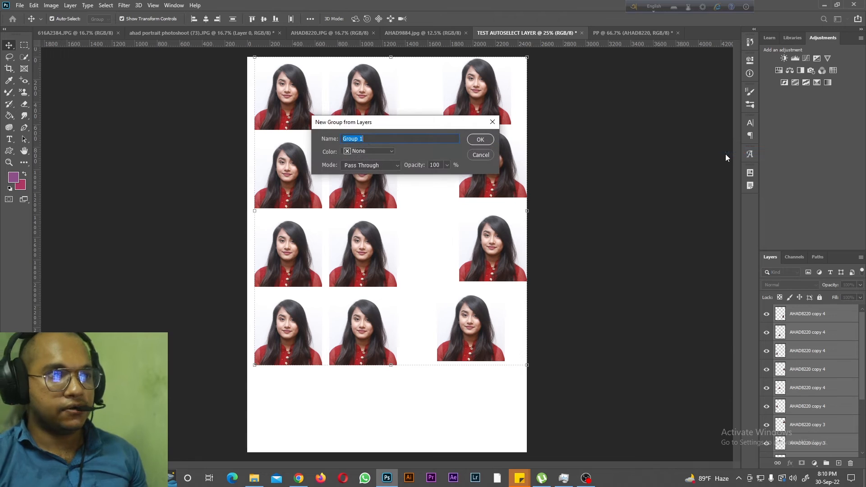
{"action": "type", "text": "TEST AUTO SELECT GROUP"}
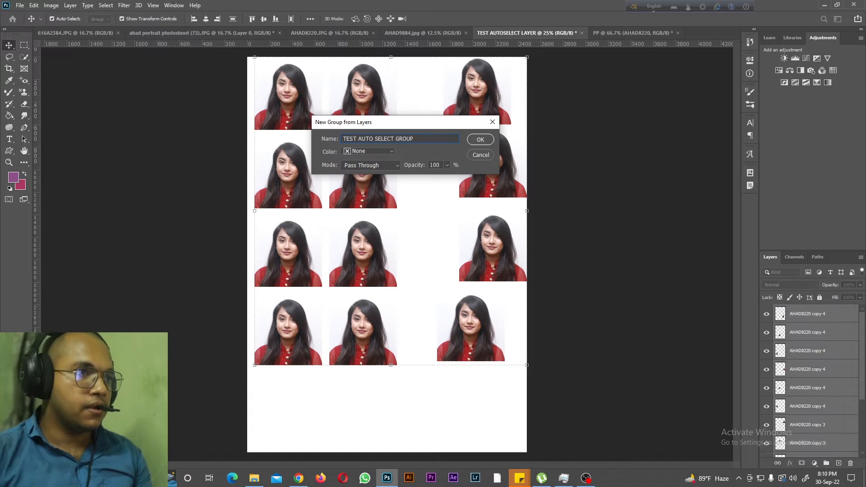
{"action": "left_click", "coordinate": [479, 141]}
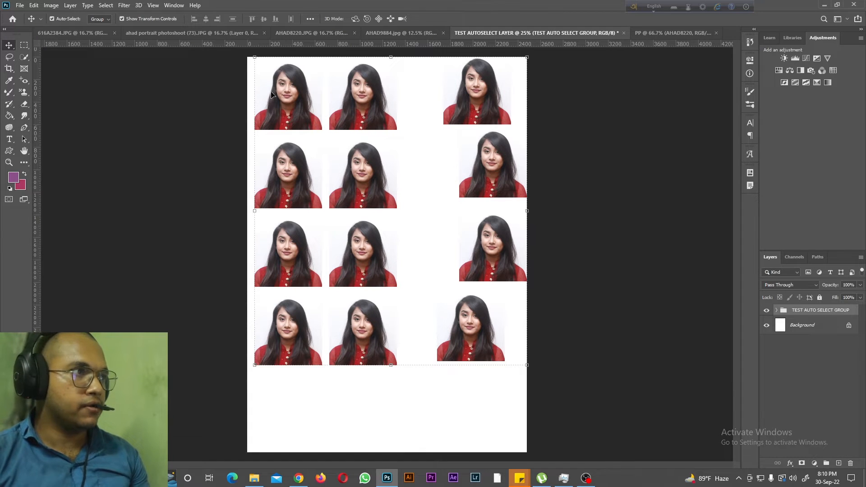
Step: Move the whole portrait group slightly down, and with Auto-Select set to Layer move the third-column portraits individually toward the second column
{"action": "mouse_move", "coordinate": [289, 102]}
{"action": "left_mouse_down"}
{"action": "mouse_move", "coordinate": [338, 148]}
{"action": "mouse_move", "coordinate": [325, 113]}
{"action": "mouse_move", "coordinate": [327, 152]}
{"action": "mouse_move", "coordinate": [323, 110]}
{"action": "mouse_move", "coordinate": [332, 100]}
{"action": "mouse_move", "coordinate": [327, 133]}
{"action": "mouse_move", "coordinate": [294, 107]}
{"action": "left_mouse_up"}
{"action": "left_click", "coordinate": [107, 20]}
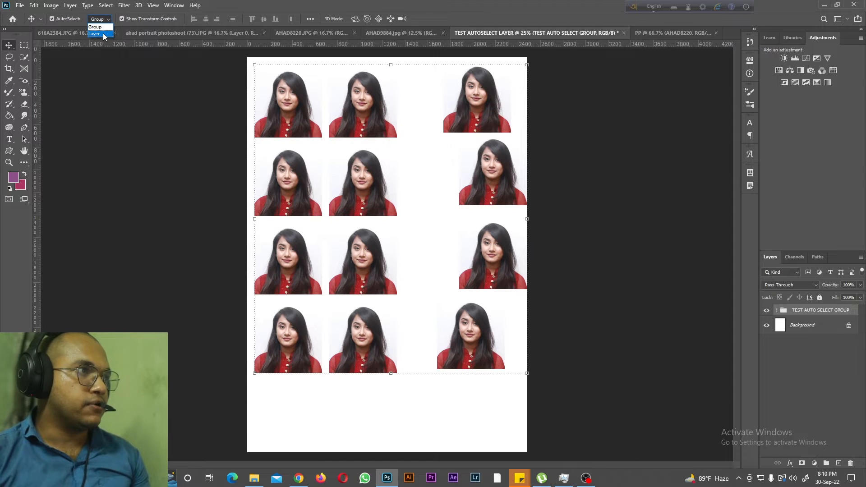
{"action": "left_click", "coordinate": [94, 34]}
{"action": "left_click_drag", "start_coordinate": [486, 126], "coordinate": [453, 130]}
{"action": "left_click_drag", "start_coordinate": [491, 167], "coordinate": [441, 182]}
{"action": "left_click_drag", "start_coordinate": [506, 269], "coordinate": [449, 274]}
{"action": "left_click_drag", "start_coordinate": [475, 339], "coordinate": [441, 344]}
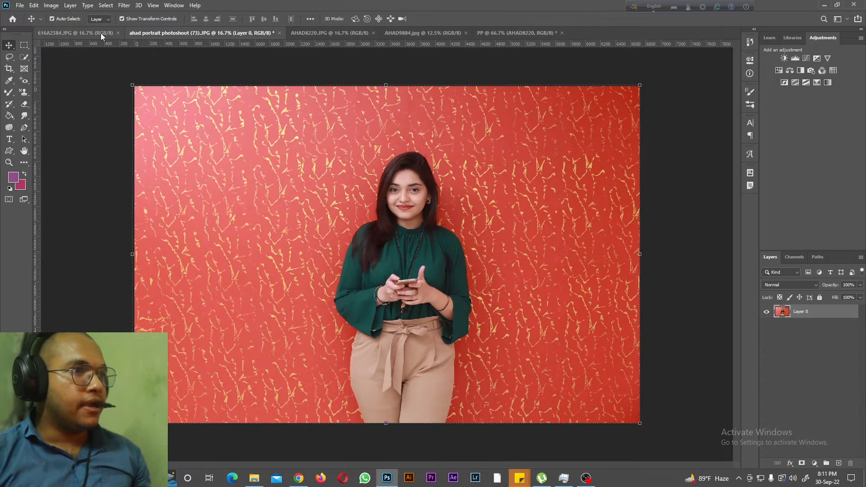
Step: With the Artboard tool, draw a white artboard about 582 × 600 px just right of the portrait in the PP document
{"action": "right_click", "coordinate": [14, 48]}
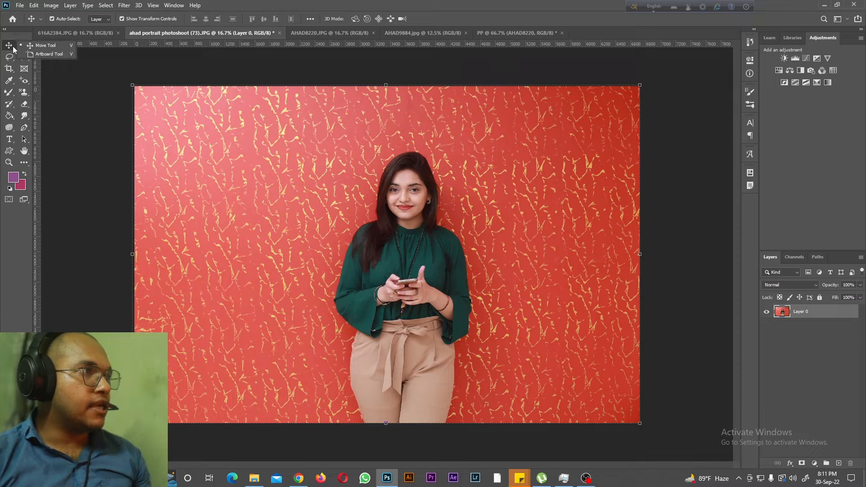
{"action": "left_click", "coordinate": [50, 54]}
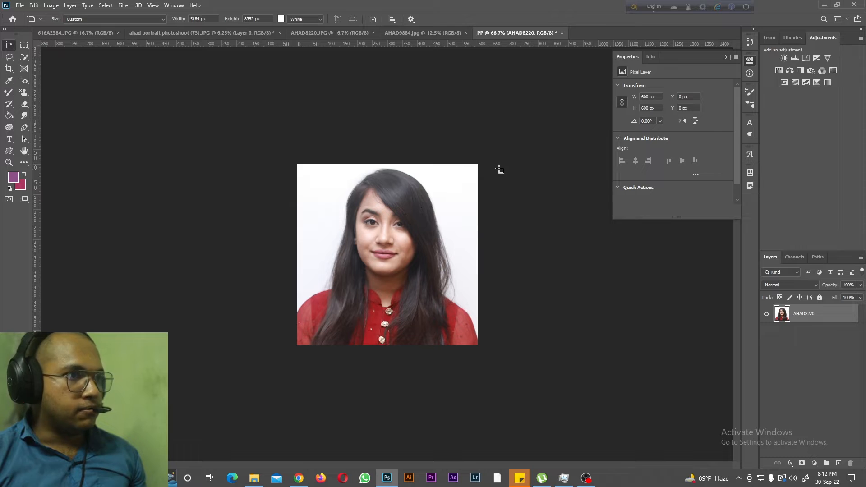
{"action": "left_click_drag", "start_coordinate": [495, 166], "coordinate": [669, 345]}
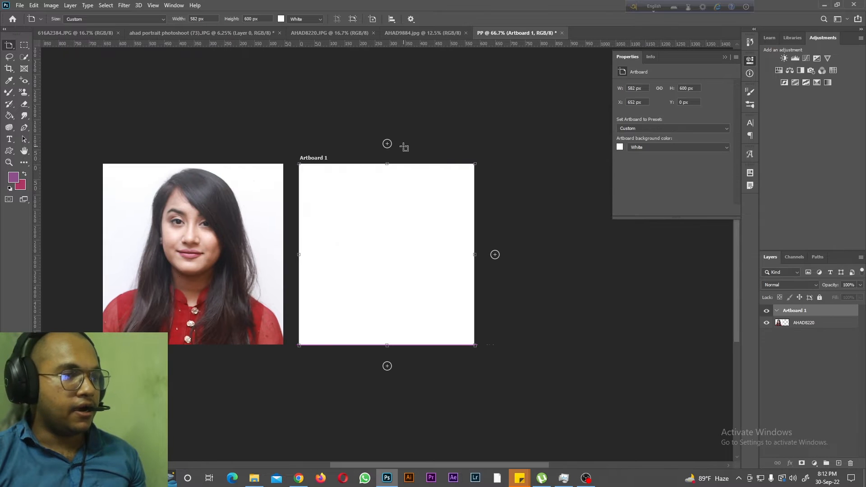
Step: Add four adjoining artboards of the same size: one to the right, one below that, and two more leftward along the lower row
{"action": "left_click", "coordinate": [494, 255]}
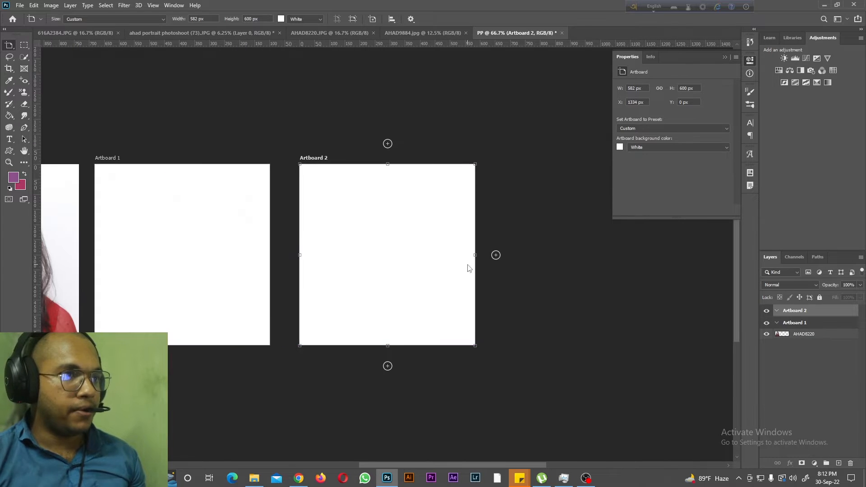
{"action": "left_click", "coordinate": [388, 365]}
{"action": "left_click", "coordinate": [280, 255]}
{"action": "left_click", "coordinate": [279, 255]}
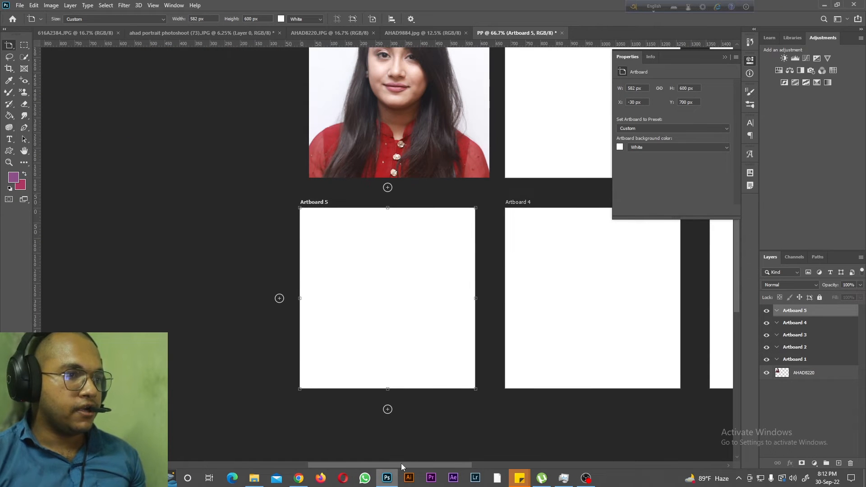
Step: Place 616A2384.JPG from the photoshop tutorial files folder into Artboard 5
{"action": "scroll", "coordinate": [448, 277], "scroll_direction": "right", "scroll_amount": 5}
{"action": "scroll", "coordinate": [448, 278], "scroll_direction": "up", "scroll_amount": 1}
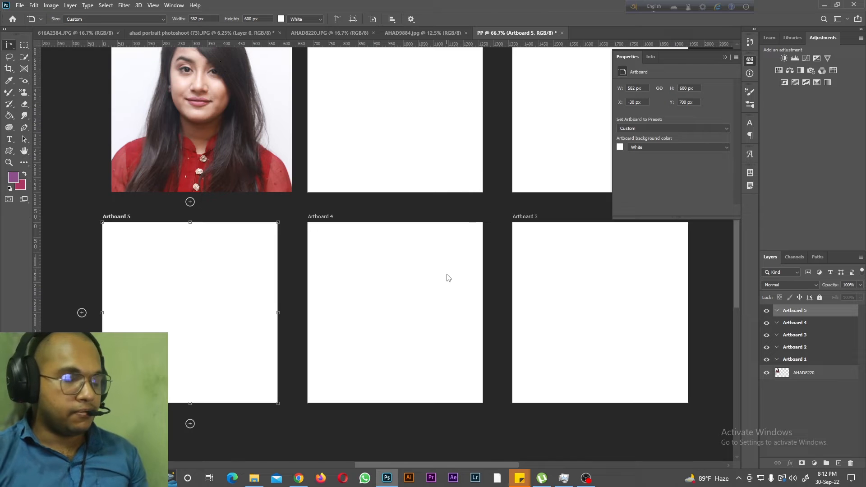
{"action": "key", "text": "ctrl+minus"}
{"action": "left_click", "coordinate": [254, 479]}
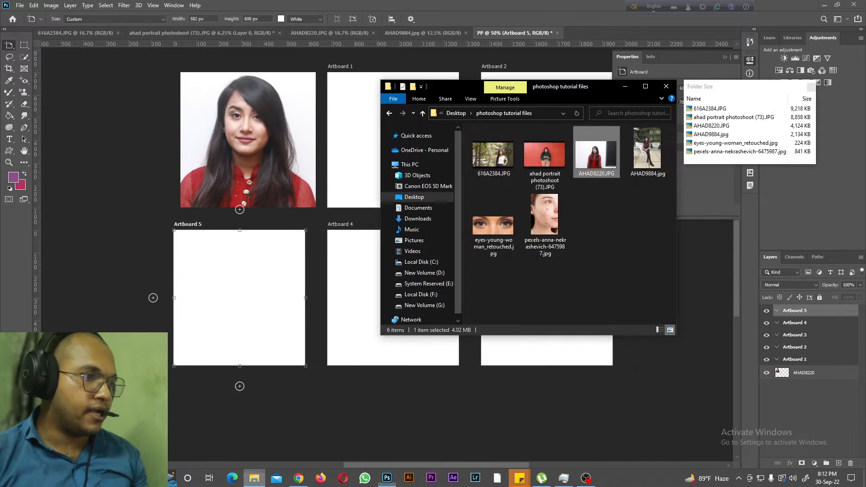
{"action": "left_click_drag", "start_coordinate": [493, 155], "coordinate": [221, 300]}
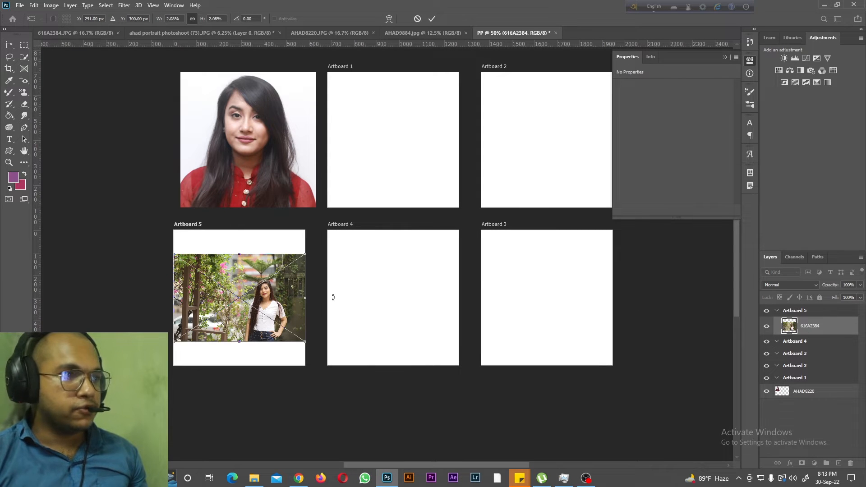
Step: Place the red-background "portrait photoshoot (73)" image from the photoshop tutorial files folder into Artboard 4
{"action": "left_click", "coordinate": [795, 342]}
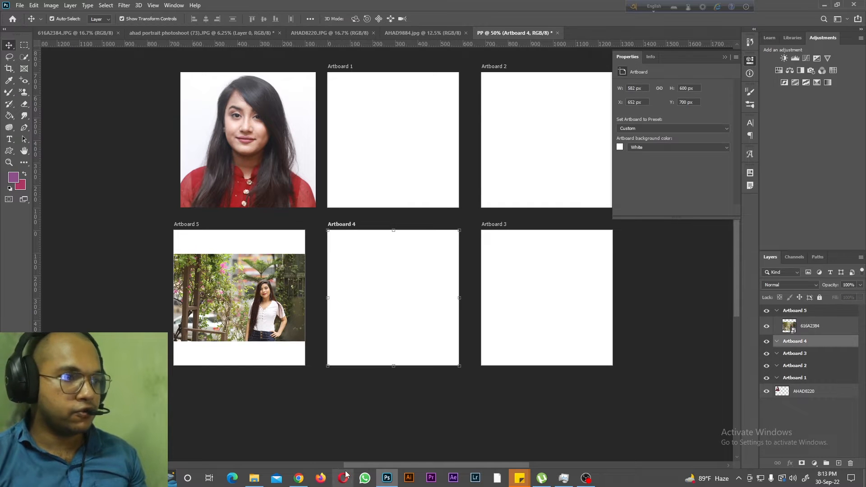
{"action": "left_click", "coordinate": [254, 478]}
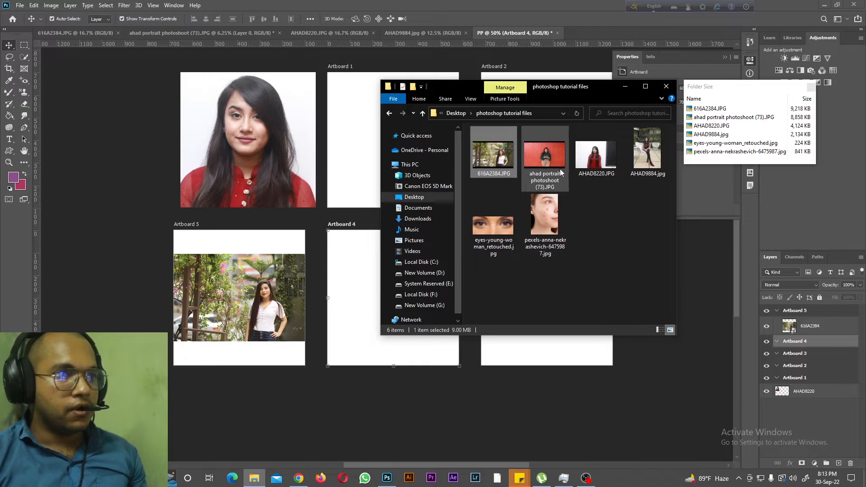
{"action": "left_click", "coordinate": [550, 157]}
{"action": "left_click_drag", "start_coordinate": [549, 157], "coordinate": [353, 116]}
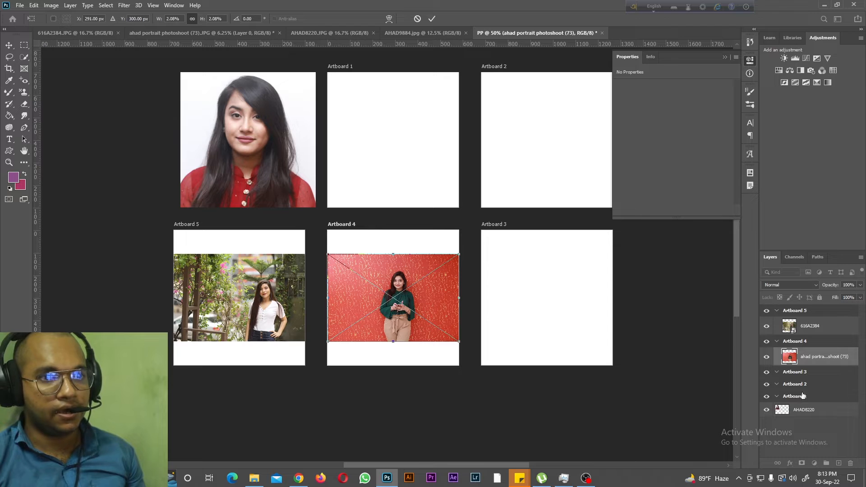
Step: Place AHAD8220.JPG from the photoshop tutorial files folder into Artboard 2
{"action": "left_click", "coordinate": [800, 384]}
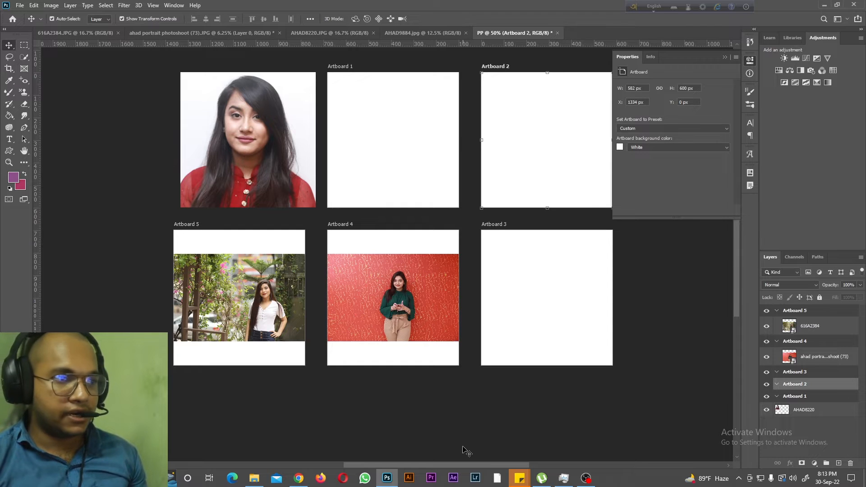
{"action": "left_click", "coordinate": [254, 478]}
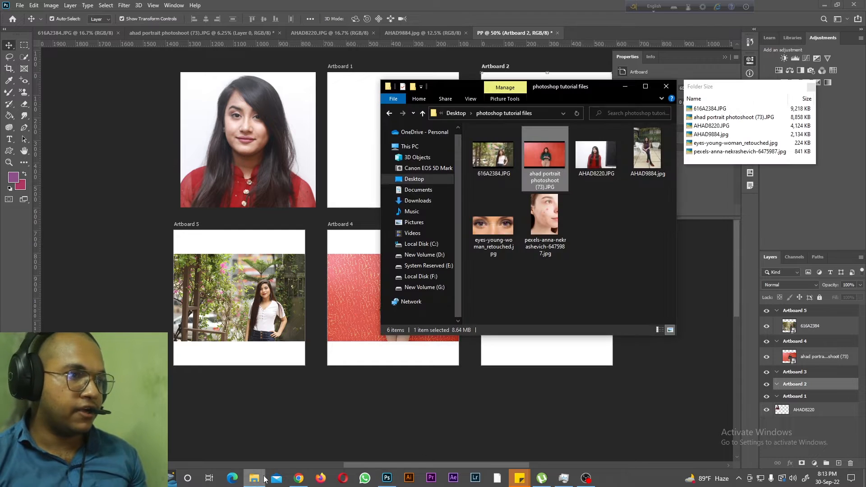
{"action": "left_click", "coordinate": [600, 156]}
{"action": "left_click_drag", "start_coordinate": [602, 156], "coordinate": [340, 146]}
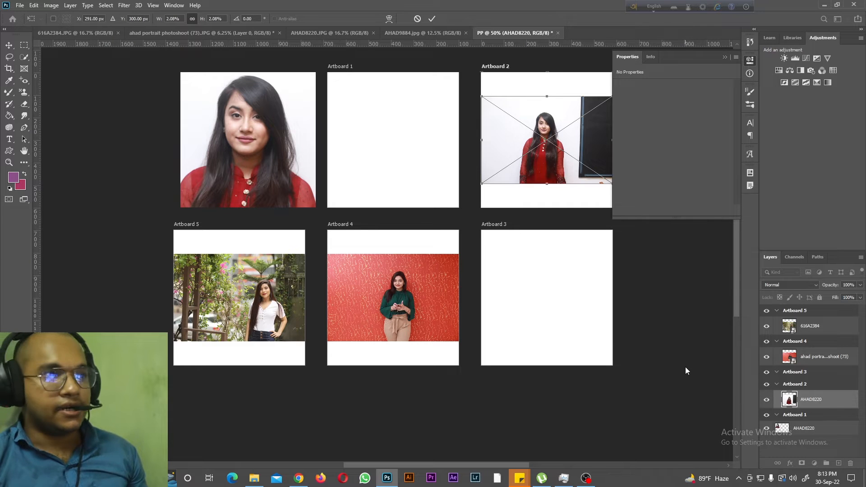
{"action": "key", "text": "Return"}
Step: Enlarge the red-background photo in Artboard 4 to about 1356 × 904 px and reposition it so that it fills the artboard
{"action": "left_click", "coordinate": [383, 312]}
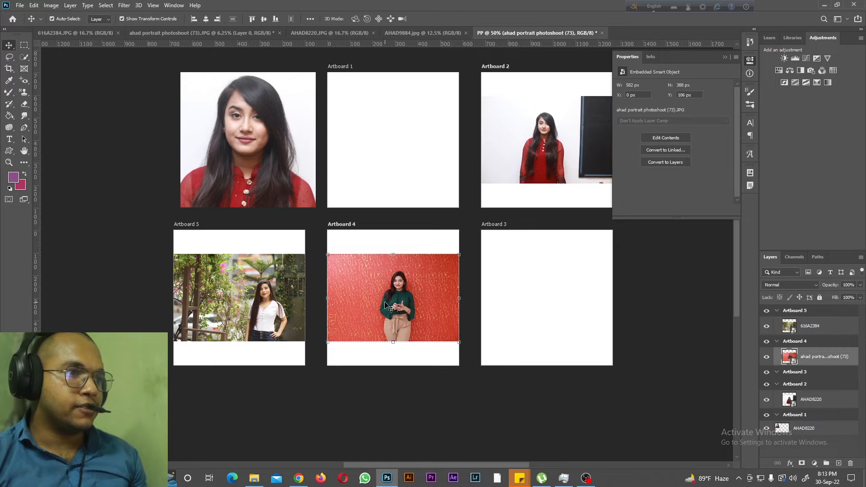
{"action": "left_click_drag", "start_coordinate": [458, 252], "coordinate": [541, 213]}
{"action": "left_click_drag", "start_coordinate": [386, 245], "coordinate": [318, 286]}
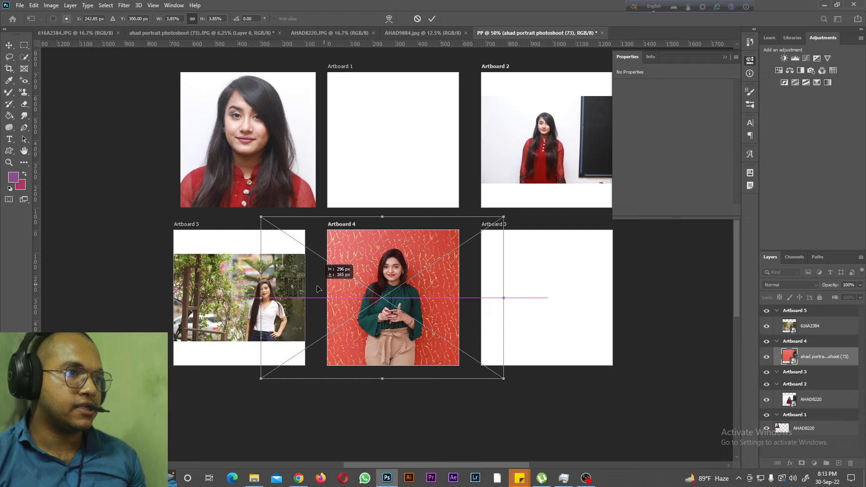
{"action": "left_click_drag", "start_coordinate": [261, 381], "coordinate": [198, 422]}
{"action": "left_click_drag", "start_coordinate": [413, 306], "coordinate": [435, 323]}
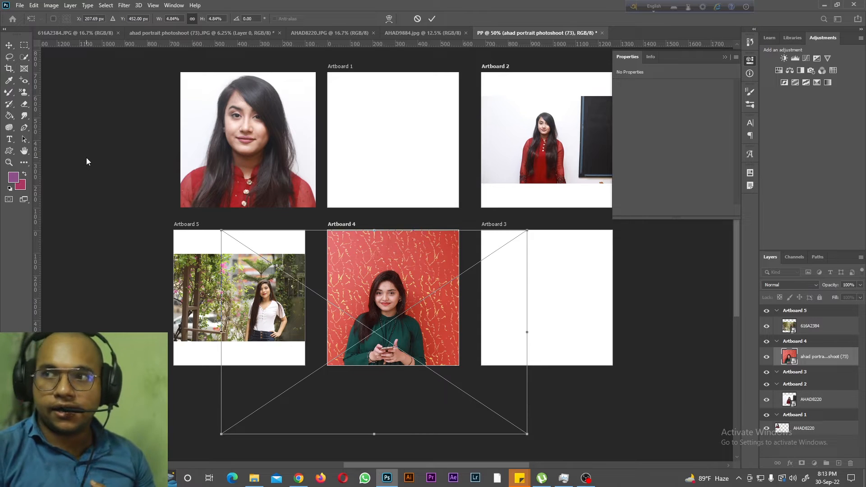
{"action": "key", "text": "Return"}
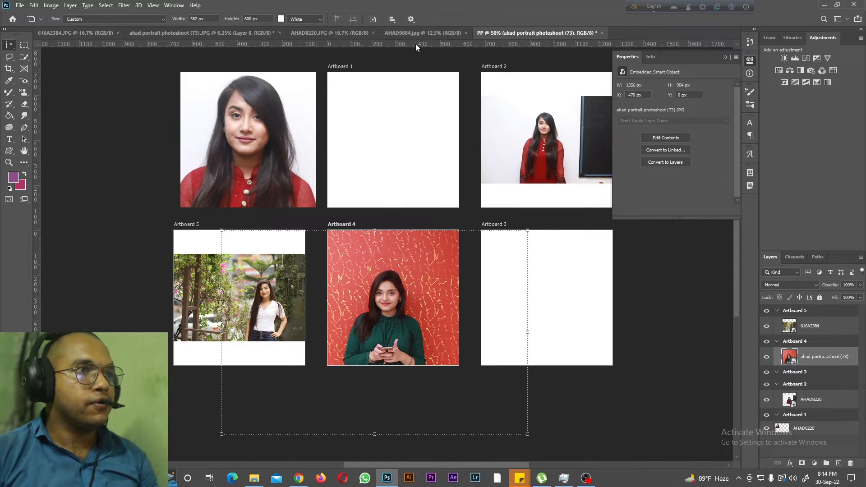
Step: Delete the artboards and their placed photos one after another, starting with Artboard 5
{"action": "left_click", "coordinate": [797, 310]}
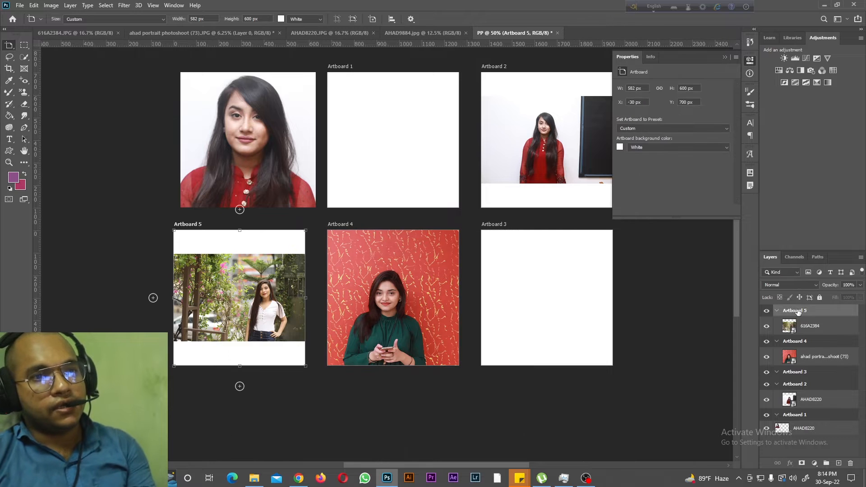
{"action": "key", "text": "Delete"}
{"action": "key", "text": "Delete"}
{"action": "key", "text": "Delete"}
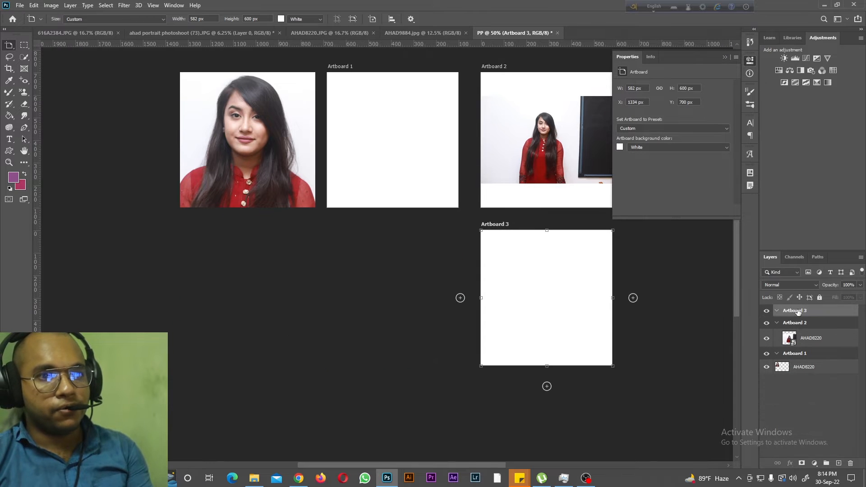
{"action": "key", "text": "Delete"}
Step: In the red-background photo's document, draw a Rectangular Marquee selection of about 2518 × 3822 px around the standing woman
{"action": "left_click", "coordinate": [201, 33]}
{"action": "right_click", "coordinate": [24, 45]}
{"action": "left_click", "coordinate": [58, 46]}
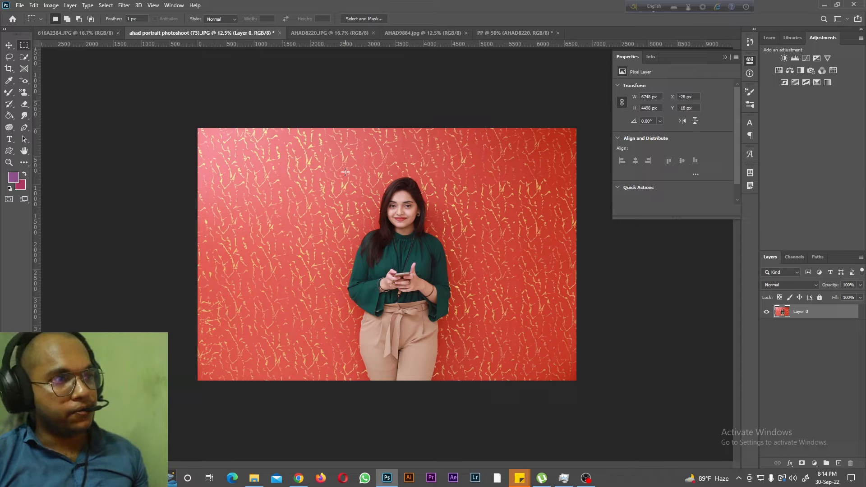
{"action": "right_click", "coordinate": [23, 46]}
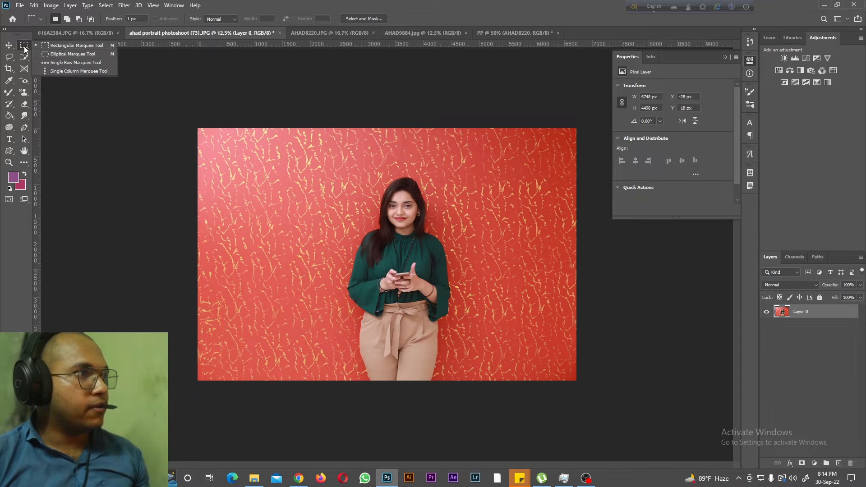
{"action": "left_click", "coordinate": [62, 48]}
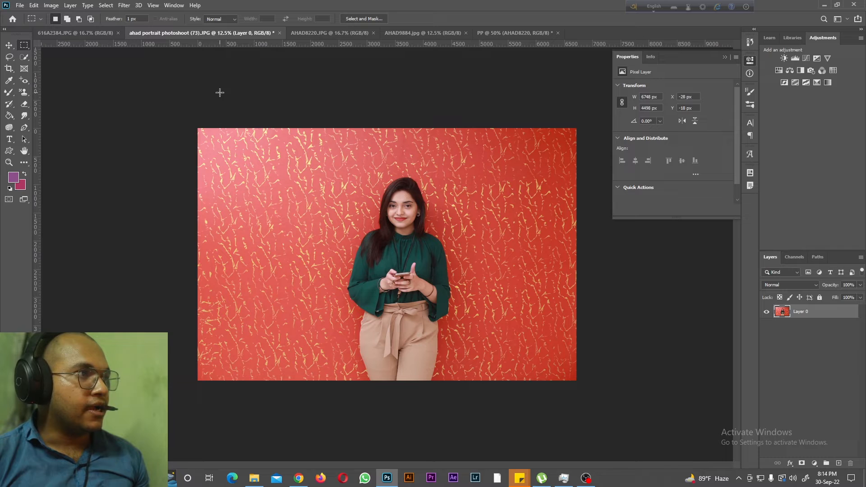
{"action": "left_click_drag", "start_coordinate": [338, 164], "coordinate": [479, 379]}
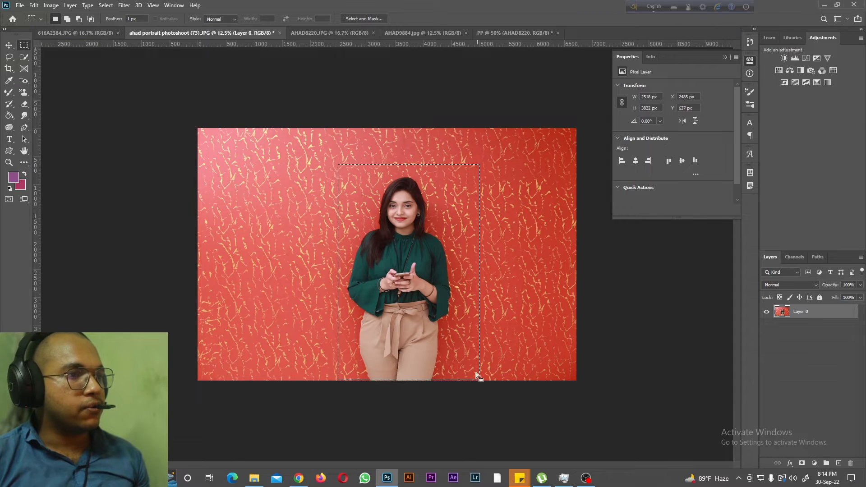
Step: Draw replacement rectangular selections on the wall around the woman, ending with one about 1718 × 3862 px on the wall to the left
{"action": "left_click_drag", "start_coordinate": [239, 163], "coordinate": [342, 386]}
{"action": "left_click_drag", "start_coordinate": [448, 151], "coordinate": [558, 368]}
{"action": "left_click_drag", "start_coordinate": [236, 163], "coordinate": [237, 184]}
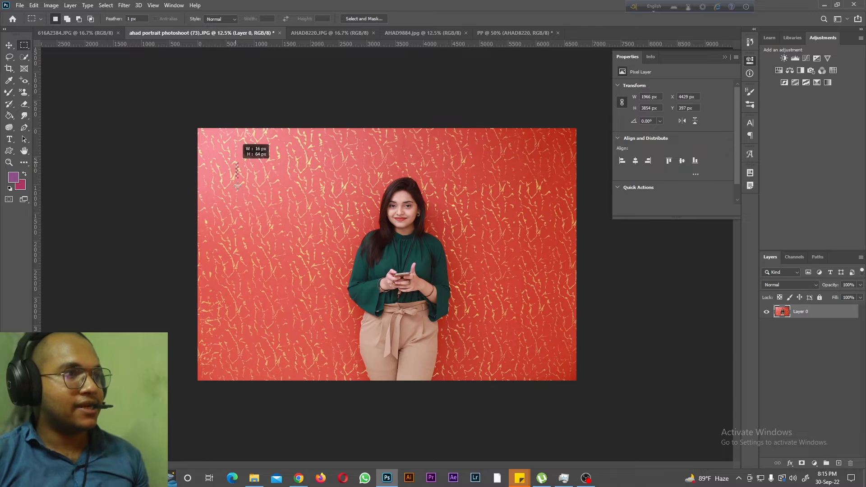
Step: Add two rectangles to the selection: one on the right wall reaching the photo's edge, and one about 1960 × 3560 px around the woman
{"action": "left_click", "coordinate": [67, 19]}
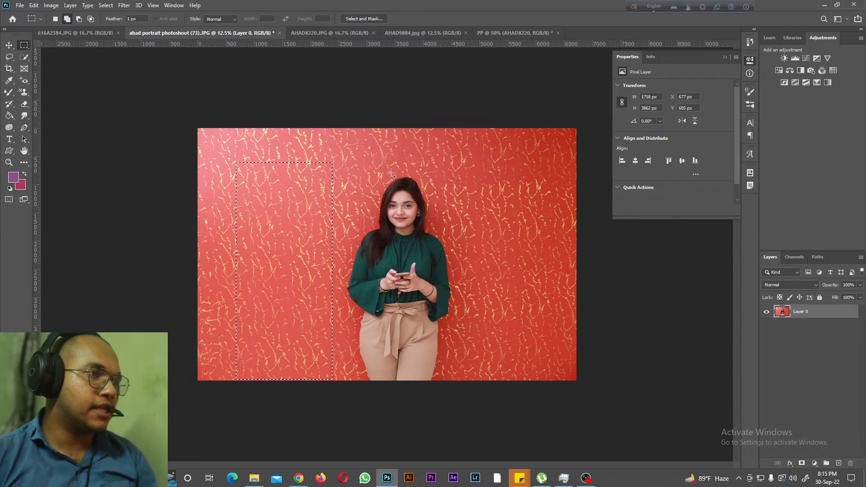
{"action": "left_click_drag", "start_coordinate": [490, 165], "coordinate": [576, 379]}
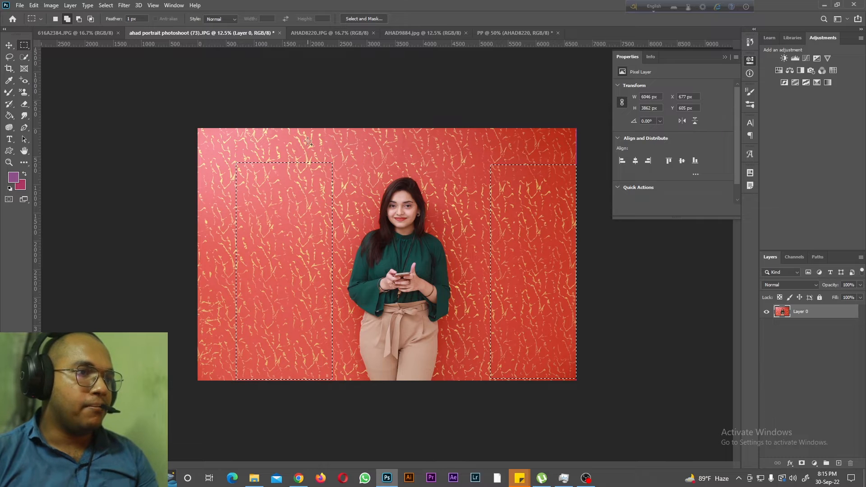
{"action": "left_click_drag", "start_coordinate": [452, 222], "coordinate": [465, 356]}
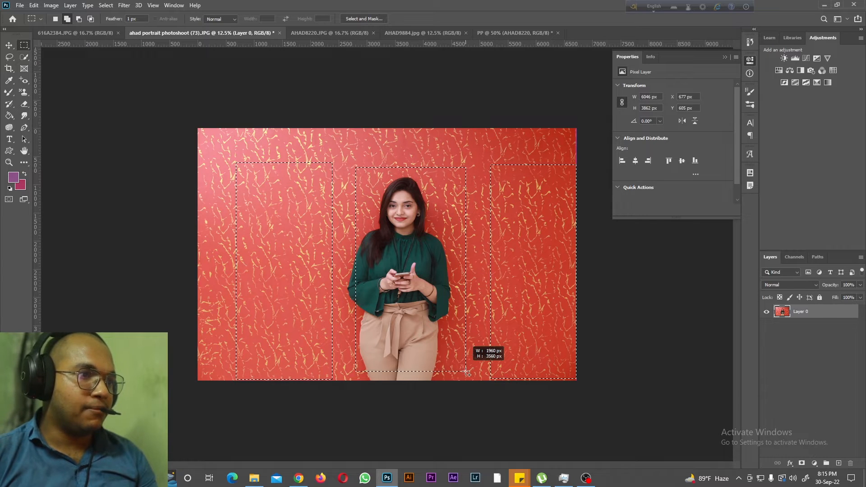
Step: Subtract rectangular pieces from the corners of the left, middle and right selection areas
{"action": "left_click", "coordinate": [79, 19]}
{"action": "left_click_drag", "start_coordinate": [224, 152], "coordinate": [280, 195]}
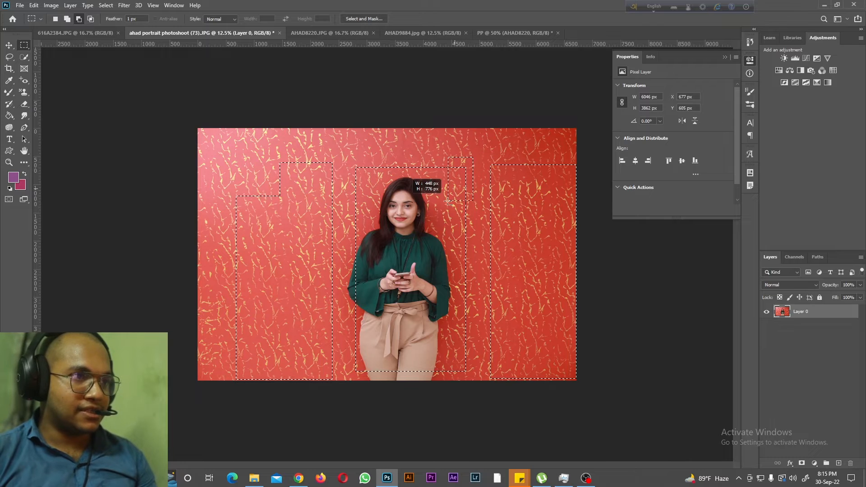
{"action": "left_click_drag", "start_coordinate": [438, 227], "coordinate": [436, 229]}
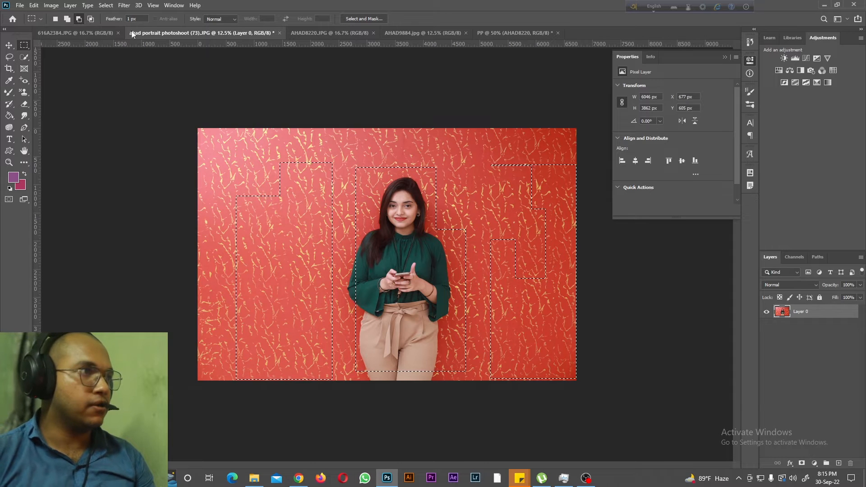
Step: Intersect the existing selection with a rectangle about 5728 × 3504 px that spans most of the photo
{"action": "left_click", "coordinate": [92, 20]}
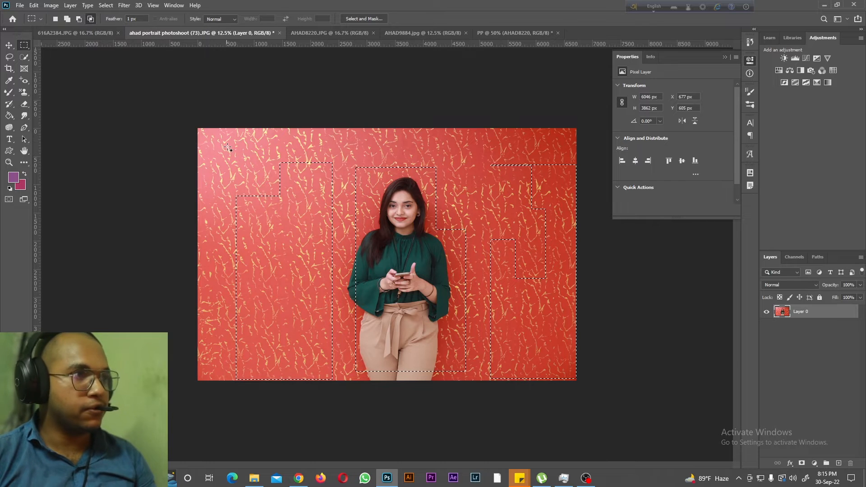
{"action": "left_click_drag", "start_coordinate": [226, 145], "coordinate": [552, 343]}
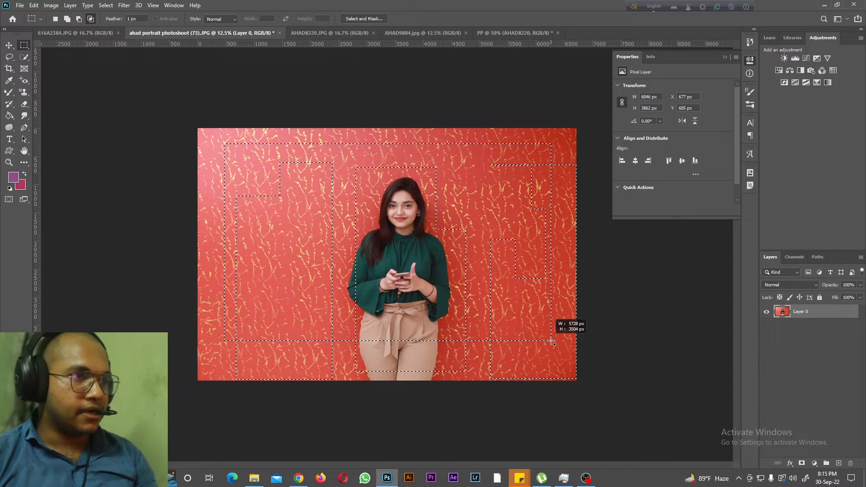
{"action": "left_click_drag", "start_coordinate": [552, 343], "coordinate": [552, 342]}
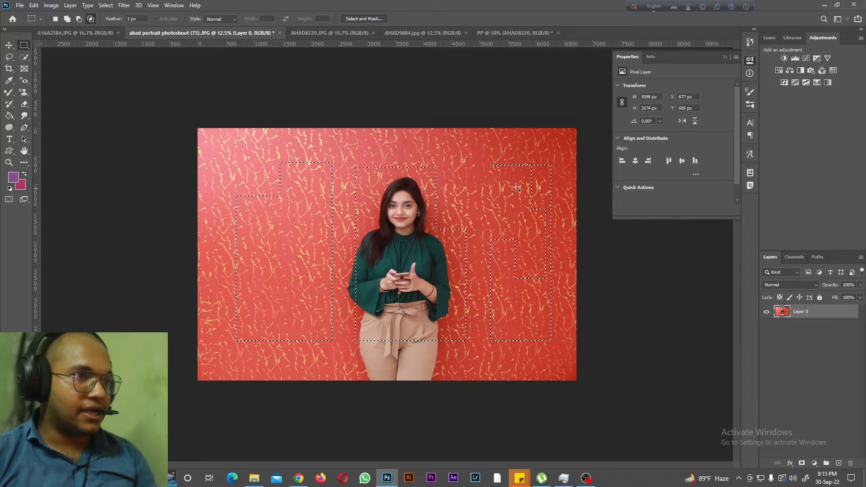
{"action": "left_click_drag", "start_coordinate": [269, 155], "coordinate": [520, 331]}
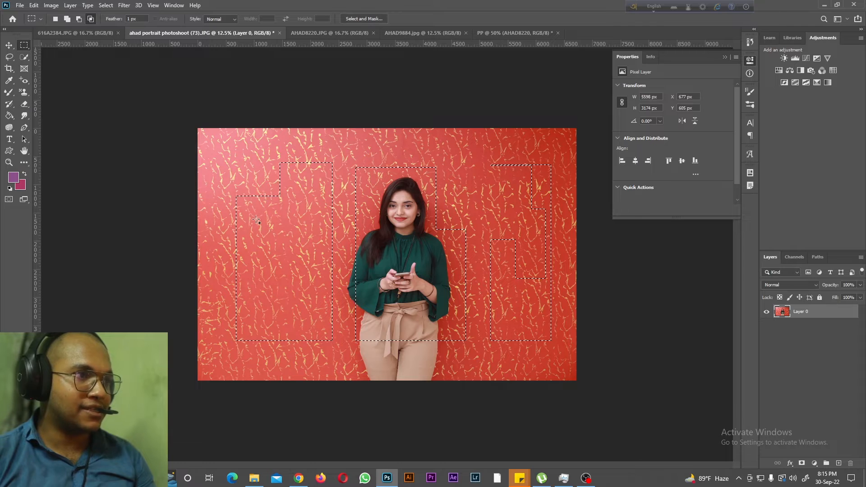
Step: In new-selection mode, redraw rectangular selections around the woman, the last about 2302 × 3750 px, and deselect
{"action": "left_click", "coordinate": [56, 20]}
{"action": "left_click_drag", "start_coordinate": [332, 133], "coordinate": [473, 360]}
{"action": "mouse_move", "coordinate": [354, 191]}
{"action": "left_mouse_down"}
{"action": "mouse_move", "coordinate": [467, 294]}
{"action": "mouse_move", "coordinate": [453, 334]}
{"action": "left_mouse_up"}
{"action": "mouse_move", "coordinate": [301, 172]}
{"action": "left_mouse_down"}
{"action": "mouse_move", "coordinate": [447, 288]}
{"action": "mouse_move", "coordinate": [465, 358]}
{"action": "left_mouse_up"}
{"action": "left_click", "coordinate": [341, 181]}
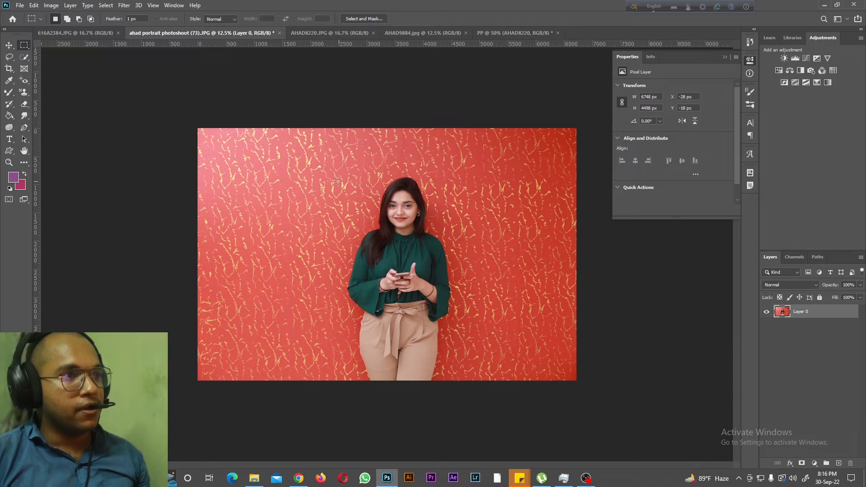
{"action": "left_click_drag", "start_coordinate": [353, 169], "coordinate": [465, 383]}
{"action": "left_click", "coordinate": [364, 210]}
{"action": "left_click_drag", "start_coordinate": [340, 170], "coordinate": [469, 387]}
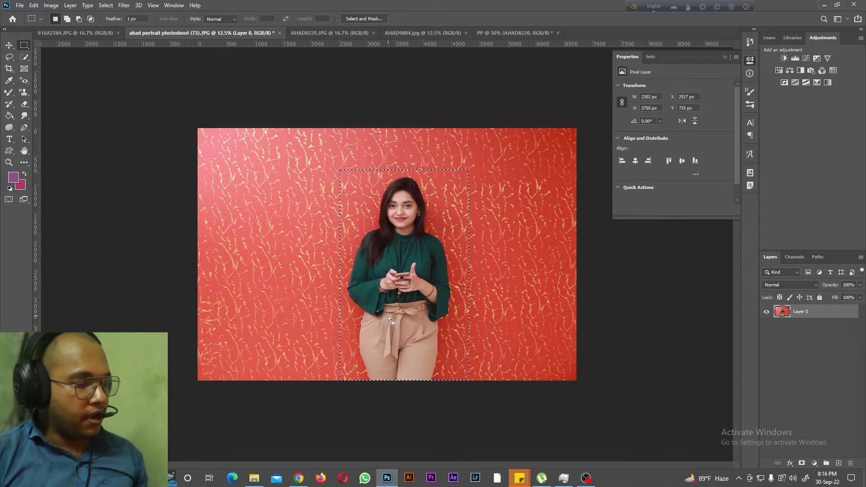
{"action": "key", "text": "ctrl+d"}
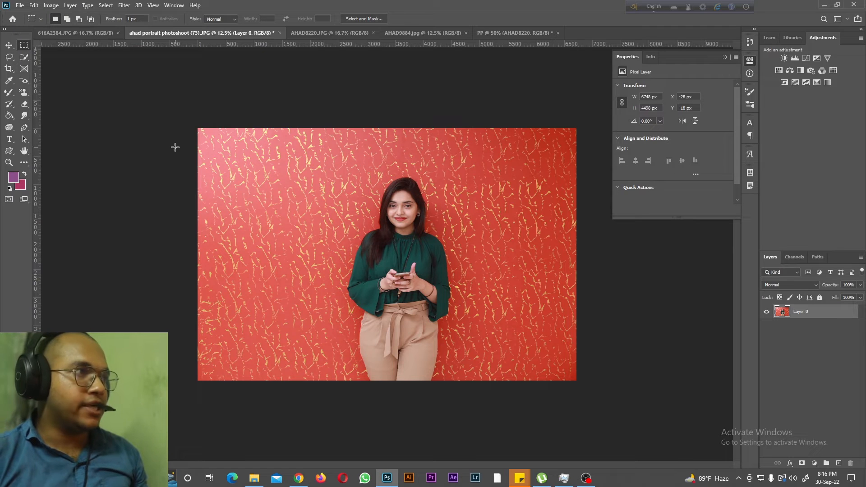
Step: Draw a Rectangular Marquee selection around the standing woman, from just above her head to the photo's lower edge
{"action": "right_click", "coordinate": [24, 44]}
{"action": "left_click", "coordinate": [50, 47]}
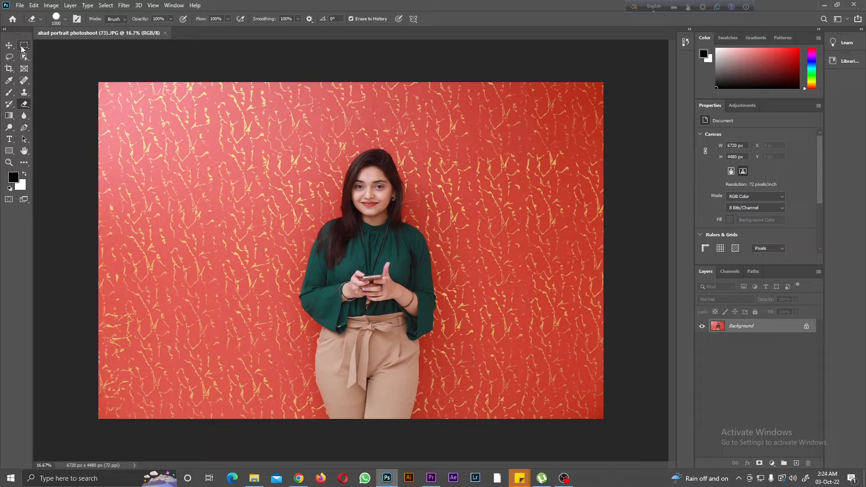
{"action": "right_click", "coordinate": [25, 48]}
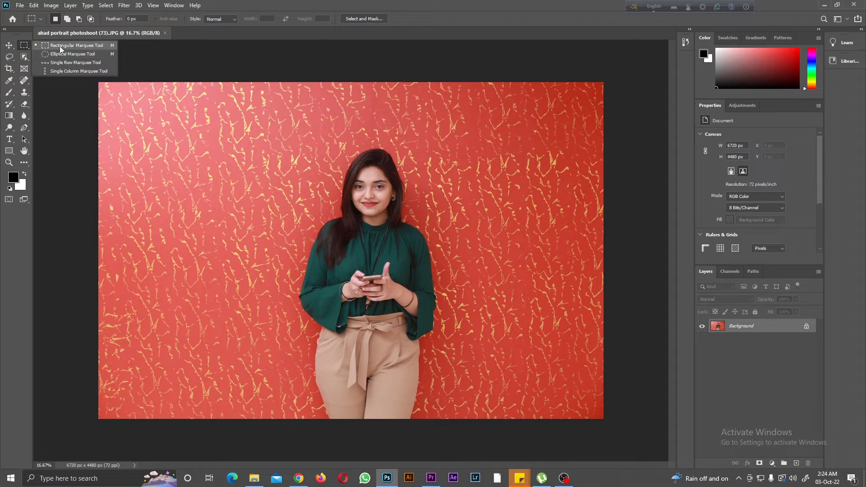
{"action": "left_click", "coordinate": [60, 49]}
{"action": "left_click_drag", "start_coordinate": [295, 141], "coordinate": [456, 422]}
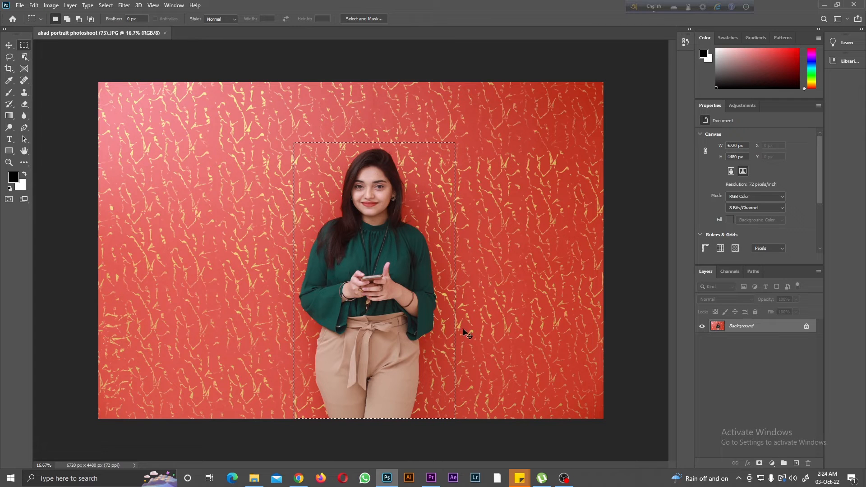
Step: Enlarge the selected woman to about 123% with Free Transform, shift her slightly left, and clear the selection
{"action": "key", "text": "ctrl+t"}
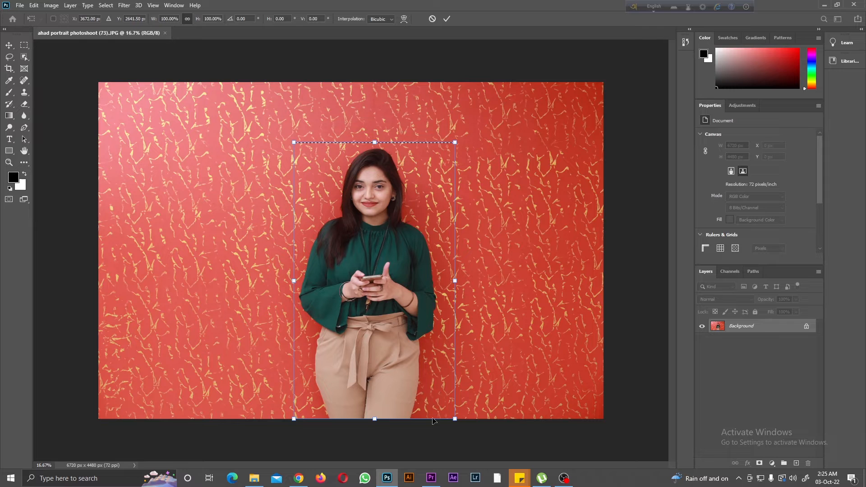
{"action": "left_click_drag", "start_coordinate": [454, 143], "coordinate": [507, 107]}
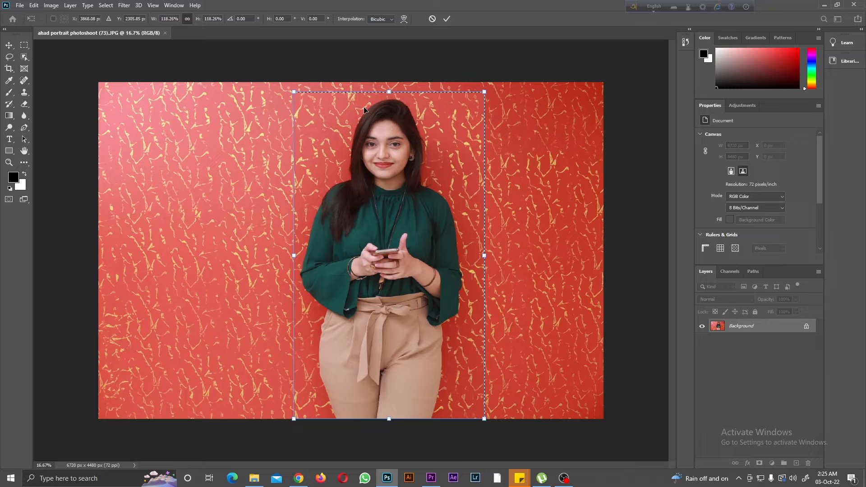
{"action": "left_click_drag", "start_coordinate": [293, 94], "coordinate": [285, 79]}
{"action": "left_click_drag", "start_coordinate": [365, 144], "coordinate": [344, 143]}
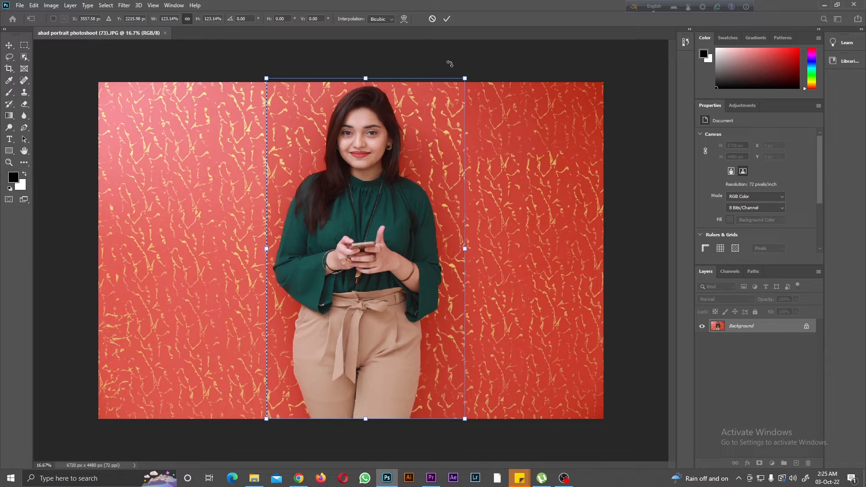
{"action": "key", "text": "Return"}
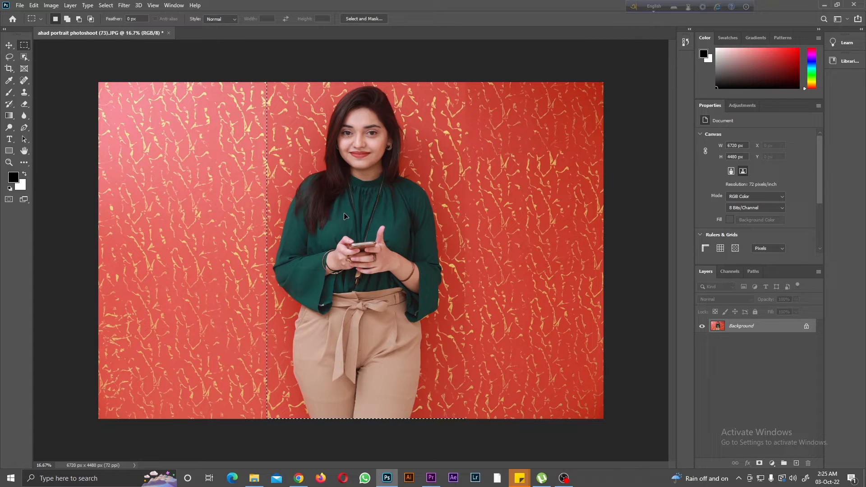
{"action": "key", "text": "ctrl+d"}
Step: Select the woman with a marquee about 2094 × 3838 px, move the selected pixels to the photo's left side with Free Transform, and deselect
{"action": "right_click", "coordinate": [28, 47]}
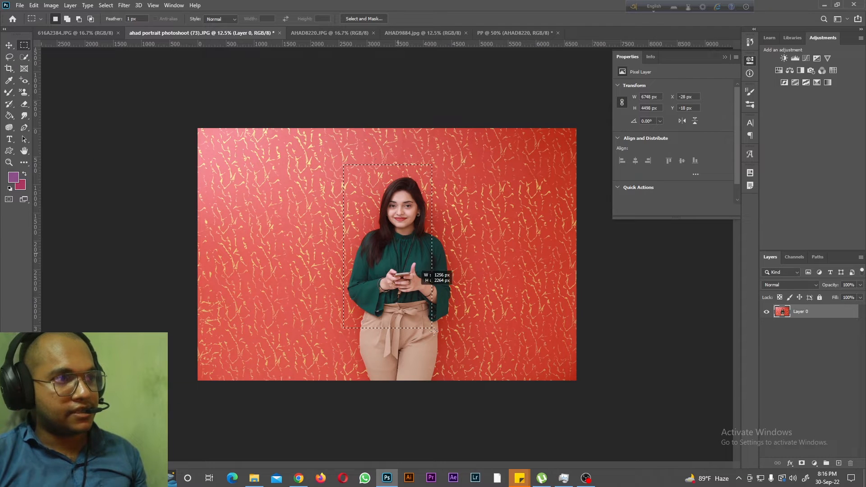
{"action": "left_click_drag", "start_coordinate": [434, 331], "coordinate": [461, 380]}
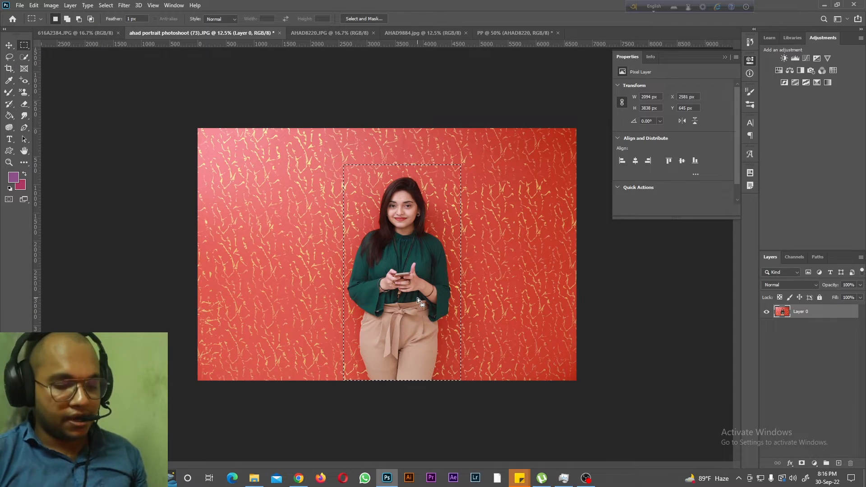
{"action": "key", "text": "ctrl+t"}
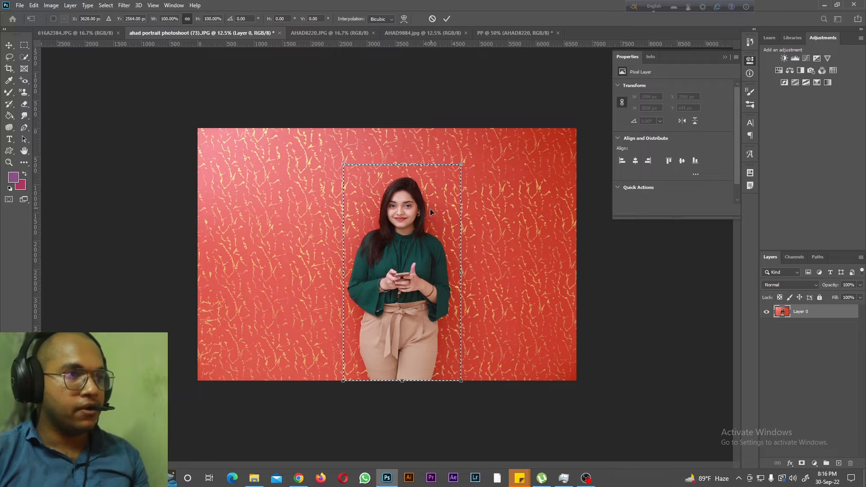
{"action": "left_click_drag", "start_coordinate": [428, 217], "coordinate": [297, 216]}
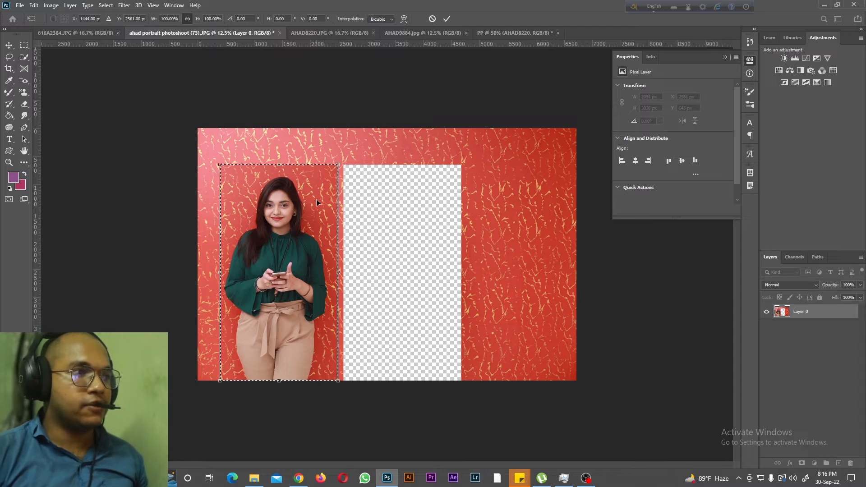
{"action": "key", "text": "Return"}
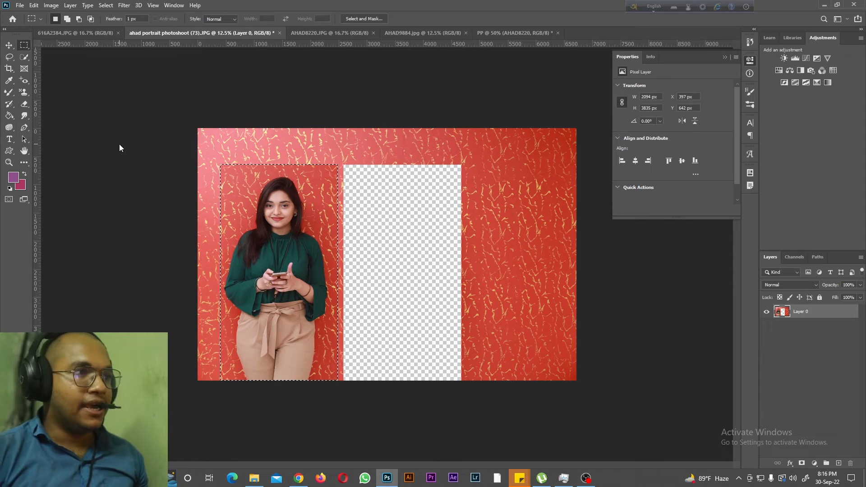
{"action": "key", "text": "ctrl+d"}
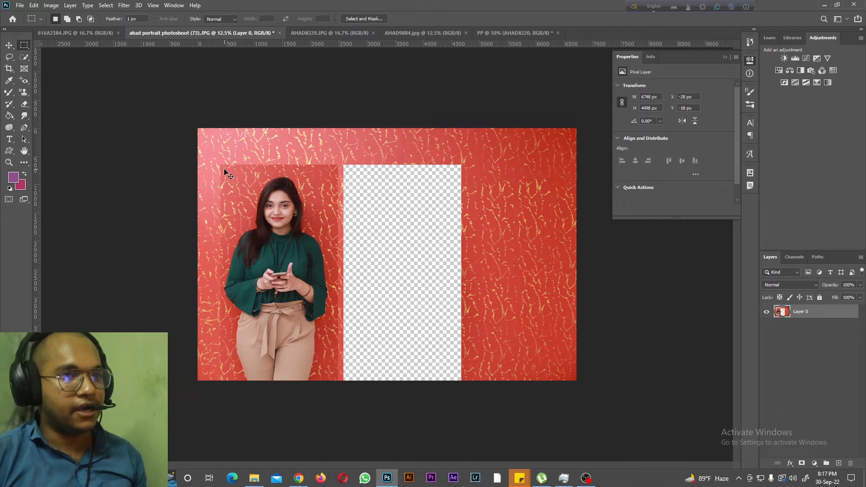
Step: Undo the move of the selected woman and clear the marquee selection
{"action": "key", "text": "ctrl+z"}
{"action": "key", "text": "ctrl+z"}
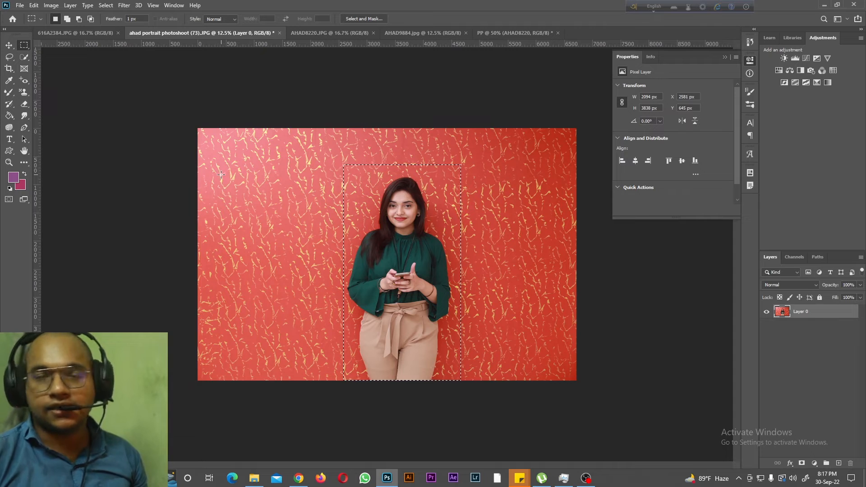
{"action": "key", "text": "ctrl+d"}
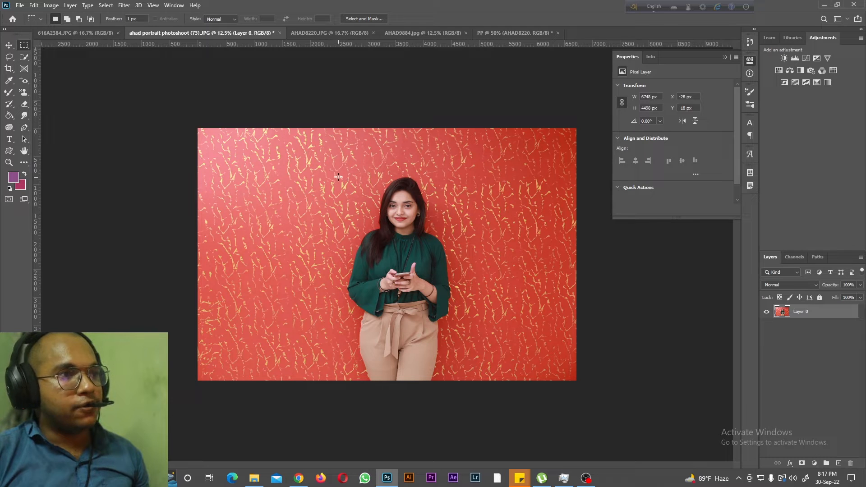
Step: Copy a marquee selection of about 2230 × 3670 px around the woman to a new layer and check it by briefly hiding Layer 0
{"action": "left_click_drag", "start_coordinate": [337, 174], "coordinate": [462, 388]}
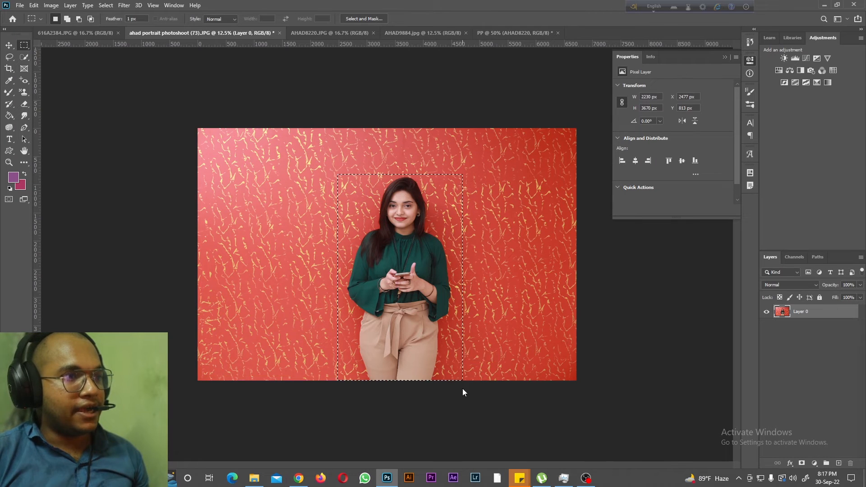
{"action": "left_click", "coordinate": [70, 5]}
{"action": "mouse_move", "coordinate": [76, 17]}
{"action": "left_click", "coordinate": [199, 97]}
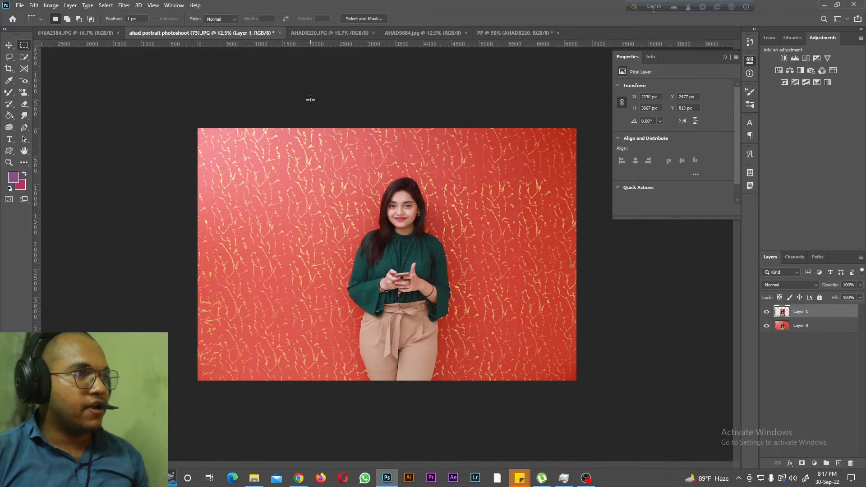
{"action": "left_click", "coordinate": [766, 326]}
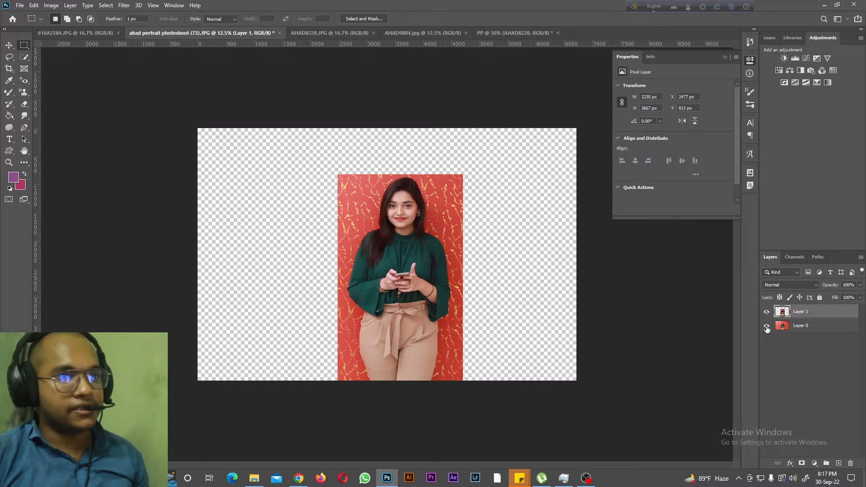
{"action": "left_click", "coordinate": [766, 326]}
Step: Move the copied woman layer to the left of the original with the Move tool and undo that move
{"action": "left_click", "coordinate": [9, 45]}
{"action": "left_click_drag", "start_coordinate": [397, 231], "coordinate": [280, 234]}
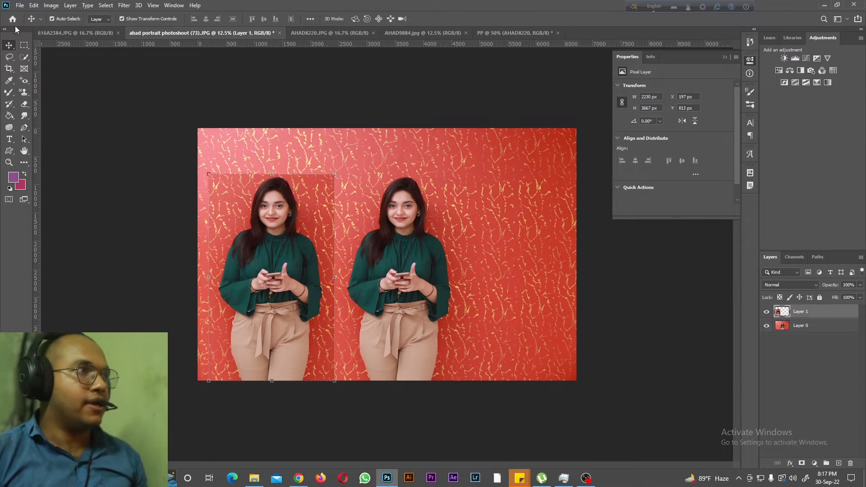
{"action": "left_click", "coordinate": [26, 43]}
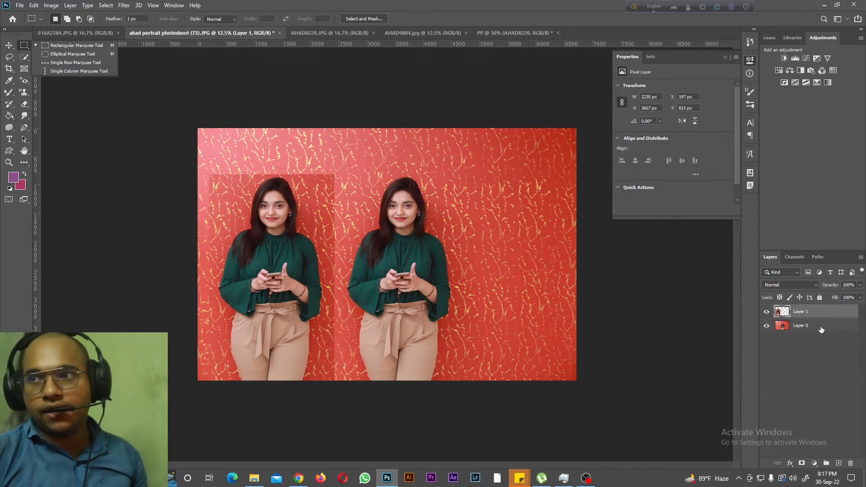
{"action": "key", "text": "ctrl+z"}
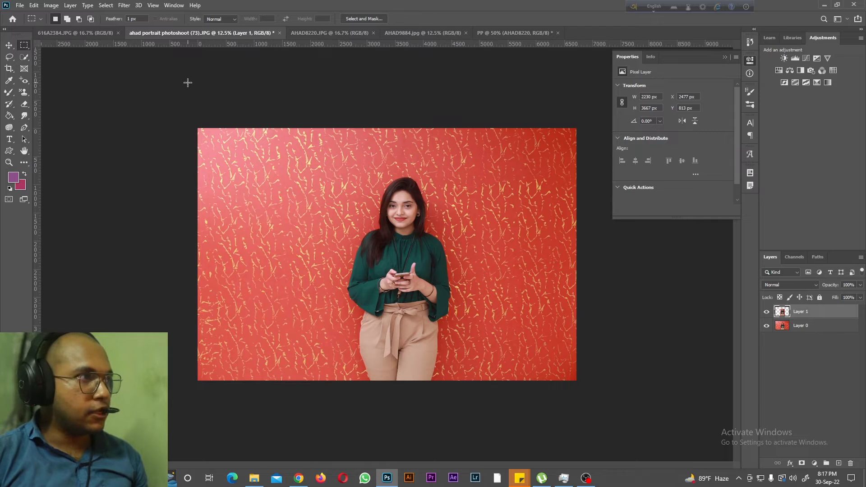
Step: Select the woman's head with a circular Elliptical Marquee selection of about 1273 × 1273 px
{"action": "right_click", "coordinate": [23, 45]}
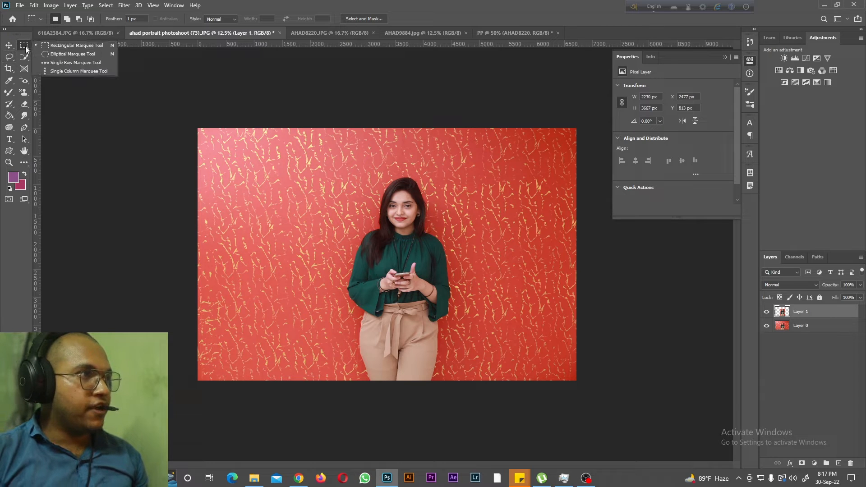
{"action": "left_click", "coordinate": [55, 55]}
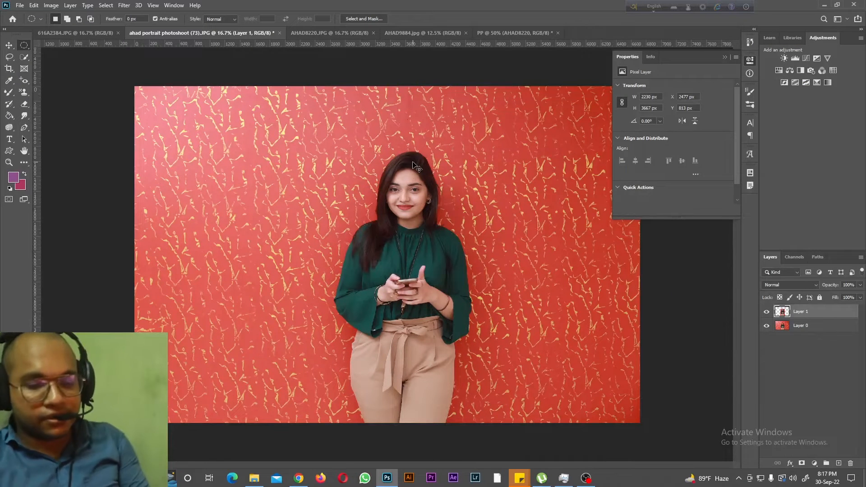
{"action": "key", "text": "ctrl+plus"}
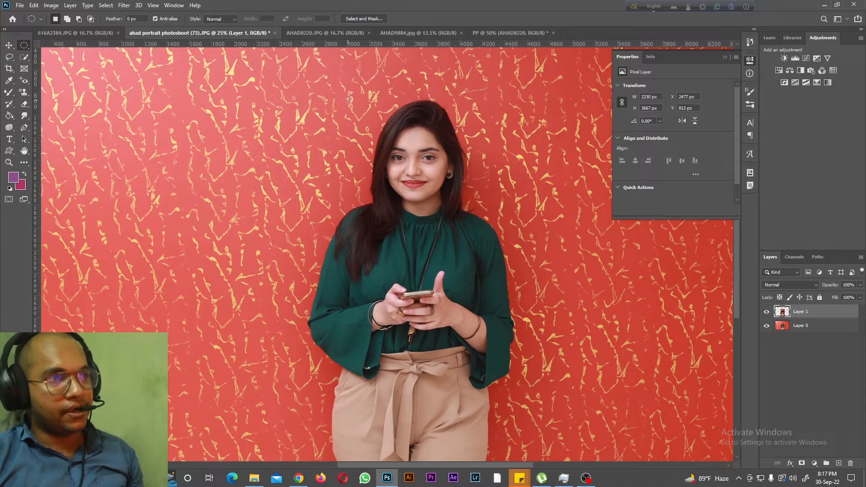
{"action": "left_click_drag", "start_coordinate": [349, 93], "coordinate": [492, 240]}
{"action": "left_click_drag", "start_coordinate": [442, 182], "coordinate": [440, 188]}
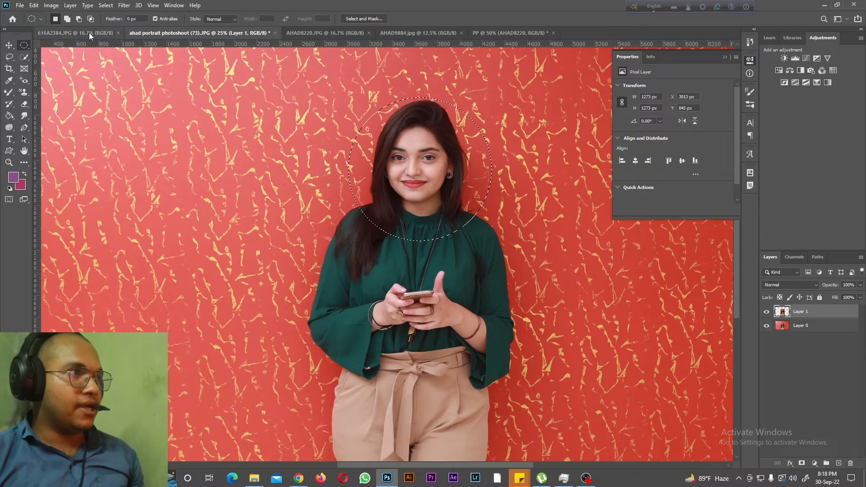
Step: Copy the circular head selection to a new layer and delete Layer 1, the rectangular copy of the woman
{"action": "left_click", "coordinate": [70, 6]}
{"action": "mouse_move", "coordinate": [135, 15]}
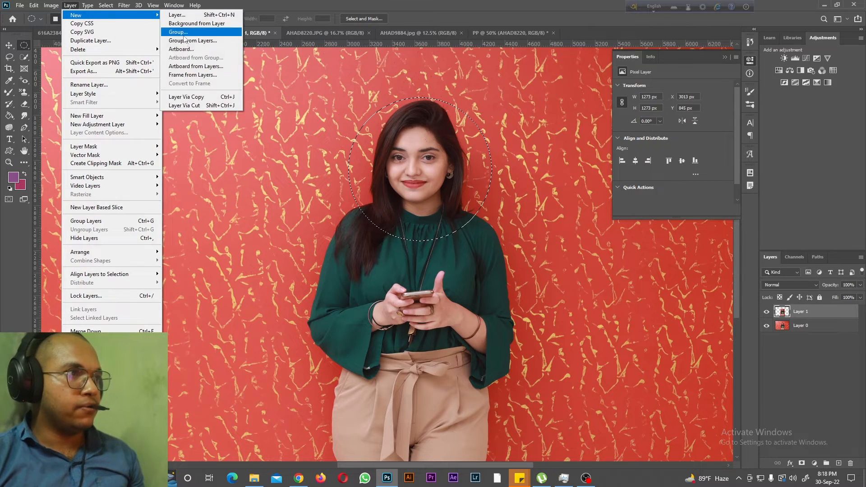
{"action": "left_click", "coordinate": [186, 97]}
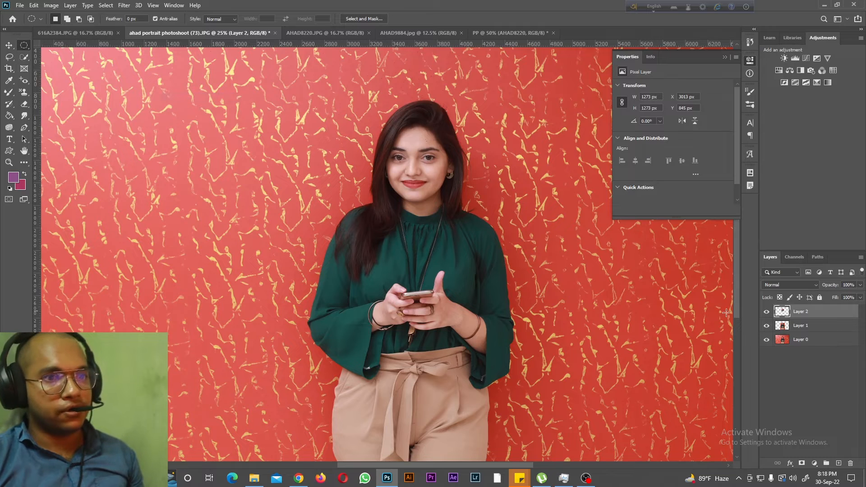
{"action": "left_click", "coordinate": [796, 327]}
{"action": "key", "text": "Delete"}
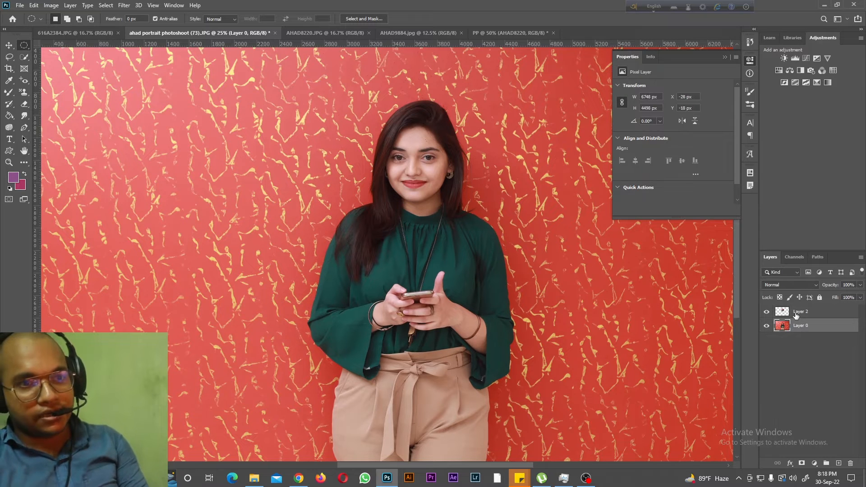
Step: Select the circular head copy on Layer 2 and adjust it with Free Transform
{"action": "left_click", "coordinate": [796, 316]}
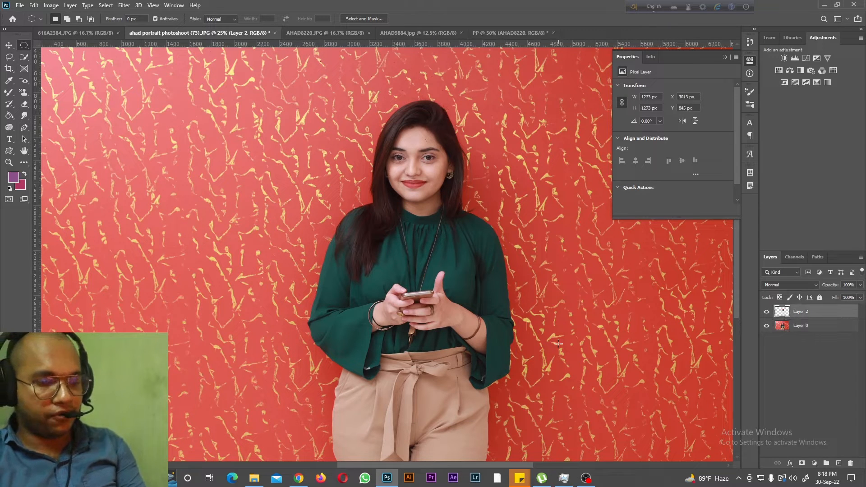
{"action": "key", "text": "ctrl+t"}
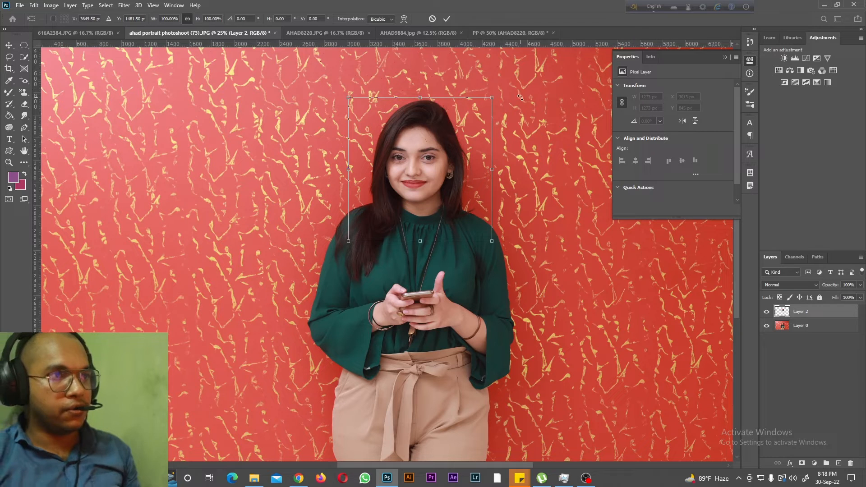
{"action": "mouse_move", "coordinate": [511, 94]}
{"action": "left_mouse_down"}
{"action": "mouse_move", "coordinate": [522, 79]}
{"action": "mouse_move", "coordinate": [507, 96]}
{"action": "left_mouse_up"}
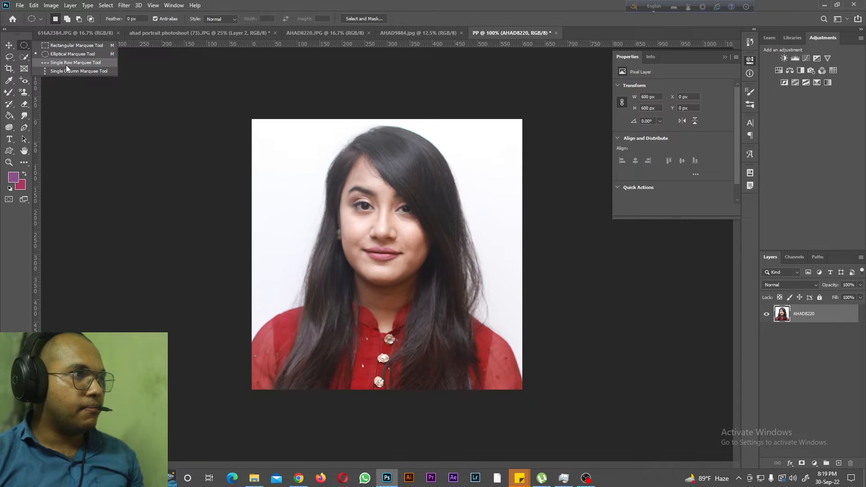
Step: Select a one-pixel-high row across the PP portrait just below the eyes with the Single Row Marquee tool and inspect it up close
{"action": "left_click", "coordinate": [66, 65]}
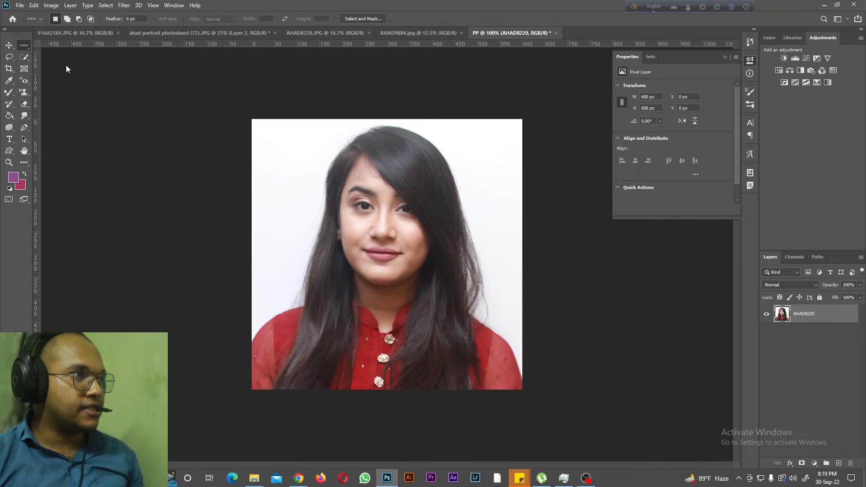
{"action": "left_click", "coordinate": [363, 217]}
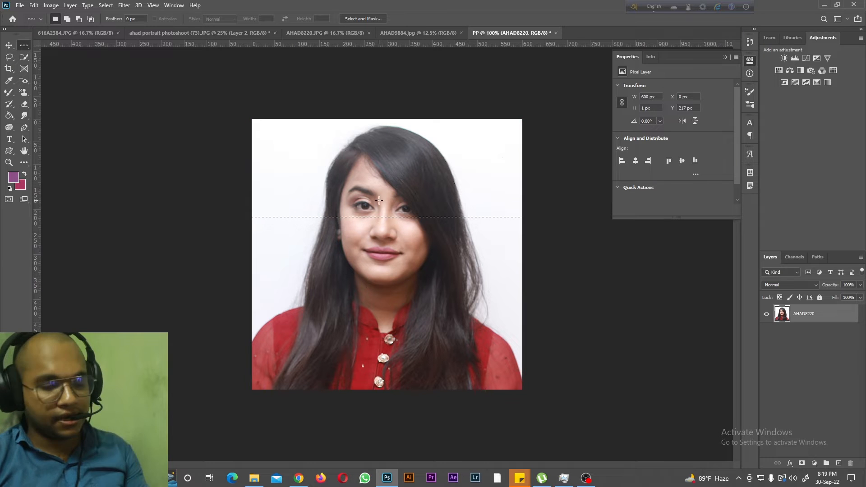
{"action": "scroll", "coordinate": [378, 203], "scroll_direction": "up", "scroll_amount": 4}
{"action": "scroll", "coordinate": [351, 149], "scroll_direction": "up", "scroll_amount": 3}
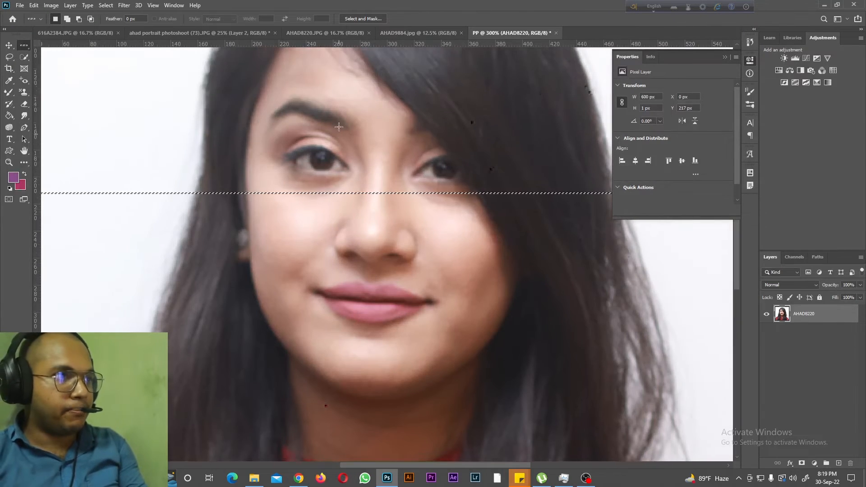
{"action": "scroll", "coordinate": [339, 131], "scroll_direction": "up", "scroll_amount": 5}
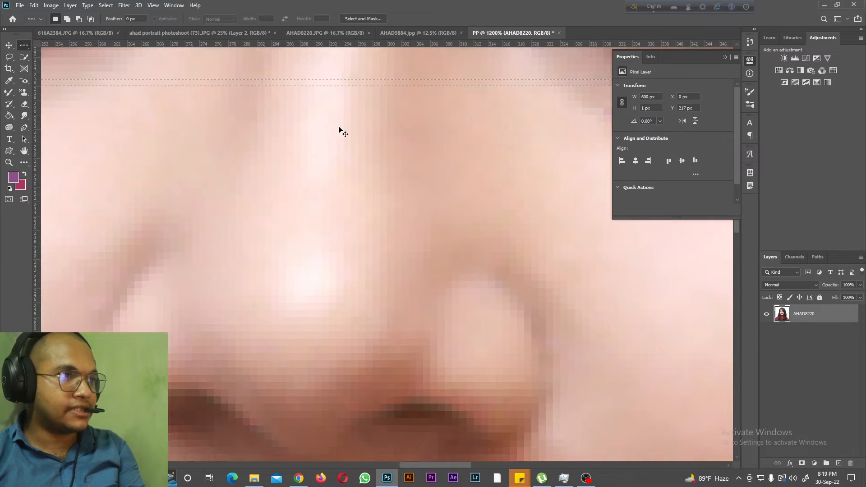
{"action": "scroll", "coordinate": [338, 127], "scroll_direction": "up", "scroll_amount": 4}
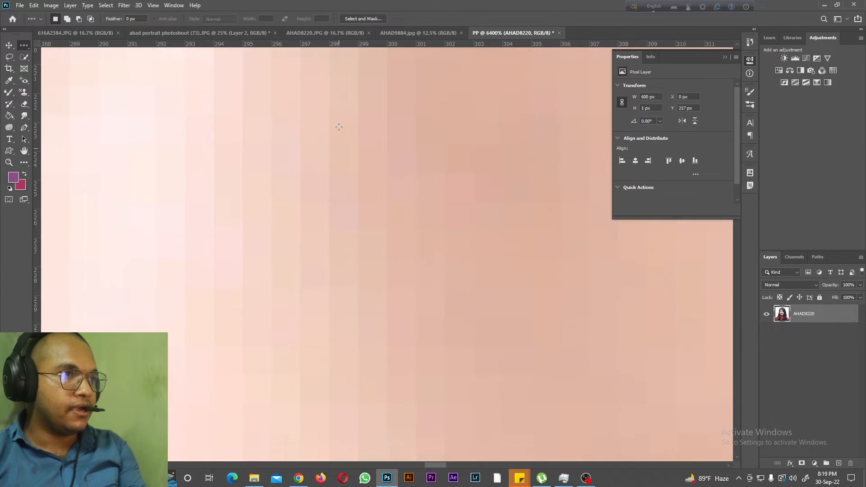
{"action": "scroll", "coordinate": [339, 127], "scroll_direction": "up", "scroll_amount": 6}
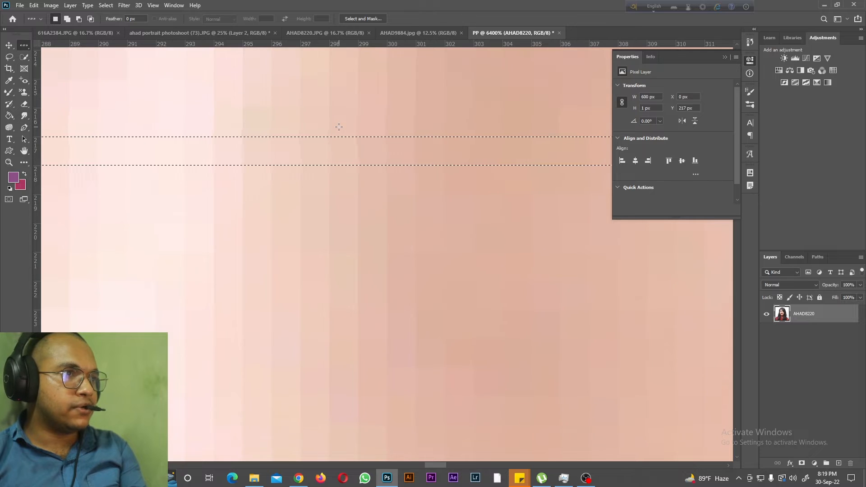
{"action": "scroll", "coordinate": [338, 127], "scroll_direction": "up", "scroll_amount": 1}
{"action": "scroll", "coordinate": [339, 126], "scroll_direction": "up", "scroll_amount": 5}
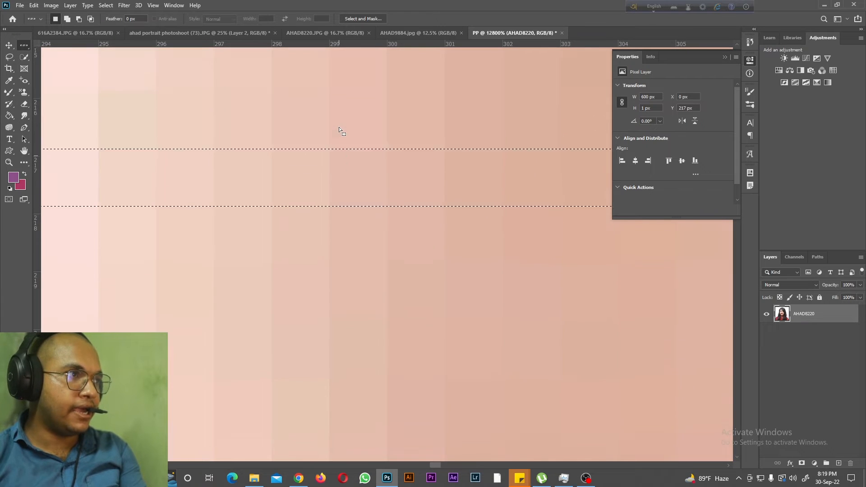
{"action": "scroll", "coordinate": [245, 193], "scroll_direction": "down", "scroll_amount": 1}
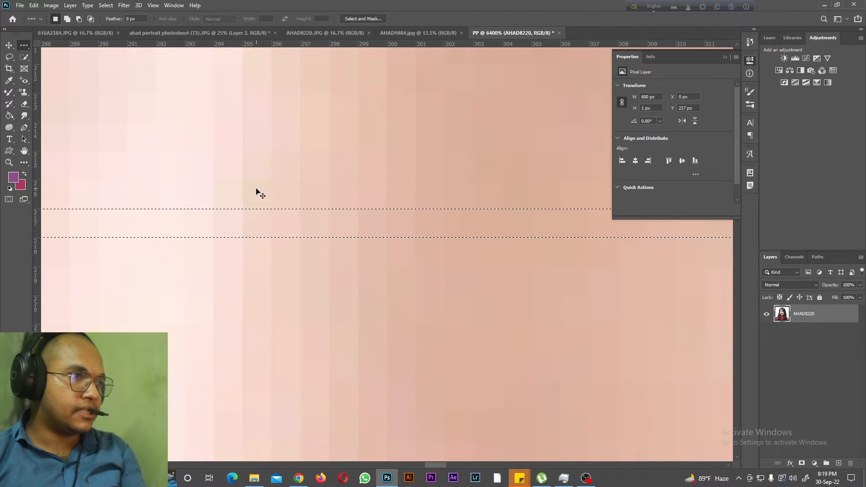
{"action": "scroll", "coordinate": [257, 210], "scroll_direction": "down", "scroll_amount": 12}
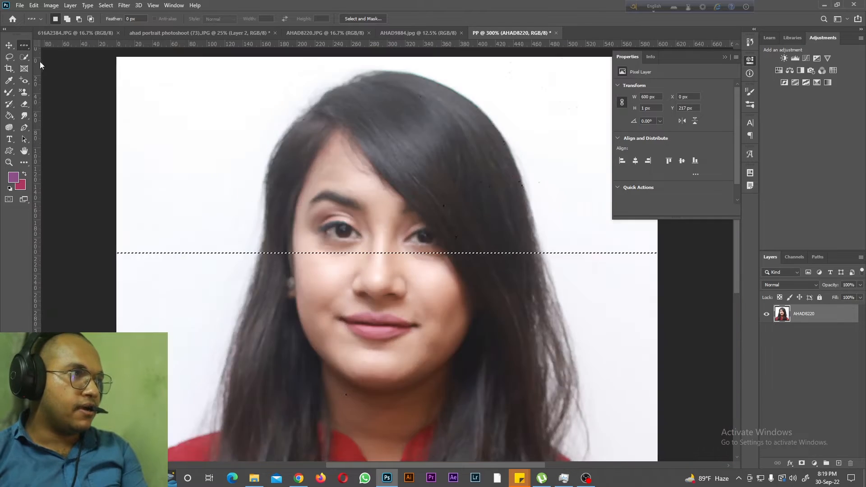
{"action": "key", "text": "ctrl+1"}
Step: Select a one-pixel-wide column through the face with the Single Column Marquee tool, inspect it up close, and clear the selection
{"action": "right_click", "coordinate": [28, 50]}
{"action": "left_click", "coordinate": [50, 70]}
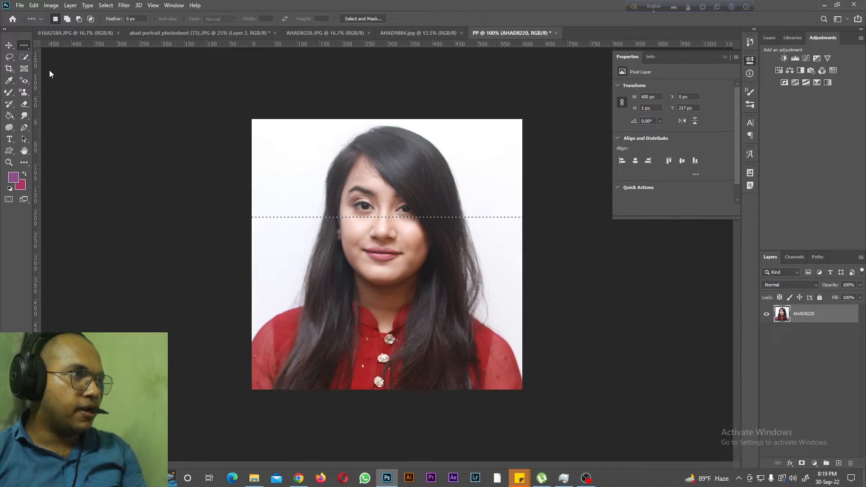
{"action": "left_click", "coordinate": [379, 229]}
{"action": "scroll", "coordinate": [379, 230], "scroll_direction": "up", "scroll_amount": 5}
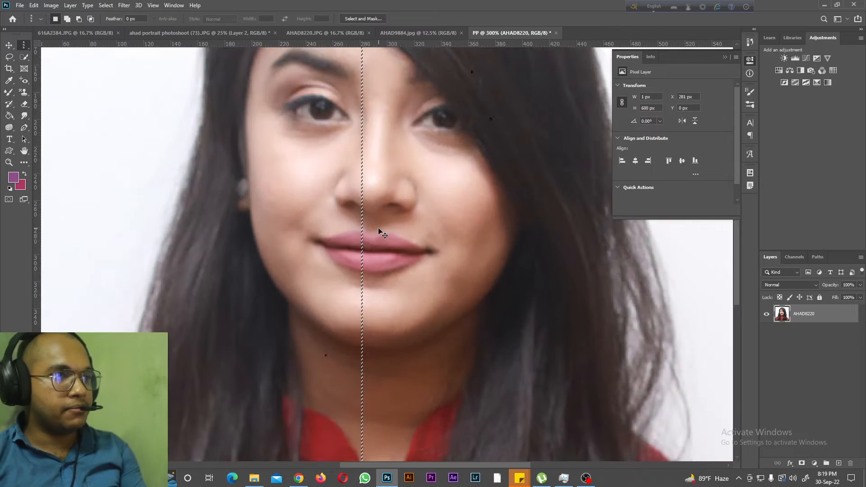
{"action": "scroll", "coordinate": [338, 164], "scroll_direction": "up", "scroll_amount": 2}
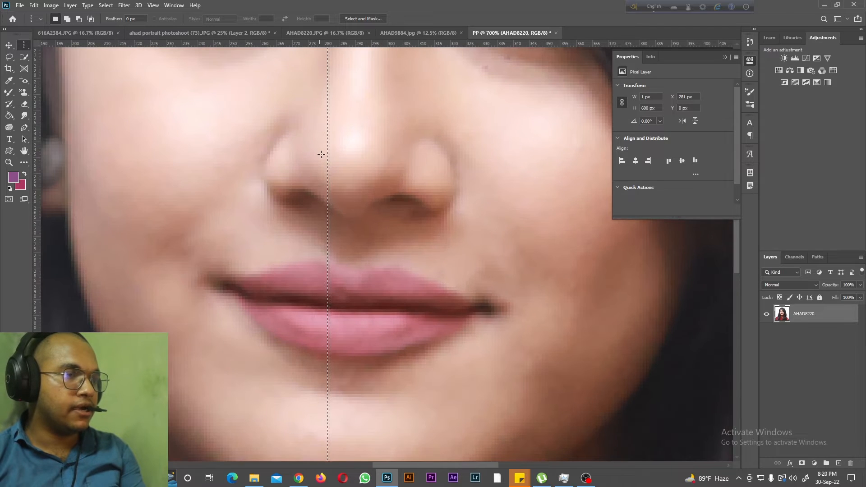
{"action": "scroll", "coordinate": [311, 155], "scroll_direction": "up", "scroll_amount": 3}
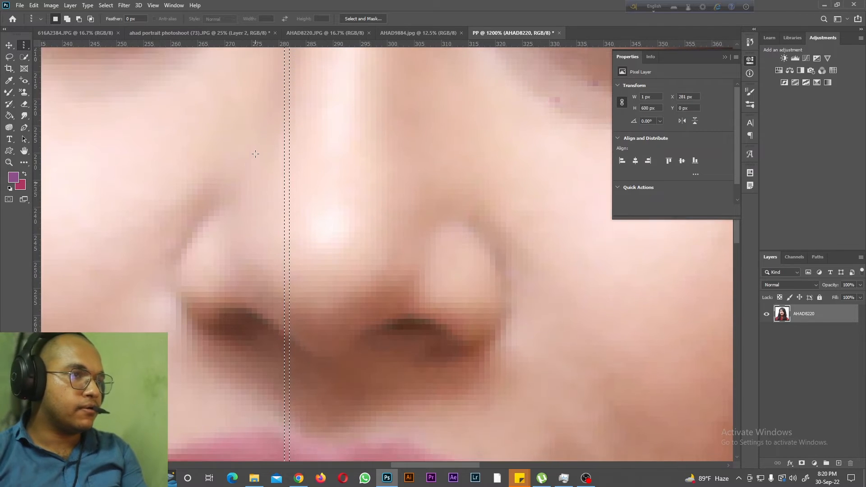
{"action": "scroll", "coordinate": [256, 156], "scroll_direction": "up", "scroll_amount": 2}
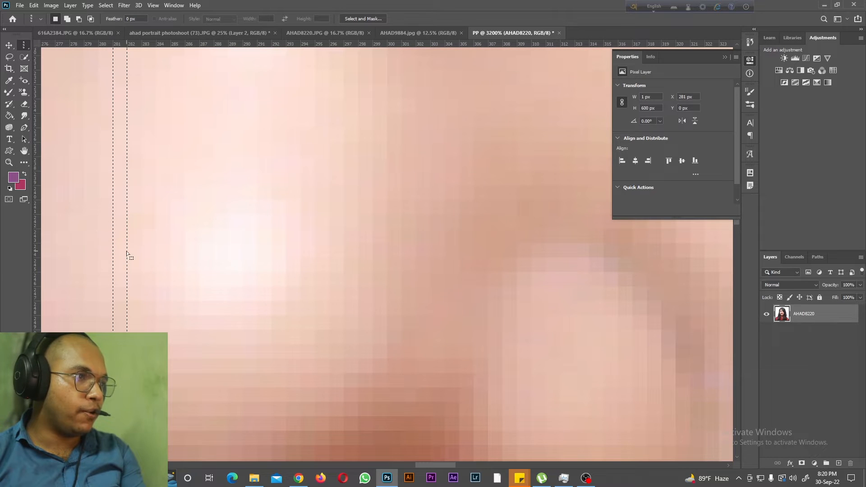
{"action": "scroll", "coordinate": [122, 261], "scroll_direction": "down", "scroll_amount": 7}
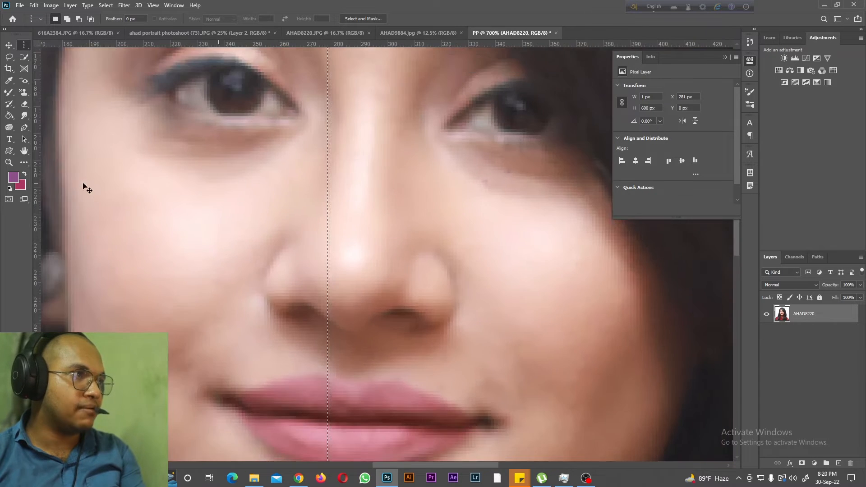
{"action": "scroll", "coordinate": [81, 173], "scroll_direction": "down", "scroll_amount": 4}
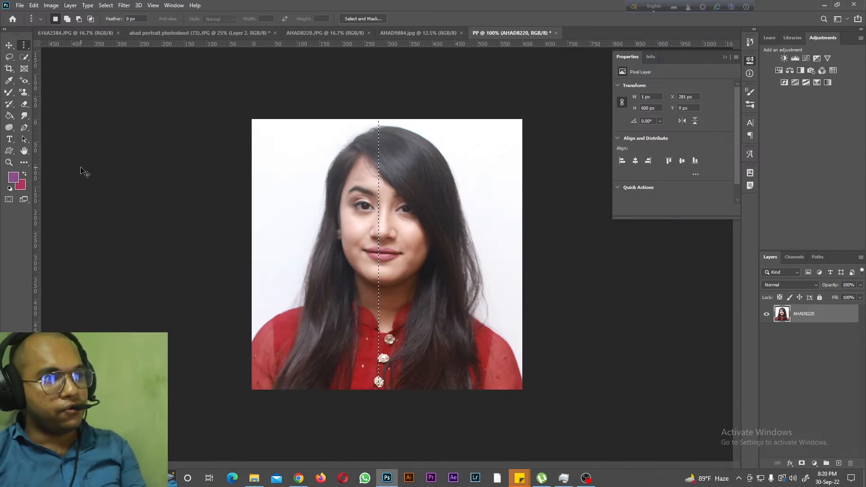
{"action": "key", "text": "ctrl+z"}
{"action": "key", "text": "ctrl+d"}
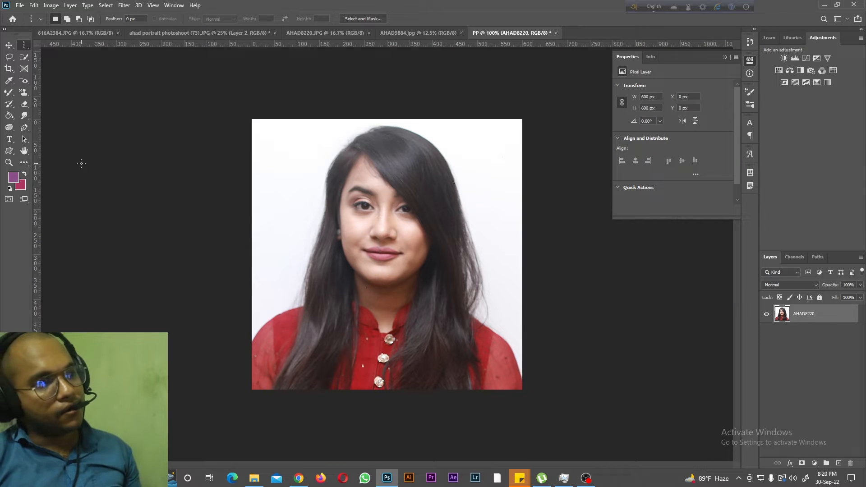
Step: Trace the woman's outline freehand with the Lasso tool, from the shoulders around the hair and along the bottom edge, about 600 × 584 px
{"action": "left_click", "coordinate": [10, 57]}
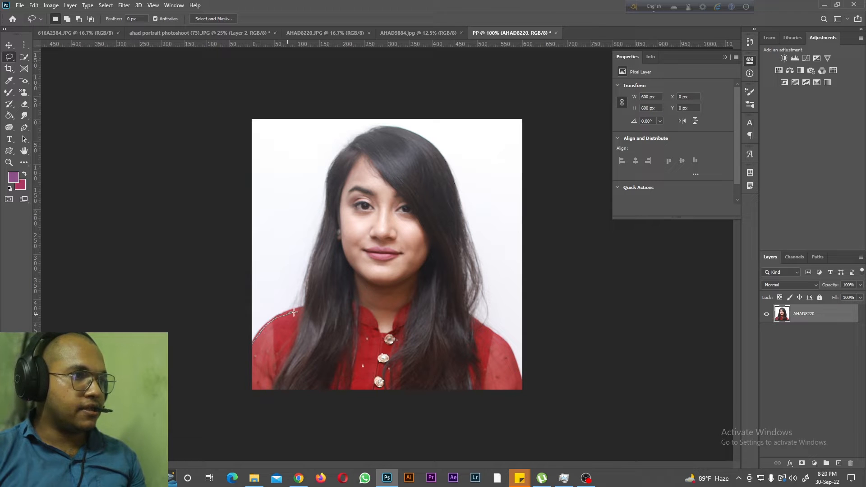
{"action": "left_click_drag", "start_coordinate": [305, 307], "coordinate": [307, 292]}
{"action": "left_click_drag", "start_coordinate": [320, 251], "coordinate": [332, 170]}
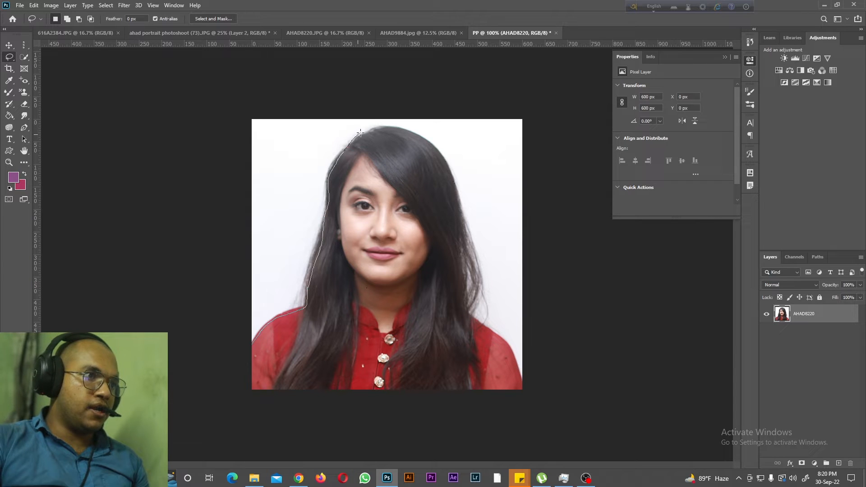
{"action": "left_click_drag", "start_coordinate": [394, 128], "coordinate": [430, 142]}
{"action": "mouse_move", "coordinate": [446, 174]}
{"action": "left_mouse_down"}
{"action": "mouse_move", "coordinate": [464, 297]}
{"action": "mouse_move", "coordinate": [491, 335]}
{"action": "left_mouse_up"}
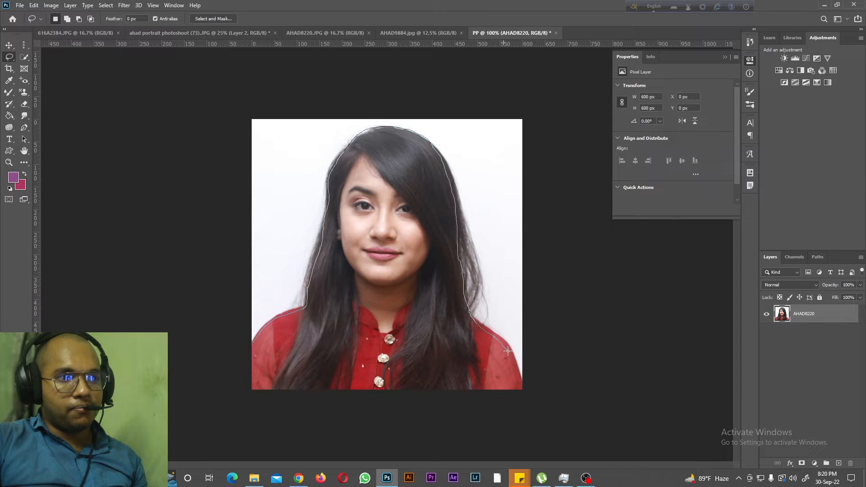
{"action": "mouse_move", "coordinate": [528, 390]}
{"action": "left_mouse_down"}
{"action": "mouse_move", "coordinate": [526, 406]}
{"action": "mouse_move", "coordinate": [344, 429]}
{"action": "mouse_move", "coordinate": [245, 424]}
{"action": "left_mouse_up"}
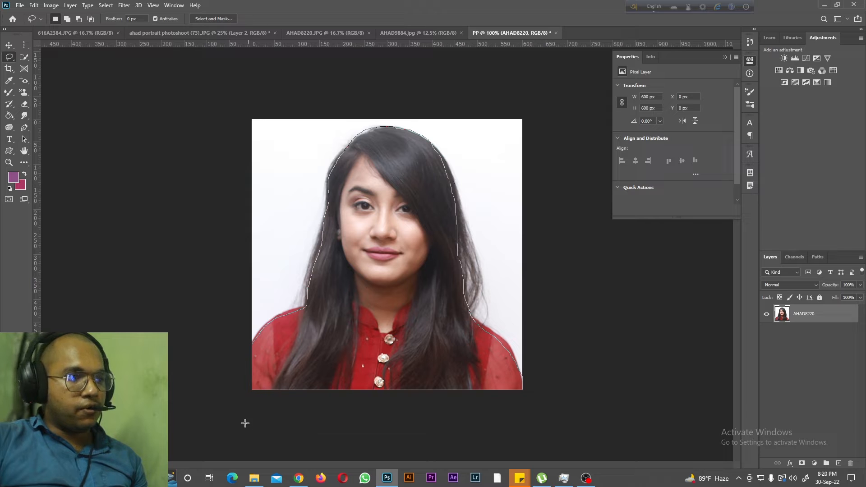
{"action": "mouse_move", "coordinate": [239, 392]}
{"action": "left_mouse_down"}
{"action": "mouse_move", "coordinate": [239, 349]}
{"action": "mouse_move", "coordinate": [253, 342]}
{"action": "left_mouse_up"}
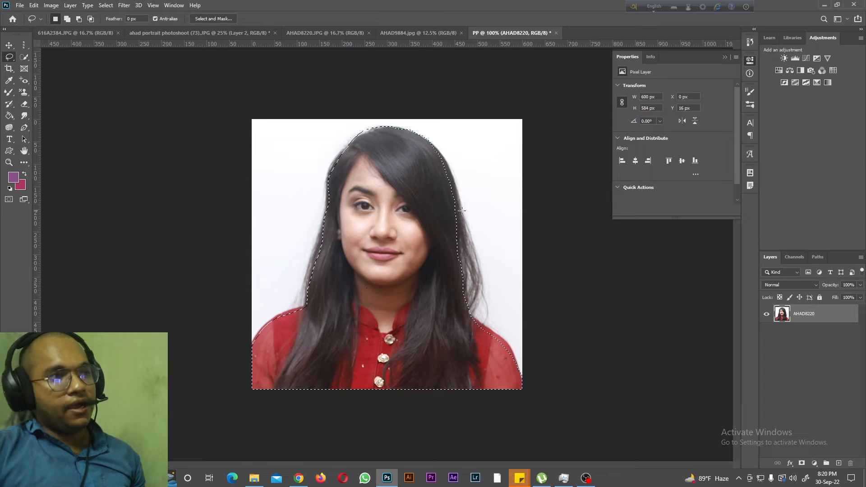
Step: Copy the lassoed woman to a new layer and hide the original AHAD8220 layer
{"action": "left_click", "coordinate": [70, 5]}
{"action": "mouse_move", "coordinate": [90, 15]}
{"action": "left_click", "coordinate": [192, 98]}
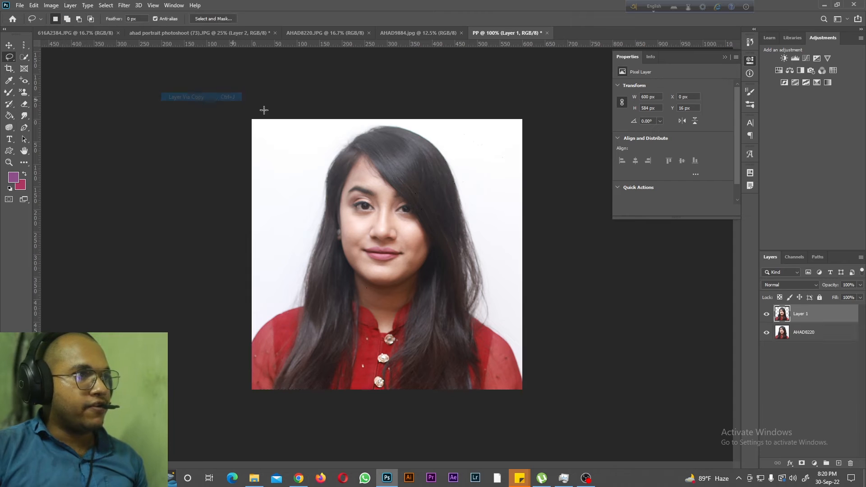
{"action": "left_click", "coordinate": [766, 332]}
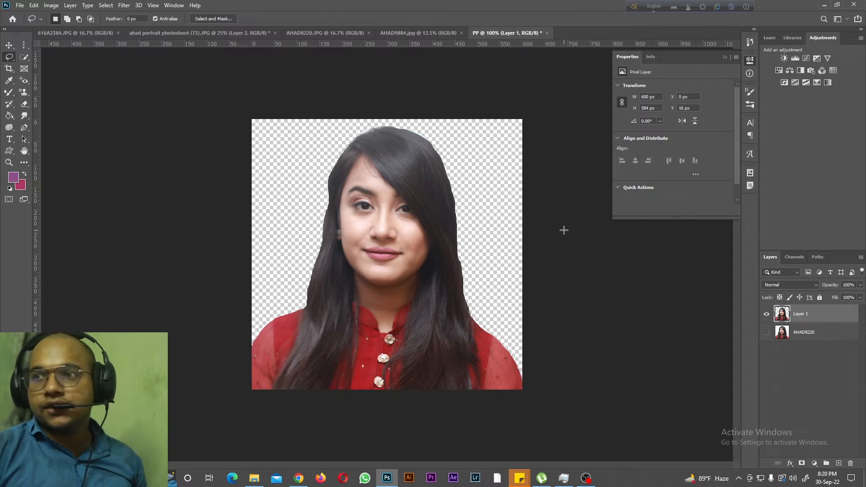
Step: Switch to the Polygonal Lasso tool, delete the cut-out Layer 1 and show the AHAD8220 layer again
{"action": "right_click", "coordinate": [9, 57]}
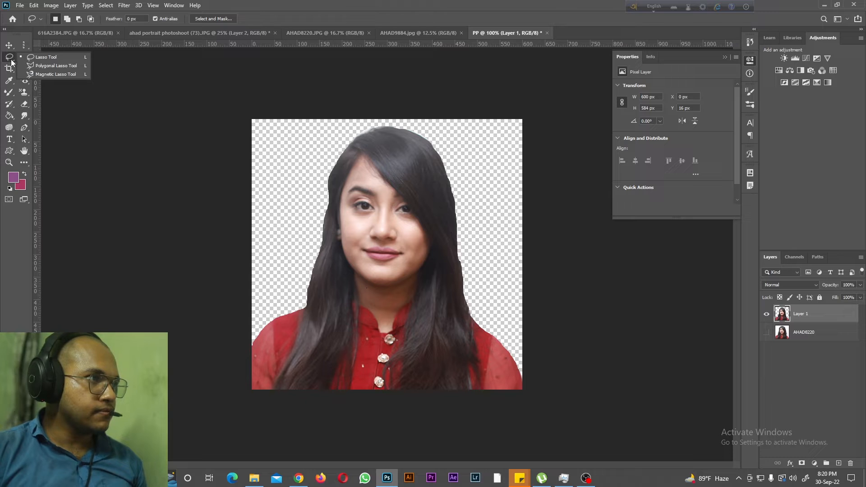
{"action": "left_click", "coordinate": [56, 66]}
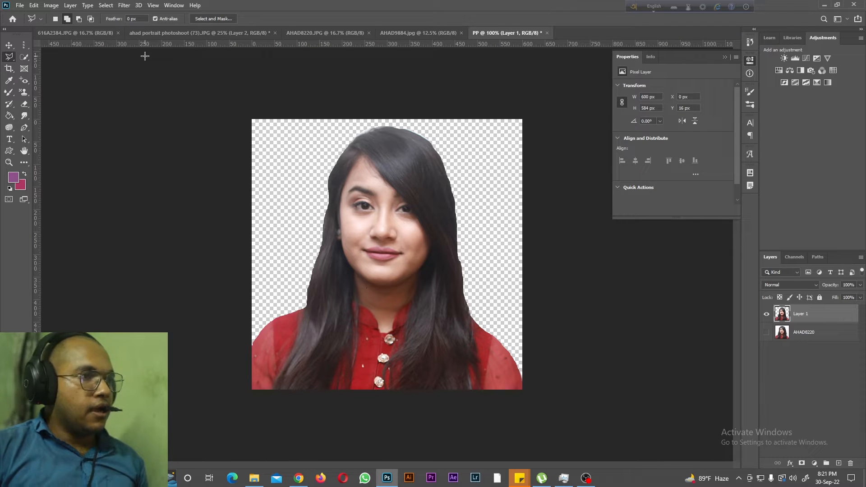
{"action": "key", "text": "Delete"}
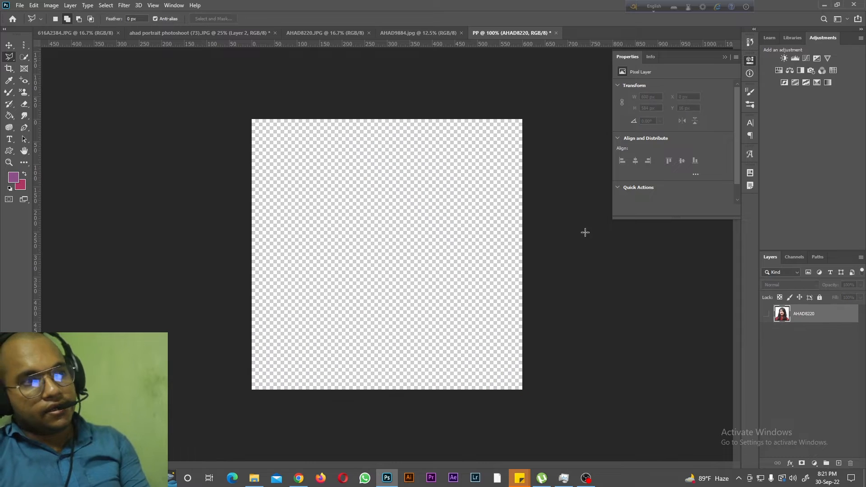
{"action": "left_click", "coordinate": [767, 315]}
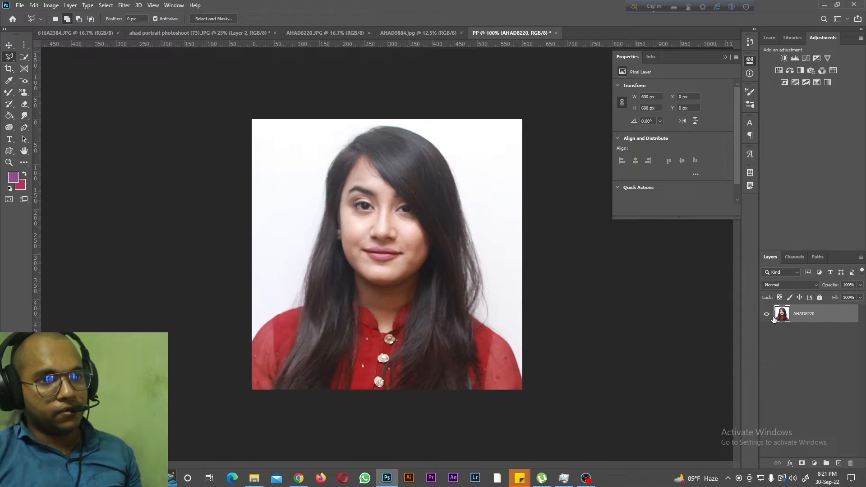
{"action": "left_click", "coordinate": [768, 315]}
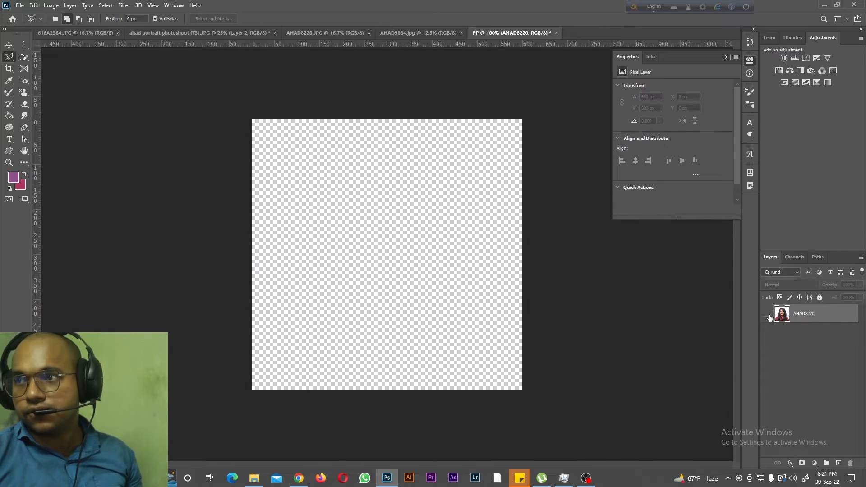
{"action": "left_click", "coordinate": [766, 313]}
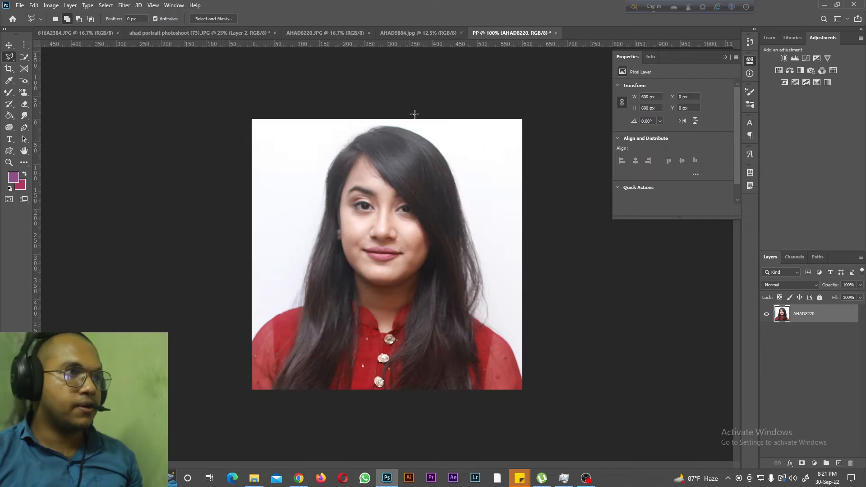
Step: Close the AHAD8220.JPG document and return to the PP portrait
{"action": "left_click", "coordinate": [327, 31]}
{"action": "left_click", "coordinate": [218, 33]}
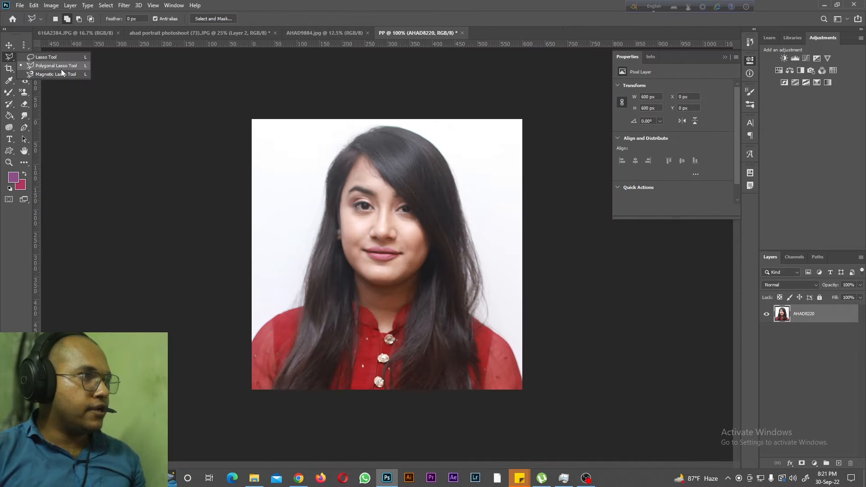
Step: Trace the woman's outline with the Polygonal Lasso tool, around the shoulders, hair and bottom edge, about 605 × 574 px
{"action": "left_click", "coordinate": [61, 68]}
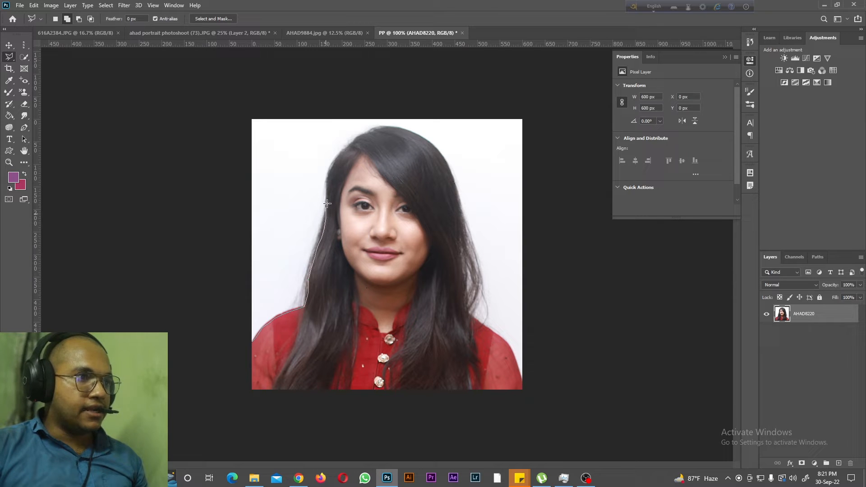
{"action": "left_click_drag", "start_coordinate": [333, 171], "coordinate": [366, 134]}
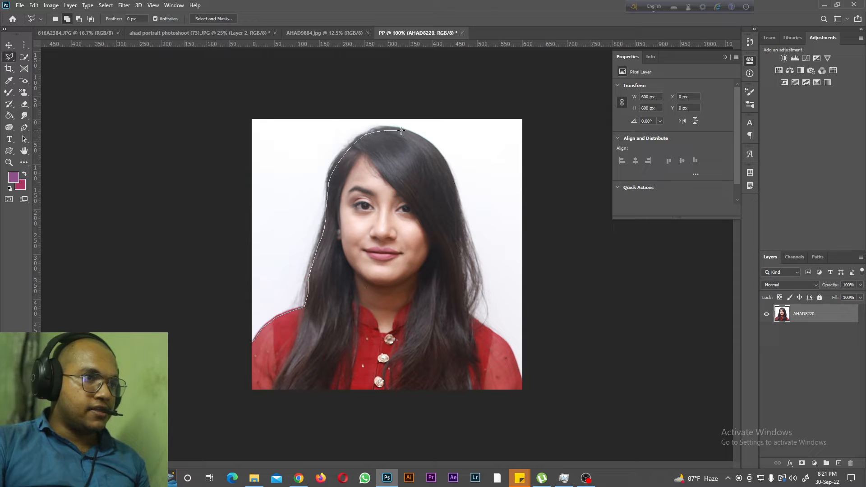
{"action": "left_click_drag", "start_coordinate": [426, 143], "coordinate": [449, 184]}
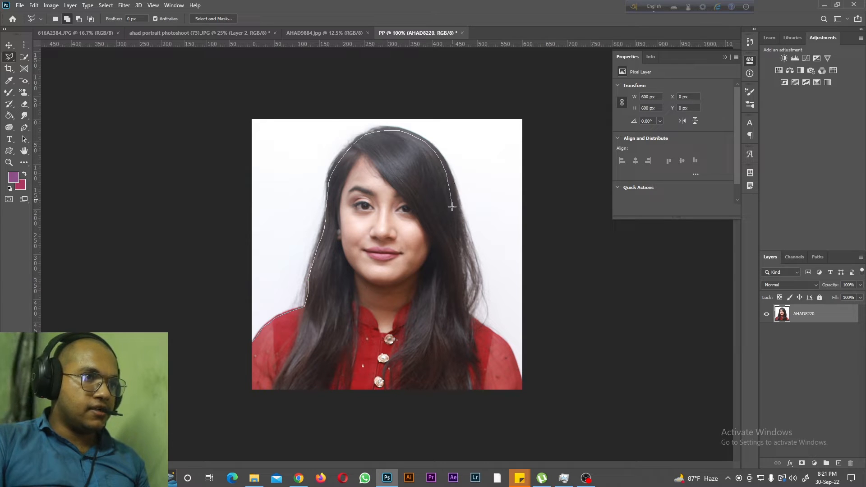
{"action": "mouse_move", "coordinate": [455, 226]}
{"action": "left_mouse_down"}
{"action": "mouse_move", "coordinate": [473, 311]}
{"action": "mouse_move", "coordinate": [509, 347]}
{"action": "mouse_move", "coordinate": [523, 381]}
{"action": "mouse_move", "coordinate": [487, 390]}
{"action": "mouse_move", "coordinate": [250, 392]}
{"action": "mouse_move", "coordinate": [252, 345]}
{"action": "left_mouse_up"}
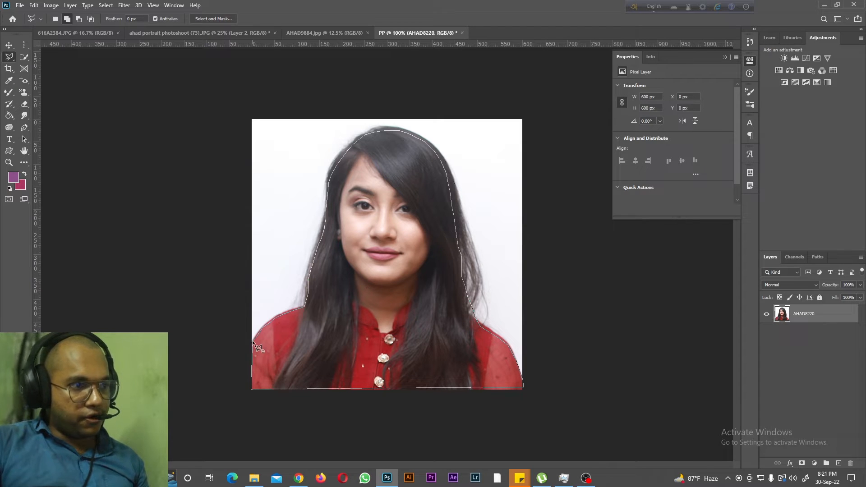
{"action": "left_click_drag", "start_coordinate": [253, 341], "coordinate": [253, 343]}
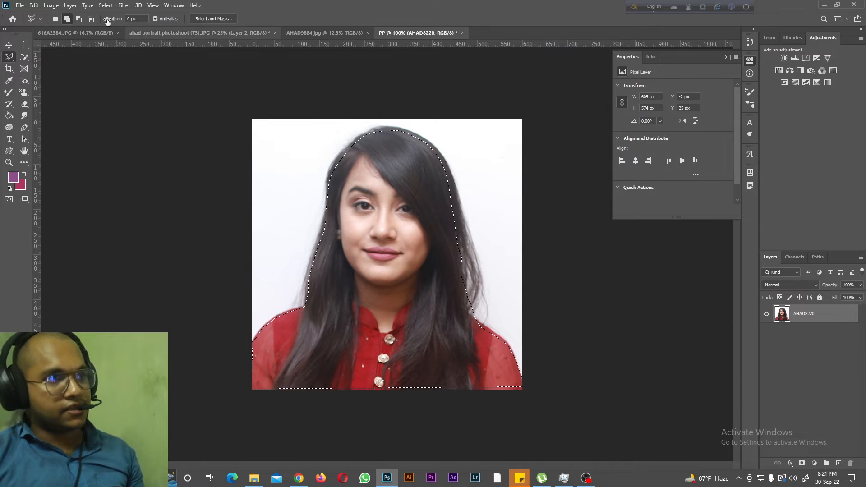
Step: Copy the polygonal selection of the woman to a new layer and hide the original AHAD8220 layer
{"action": "left_click", "coordinate": [70, 5]}
{"action": "mouse_move", "coordinate": [85, 11]}
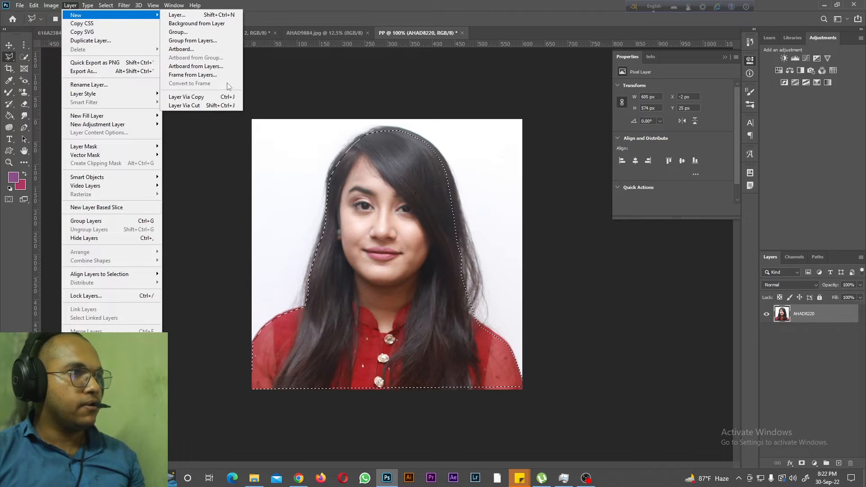
{"action": "left_click", "coordinate": [225, 96]}
{"action": "left_click", "coordinate": [767, 334]}
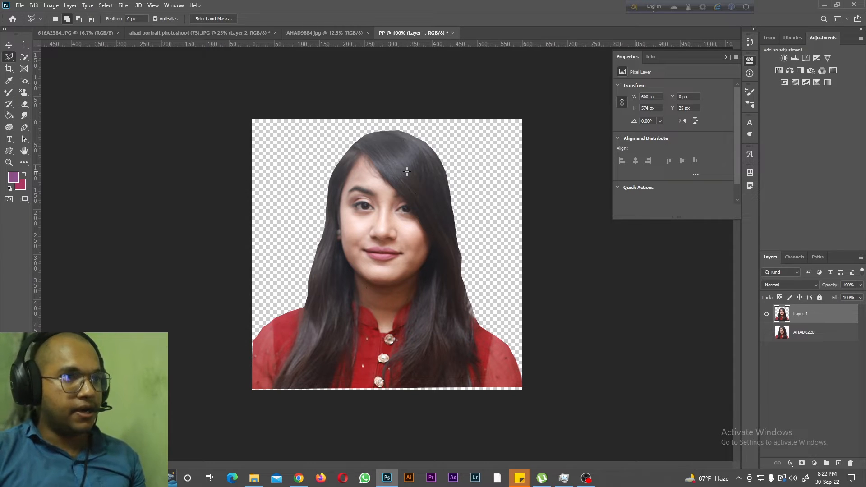
Step: Undo the hiding and the layer copy, and clear the polygonal selection
{"action": "key", "text": "ctrl+z"}
{"action": "key", "text": "ctrl+z"}
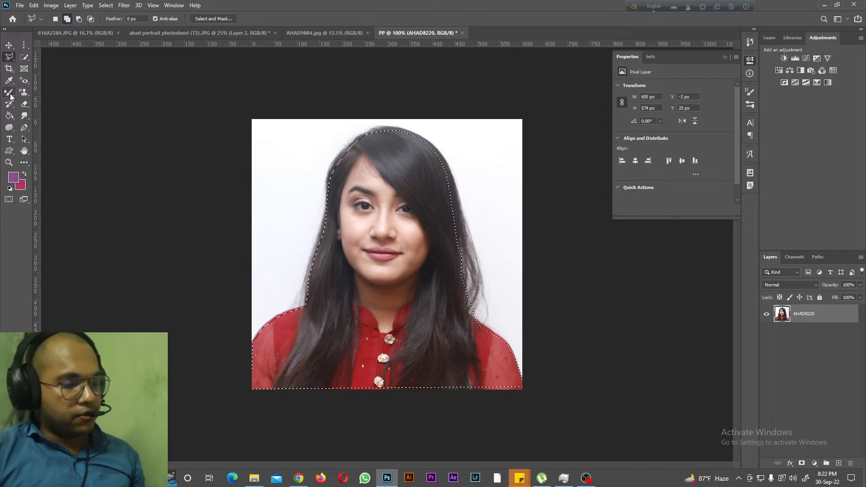
{"action": "key", "text": "ctrl+d"}
Step: Trace the woman's outline with the Magnetic Lasso tool, starting and closing at the shoulder on the canvas edge, about 597 × 583 px
{"action": "right_click", "coordinate": [15, 58]}
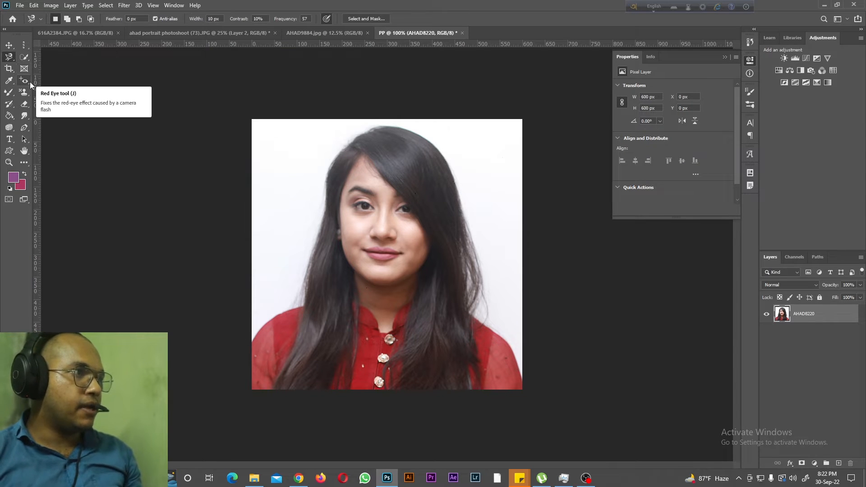
{"action": "left_click", "coordinate": [253, 344]}
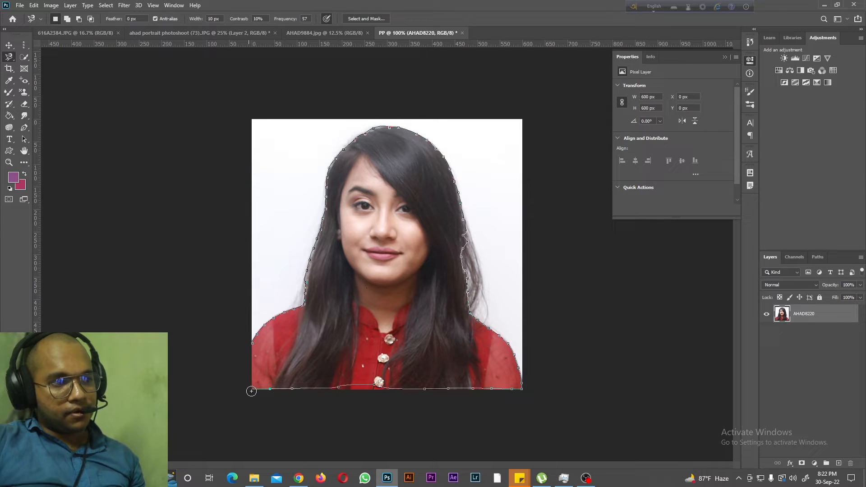
{"action": "left_click", "coordinate": [253, 343]}
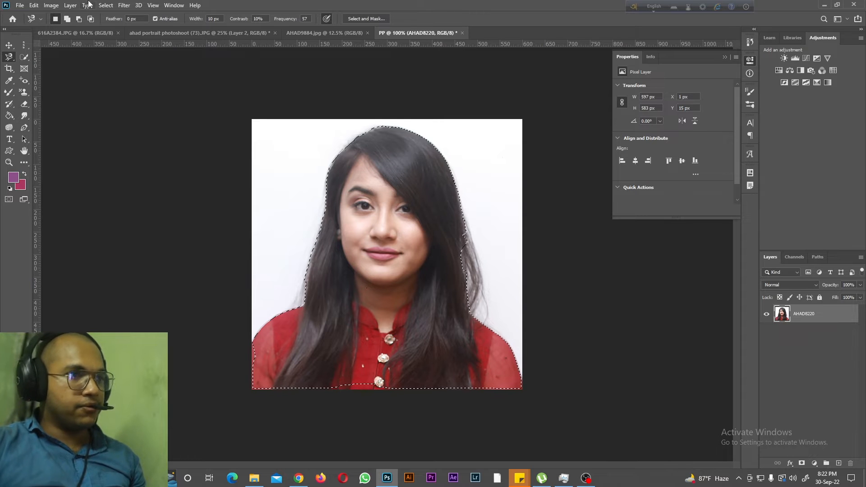
Step: Copy the magnetic lasso selection to a new layer and hide the AHAD8220 layer beneath it
{"action": "left_click", "coordinate": [70, 5]}
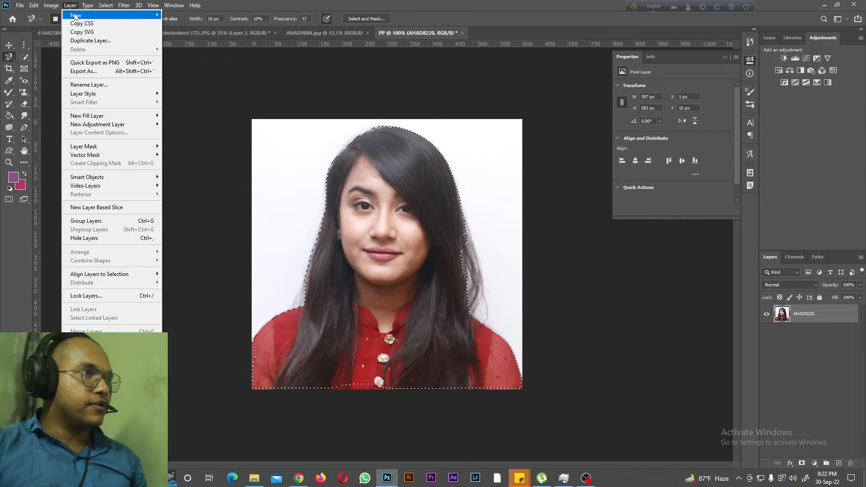
{"action": "mouse_move", "coordinate": [75, 16]}
{"action": "left_click", "coordinate": [222, 98]}
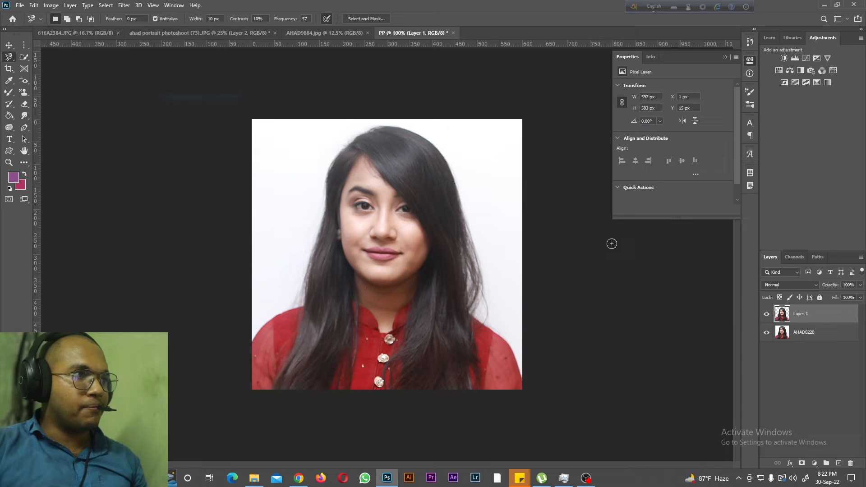
{"action": "left_click", "coordinate": [766, 333]}
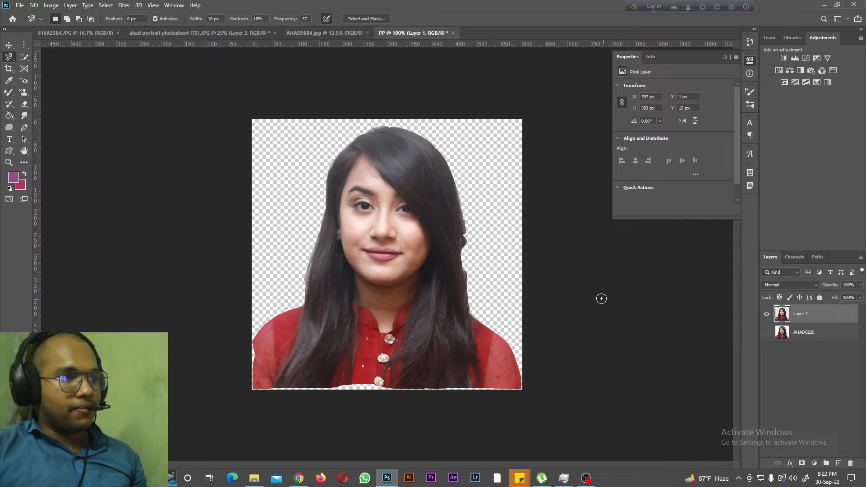
Step: Undo the hiding and copying of the magnetic lasso cut-out, and clear its selection
{"action": "key", "text": "ctrl+z"}
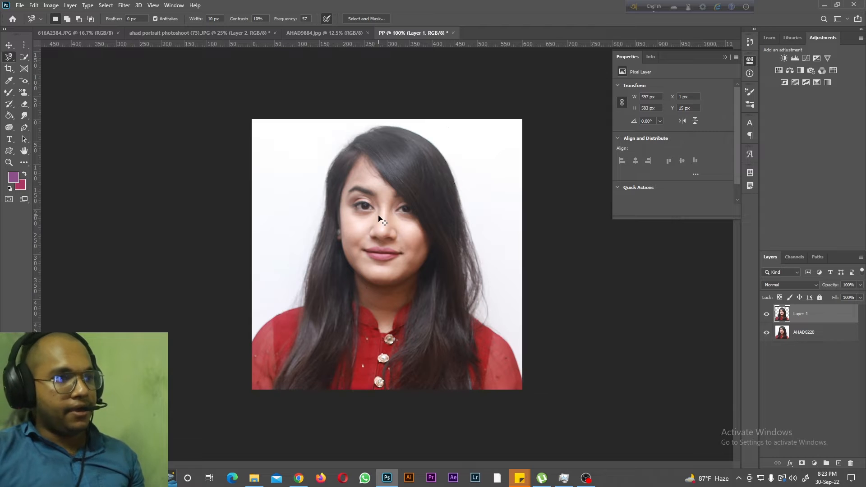
{"action": "key", "text": "ctrl+z"}
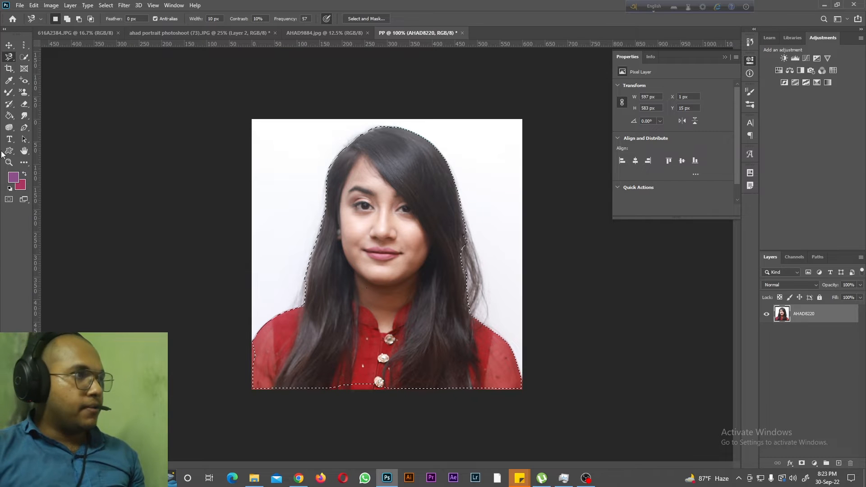
{"action": "key", "text": "ctrl+d"}
{"action": "left_click", "coordinate": [10, 66]}
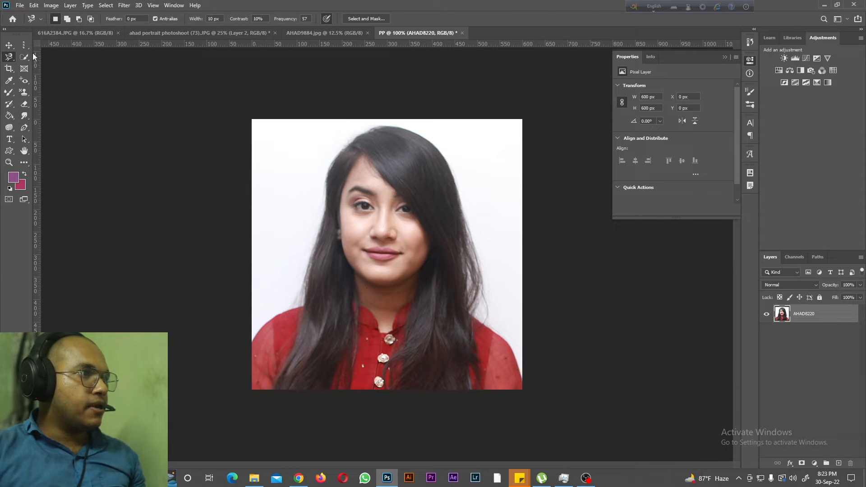
Step: In ahad portrait photoshoot (73).JPG, select the woman on Layer 0 with the Object Selection tool by framing her whole figure
{"action": "right_click", "coordinate": [24, 57]}
{"action": "left_click", "coordinate": [59, 59]}
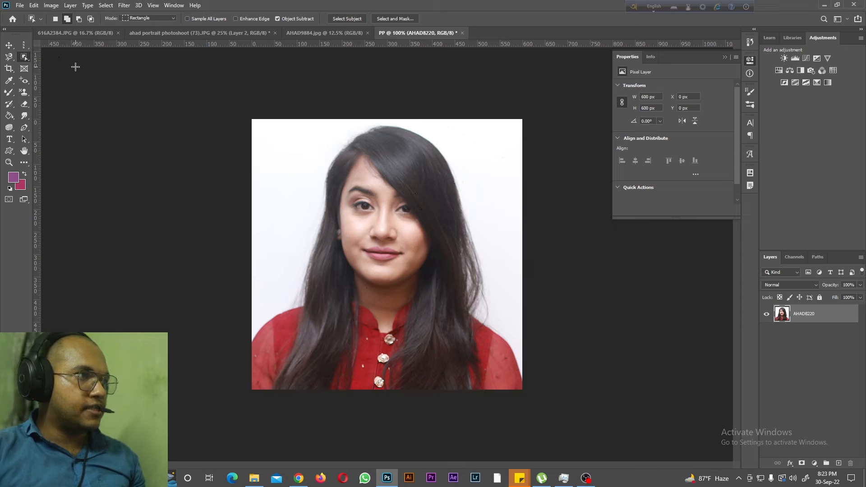
{"action": "left_click", "coordinate": [82, 35]}
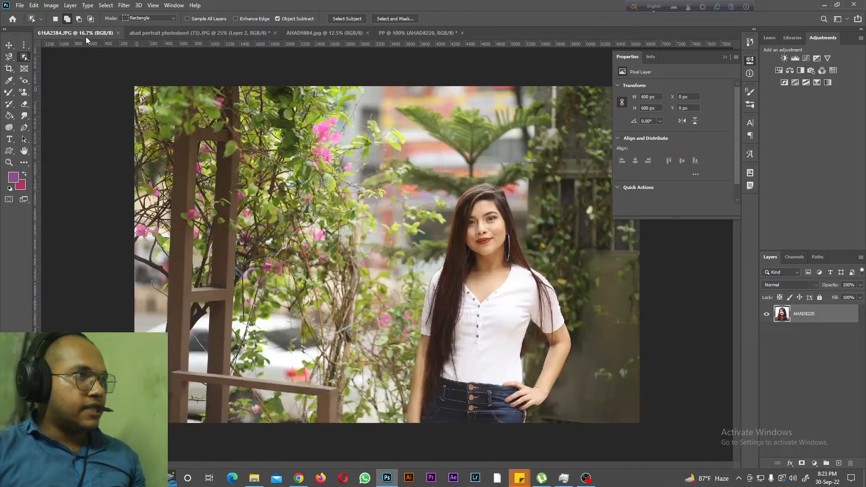
{"action": "left_click", "coordinate": [179, 31]}
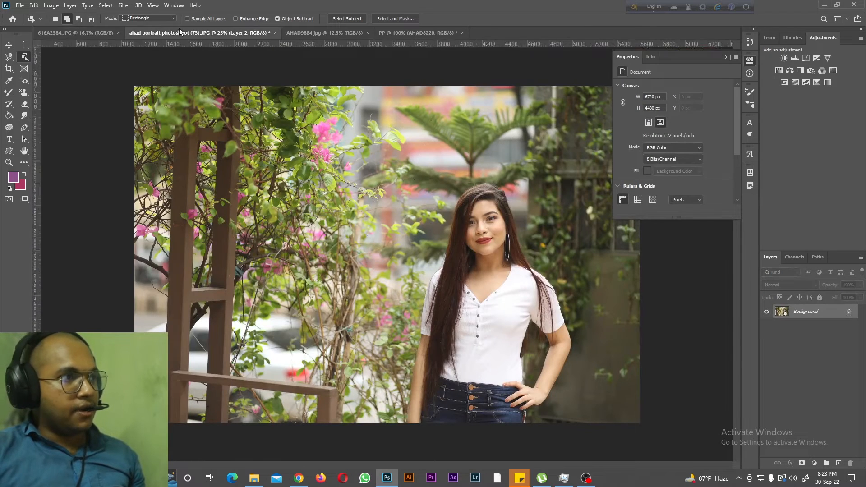
{"action": "key", "text": "ctrl+minus"}
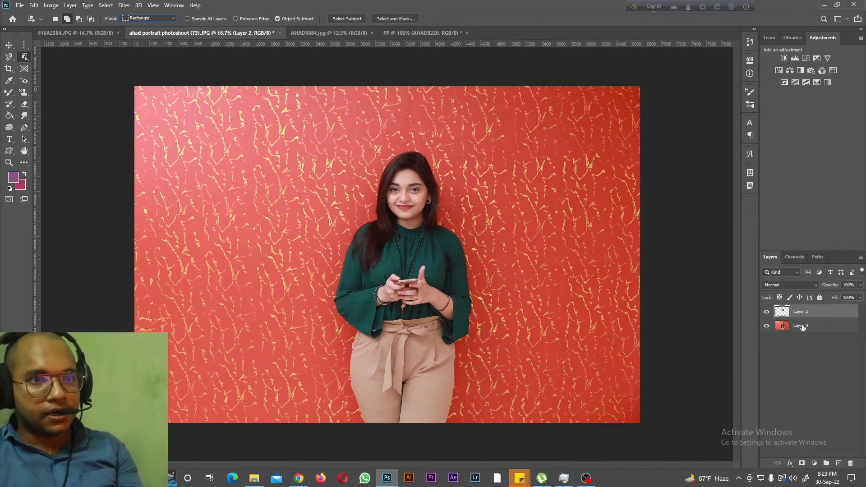
{"action": "left_click", "coordinate": [802, 328]}
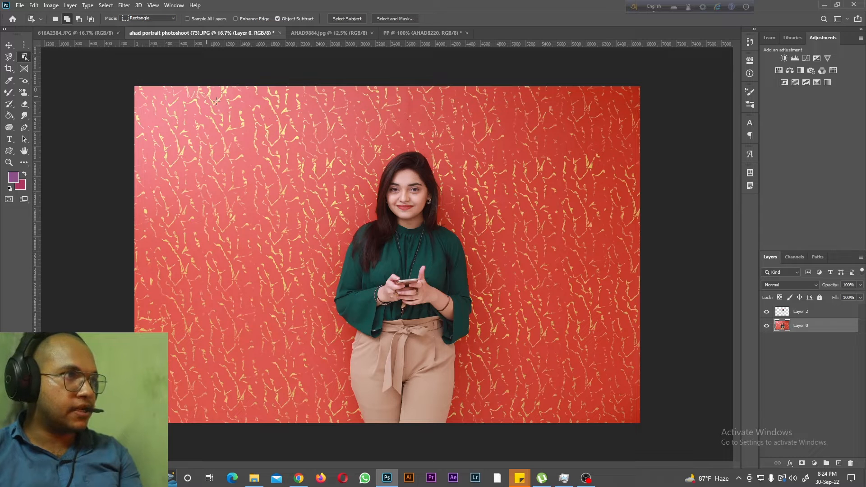
{"action": "left_click_drag", "start_coordinate": [330, 145], "coordinate": [479, 422]}
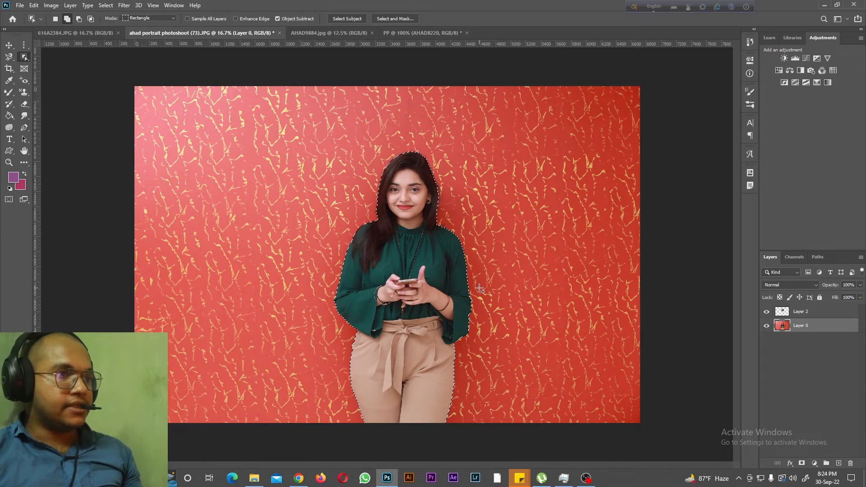
Step: Switch to the Quick Selection tool, clear the selection around the woman and delete Layer 2
{"action": "right_click", "coordinate": [24, 56]}
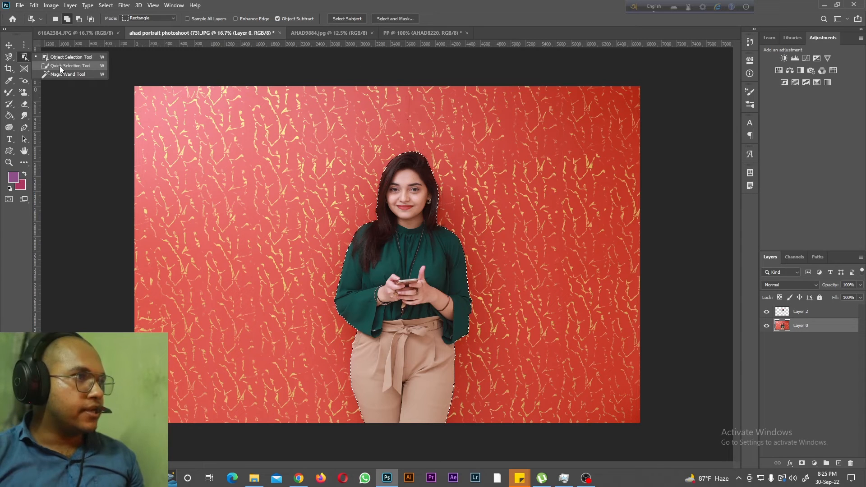
{"action": "left_click", "coordinate": [59, 65]}
{"action": "key", "text": "ctrl+d"}
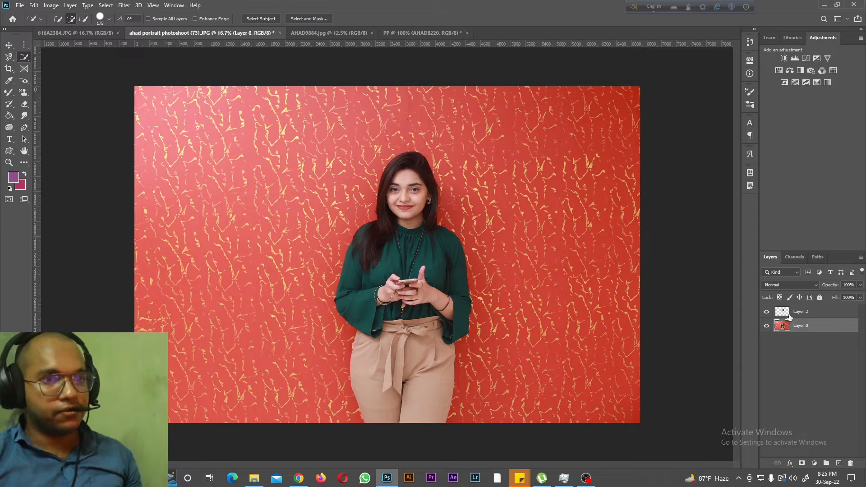
{"action": "left_click", "coordinate": [807, 312]}
{"action": "key", "text": "Delete"}
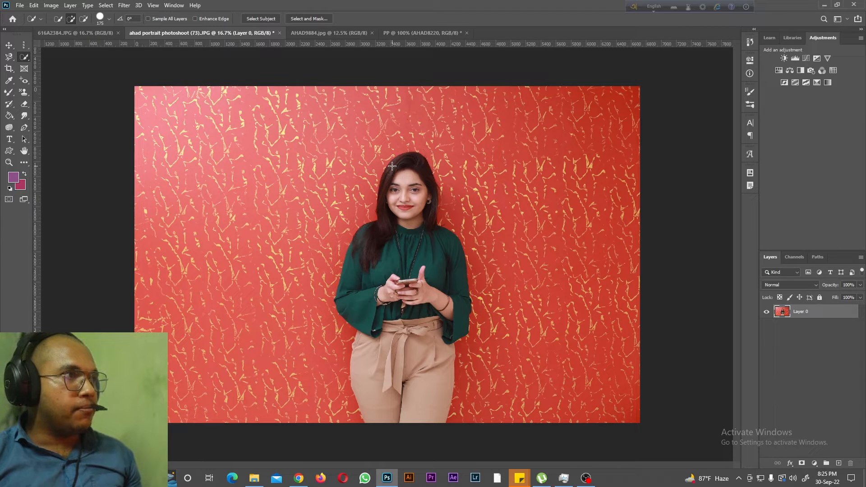
Step: Set the Quick Selection brush to about 145 px and select the woman's whole figure on Layer 0
{"action": "key", "text": "bracketright"}
{"action": "key", "text": "bracketright"}
{"action": "key", "text": "bracketright"}
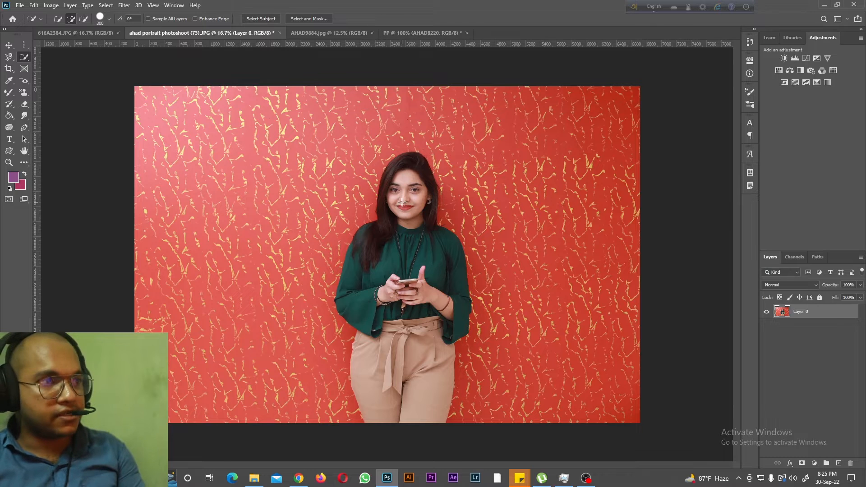
{"action": "left_click", "coordinate": [110, 19]}
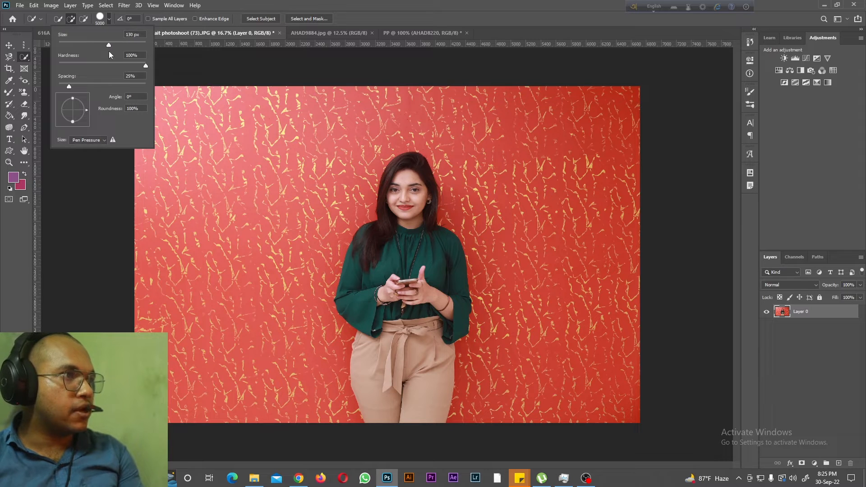
{"action": "key", "text": "Return"}
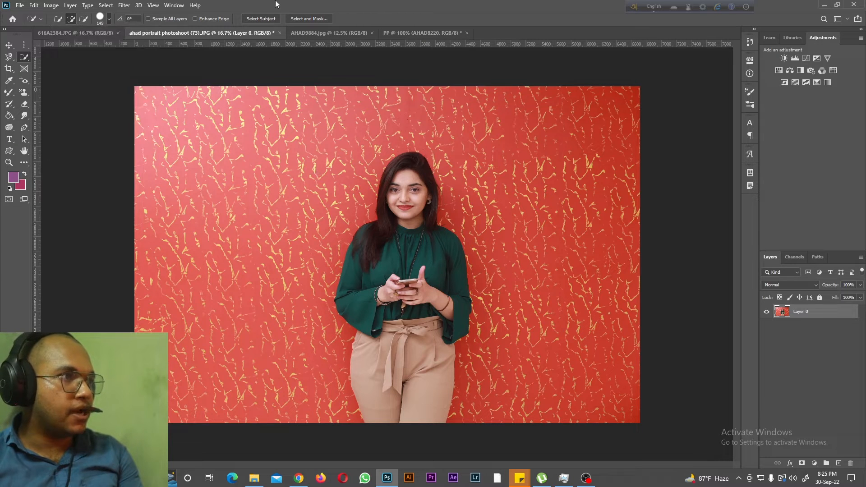
{"action": "mouse_move", "coordinate": [402, 171]}
{"action": "left_mouse_down"}
{"action": "mouse_move", "coordinate": [393, 163]}
{"action": "mouse_move", "coordinate": [406, 194]}
{"action": "mouse_move", "coordinate": [433, 180]}
{"action": "mouse_move", "coordinate": [394, 185]}
{"action": "mouse_move", "coordinate": [388, 216]}
{"action": "mouse_move", "coordinate": [420, 212]}
{"action": "mouse_move", "coordinate": [383, 221]}
{"action": "mouse_move", "coordinate": [407, 282]}
{"action": "mouse_move", "coordinate": [392, 372]}
{"action": "mouse_move", "coordinate": [365, 356]}
{"action": "left_mouse_up"}
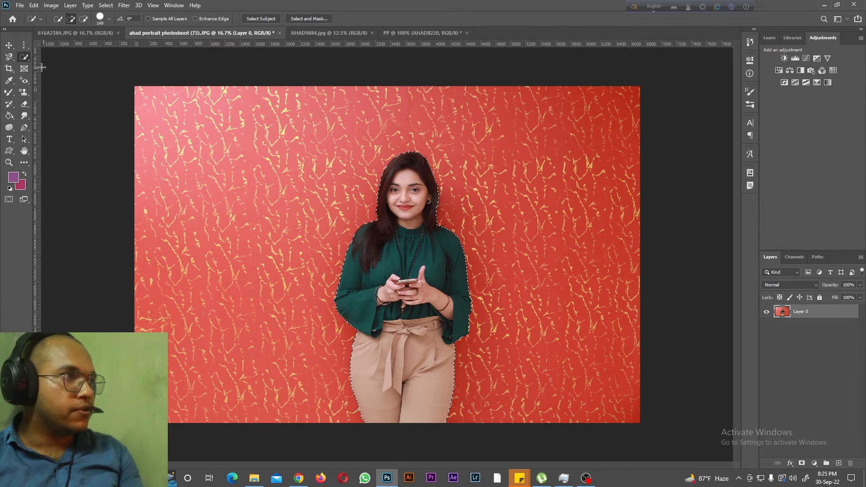
{"action": "right_click", "coordinate": [25, 58]}
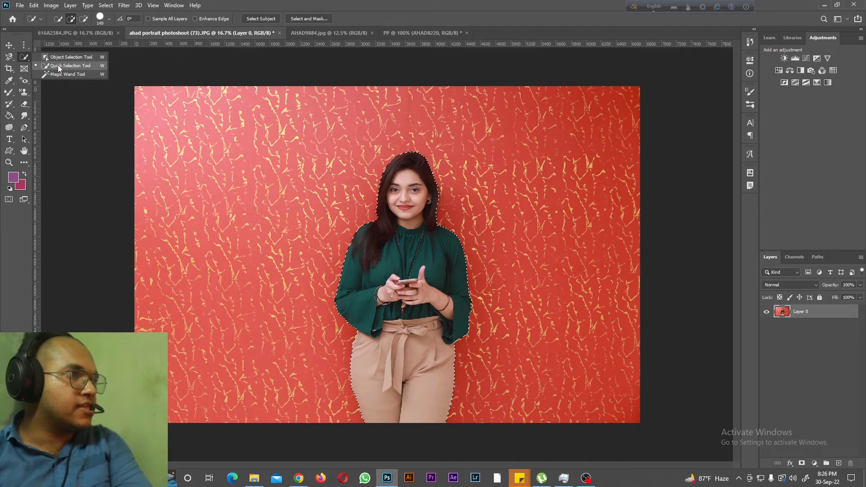
Step: Copy the selected woman to a new layer with Layer Via Copy and hide Layer 0 to inspect the cut-out's edges
{"action": "left_click", "coordinate": [73, 5]}
{"action": "mouse_move", "coordinate": [90, 14]}
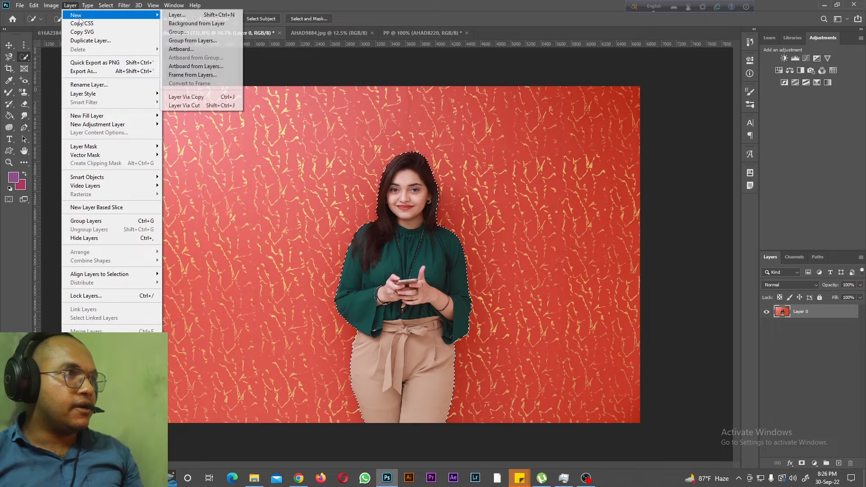
{"action": "left_click", "coordinate": [189, 97]}
{"action": "left_click", "coordinate": [766, 326]}
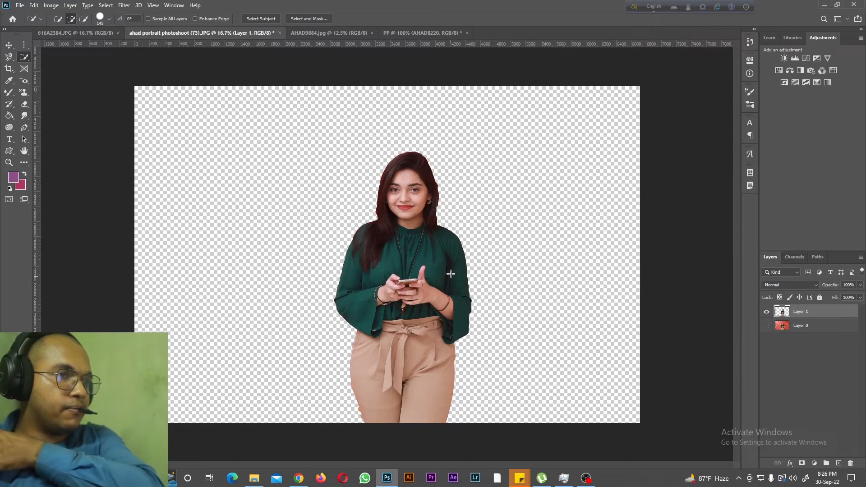
{"action": "key", "text": "ctrl+plus"}
{"action": "key", "text": "ctrl+plus"}
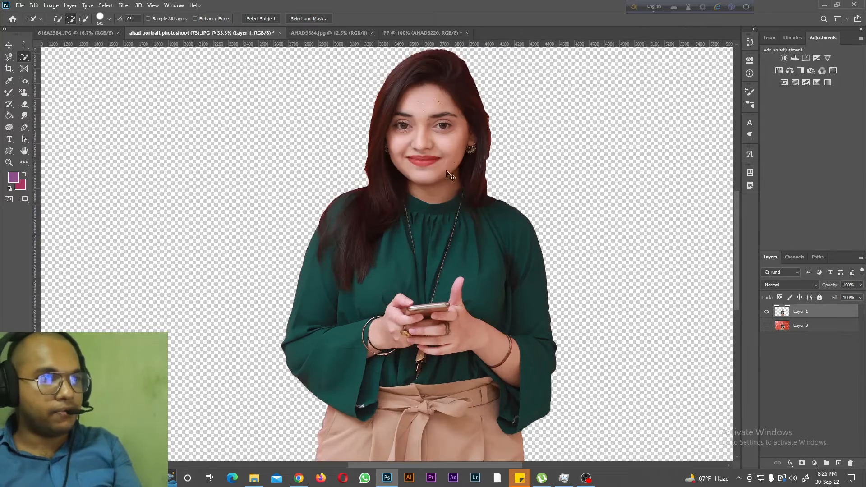
{"action": "scroll", "coordinate": [496, 124], "scroll_direction": "up", "scroll_amount": 2}
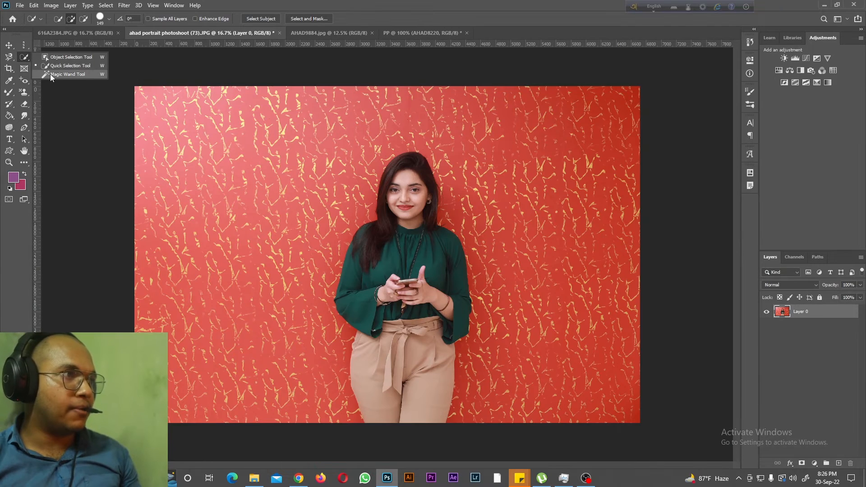
Step: Switch to the Magic Wand tool with a tolerance of 20 and select the woman's forehead, cheeks and chin
{"action": "left_click", "coordinate": [50, 74]}
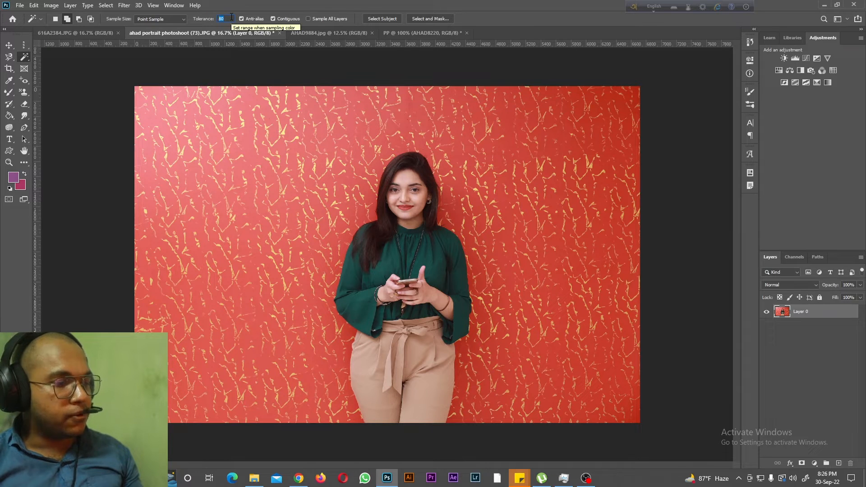
{"action": "type", "text": "20"}
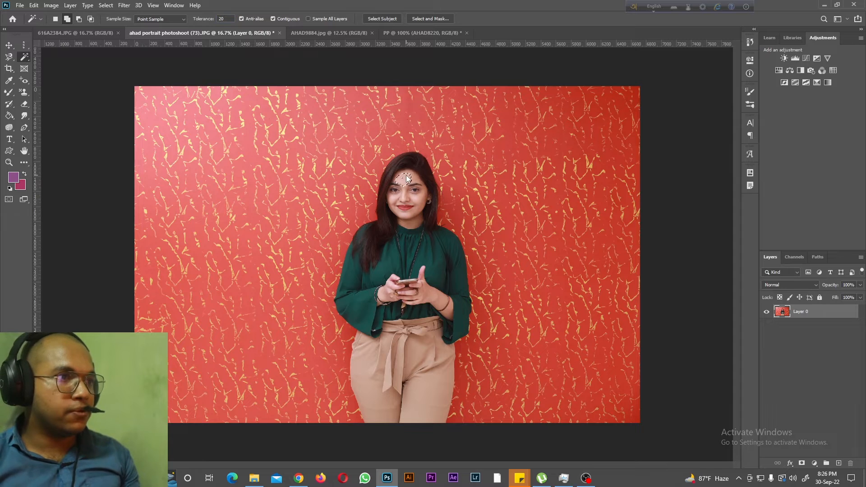
{"action": "left_click", "coordinate": [409, 195], "text": "shift"}
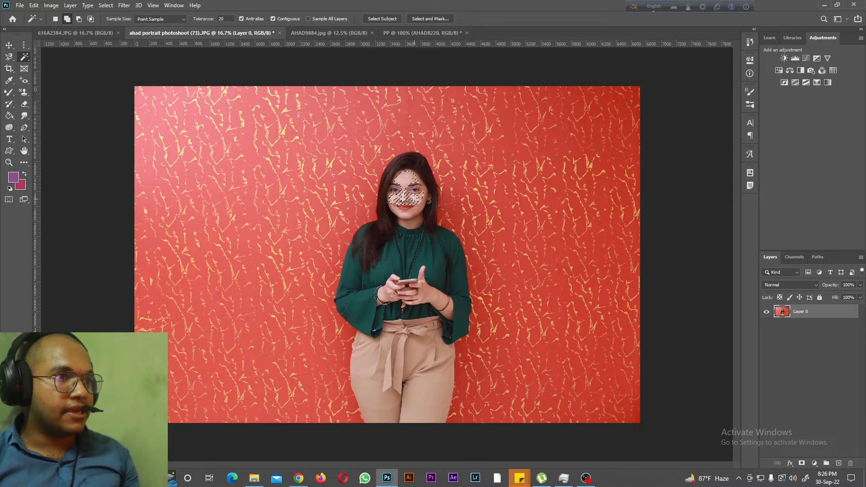
{"action": "left_click", "coordinate": [405, 209], "text": "shift"}
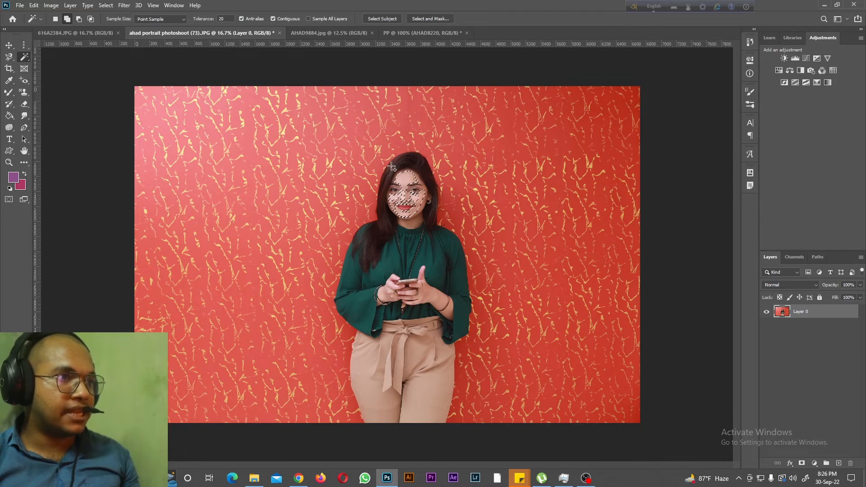
Step: Raise the Magic Wand tolerance to 100 and add the remaining areas of the woman's face to the selection
{"action": "left_click", "coordinate": [222, 18]}
{"action": "type", "text": "100"}
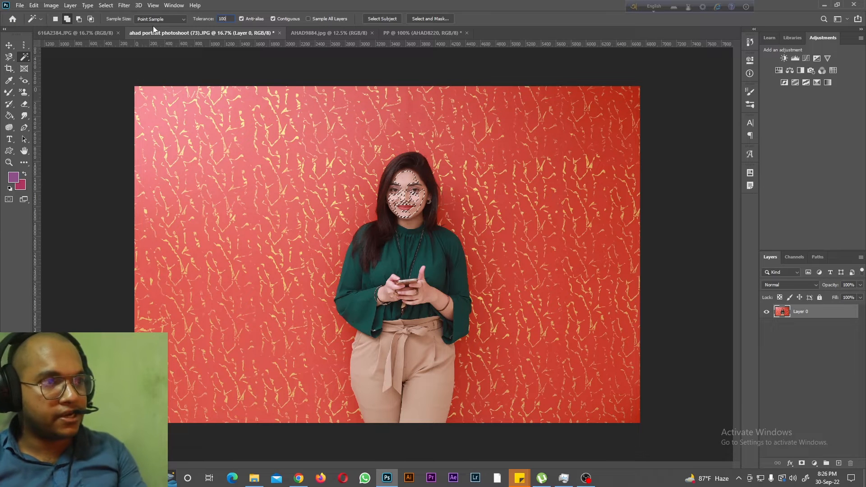
{"action": "left_click", "coordinate": [411, 185], "text": "shift"}
{"action": "left_click", "coordinate": [407, 206], "text": "shift"}
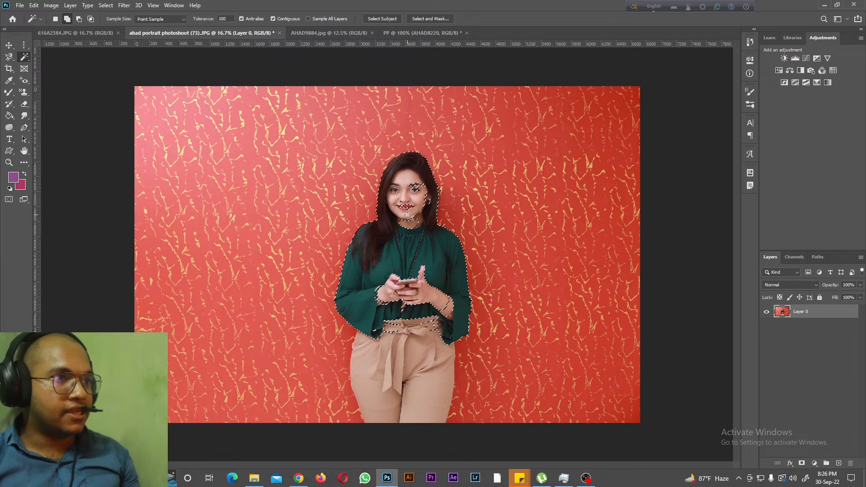
{"action": "left_click", "coordinate": [414, 187], "text": "shift"}
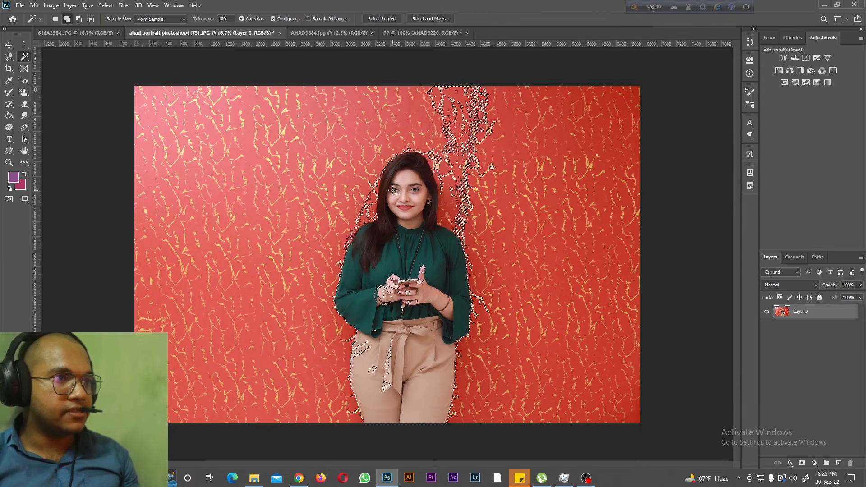
Step: Set the Magic Wand tolerance to 70, subtract the red wall from the selection and add the unselected patches on the hands and trousers
{"action": "left_click", "coordinate": [222, 19]}
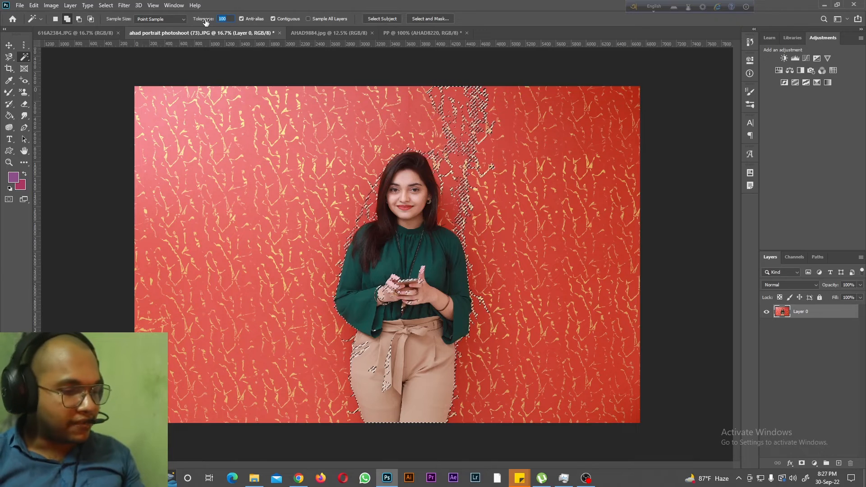
{"action": "type", "text": "70"}
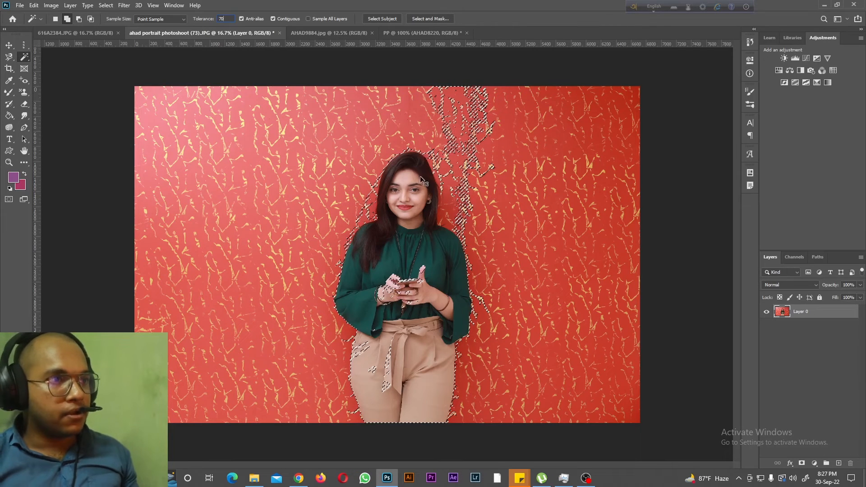
{"action": "left_click", "coordinate": [453, 148], "text": "alt"}
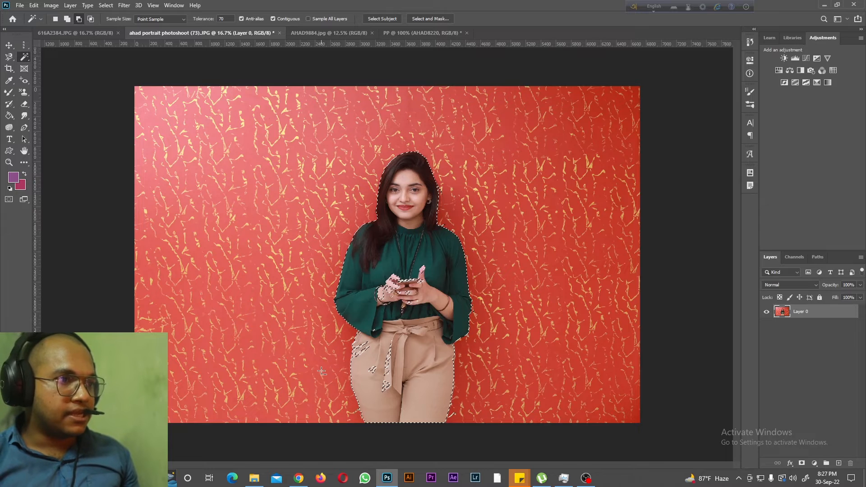
{"action": "left_click", "coordinate": [409, 289]}
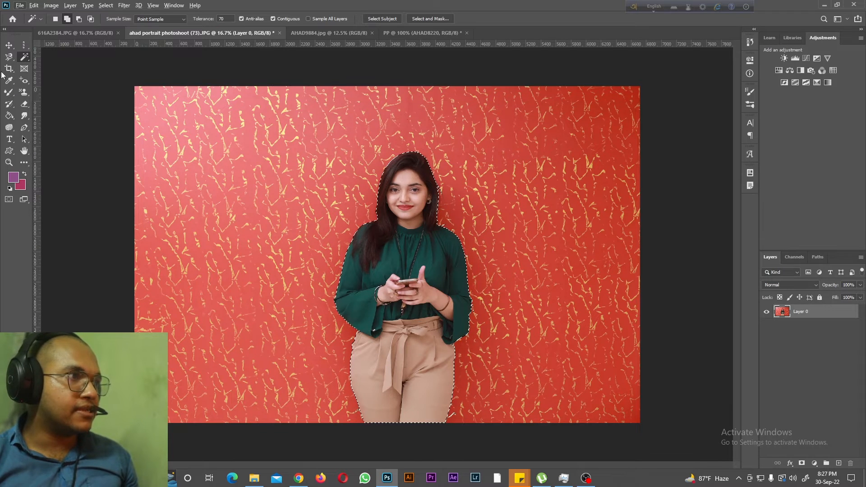
{"action": "right_click", "coordinate": [27, 58]}
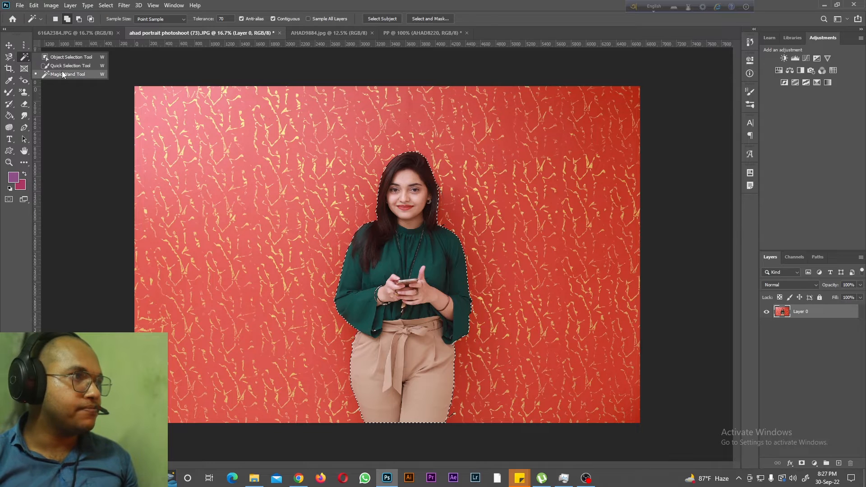
{"action": "left_click", "coordinate": [284, 3]}
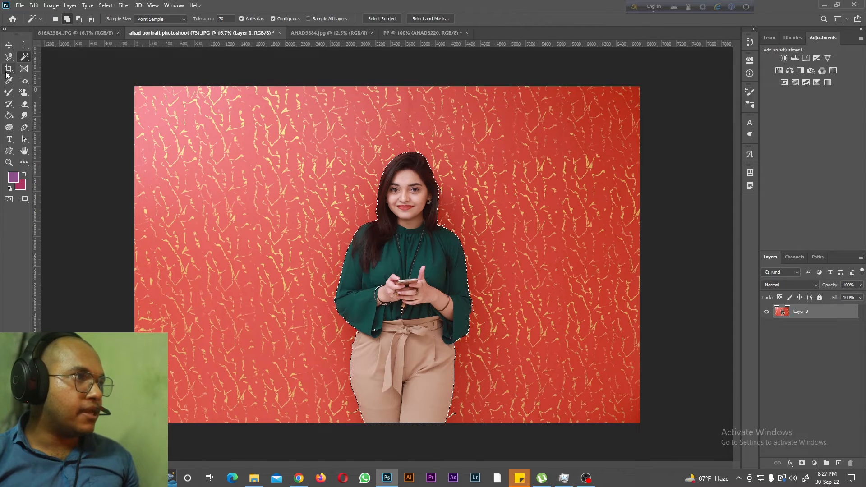
Step: Open AHAD8220.JPG from the photoshop tutorial files folder as a separate document
{"action": "left_click", "coordinate": [8, 70]}
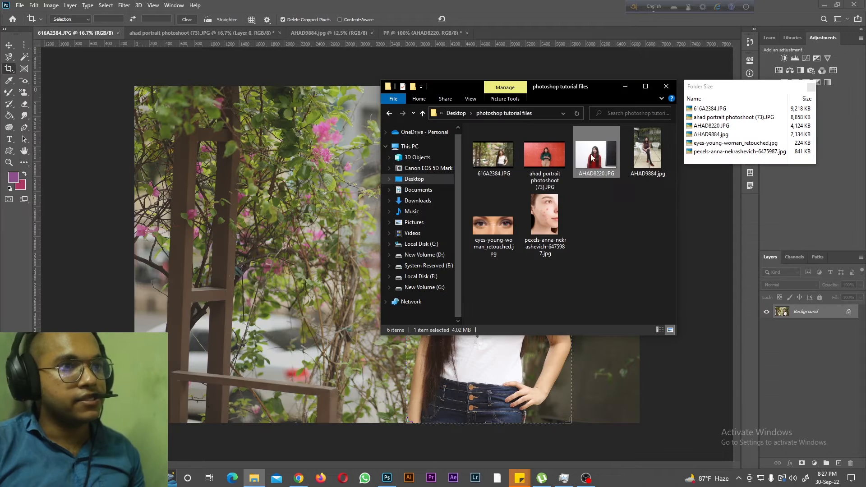
{"action": "left_click_drag", "start_coordinate": [607, 163], "coordinate": [499, 33]}
{"action": "left_click", "coordinate": [9, 46]}
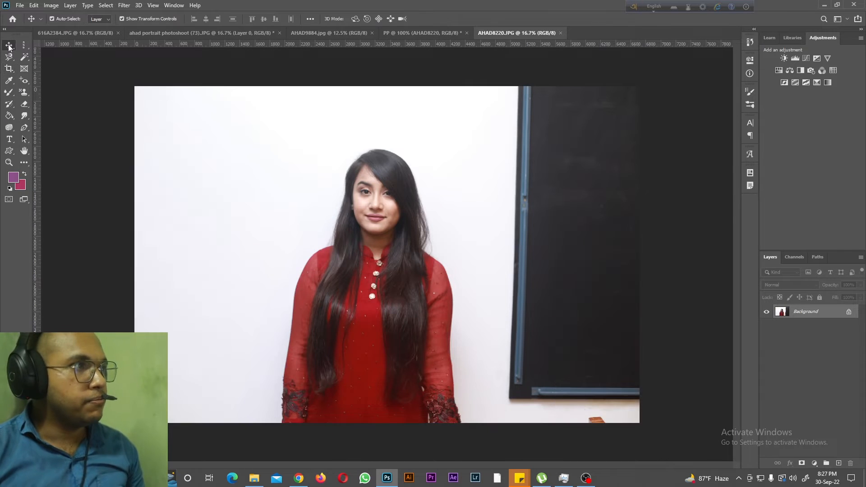
Step: Crop the AHAD8220.JPG photo to the 1 : 1 (Square) ratio and undo the crop
{"action": "left_click", "coordinate": [9, 69]}
{"action": "left_click", "coordinate": [79, 18]}
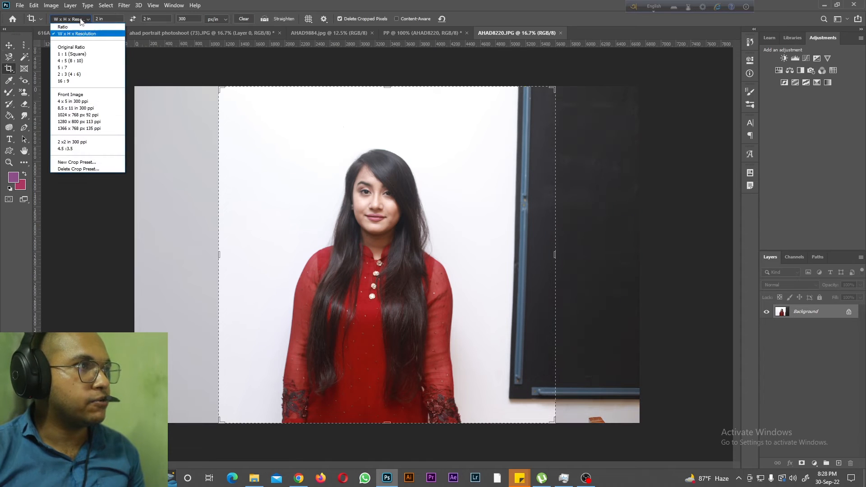
{"action": "left_click", "coordinate": [81, 54]}
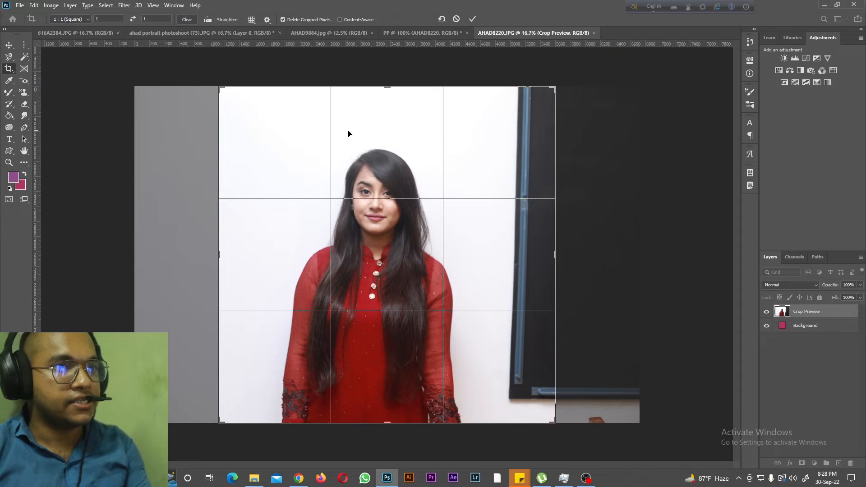
{"action": "key", "text": "Return"}
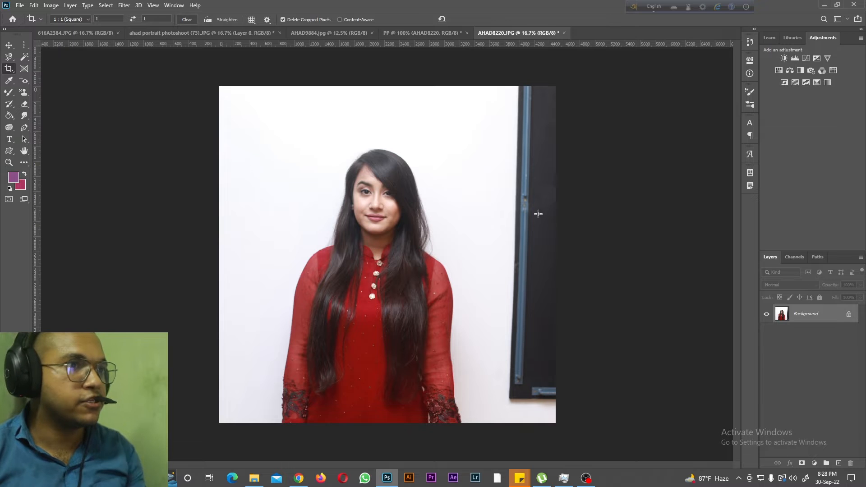
{"action": "key", "text": "ctrl+z"}
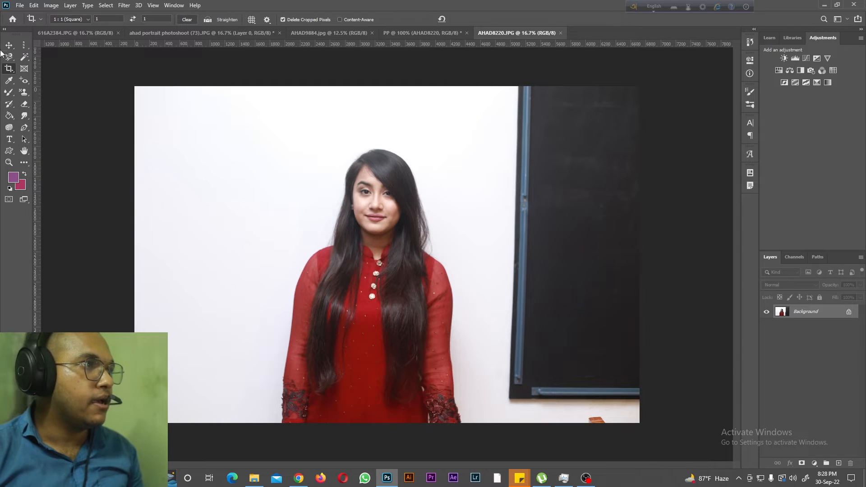
Step: Crop the AHAD8220.JPG photo to the 16 : 9 ratio and undo the crop
{"action": "left_click", "coordinate": [77, 19]}
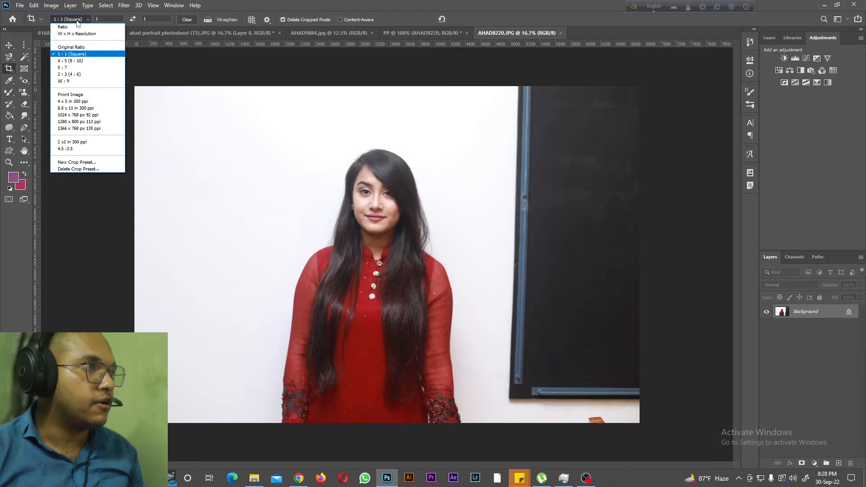
{"action": "left_click", "coordinate": [74, 81]}
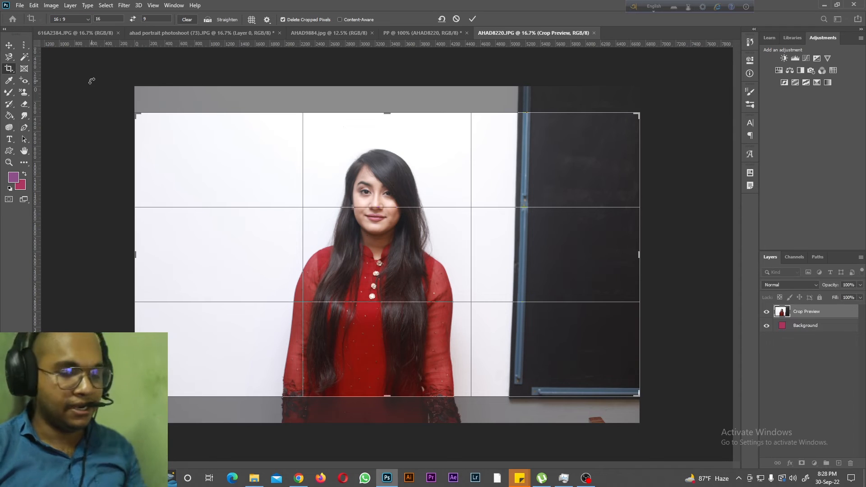
{"action": "key", "text": "Return"}
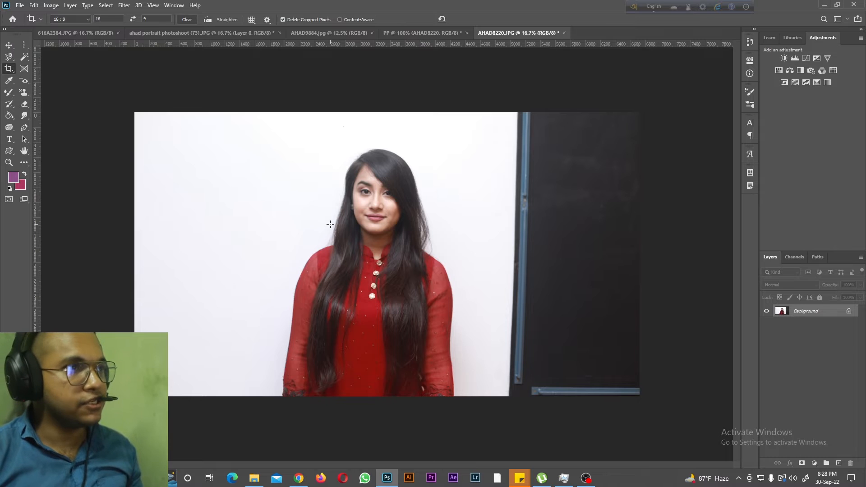
{"action": "key", "text": "ctrl+z"}
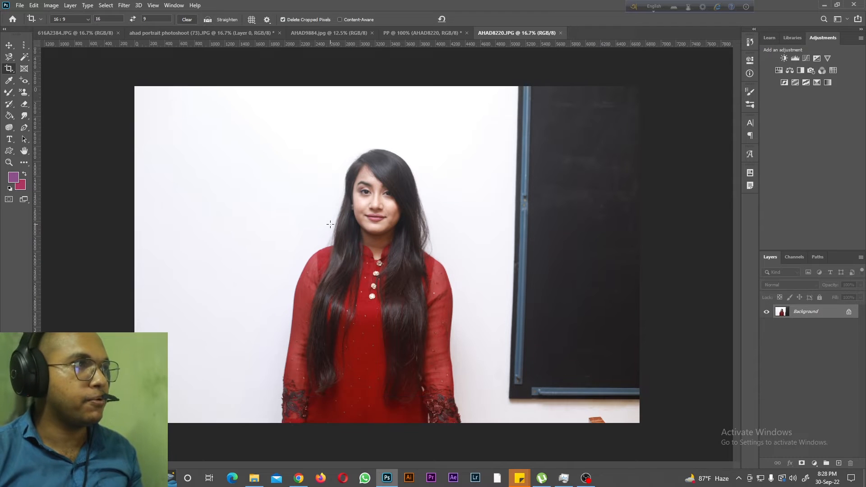
Step: Crop the photo to the 1 : 1 (Square) ratio and load the 4 x 5 in 300 ppi crop preset
{"action": "left_click", "coordinate": [88, 19]}
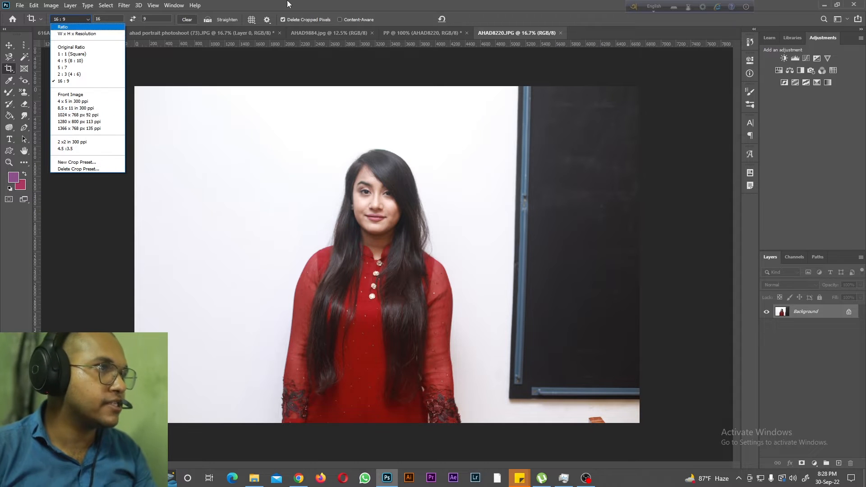
{"action": "left_click", "coordinate": [67, 27]}
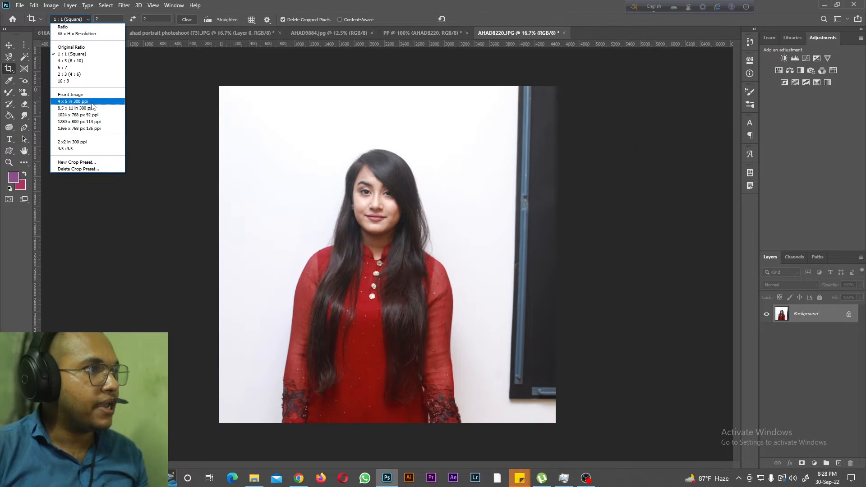
{"action": "left_click", "coordinate": [63, 101]}
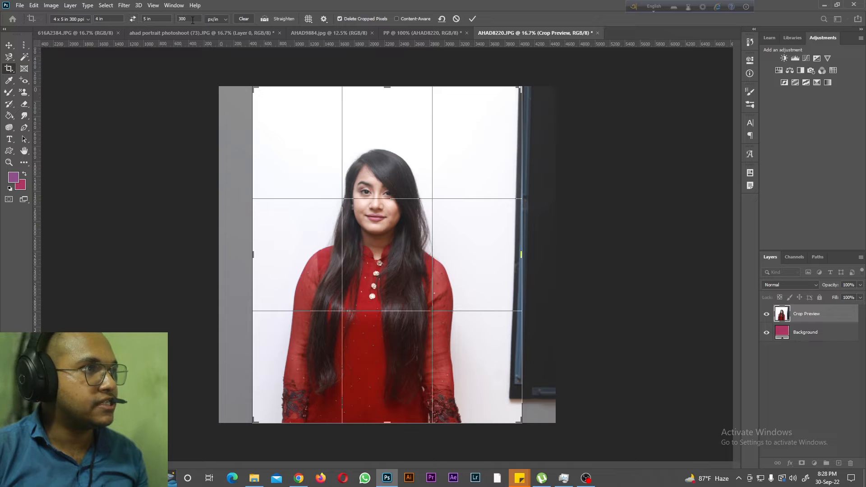
{"action": "left_click", "coordinate": [224, 19]}
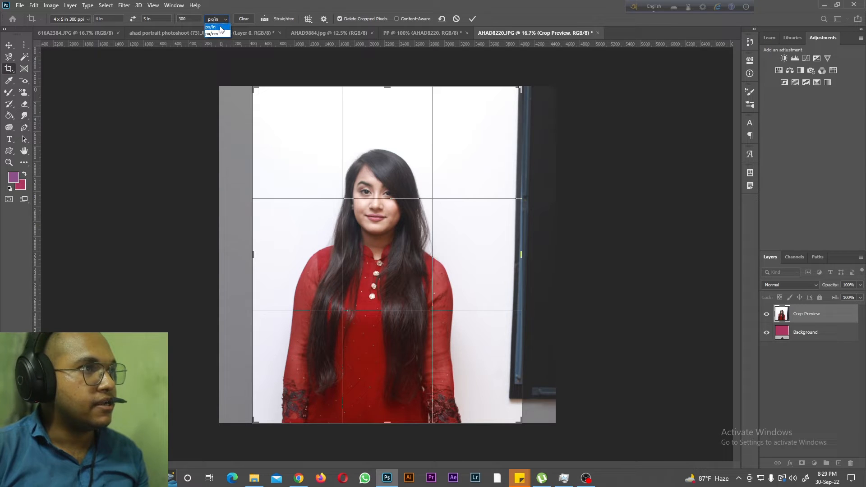
Step: Set the crop's width and height to 2 in each
{"action": "left_click", "coordinate": [97, 19]}
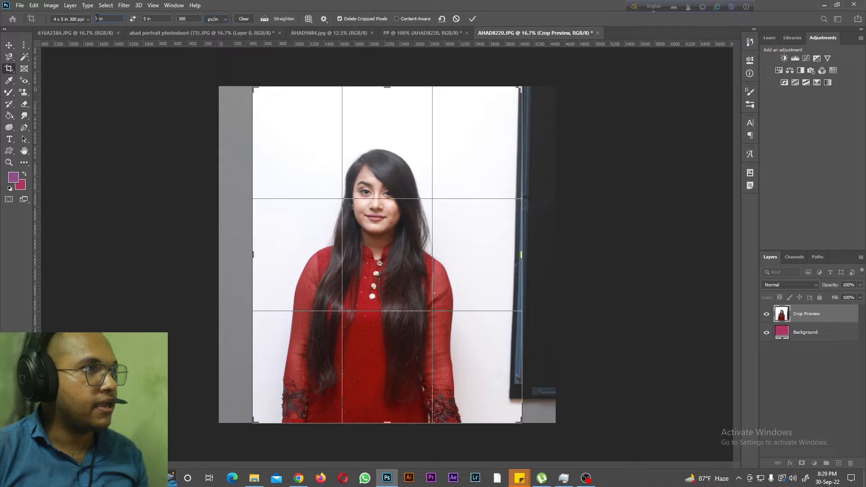
{"action": "key", "text": "BackSpace"}
{"action": "type", "text": "2"}
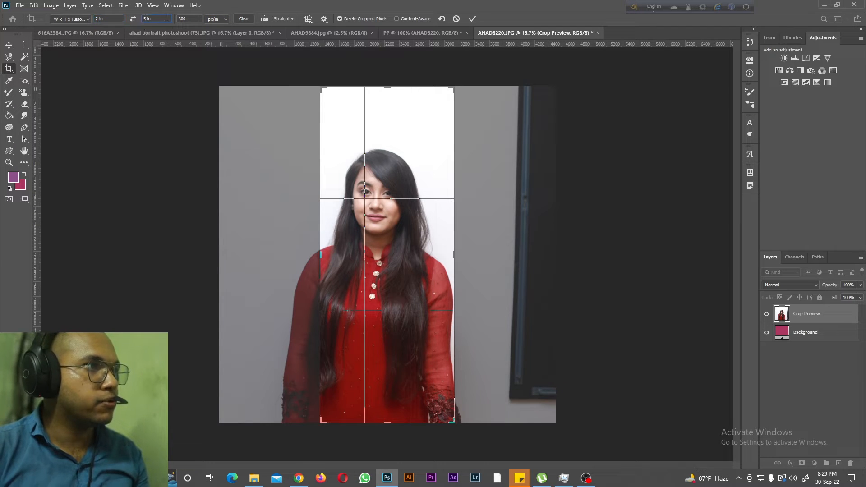
{"action": "key", "text": "BackSpace"}
{"action": "type", "text": "2"}
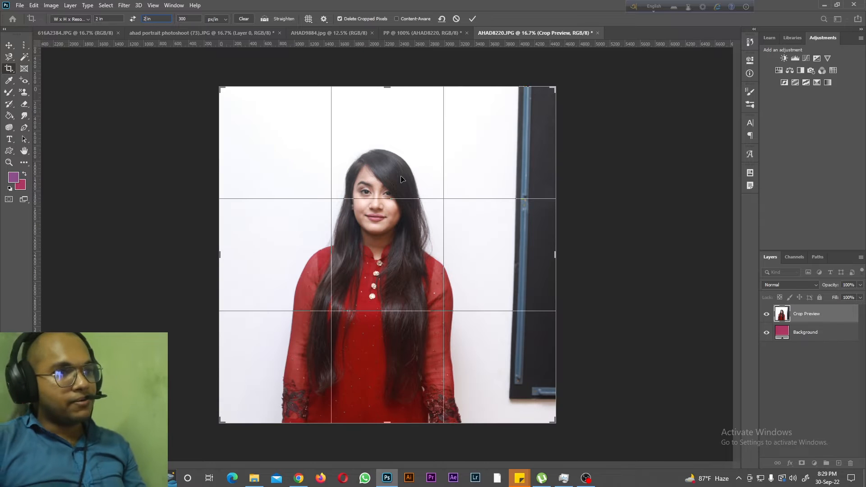
Step: Shrink the crop frame around the woman's head and upper body, centre her in it and apply the 2 x 2 in crop
{"action": "left_click_drag", "start_coordinate": [554, 86], "coordinate": [537, 115]}
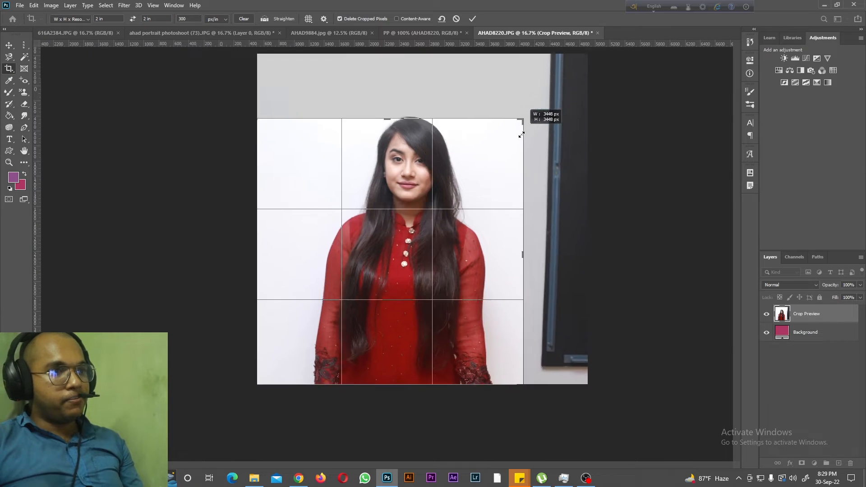
{"action": "left_click_drag", "start_coordinate": [433, 207], "coordinate": [396, 260]}
{"action": "left_click_drag", "start_coordinate": [503, 371], "coordinate": [480, 348]}
{"action": "left_click_drag", "start_coordinate": [440, 298], "coordinate": [398, 307]}
{"action": "key", "text": "Return"}
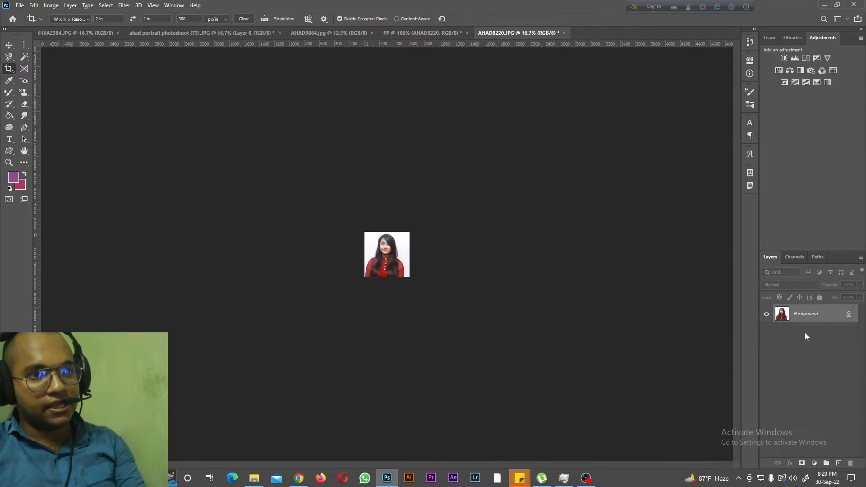
{"action": "scroll", "coordinate": [392, 311], "scroll_direction": "up", "scroll_amount": 4}
{"action": "scroll", "coordinate": [388, 291], "scroll_direction": "up", "scroll_amount": 1}
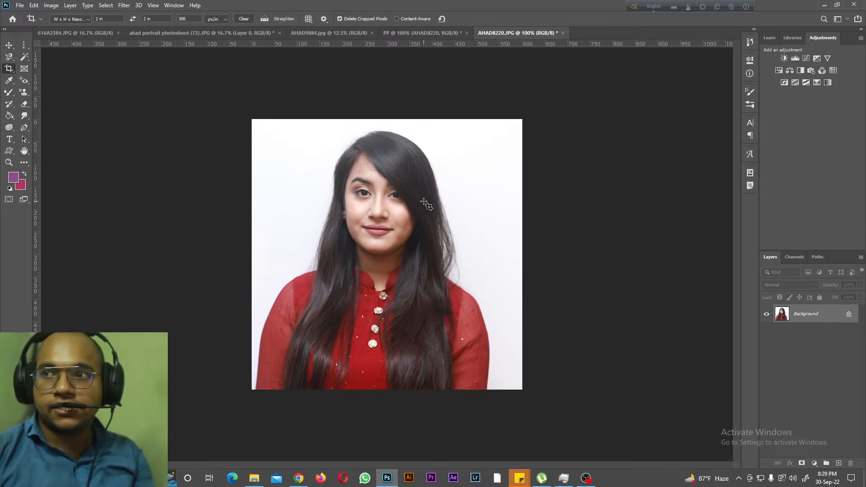
Step: Undo the crops to restore the full AHAD8220.JPG photo
{"action": "right_click", "coordinate": [14, 71]}
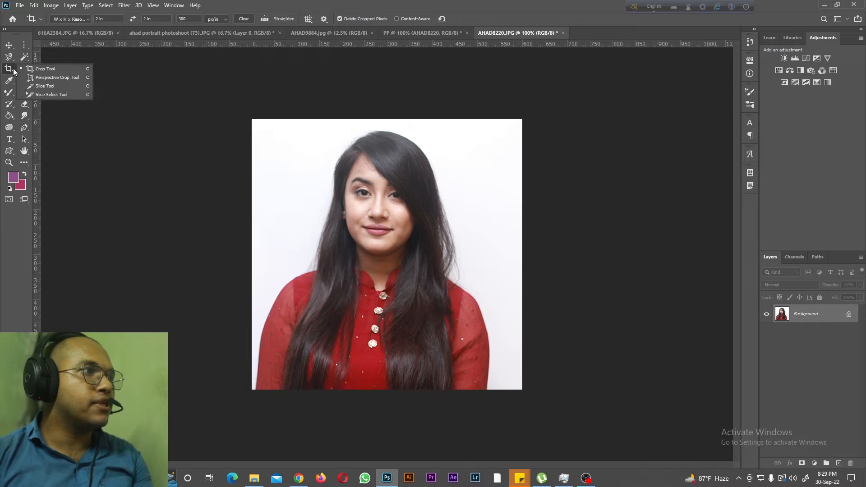
{"action": "key", "text": "ctrl+z"}
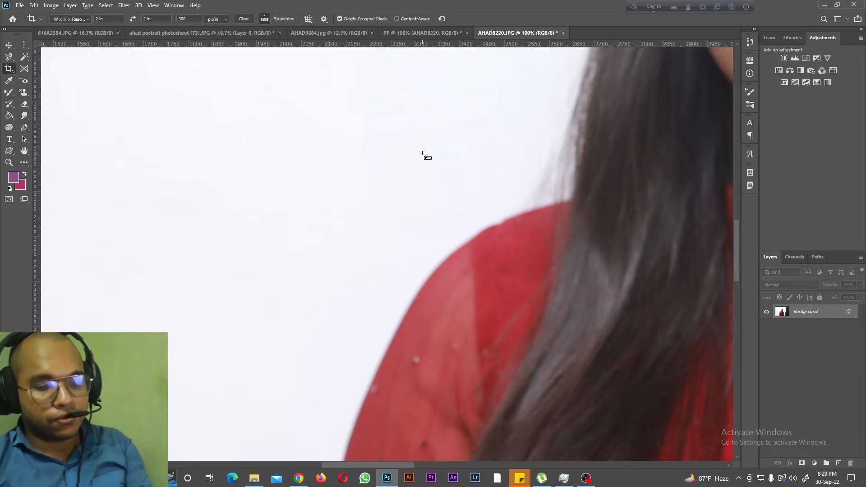
{"action": "key", "text": "ctrl+minus"}
{"action": "key", "text": "ctrl+minus"}
{"action": "key", "text": "ctrl+minus"}
{"action": "key", "text": "ctrl+minus"}
{"action": "key", "text": "ctrl+minus"}
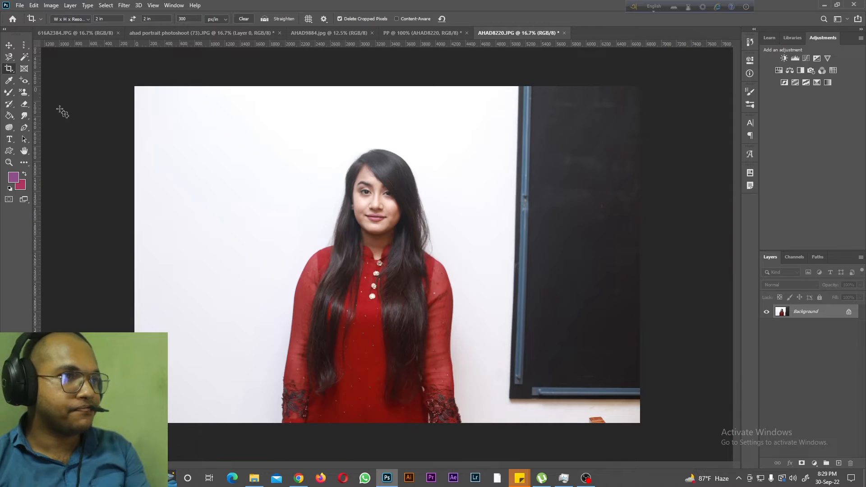
Step: Draw a Perspective Crop grid around the woman in the red-wall portrait document, reaching down to the photo's lower edge
{"action": "right_click", "coordinate": [9, 68]}
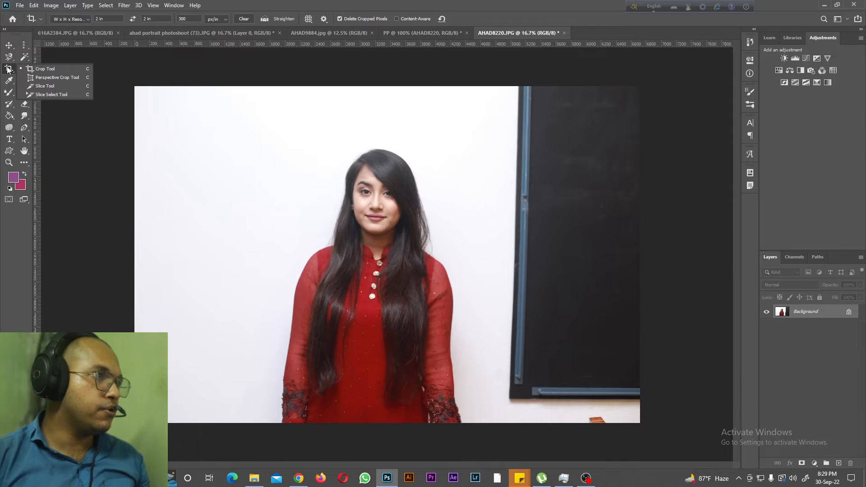
{"action": "left_click", "coordinate": [49, 79]}
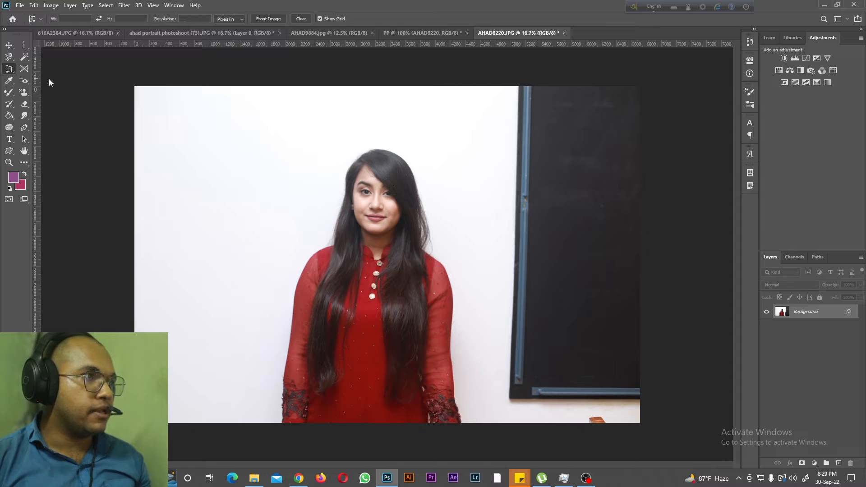
{"action": "left_click", "coordinate": [89, 34]}
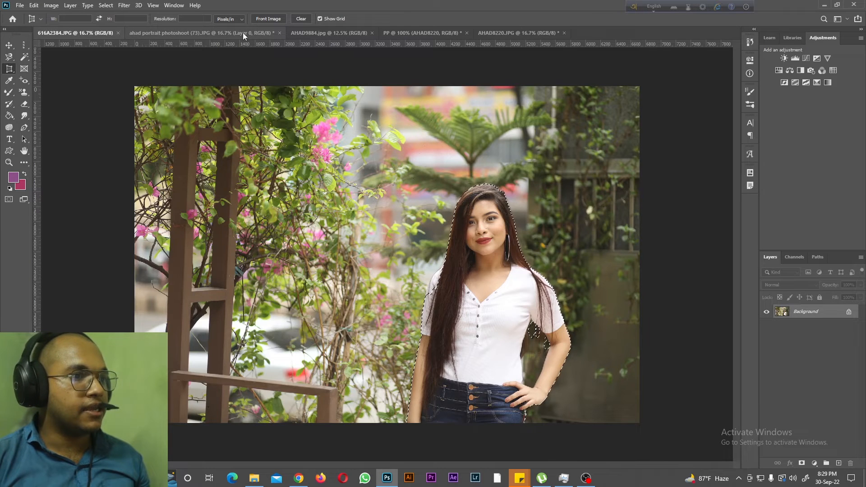
{"action": "left_click", "coordinate": [215, 33]}
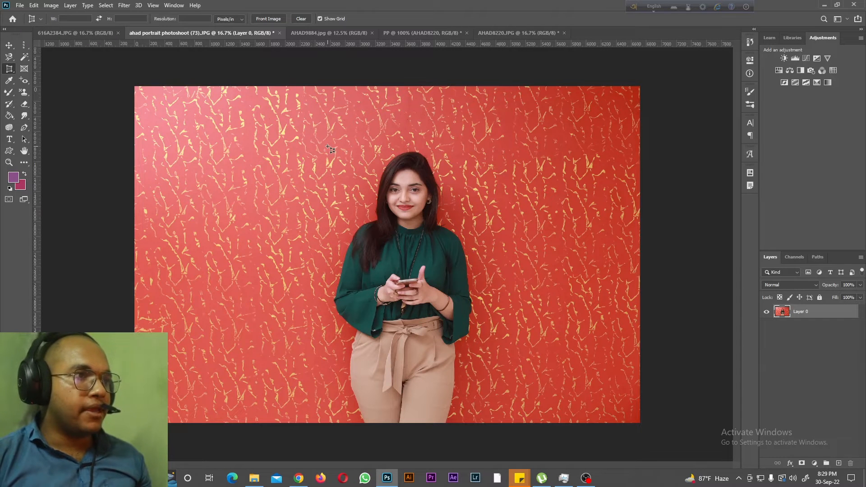
{"action": "left_click_drag", "start_coordinate": [317, 141], "coordinate": [555, 423]}
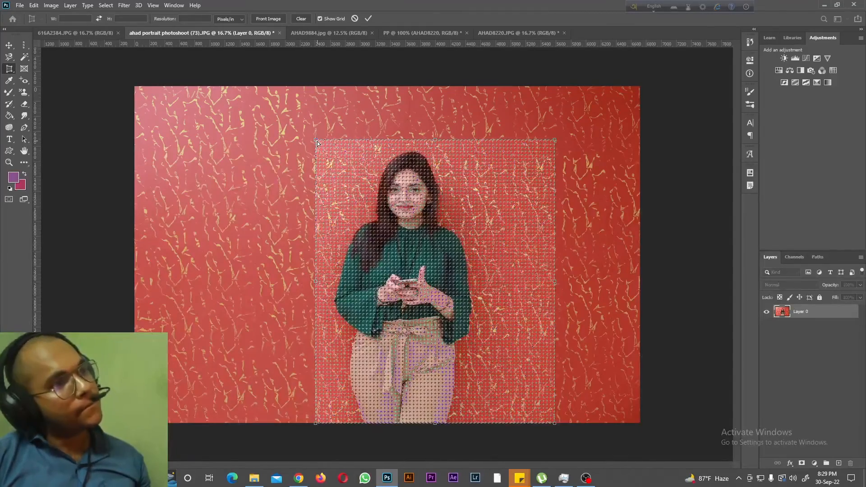
Step: Reshape the perspective crop grid by its corners into an uneven trapezoid, narrow and slanted above the woman's head and wide at its base
{"action": "left_click_drag", "start_coordinate": [317, 143], "coordinate": [342, 143]}
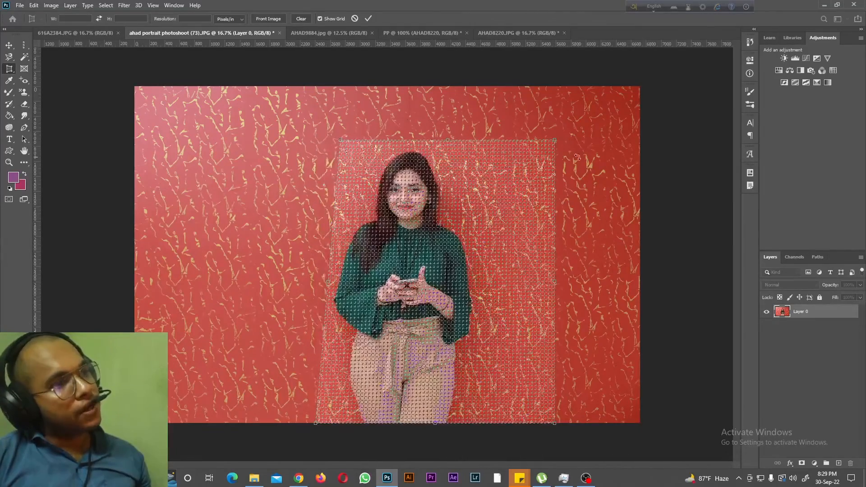
{"action": "left_click_drag", "start_coordinate": [512, 140], "coordinate": [516, 212]}
{"action": "left_click_drag", "start_coordinate": [339, 154], "coordinate": [337, 133]}
{"action": "left_click_drag", "start_coordinate": [427, 173], "coordinate": [429, 150]}
{"action": "left_click_drag", "start_coordinate": [510, 192], "coordinate": [486, 182]}
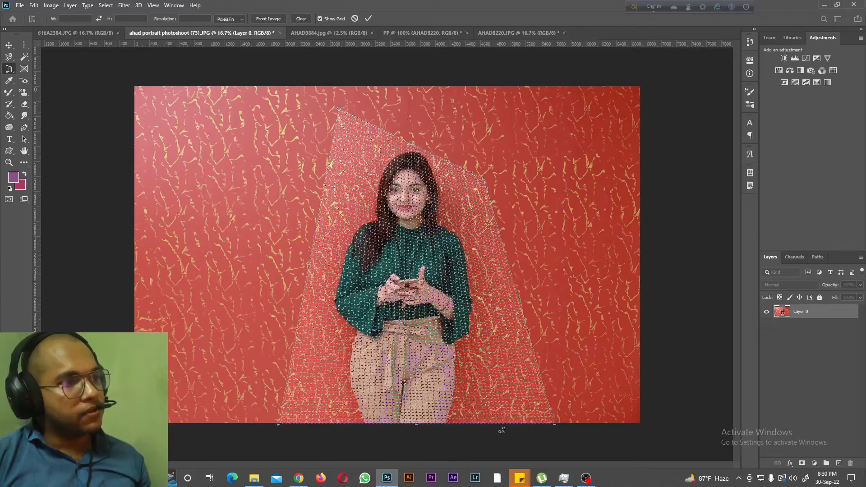
{"action": "left_click_drag", "start_coordinate": [557, 425], "coordinate": [583, 424]}
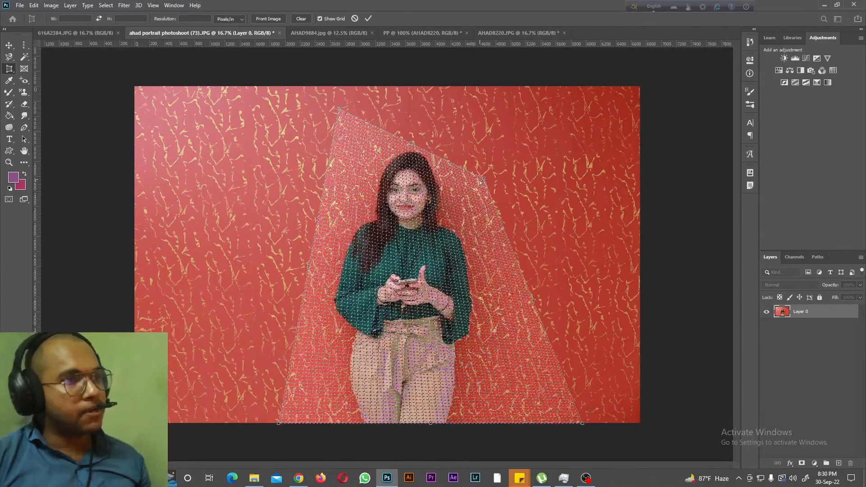
{"action": "left_click_drag", "start_coordinate": [490, 178], "coordinate": [517, 175]}
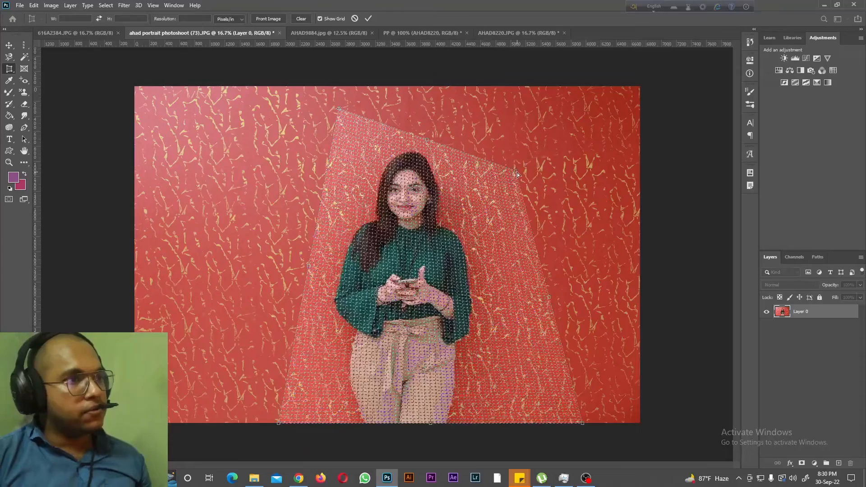
{"action": "left_click_drag", "start_coordinate": [341, 113], "coordinate": [324, 129]}
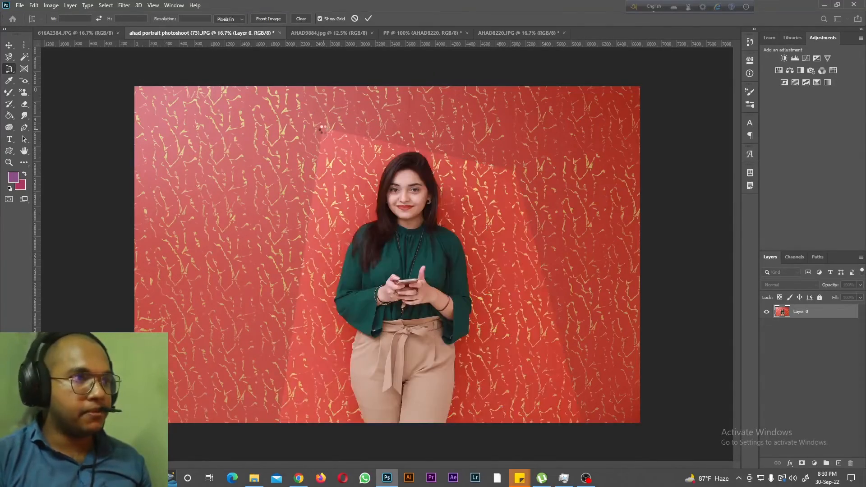
Step: Apply the perspective crop to the red-wall portrait and undo it
{"action": "key", "text": "Return"}
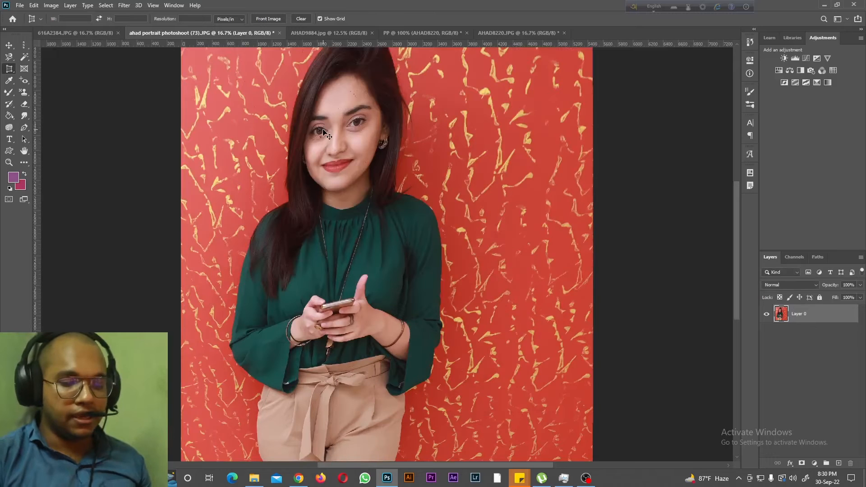
{"action": "key", "text": "ctrl+minus"}
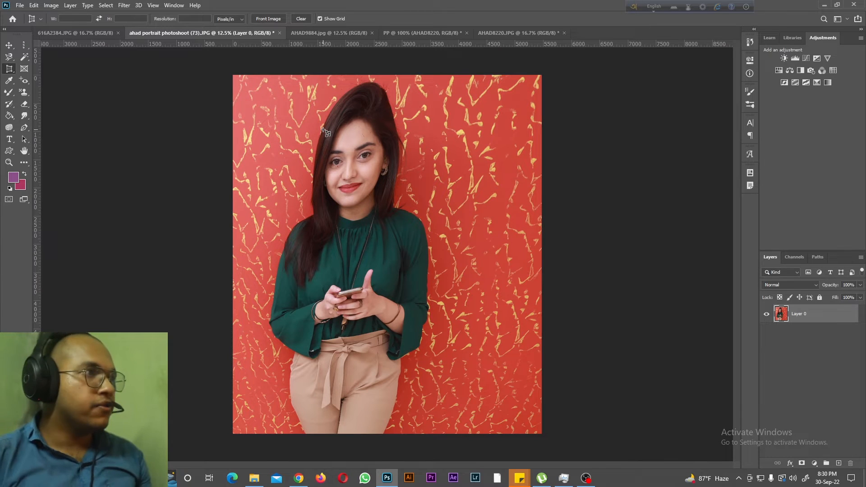
{"action": "right_click", "coordinate": [12, 73]}
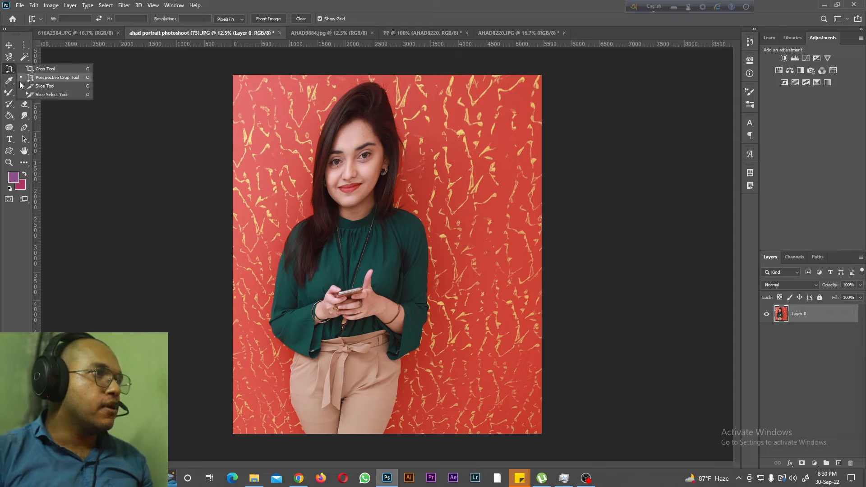
{"action": "key", "text": "ctrl+z"}
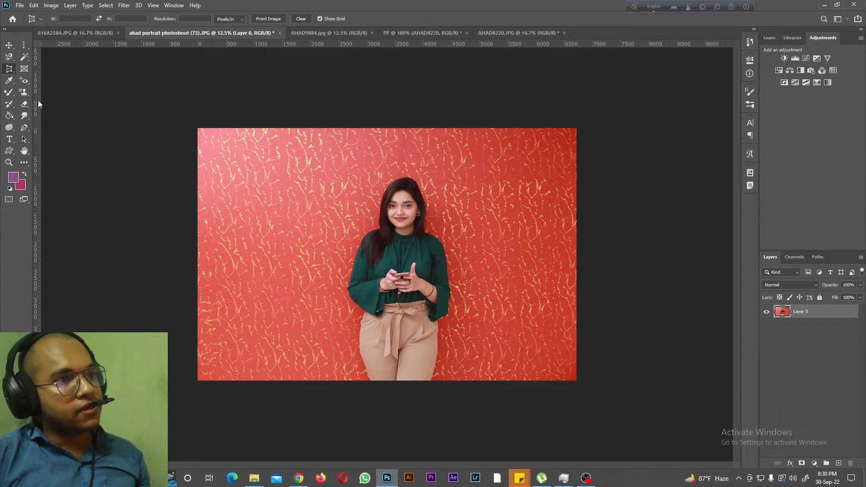
Step: Draw a rectangular slice around the woman with the Slice Tool, from above her head to her upper thighs
{"action": "right_click", "coordinate": [17, 75]}
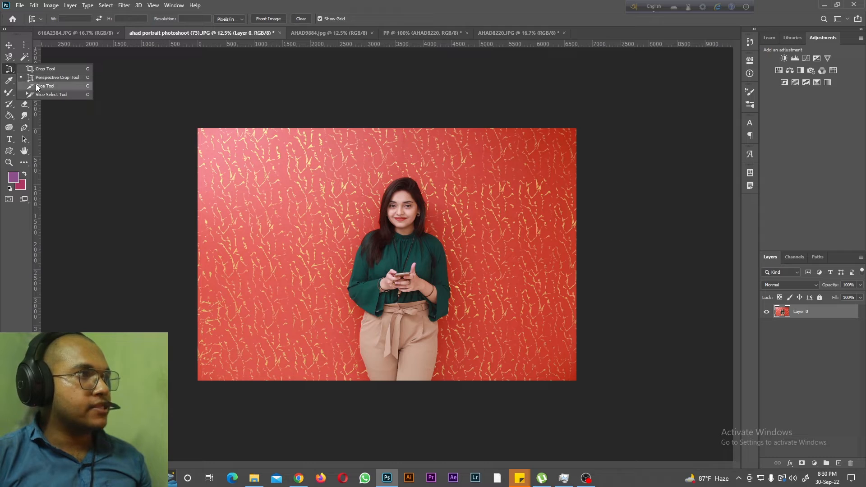
{"action": "left_click", "coordinate": [54, 82]}
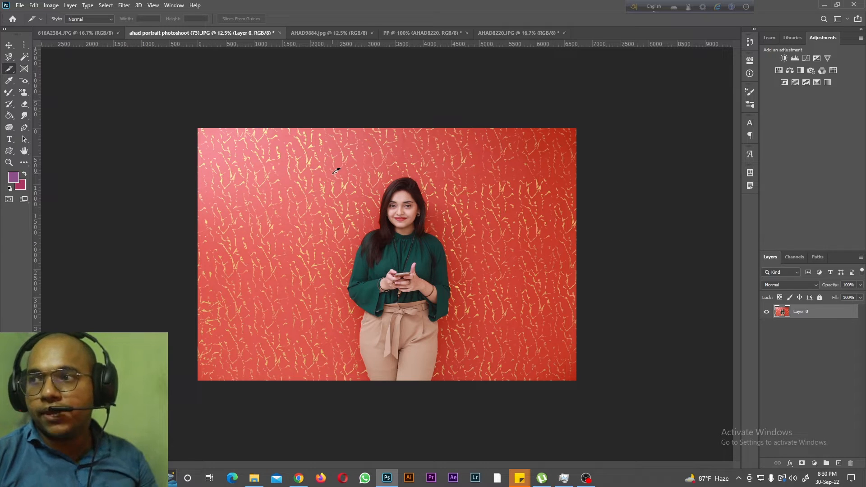
{"action": "left_click_drag", "start_coordinate": [321, 170], "coordinate": [492, 350]}
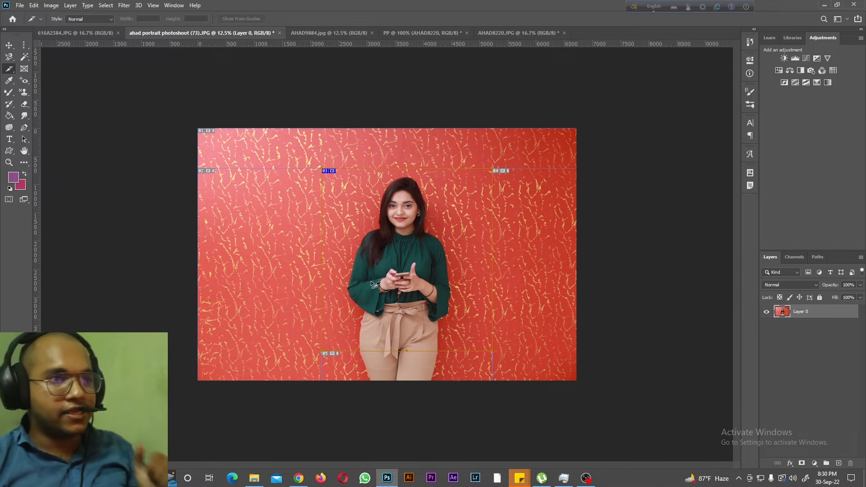
Step: Raise the upper edge of the slice around the woman with the Slice Select Tool
{"action": "right_click", "coordinate": [14, 73]}
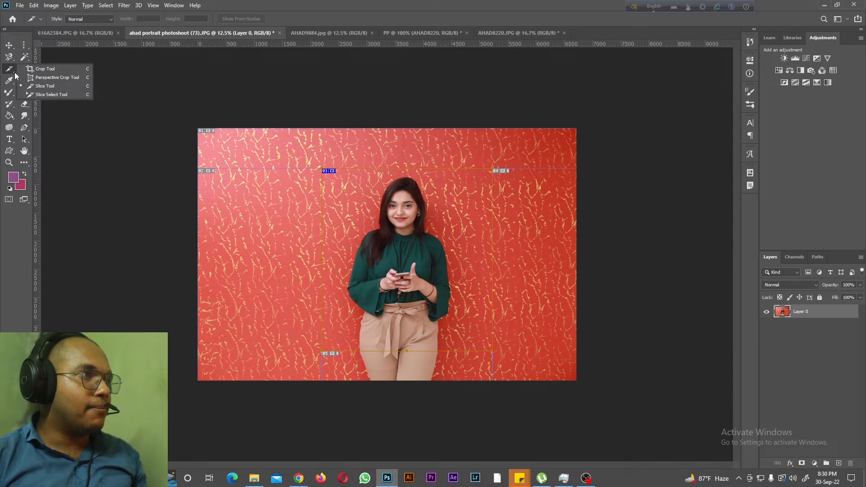
{"action": "left_click", "coordinate": [41, 95]}
{"action": "left_click_drag", "start_coordinate": [384, 169], "coordinate": [383, 152]}
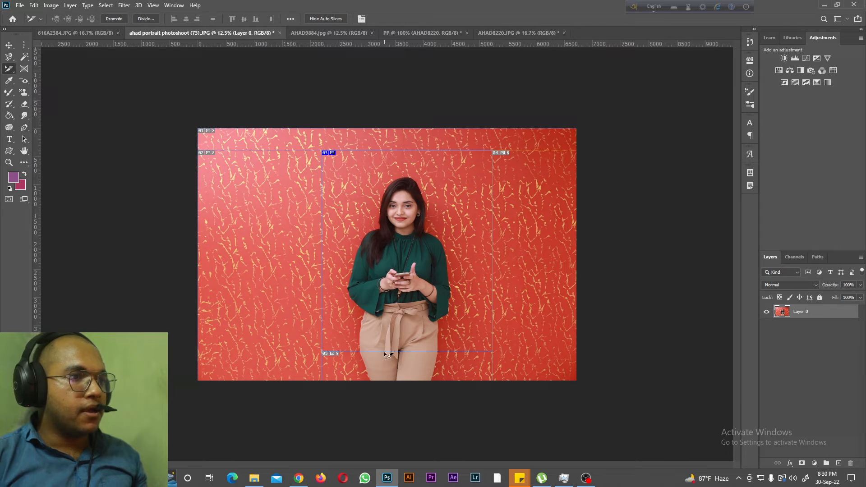
Step: Adjust the slice's upper edge, extend it down to the photo's lower edge and widen it on both sides of the woman
{"action": "left_click", "coordinate": [9, 69]}
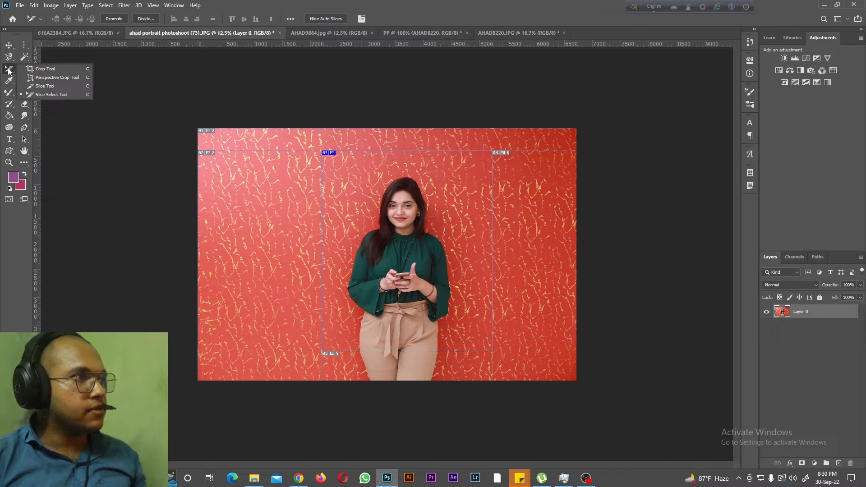
{"action": "left_click", "coordinate": [47, 94]}
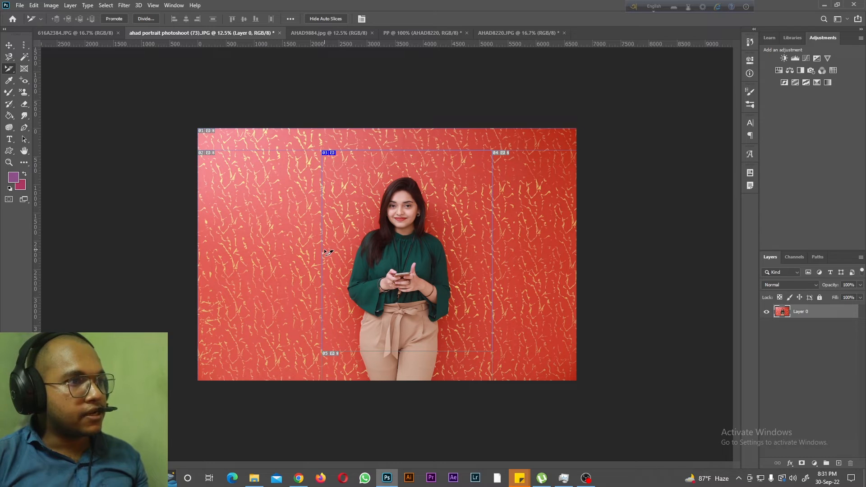
{"action": "mouse_move", "coordinate": [401, 159]}
{"action": "left_mouse_down"}
{"action": "mouse_move", "coordinate": [386, 177]}
{"action": "mouse_move", "coordinate": [388, 155]}
{"action": "left_mouse_up"}
{"action": "left_click_drag", "start_coordinate": [393, 368], "coordinate": [392, 381]}
{"action": "left_click_drag", "start_coordinate": [476, 268], "coordinate": [511, 268]}
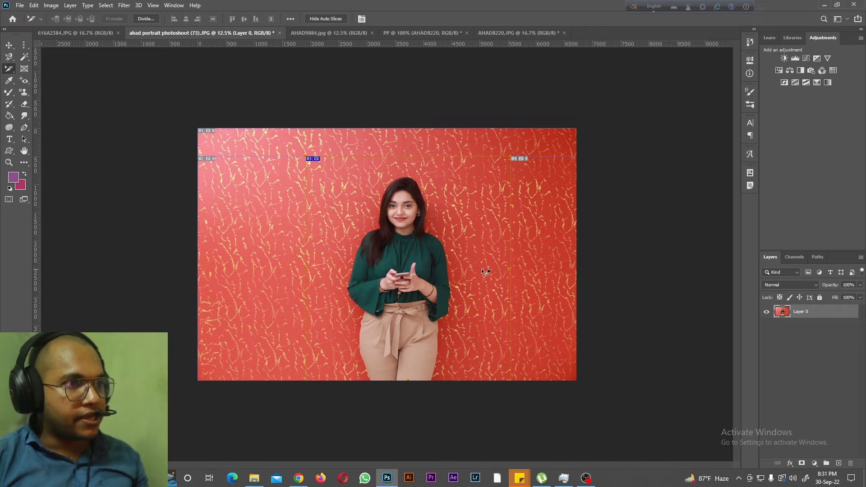
Step: Extend the slice's side edge further into the wall beside the woman and undo all slice edits on the red-wall portrait
{"action": "left_click_drag", "start_coordinate": [306, 268], "coordinate": [280, 263]}
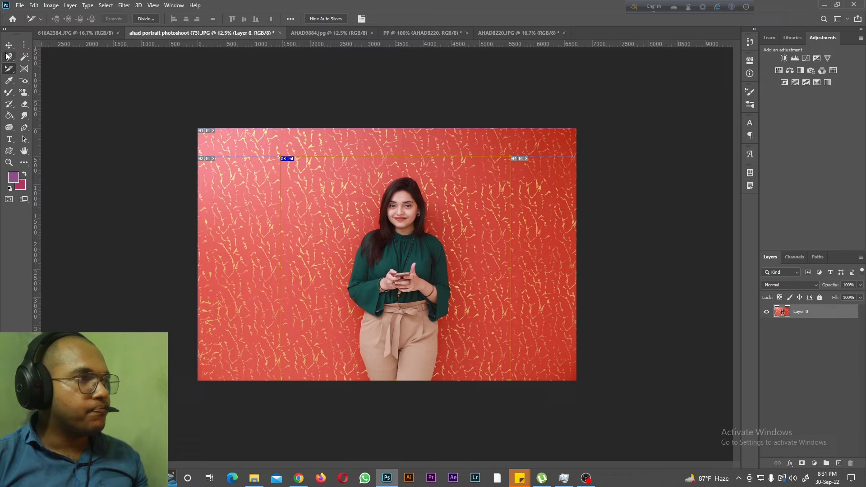
{"action": "key", "text": "ctrl+z"}
{"action": "key", "text": "ctrl+z"}
{"action": "key", "text": "ctrl+z"}
{"action": "key", "text": "ctrl+z"}
{"action": "key", "text": "ctrl+z"}
{"action": "key", "text": "ctrl+z"}
{"action": "key", "text": "ctrl+z"}
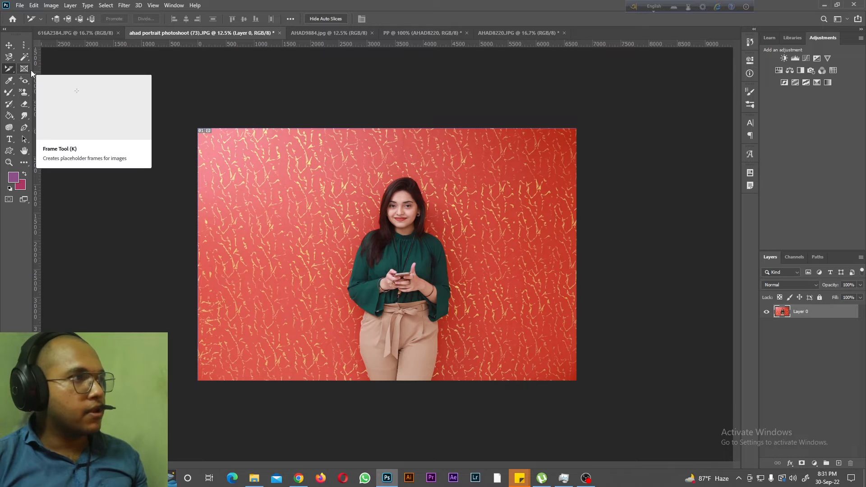
Step: Draw a rectangular frame around the woman with the Frame Tool, from above her head to the photo's lower edge
{"action": "left_click", "coordinate": [27, 71]}
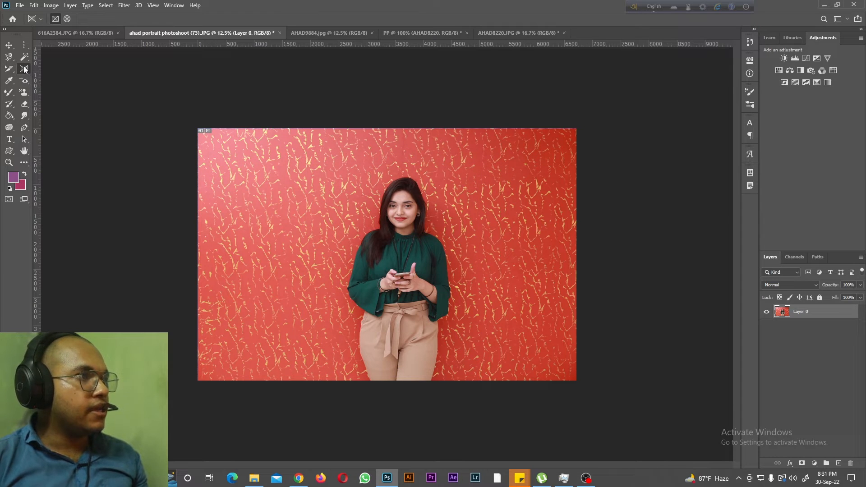
{"action": "left_click", "coordinate": [10, 71]}
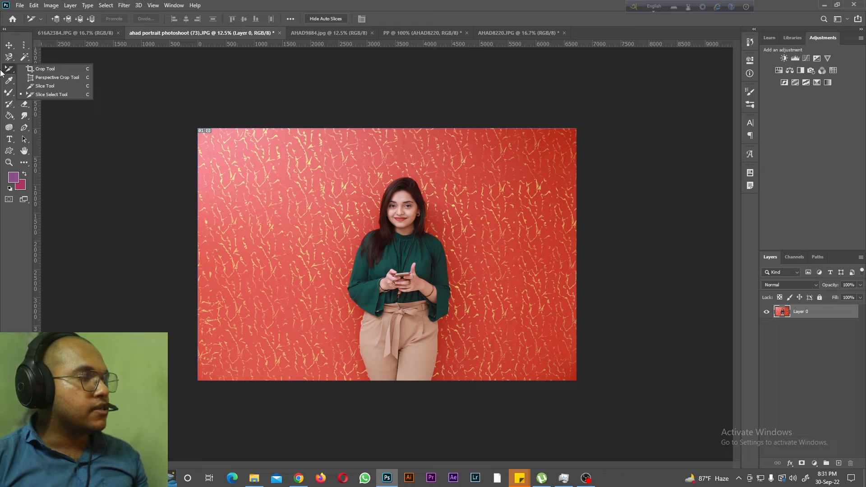
{"action": "left_click", "coordinate": [31, 212]}
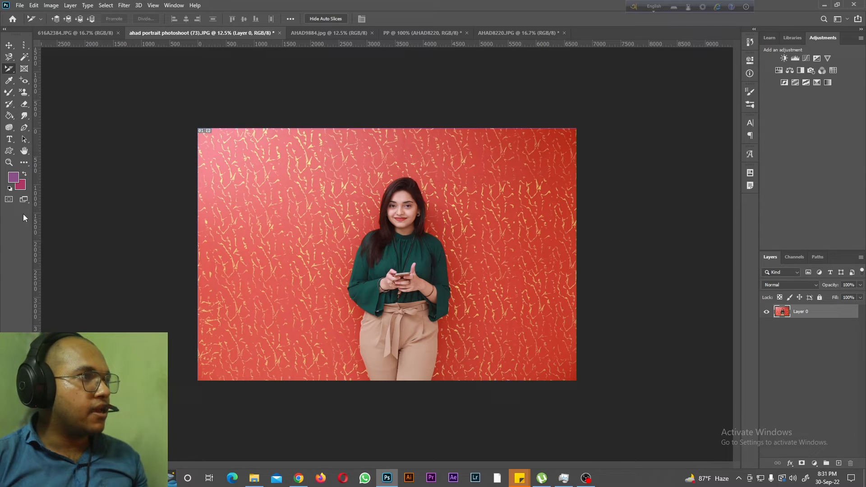
{"action": "left_click", "coordinate": [28, 70]}
{"action": "left_click_drag", "start_coordinate": [336, 164], "coordinate": [470, 380]}
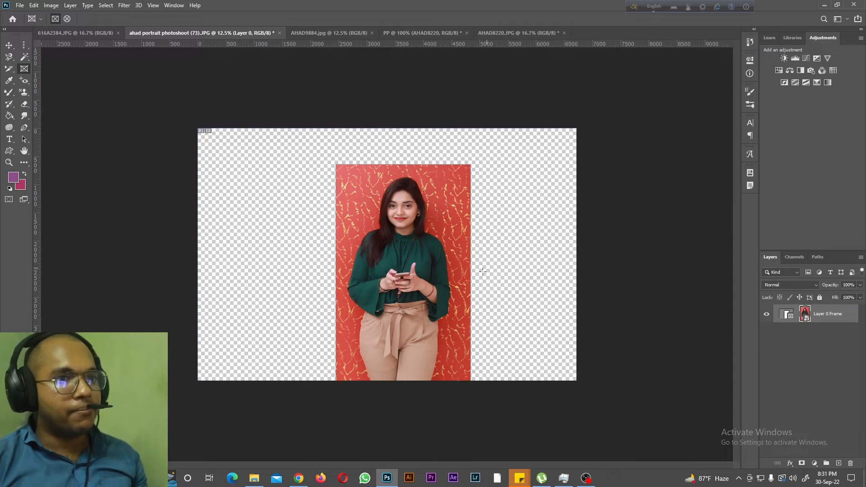
Step: Shift the photo downward inside the frame and undo the framing
{"action": "mouse_move", "coordinate": [450, 256]}
{"action": "left_mouse_down"}
{"action": "mouse_move", "coordinate": [378, 213]}
{"action": "mouse_move", "coordinate": [439, 289]}
{"action": "mouse_move", "coordinate": [453, 240]}
{"action": "mouse_move", "coordinate": [458, 272]}
{"action": "mouse_move", "coordinate": [456, 256]}
{"action": "left_mouse_up"}
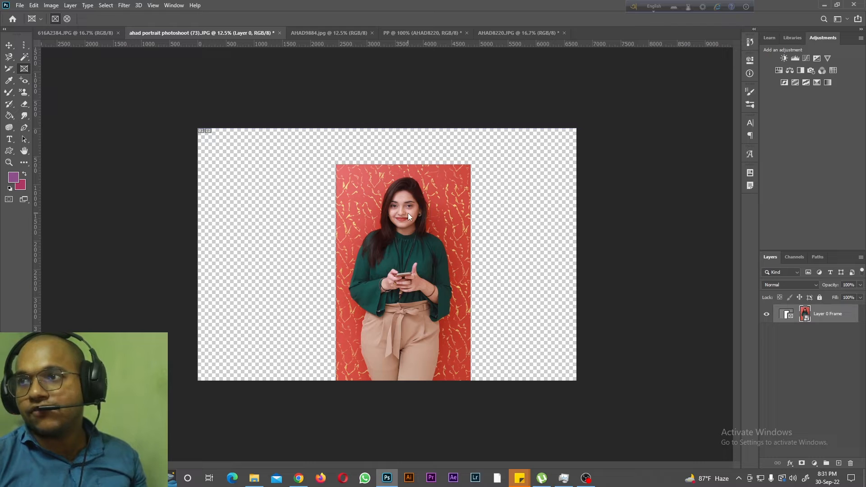
{"action": "mouse_move", "coordinate": [408, 212]}
{"action": "left_mouse_down"}
{"action": "mouse_move", "coordinate": [361, 210]}
{"action": "mouse_move", "coordinate": [412, 229]}
{"action": "left_mouse_up"}
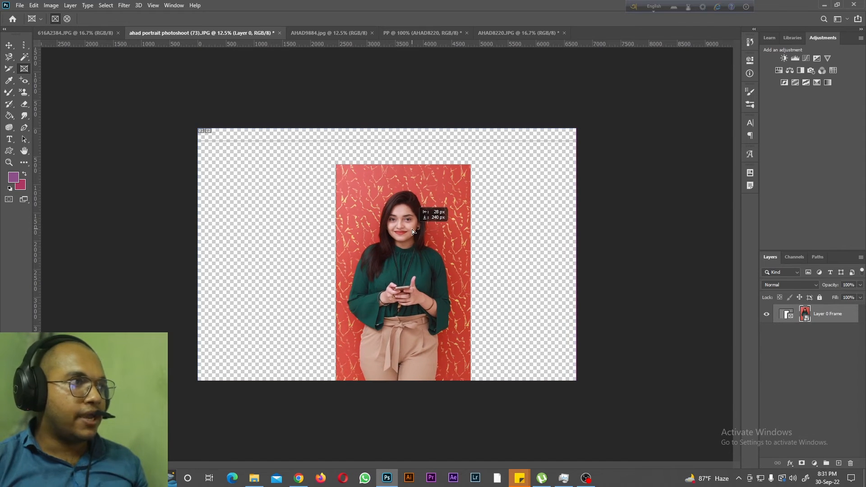
{"action": "key", "text": "ctrl+z"}
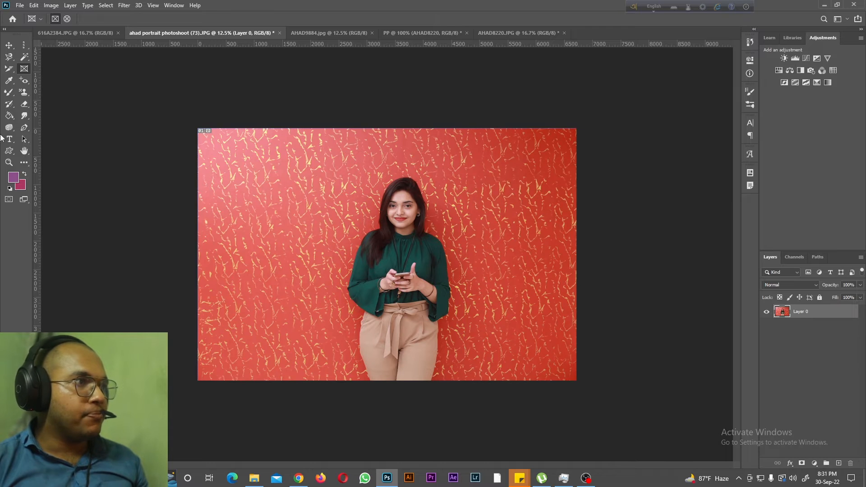
Step: Sample the woman's forehead skin tone as the foreground color with the Eyedropper Tool
{"action": "left_click", "coordinate": [9, 81]}
{"action": "right_click", "coordinate": [9, 80]}
{"action": "left_click", "coordinate": [33, 84]}
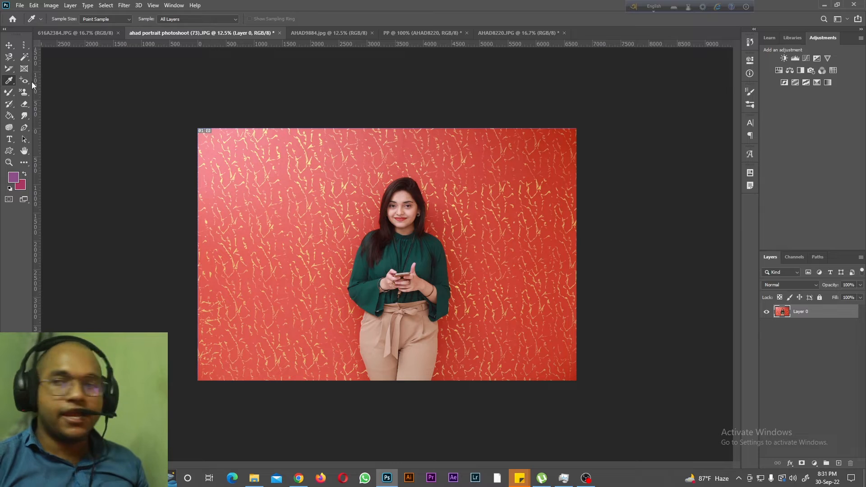
{"action": "left_click", "coordinate": [406, 197]}
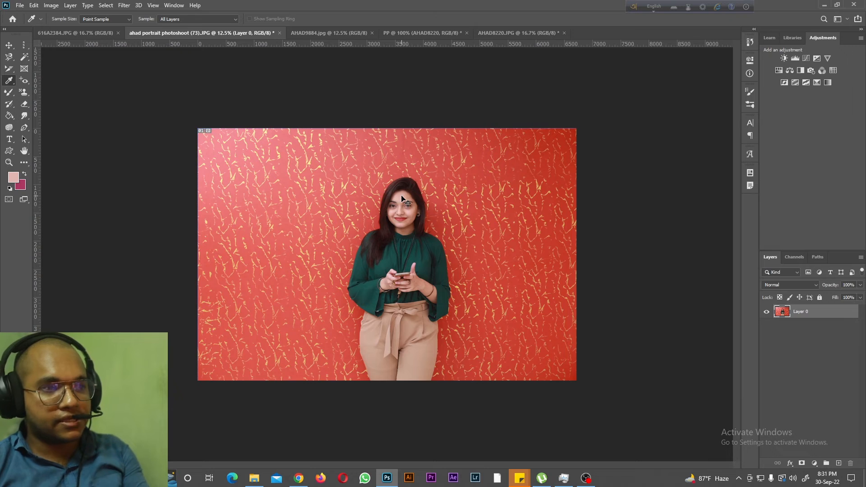
Step: Sample the green blouse and the red wall in the foreground Color Picker, and close it without applying
{"action": "scroll", "coordinate": [404, 193], "scroll_direction": "up", "scroll_amount": 2}
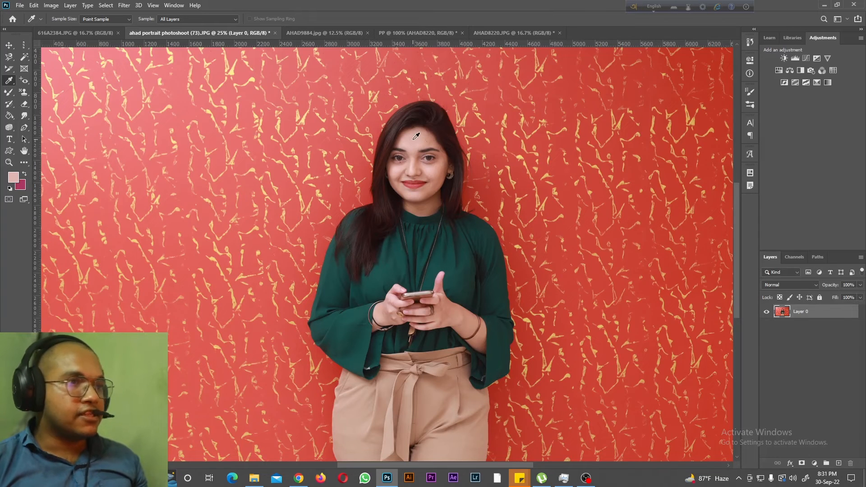
{"action": "left_click", "coordinate": [13, 178]}
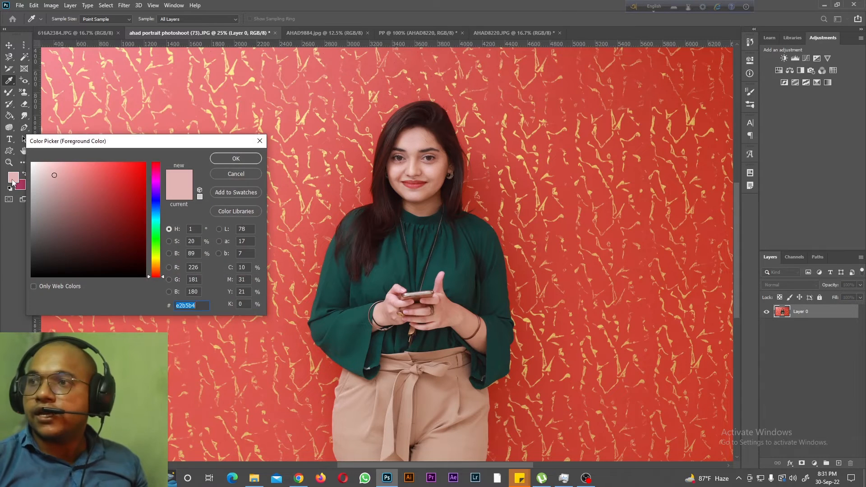
{"action": "left_click_drag", "start_coordinate": [111, 150], "coordinate": [574, 93]}
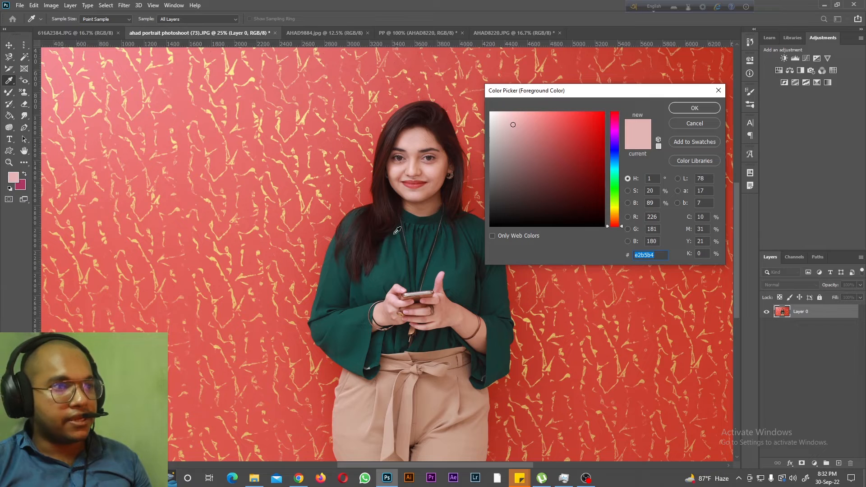
{"action": "left_click", "coordinate": [387, 249]}
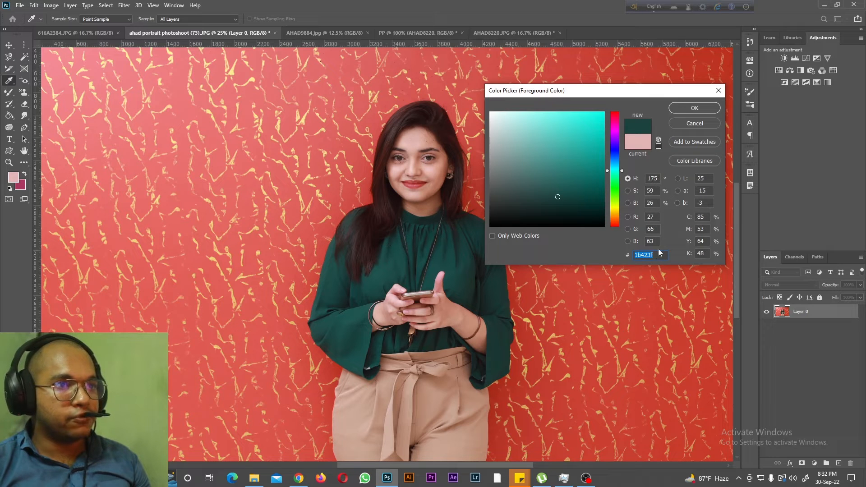
{"action": "left_click", "coordinate": [167, 183]}
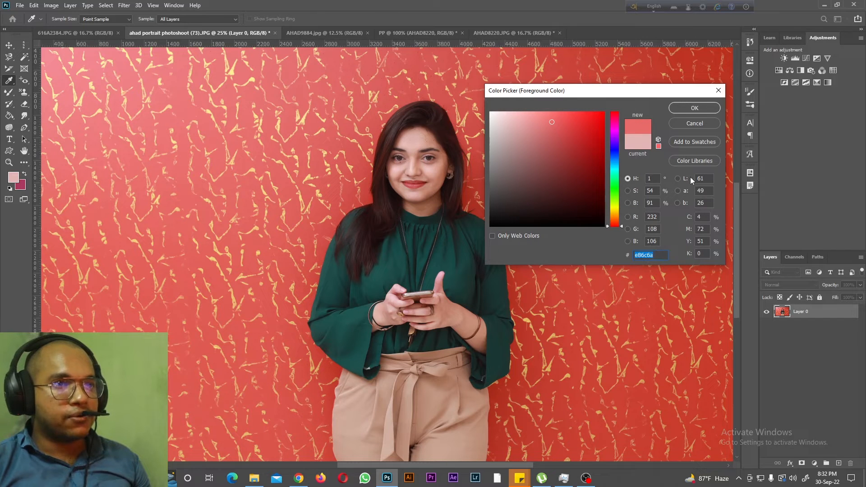
{"action": "left_click", "coordinate": [718, 90]}
Step: Place a Color Sampler point on the woman's forehead and open the foreground Color Picker beside the Info readings
{"action": "right_click", "coordinate": [9, 82]}
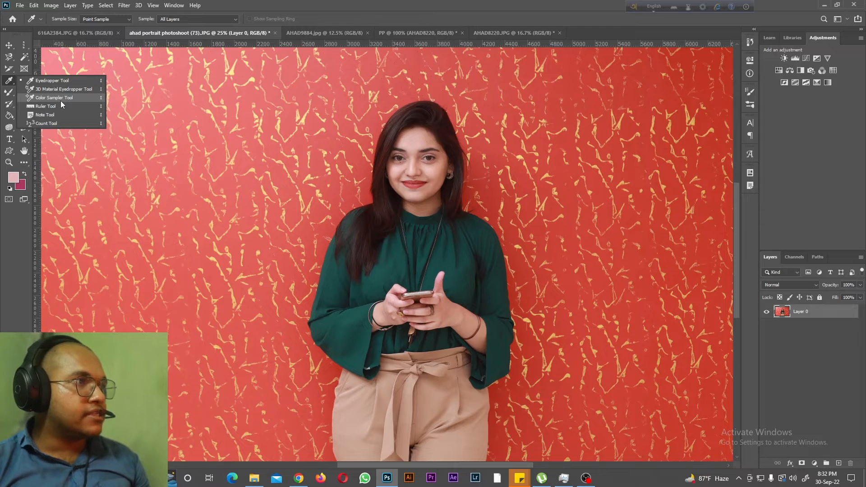
{"action": "left_click", "coordinate": [60, 101]}
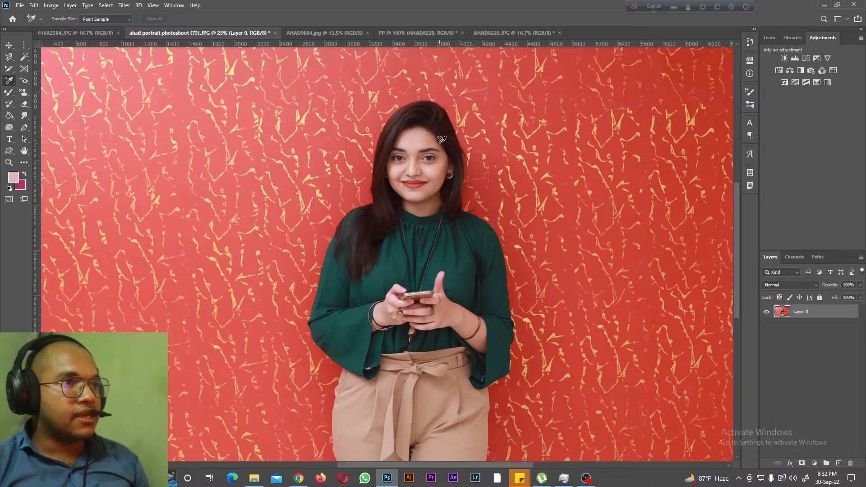
{"action": "left_click", "coordinate": [402, 144]}
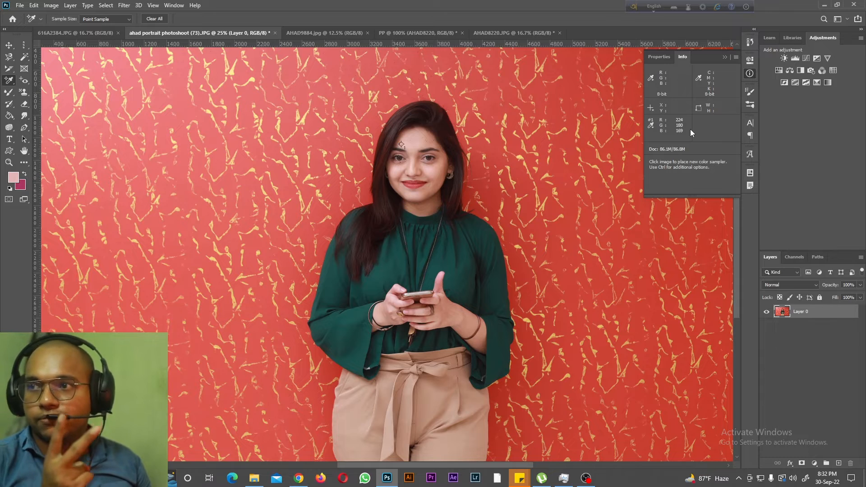
{"action": "left_click", "coordinate": [13, 183]}
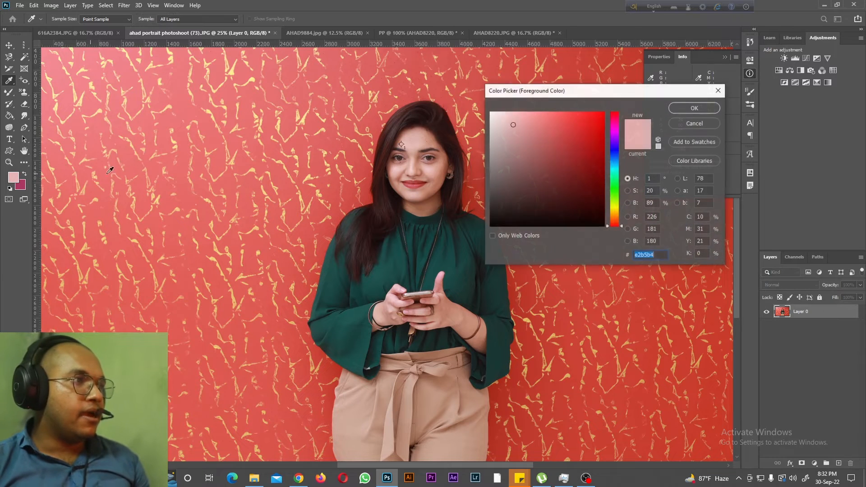
{"action": "left_click_drag", "start_coordinate": [644, 96], "coordinate": [505, 69]}
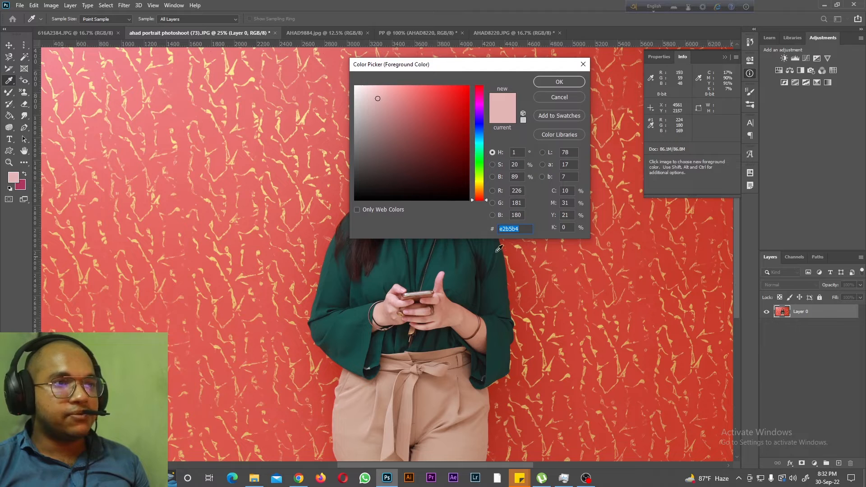
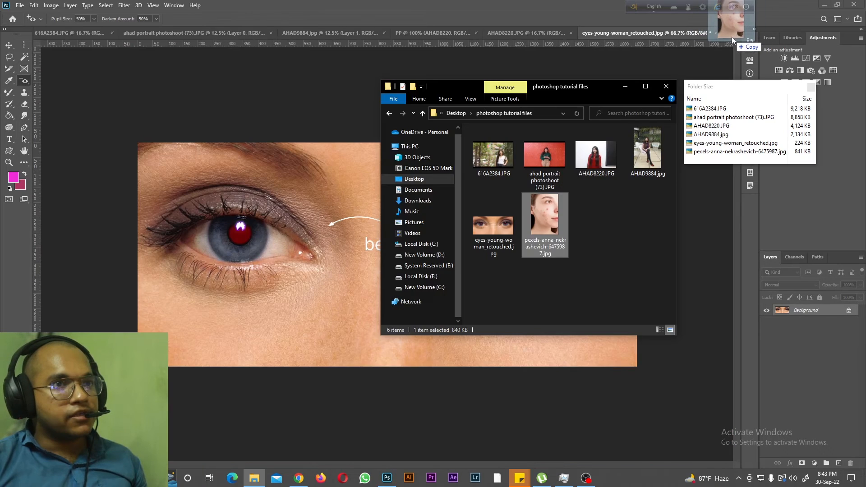
Step: Open the pexels close-up face photo as its own document and paint over the large cheek blemish with the Spot Healing Brush
{"action": "left_click", "coordinate": [731, 37]}
{"action": "left_click", "coordinate": [681, 33]}
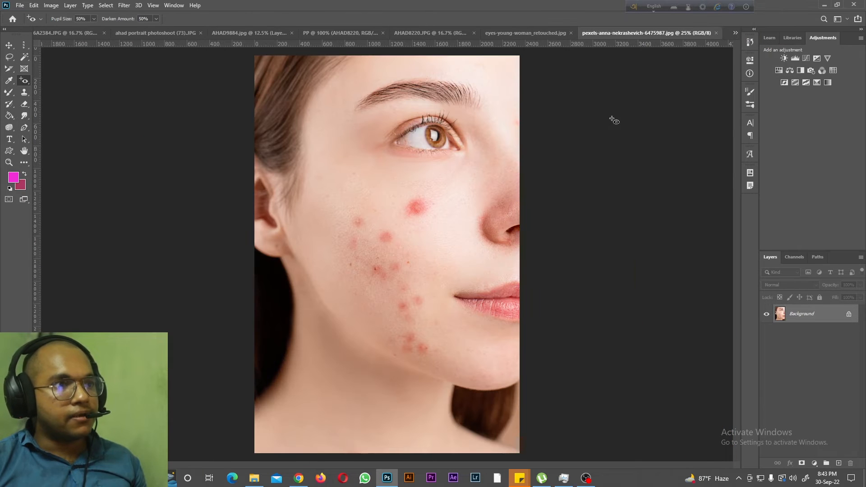
{"action": "right_click", "coordinate": [25, 82]}
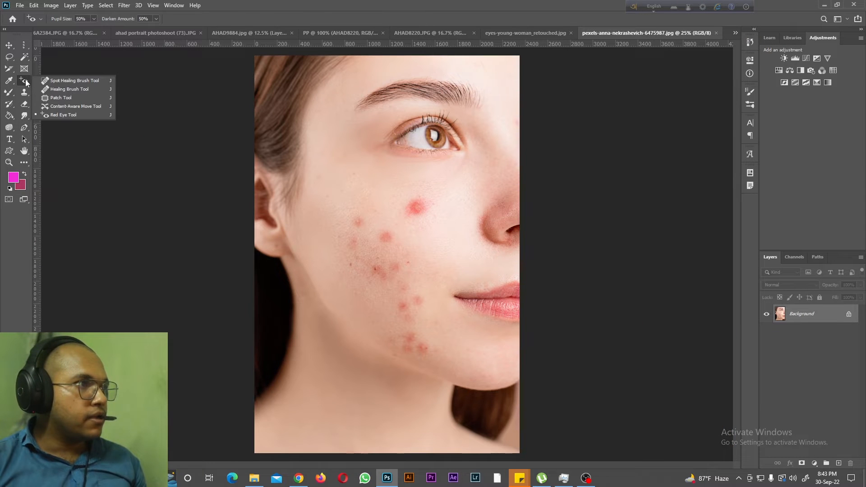
{"action": "left_click", "coordinate": [68, 80]}
{"action": "mouse_move", "coordinate": [415, 203]}
{"action": "left_mouse_down"}
{"action": "mouse_move", "coordinate": [420, 216]}
{"action": "mouse_move", "coordinate": [412, 202]}
{"action": "mouse_move", "coordinate": [409, 208]}
{"action": "mouse_move", "coordinate": [447, 203]}
{"action": "mouse_move", "coordinate": [432, 195]}
{"action": "left_mouse_up"}
{"action": "left_click", "coordinate": [414, 217]}
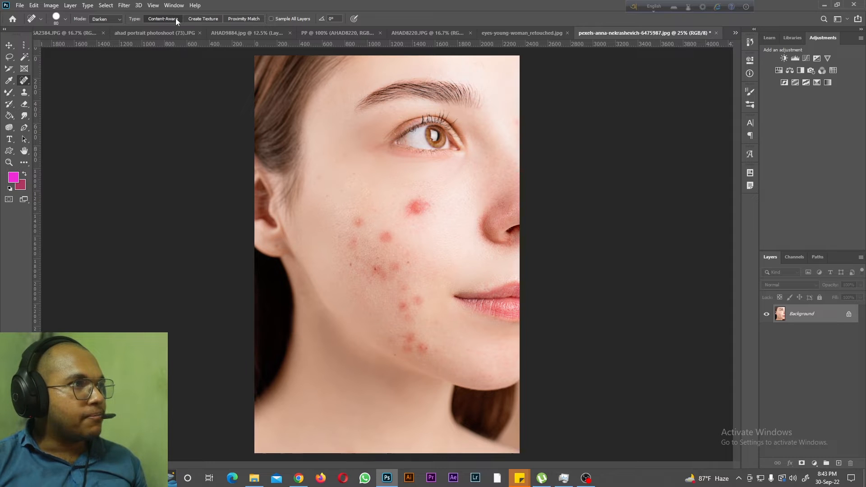
Step: Review the Spot Healing Brush blend modes, keep Darken, and paint over the large blemish and the small one nearer the ear
{"action": "left_click", "coordinate": [116, 19]}
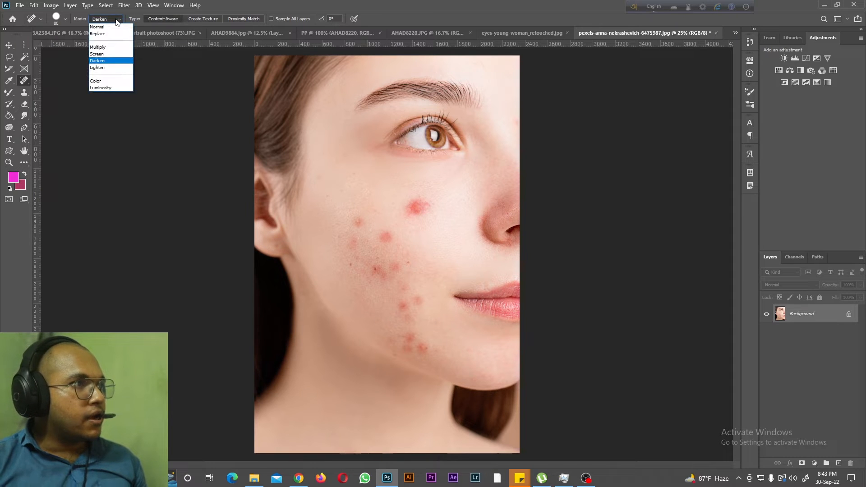
{"action": "left_click", "coordinate": [116, 20]}
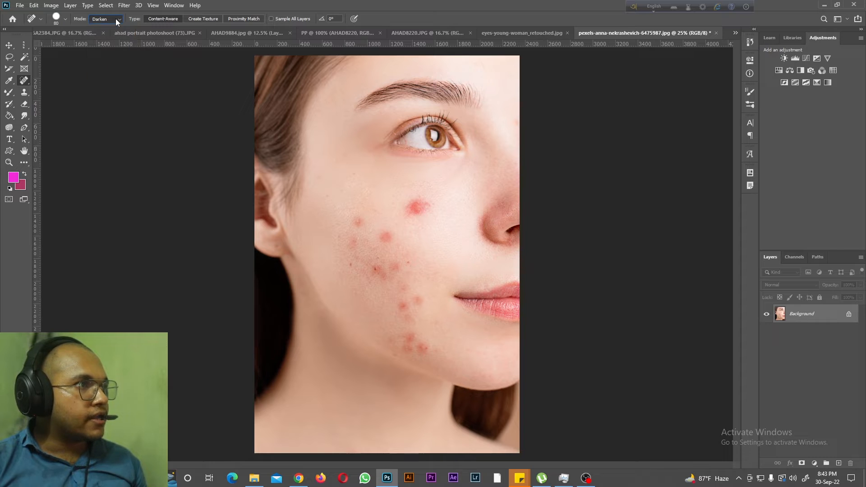
{"action": "mouse_move", "coordinate": [415, 207]}
{"action": "left_mouse_down"}
{"action": "mouse_move", "coordinate": [434, 204]}
{"action": "mouse_move", "coordinate": [422, 213]}
{"action": "mouse_move", "coordinate": [398, 201]}
{"action": "left_mouse_up"}
{"action": "left_click", "coordinate": [361, 222]}
{"action": "left_click_drag", "start_coordinate": [354, 228], "coordinate": [361, 224]}
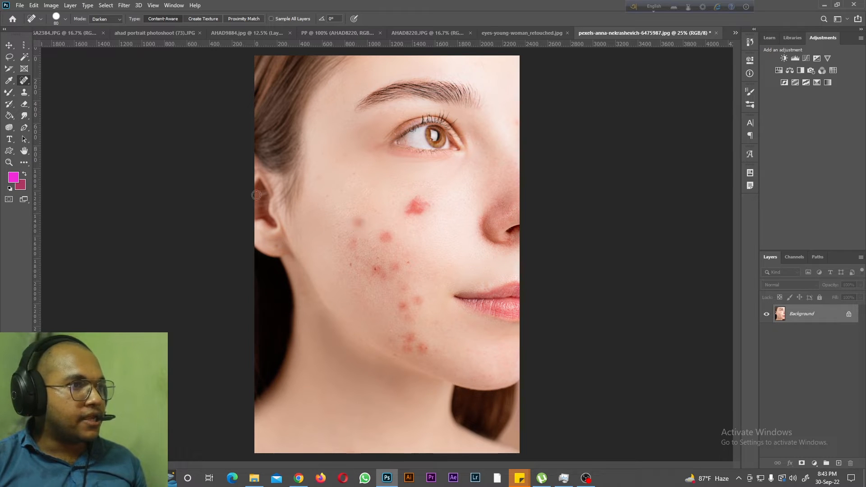
Step: Sample clean cheek skin with the Healing Brush Tool and paint it over the large blemish and the small one nearer the ear
{"action": "right_click", "coordinate": [25, 81]}
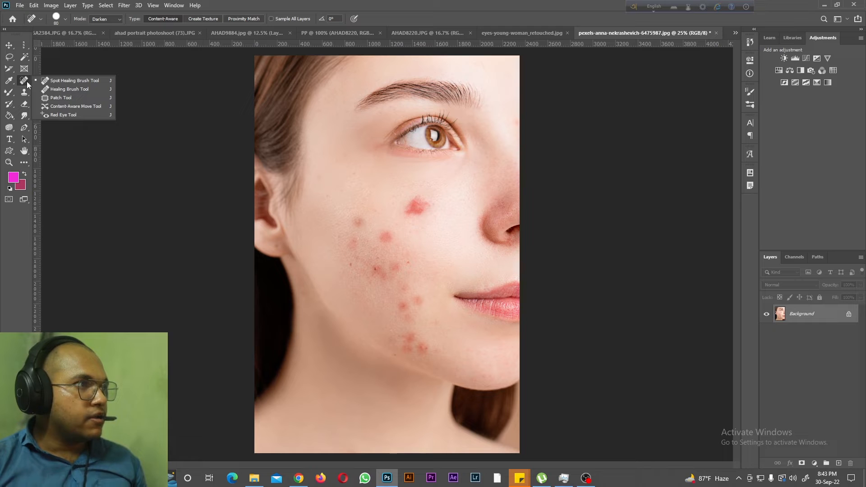
{"action": "left_click", "coordinate": [72, 90]}
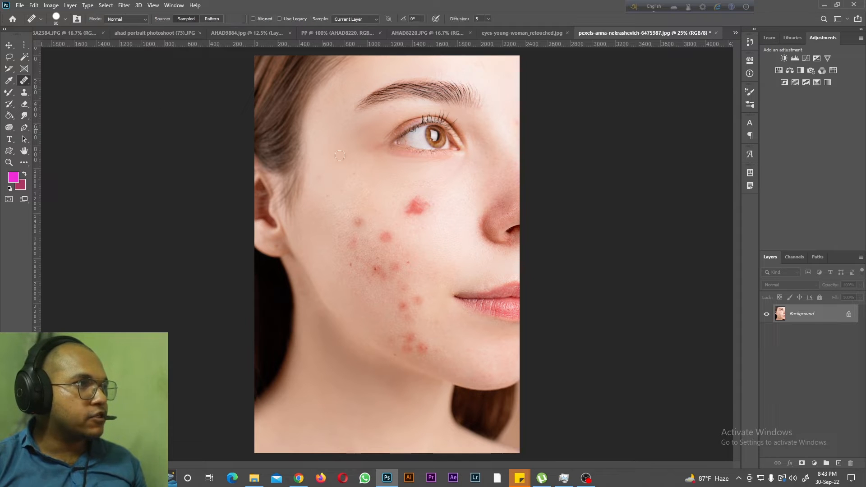
{"action": "left_click", "coordinate": [408, 216], "text": "alt"}
{"action": "left_click", "coordinate": [359, 168], "text": "alt"}
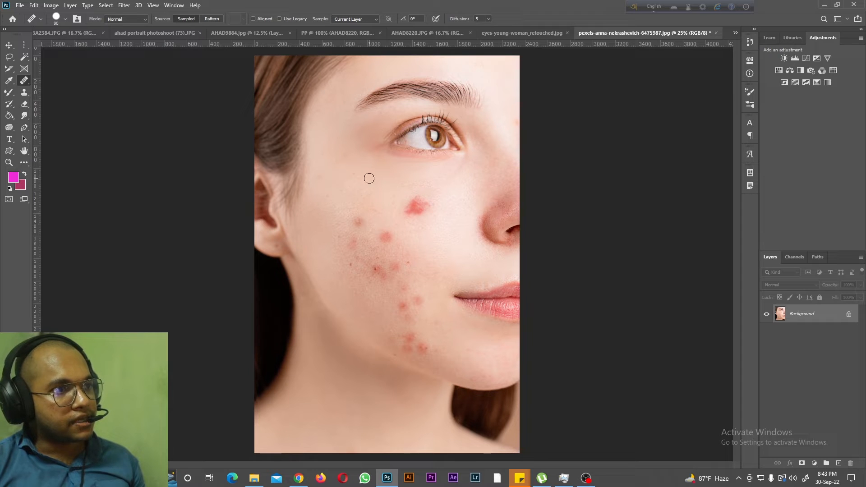
{"action": "mouse_move", "coordinate": [401, 205]}
{"action": "left_mouse_down"}
{"action": "mouse_move", "coordinate": [424, 219]}
{"action": "mouse_move", "coordinate": [424, 205]}
{"action": "mouse_move", "coordinate": [438, 203]}
{"action": "mouse_move", "coordinate": [412, 197]}
{"action": "left_mouse_up"}
{"action": "left_click_drag", "start_coordinate": [363, 220], "coordinate": [360, 221]}
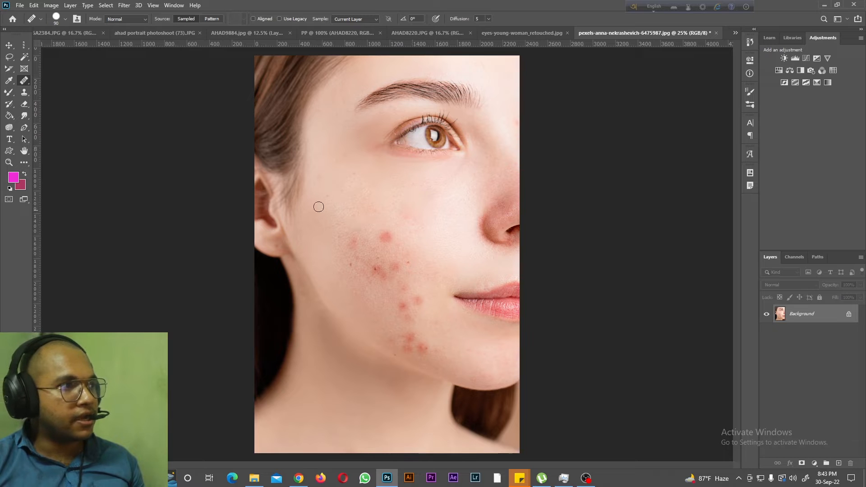
Step: Patch the red blemishes on the cheek with clean skin using the Patch Tool in Add to selection mode, and clear the selection
{"action": "right_click", "coordinate": [24, 81]}
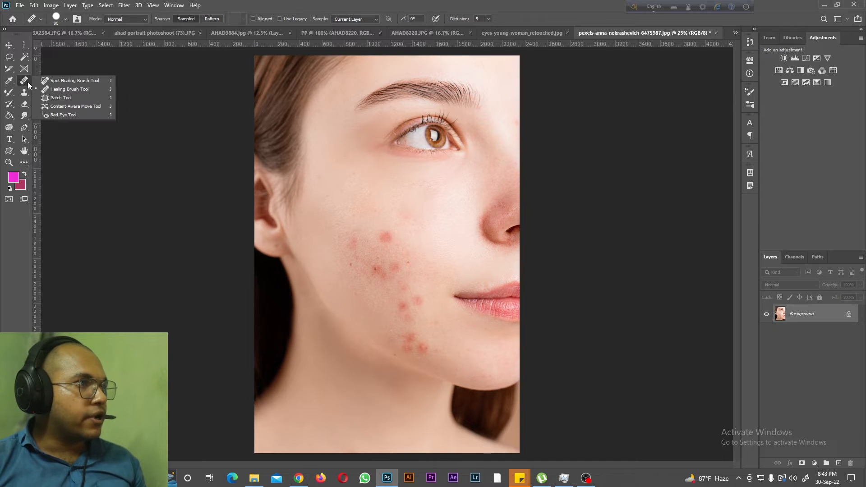
{"action": "left_click", "coordinate": [67, 98]}
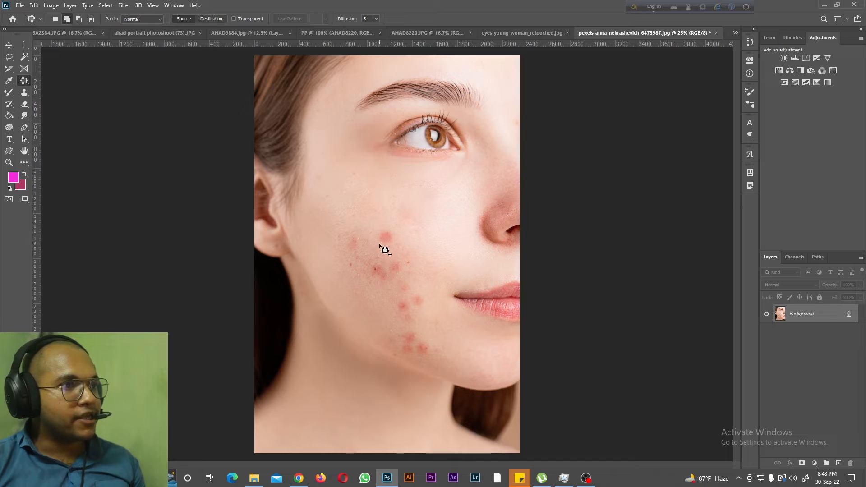
{"action": "mouse_move", "coordinate": [394, 238]}
{"action": "left_mouse_down"}
{"action": "mouse_move", "coordinate": [364, 233]}
{"action": "mouse_move", "coordinate": [374, 271]}
{"action": "mouse_move", "coordinate": [354, 265]}
{"action": "mouse_move", "coordinate": [348, 246]}
{"action": "left_mouse_up"}
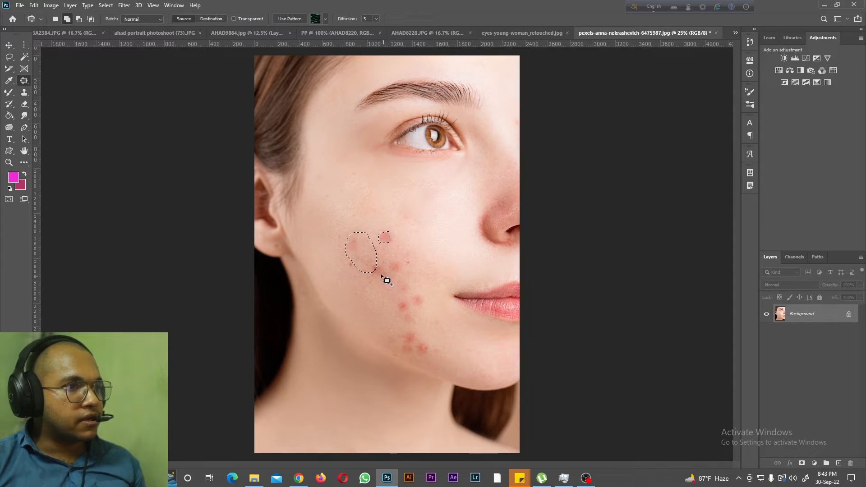
{"action": "left_click", "coordinate": [68, 19]}
{"action": "left_click_drag", "start_coordinate": [388, 258], "coordinate": [396, 274]}
{"action": "mouse_move", "coordinate": [397, 296]}
{"action": "left_mouse_down"}
{"action": "mouse_move", "coordinate": [432, 308]}
{"action": "mouse_move", "coordinate": [396, 298]}
{"action": "mouse_move", "coordinate": [442, 248]}
{"action": "left_mouse_up"}
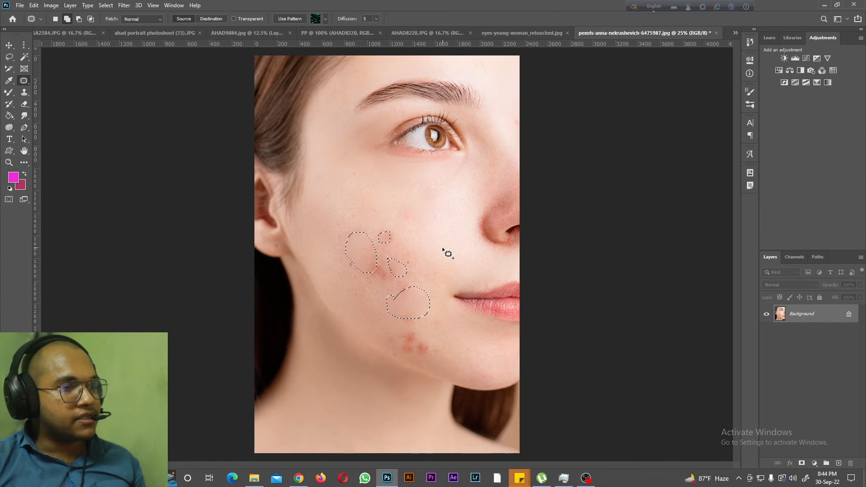
{"action": "key", "text": "ctrl+z"}
{"action": "key", "text": "ctrl+d"}
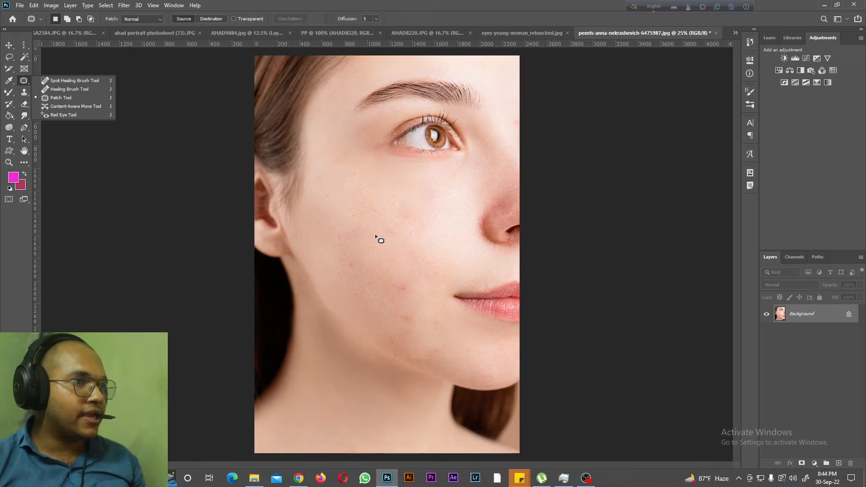
{"action": "left_click", "coordinate": [69, 20]}
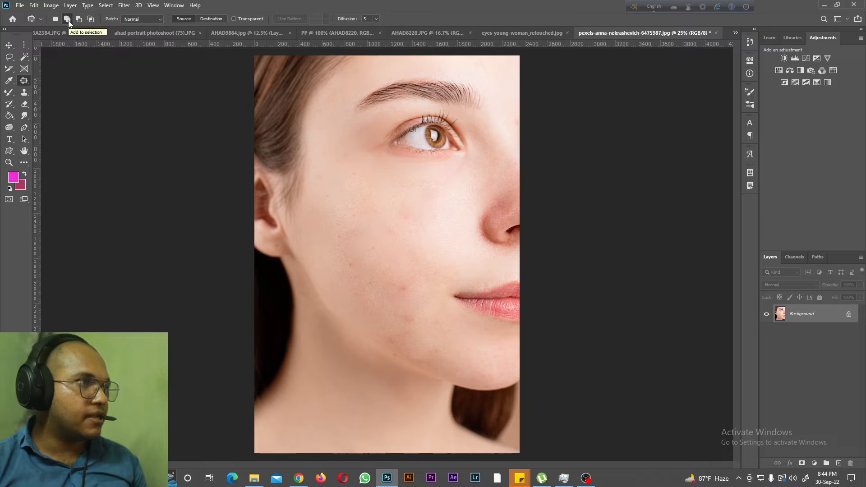
Step: Outline the woman in the red wall portrait, shift her toward the photo's left edge with Content-Aware Move, and undo the move
{"action": "right_click", "coordinate": [24, 80]}
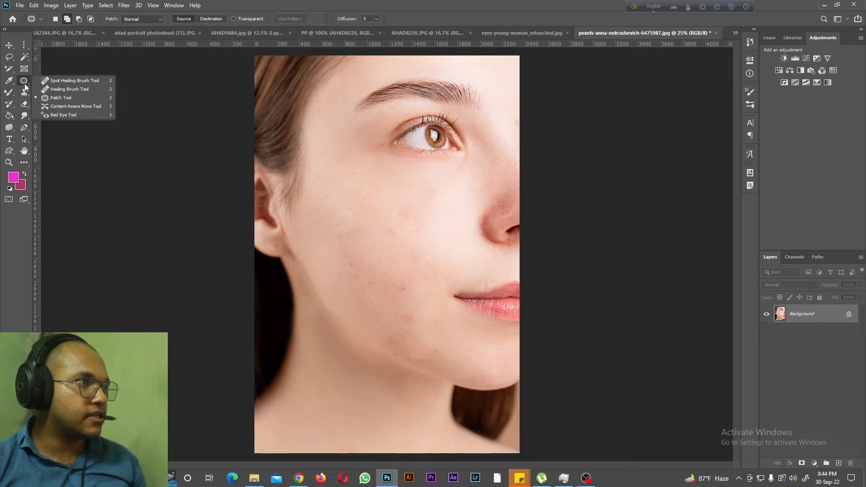
{"action": "left_click", "coordinate": [61, 105]}
{"action": "left_click", "coordinate": [89, 32]}
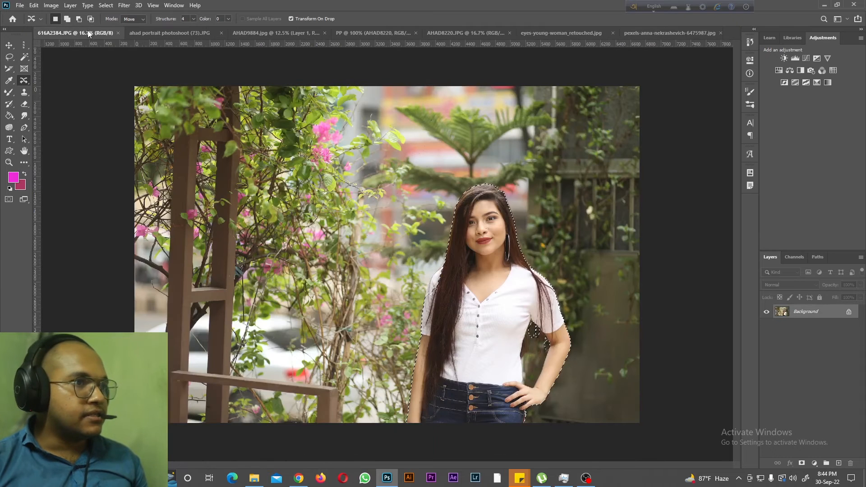
{"action": "left_click", "coordinate": [172, 33]}
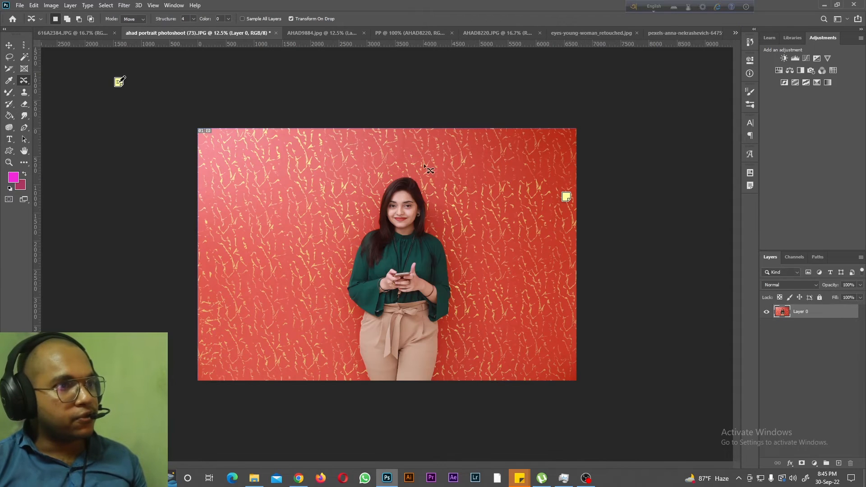
{"action": "mouse_move", "coordinate": [364, 381]}
{"action": "left_mouse_down"}
{"action": "mouse_move", "coordinate": [360, 329]}
{"action": "mouse_move", "coordinate": [343, 293]}
{"action": "mouse_move", "coordinate": [352, 242]}
{"action": "mouse_move", "coordinate": [377, 191]}
{"action": "mouse_move", "coordinate": [421, 175]}
{"action": "left_mouse_up"}
{"action": "mouse_move", "coordinate": [432, 230]}
{"action": "left_mouse_down"}
{"action": "mouse_move", "coordinate": [461, 250]}
{"action": "mouse_move", "coordinate": [375, 382]}
{"action": "left_mouse_up"}
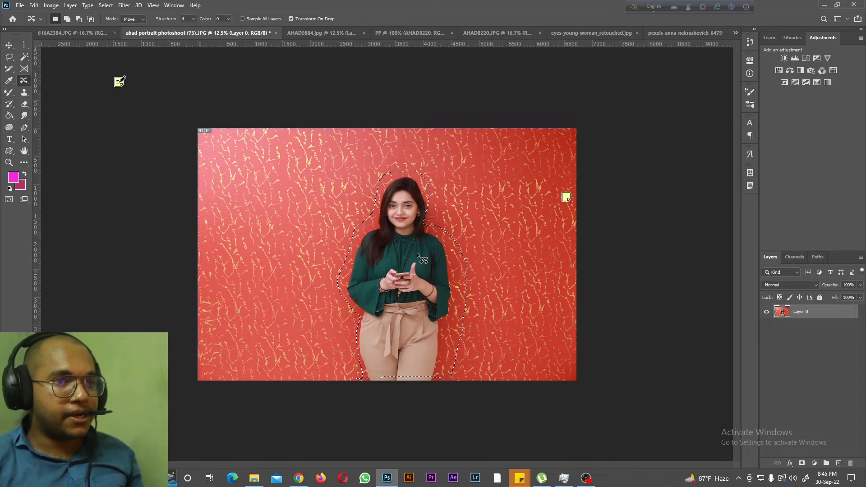
{"action": "left_click_drag", "start_coordinate": [421, 264], "coordinate": [281, 264]}
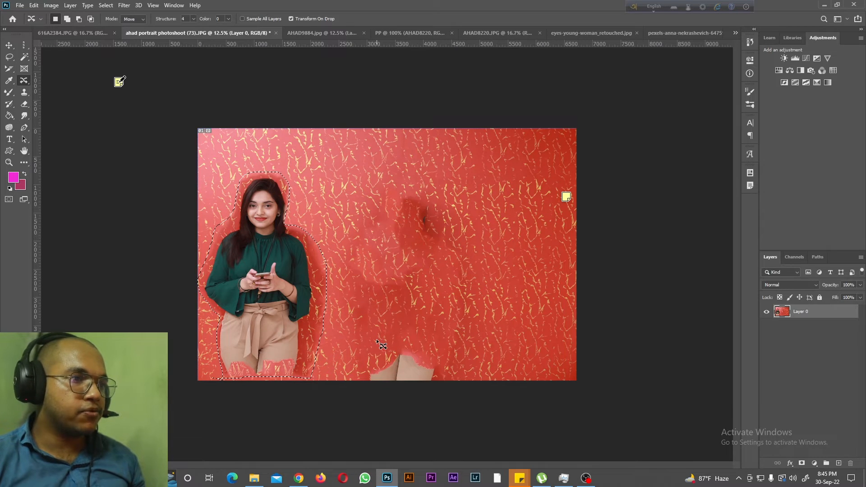
{"action": "key", "text": "ctrl+z"}
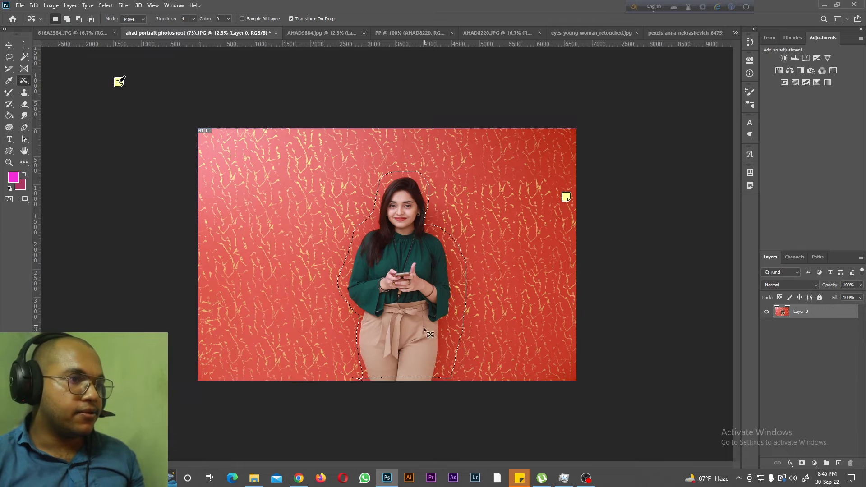
Step: Choose the Red Eye Tool and open eyes-young-woman_retouched.jpg from the image folder as its own document
{"action": "right_click", "coordinate": [26, 81]}
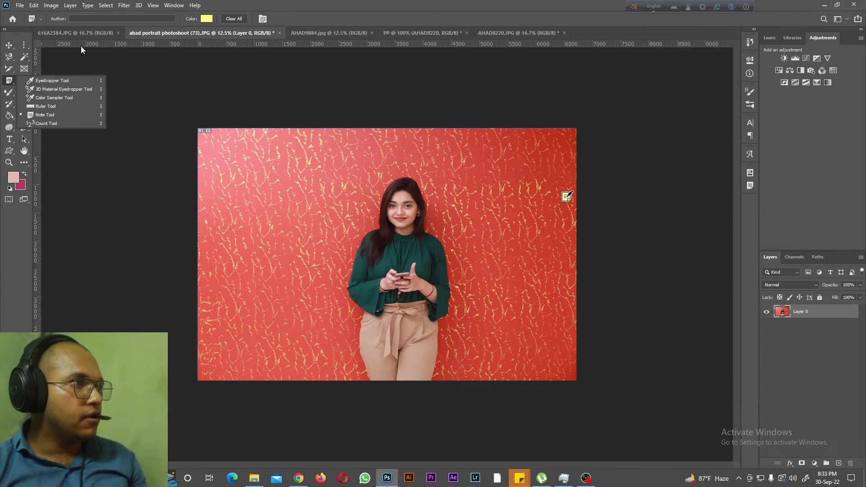
{"action": "left_click", "coordinate": [119, 81]}
{"action": "left_click", "coordinate": [24, 80]}
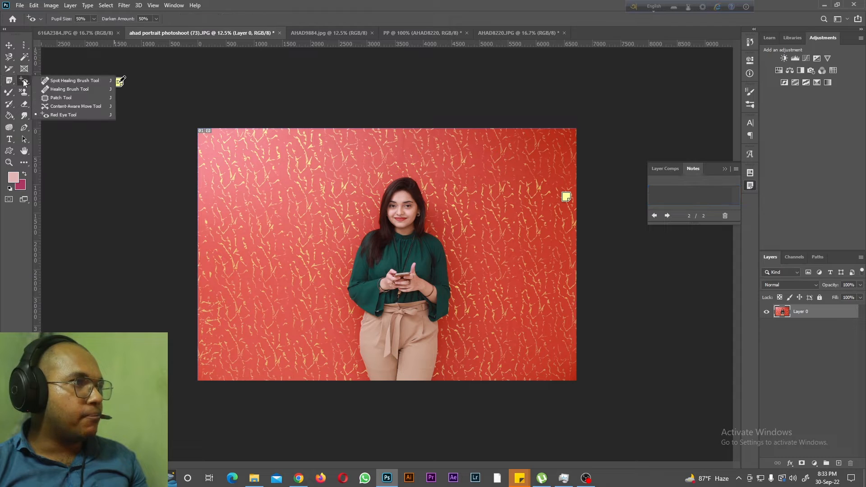
{"action": "left_click", "coordinate": [64, 115]}
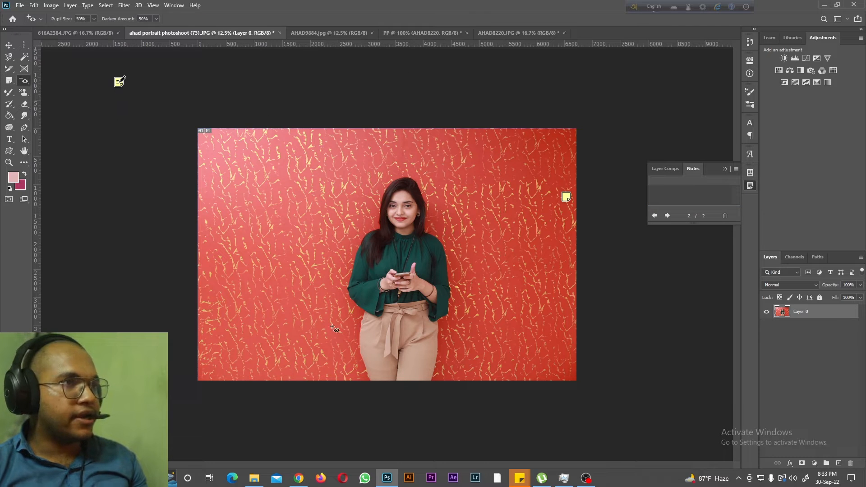
{"action": "left_click", "coordinate": [254, 479]}
{"action": "left_click", "coordinate": [491, 245]}
{"action": "left_click_drag", "start_coordinate": [491, 245], "coordinate": [609, 28]}
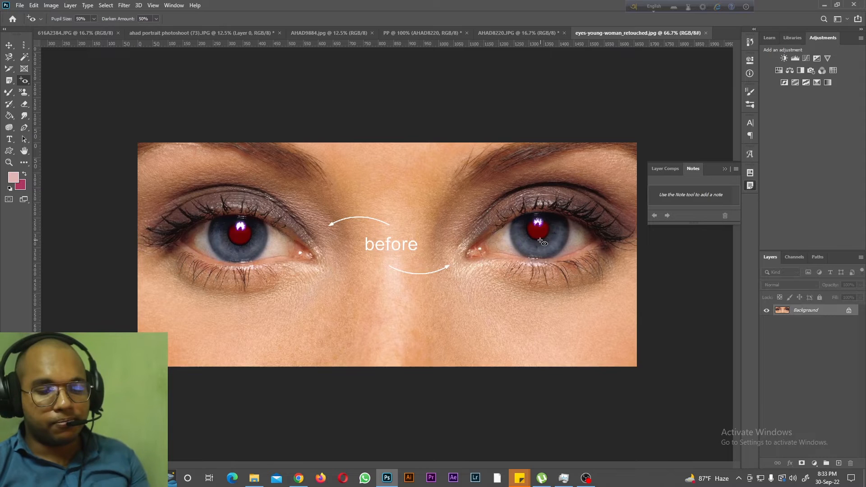
Step: Correct the red pupils of both eyes with the Red Eye Tool, and undo both corrections
{"action": "key", "text": "ctrl+1"}
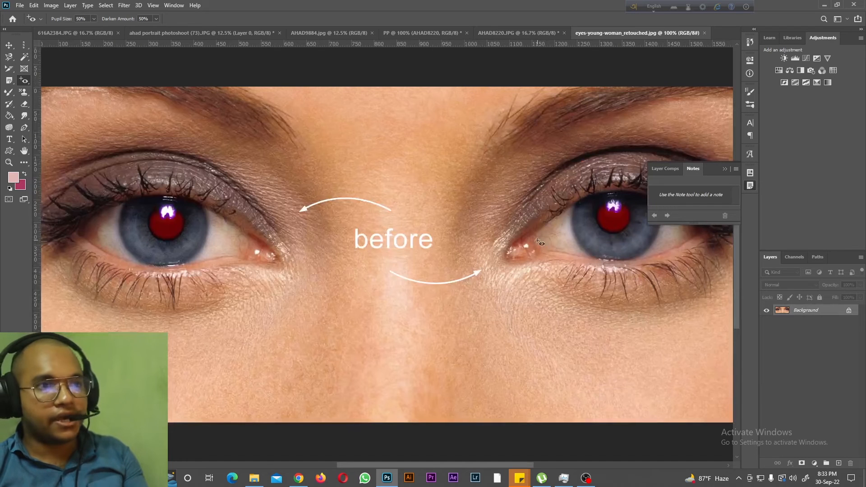
{"action": "left_click", "coordinate": [724, 169]}
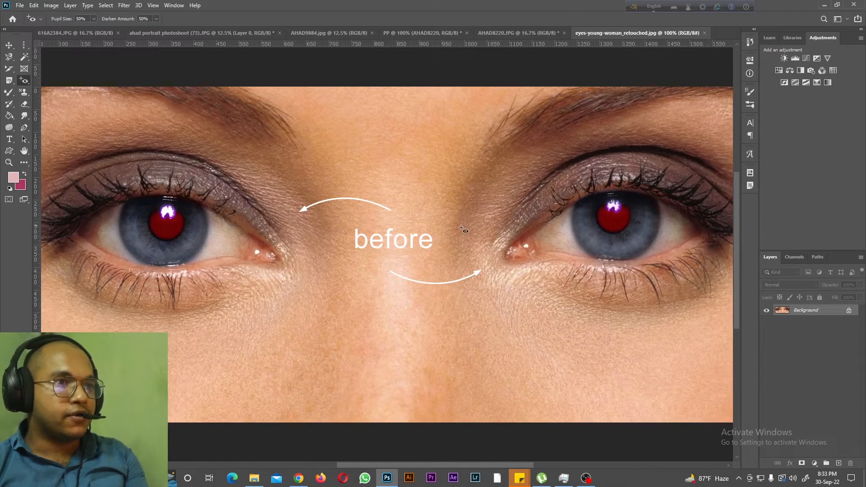
{"action": "left_click", "coordinate": [616, 220]}
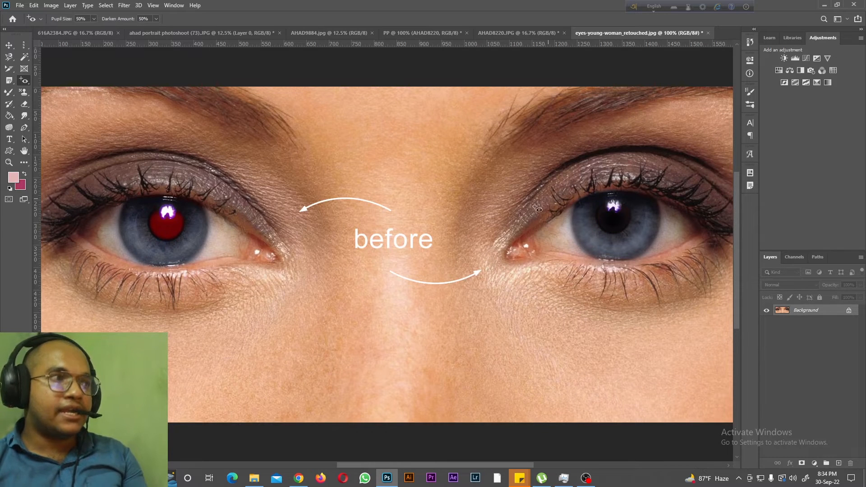
{"action": "left_click", "coordinate": [167, 224]}
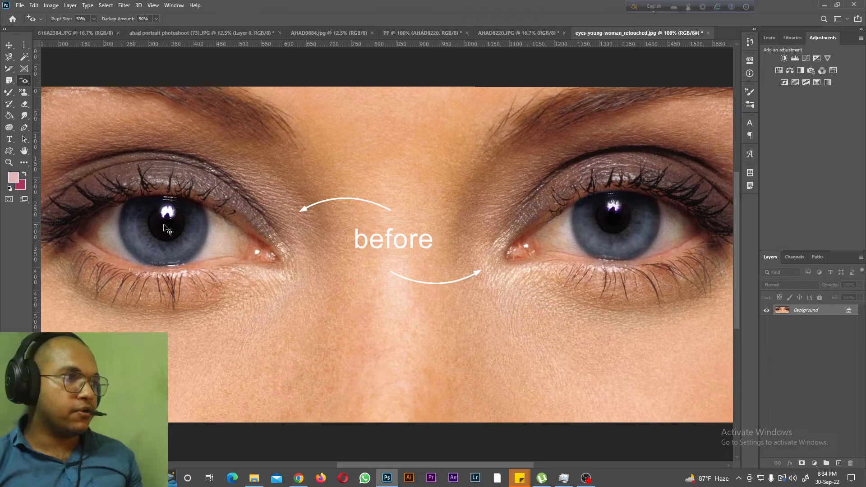
{"action": "key", "text": "ctrl+z"}
{"action": "key", "text": "ctrl+z"}
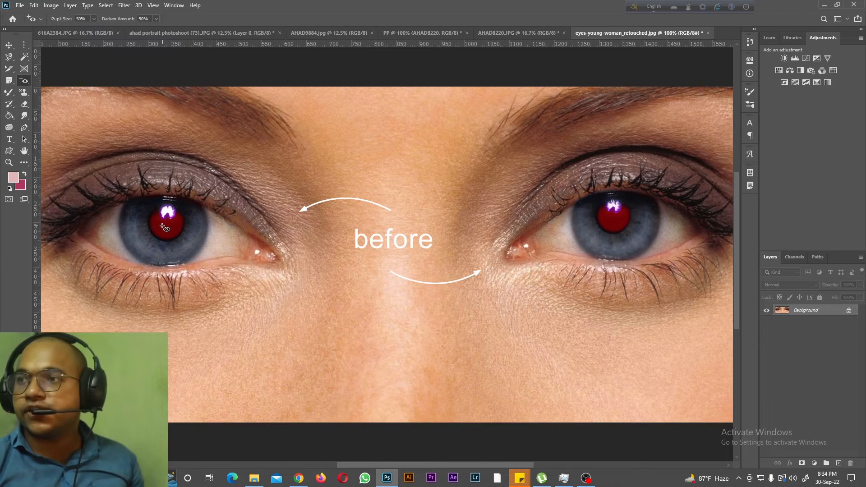
Step: Select the Brush Tool, switch to AHAD8220.JPG, and enlarge the brush tip to 400 px
{"action": "right_click", "coordinate": [25, 84]}
{"action": "left_click", "coordinate": [11, 94]}
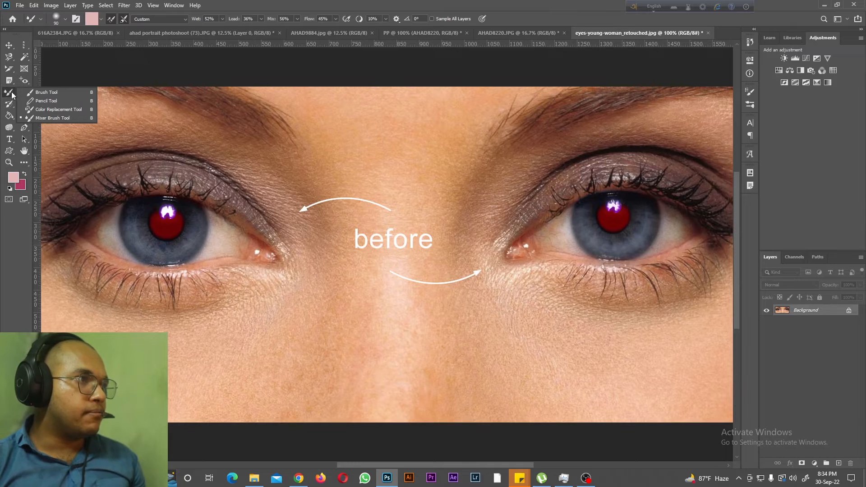
{"action": "left_click", "coordinate": [40, 93]}
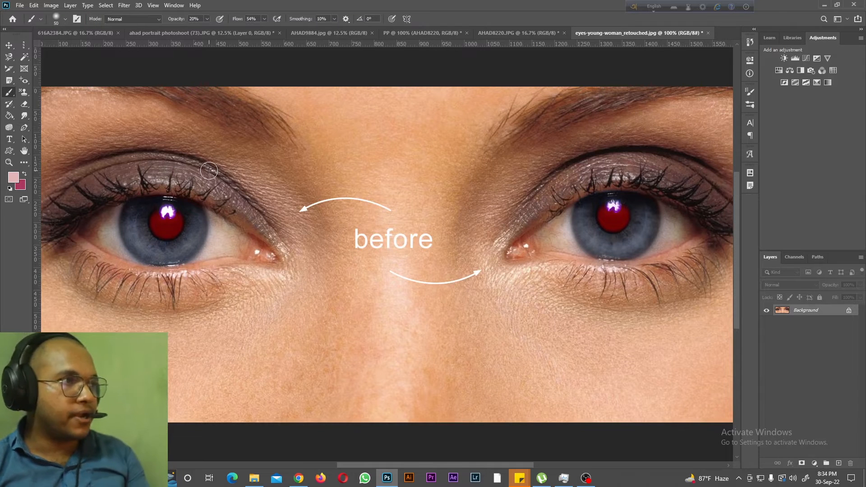
{"action": "key", "text": "ctrl+minus"}
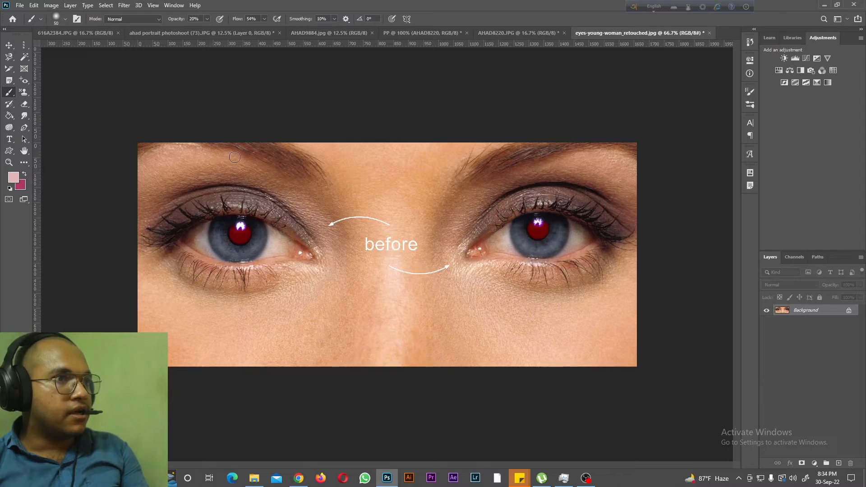
{"action": "left_click", "coordinate": [488, 37]}
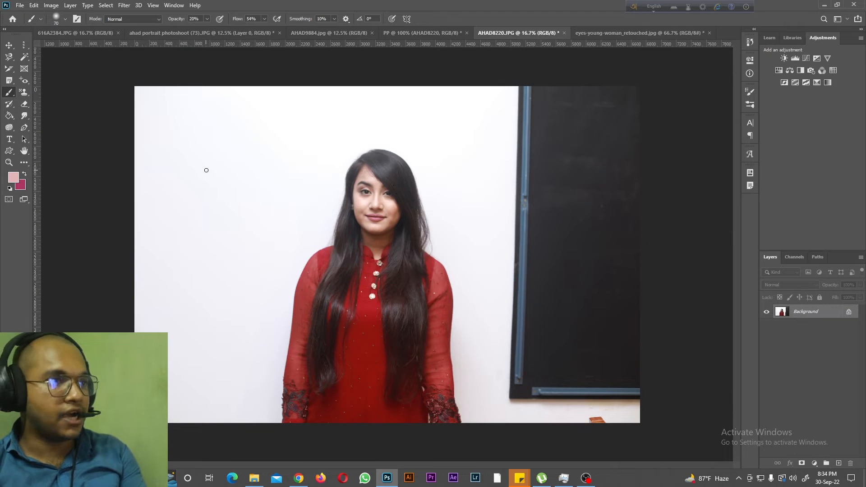
{"action": "key", "text": "bracketright"}
{"action": "key", "text": "bracketright"}
{"action": "key", "text": "bracketright"}
{"action": "key", "text": "bracketright"}
{"action": "key", "text": "bracketright"}
{"action": "key", "text": "bracketright"}
{"action": "key", "text": "bracketright"}
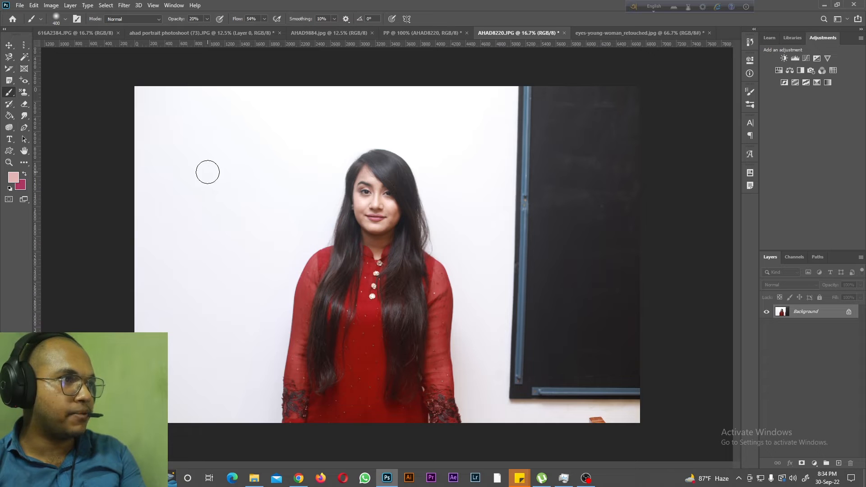
Step: Set the brush size to 165 px and paint a pale pink stroke on the white wall beside the woman
{"action": "left_click", "coordinate": [64, 21]}
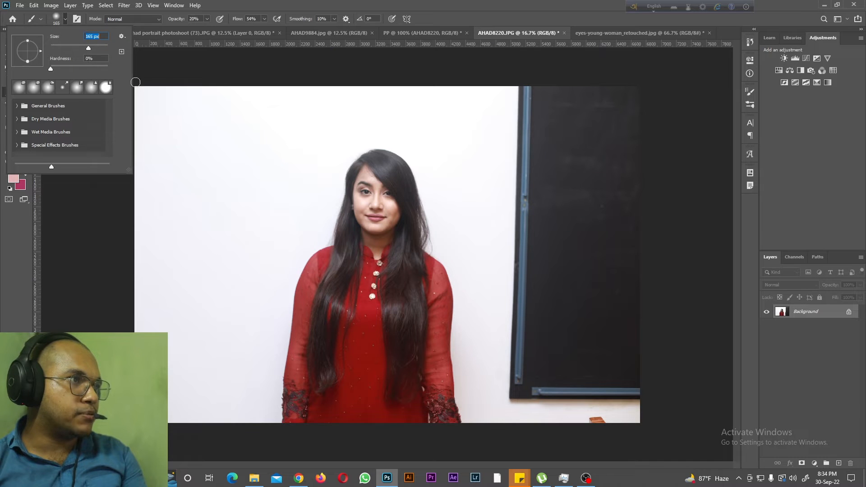
{"action": "left_click", "coordinate": [58, 16]}
{"action": "left_click_drag", "start_coordinate": [247, 149], "coordinate": [170, 137]}
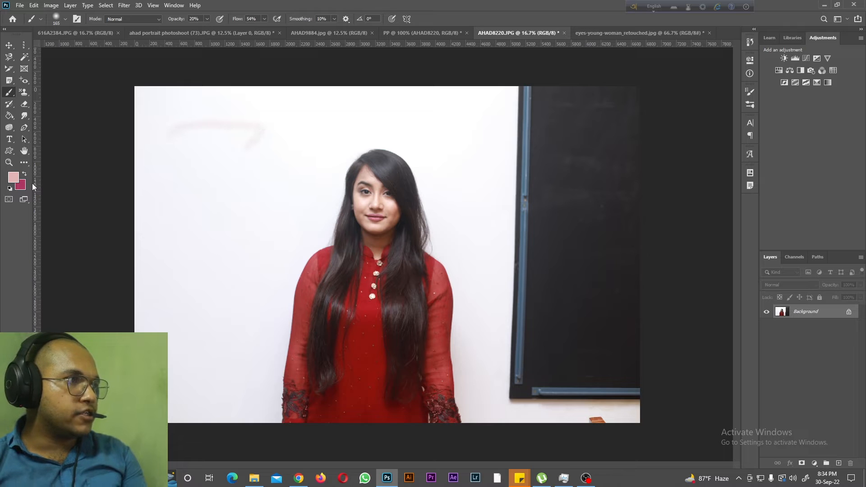
Step: Set the foreground color to bright red, e4100c
{"action": "left_click", "coordinate": [12, 177]}
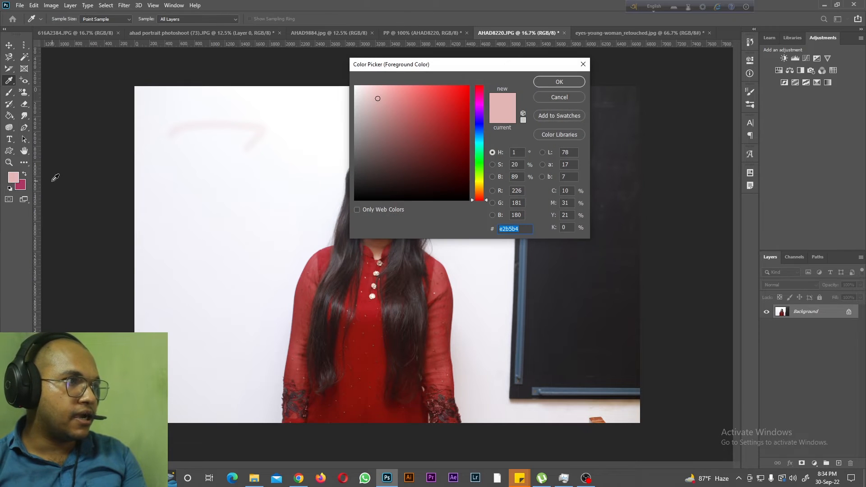
{"action": "left_click", "coordinate": [442, 103]}
{"action": "left_click", "coordinate": [464, 98]}
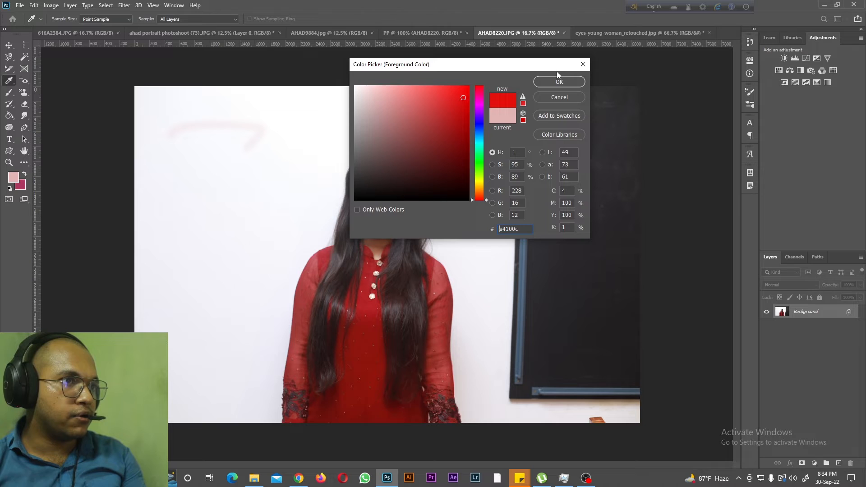
{"action": "left_click", "coordinate": [559, 81]}
Step: Scribble in red on the white wall with the Brush Tool, and undo the painted strokes
{"action": "key", "text": "b"}
{"action": "mouse_move", "coordinate": [238, 139]}
{"action": "left_mouse_down"}
{"action": "mouse_move", "coordinate": [195, 145]}
{"action": "mouse_move", "coordinate": [237, 113]}
{"action": "mouse_move", "coordinate": [310, 130]}
{"action": "mouse_move", "coordinate": [207, 158]}
{"action": "mouse_move", "coordinate": [255, 176]}
{"action": "mouse_move", "coordinate": [189, 185]}
{"action": "mouse_move", "coordinate": [210, 176]}
{"action": "mouse_move", "coordinate": [189, 170]}
{"action": "left_mouse_up"}
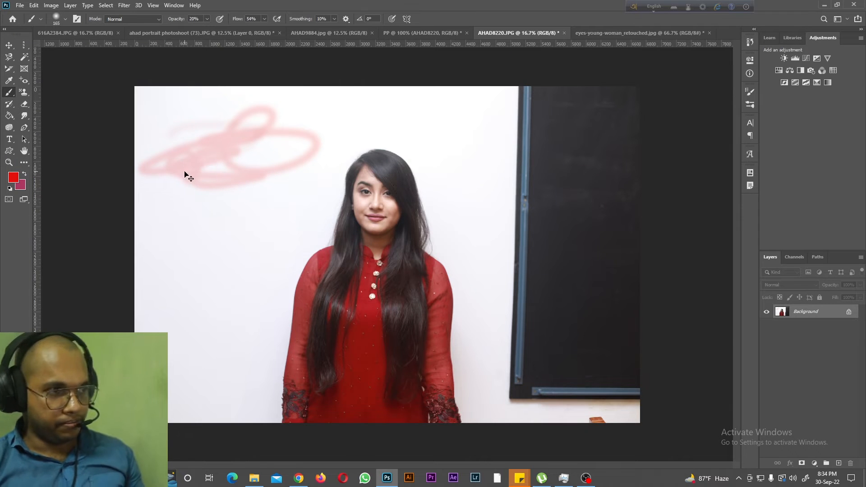
{"action": "key", "text": "ctrl+z"}
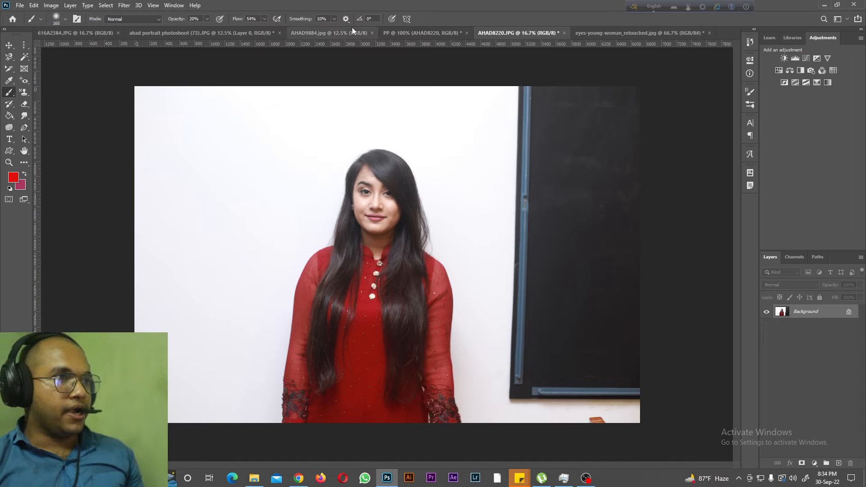
Step: Switch to AHAD9884.jpg and clear the selection around the seated woman
{"action": "left_click", "coordinate": [418, 34]}
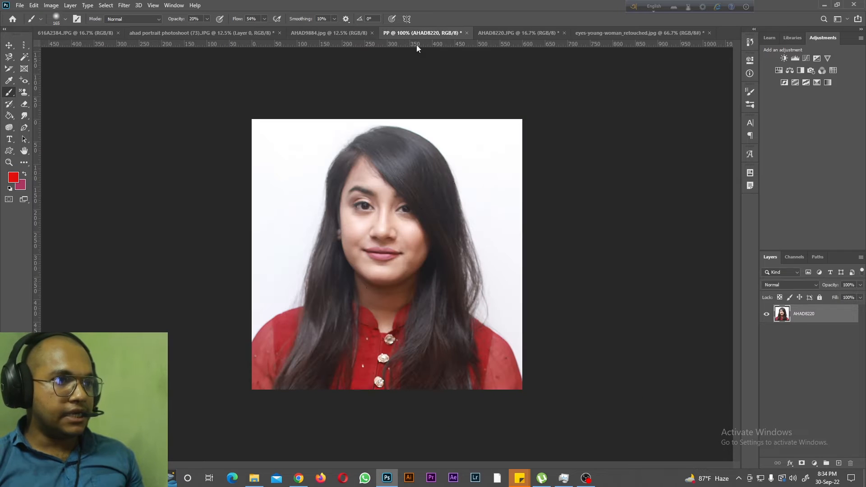
{"action": "left_click", "coordinate": [317, 33]}
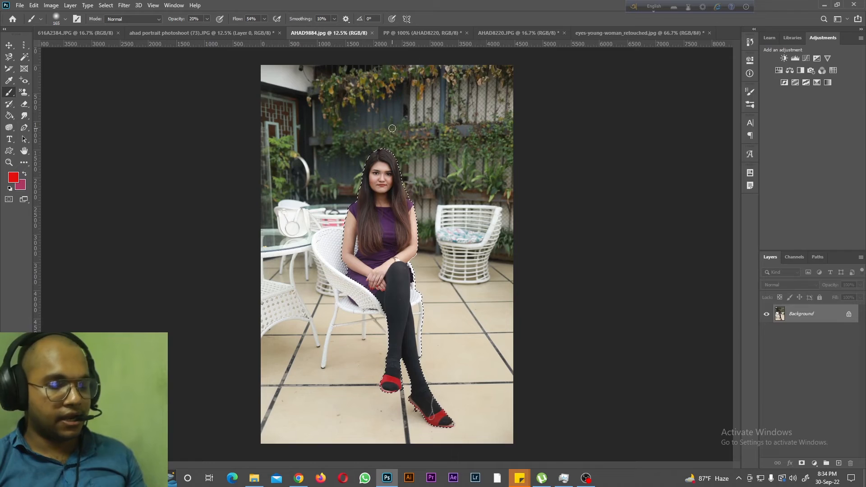
{"action": "key", "text": "ctrl+plus"}
{"action": "key", "text": "ctrl+plus"}
{"action": "key", "text": "ctrl+d"}
{"action": "scroll", "coordinate": [429, 153], "scroll_direction": "up", "scroll_amount": 2}
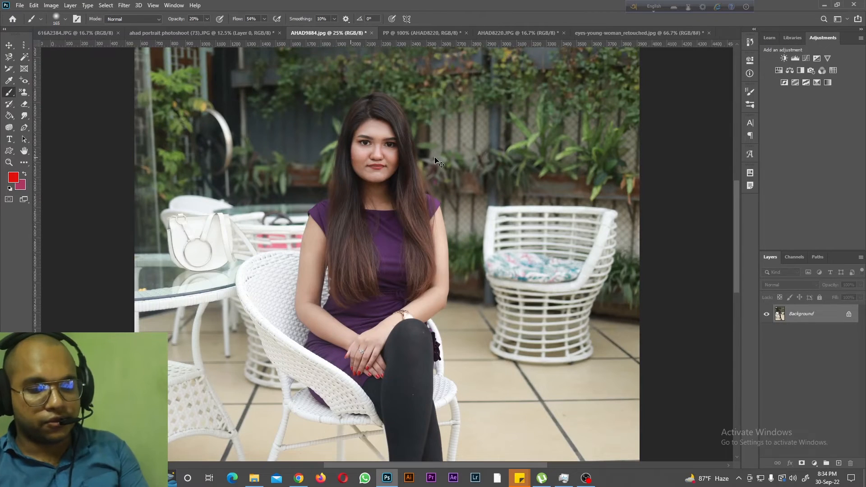
Step: Paint a translucent red stroke down the seated woman's hair with the Brush Tool, and undo it
{"action": "key", "text": "ctrl+plus"}
{"action": "key", "text": "ctrl+plus"}
{"action": "key", "text": "ctrl+minus"}
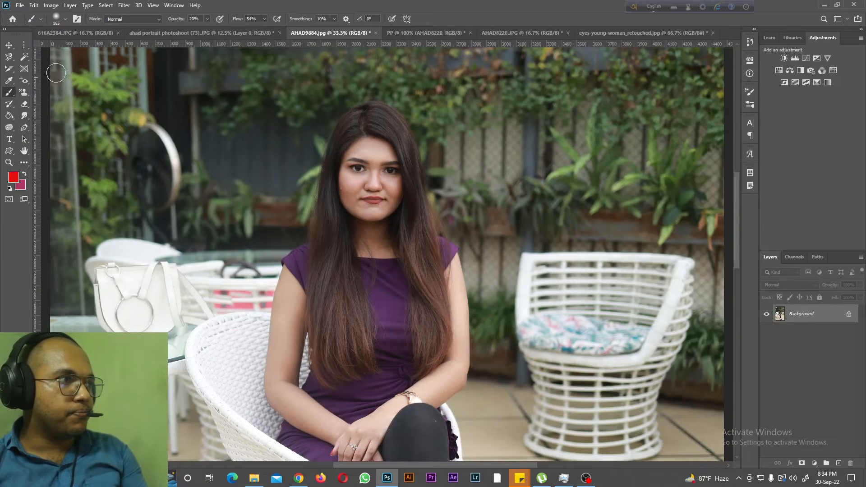
{"action": "left_click_drag", "start_coordinate": [336, 304], "coordinate": [324, 328]}
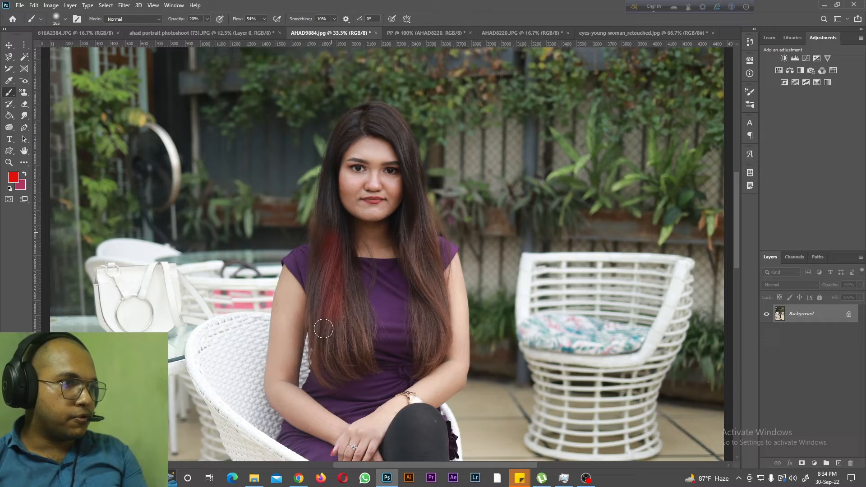
{"action": "key", "text": "ctrl+z"}
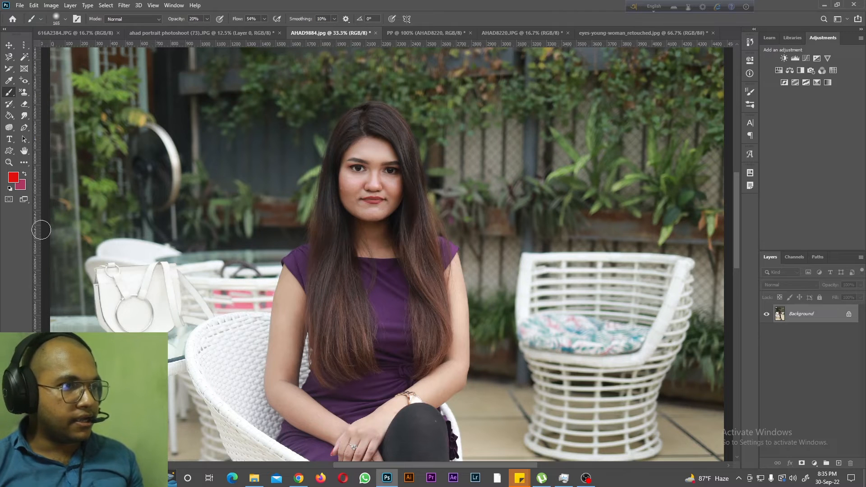
Step: Change the foreground color to purple and brush it over the woman's hair from the crown down both sides
{"action": "left_click", "coordinate": [14, 178]}
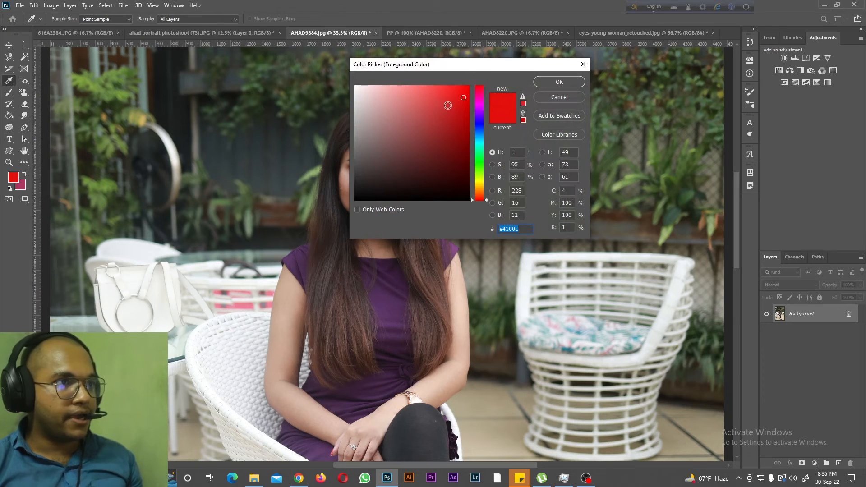
{"action": "left_click", "coordinate": [446, 106]}
{"action": "left_click", "coordinate": [478, 108]}
{"action": "left_click", "coordinate": [441, 114]}
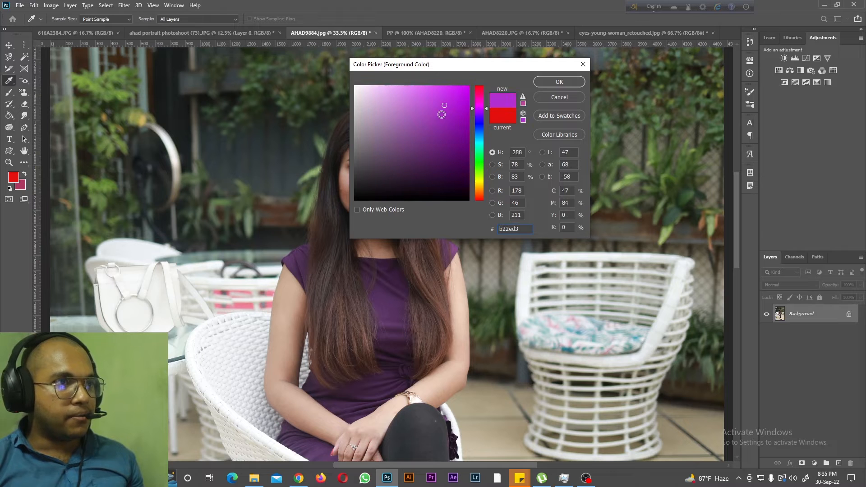
{"action": "left_click", "coordinate": [558, 81]}
{"action": "key", "text": "b"}
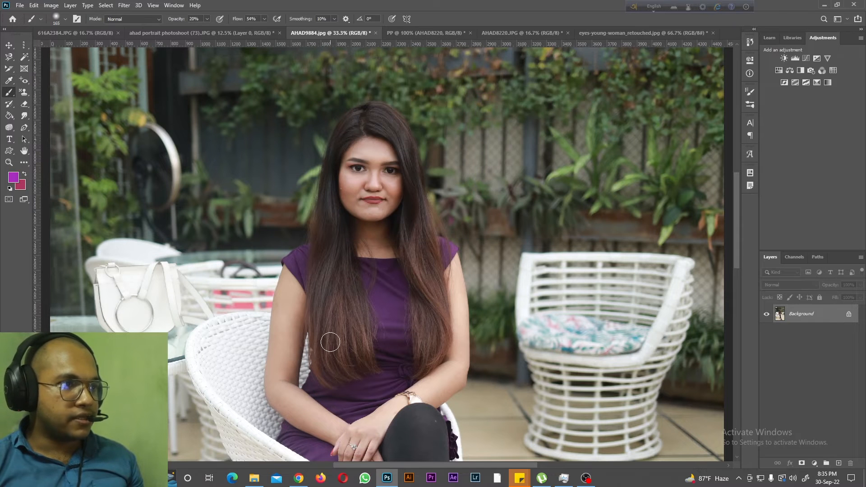
{"action": "mouse_move", "coordinate": [323, 252]}
{"action": "left_mouse_down"}
{"action": "mouse_move", "coordinate": [325, 286]}
{"action": "mouse_move", "coordinate": [325, 179]}
{"action": "mouse_move", "coordinate": [344, 135]}
{"action": "mouse_move", "coordinate": [378, 118]}
{"action": "mouse_move", "coordinate": [404, 155]}
{"action": "mouse_move", "coordinate": [396, 122]}
{"action": "mouse_move", "coordinate": [387, 121]}
{"action": "mouse_move", "coordinate": [424, 182]}
{"action": "mouse_move", "coordinate": [425, 258]}
{"action": "mouse_move", "coordinate": [414, 209]}
{"action": "mouse_move", "coordinate": [419, 313]}
{"action": "mouse_move", "coordinate": [424, 252]}
{"action": "mouse_move", "coordinate": [428, 315]}
{"action": "left_mouse_up"}
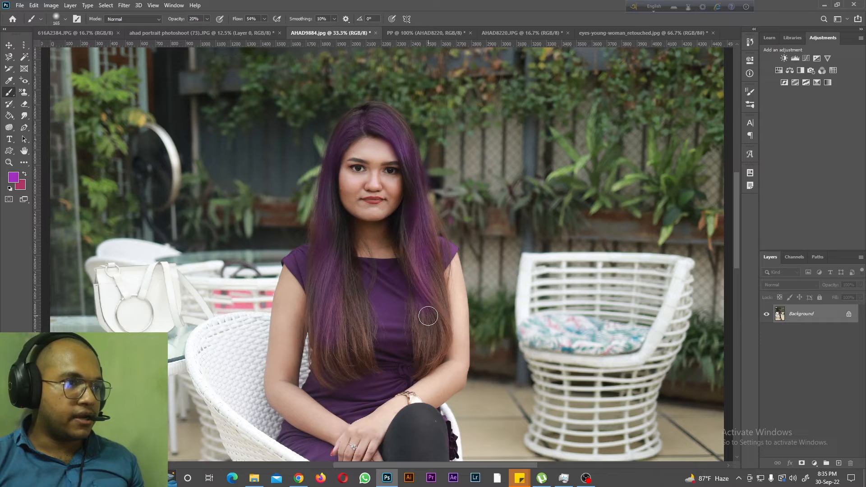
Step: Outline the woman's hair around her face and down both sides with the Lasso Tool
{"action": "left_click", "coordinate": [11, 60]}
{"action": "left_click", "coordinate": [42, 57]}
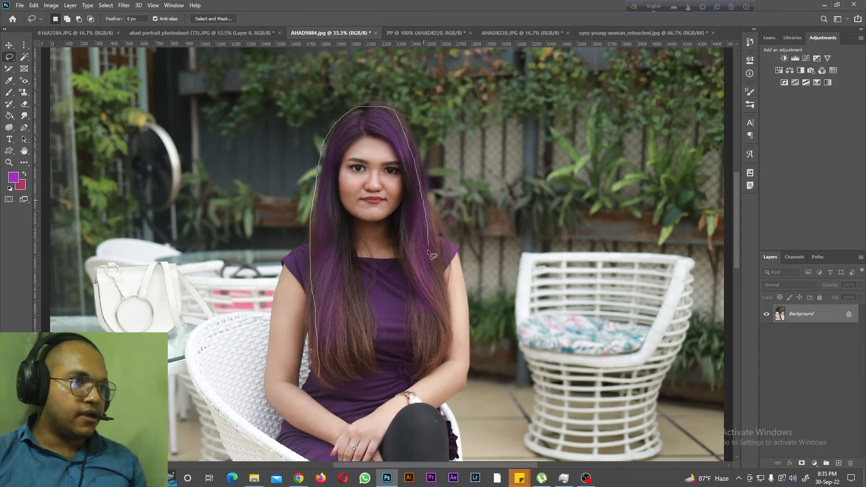
{"action": "left_click_drag", "start_coordinate": [438, 323], "coordinate": [423, 358]}
{"action": "left_click_drag", "start_coordinate": [414, 267], "coordinate": [403, 186]}
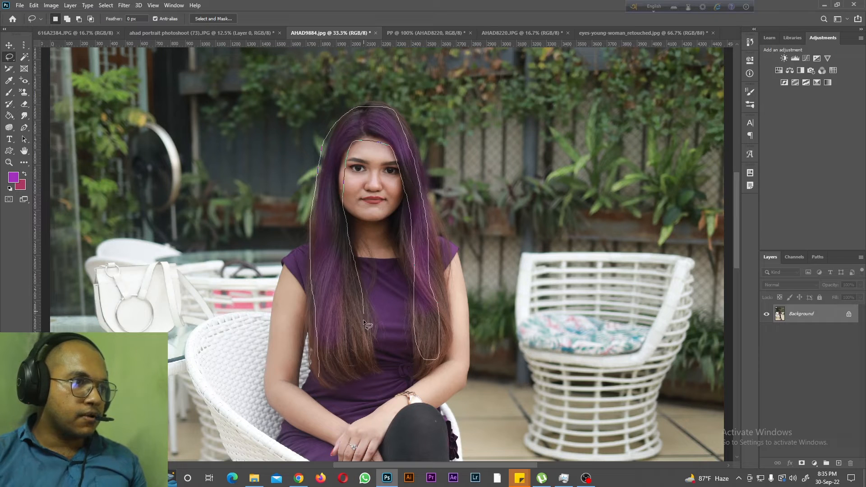
{"action": "left_click_drag", "start_coordinate": [336, 377], "coordinate": [333, 374]}
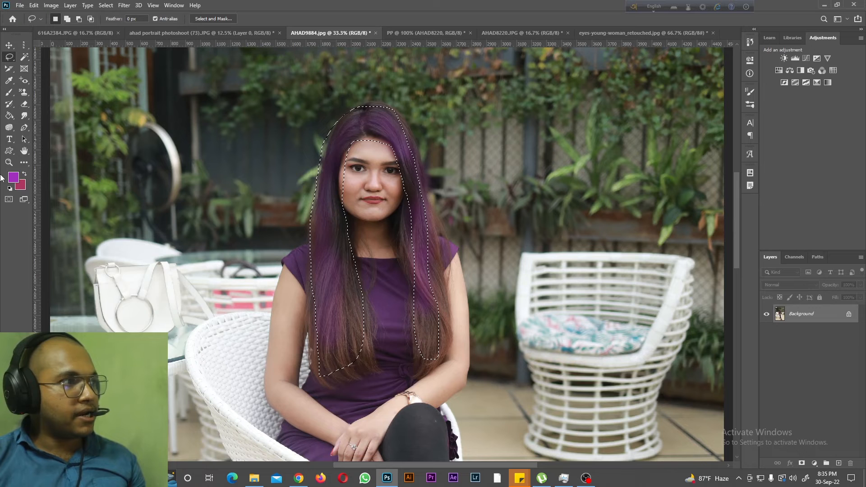
Step: Paint purple over the hair inside the selection with the Brush Tool, raising the brush opacity to 27%
{"action": "right_click", "coordinate": [8, 92]}
{"action": "left_click", "coordinate": [45, 92]}
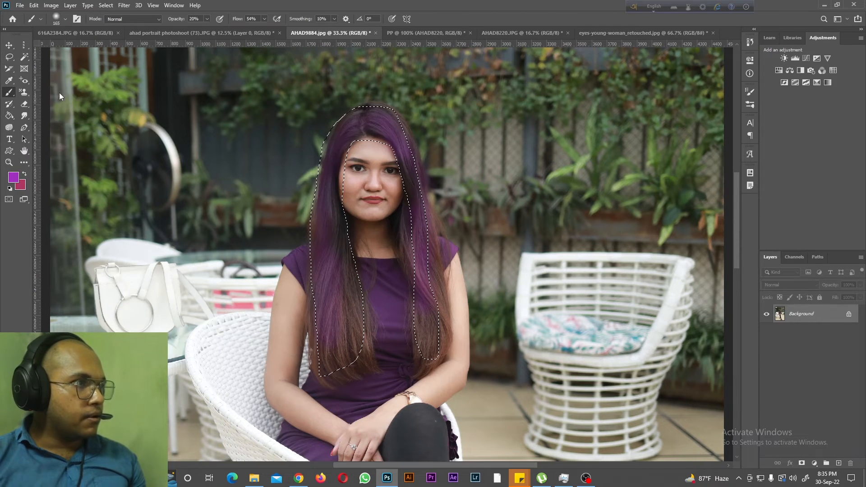
{"action": "mouse_move", "coordinate": [342, 348]}
{"action": "left_mouse_down"}
{"action": "mouse_move", "coordinate": [349, 286]}
{"action": "mouse_move", "coordinate": [334, 251]}
{"action": "mouse_move", "coordinate": [320, 270]}
{"action": "mouse_move", "coordinate": [431, 324]}
{"action": "left_mouse_up"}
{"action": "left_click", "coordinate": [207, 19]}
{"action": "left_click_drag", "start_coordinate": [207, 27], "coordinate": [208, 30]}
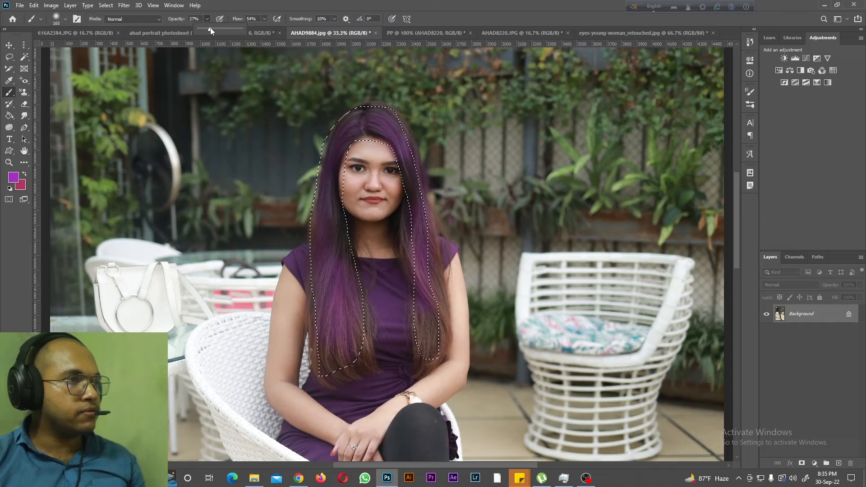
{"action": "mouse_move", "coordinate": [333, 212]}
{"action": "left_mouse_down"}
{"action": "mouse_move", "coordinate": [345, 349]}
{"action": "mouse_move", "coordinate": [323, 297]}
{"action": "left_mouse_up"}
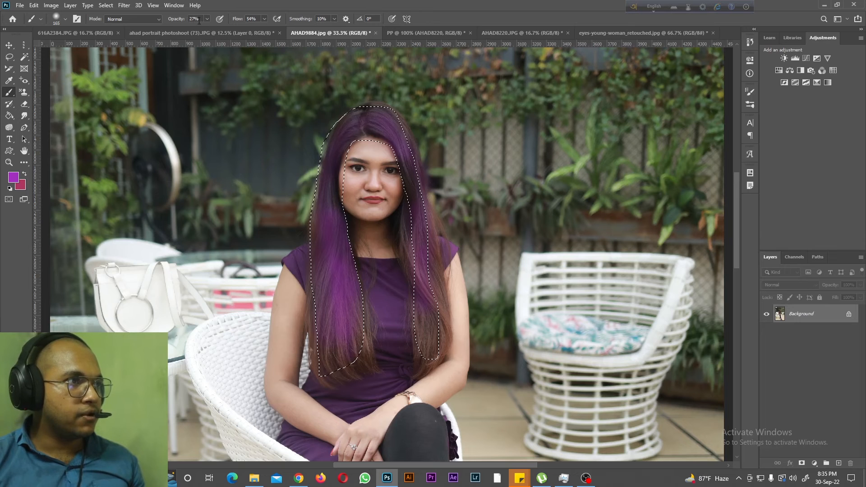
Step: Set the brush opacity to 20%, build up more purple on the selected hair, and clear the selection
{"action": "key", "text": "2"}
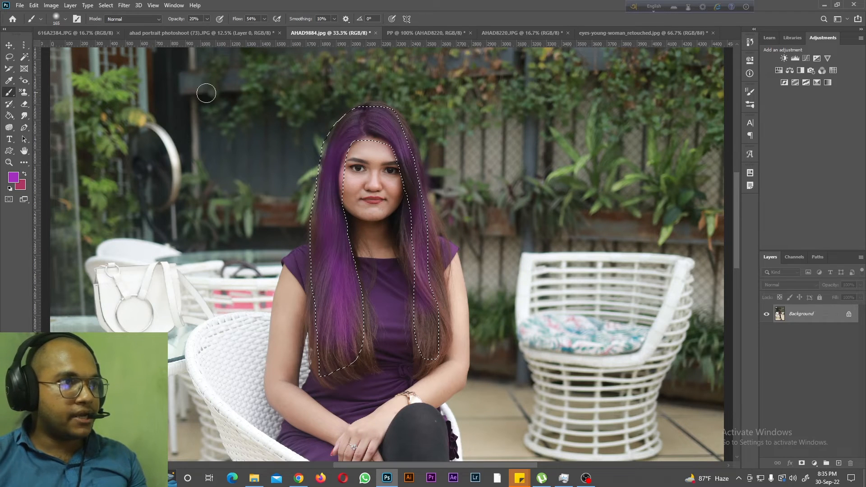
{"action": "mouse_move", "coordinate": [410, 199]}
{"action": "left_mouse_down"}
{"action": "mouse_move", "coordinate": [318, 316]}
{"action": "mouse_move", "coordinate": [338, 364]}
{"action": "mouse_move", "coordinate": [327, 340]}
{"action": "mouse_move", "coordinate": [337, 354]}
{"action": "mouse_move", "coordinate": [361, 323]}
{"action": "left_mouse_up"}
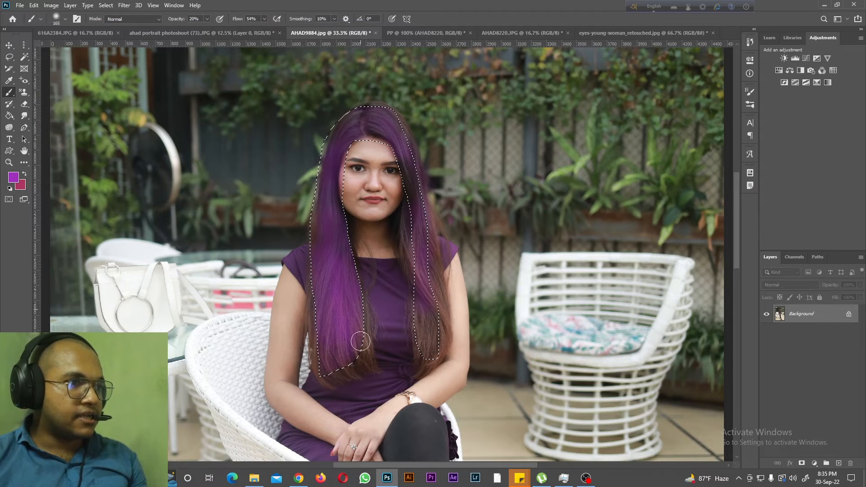
{"action": "mouse_move", "coordinate": [340, 270]}
{"action": "left_mouse_down"}
{"action": "mouse_move", "coordinate": [320, 245]}
{"action": "mouse_move", "coordinate": [339, 155]}
{"action": "mouse_move", "coordinate": [348, 131]}
{"action": "mouse_move", "coordinate": [373, 121]}
{"action": "mouse_move", "coordinate": [401, 158]}
{"action": "mouse_move", "coordinate": [432, 276]}
{"action": "left_mouse_up"}
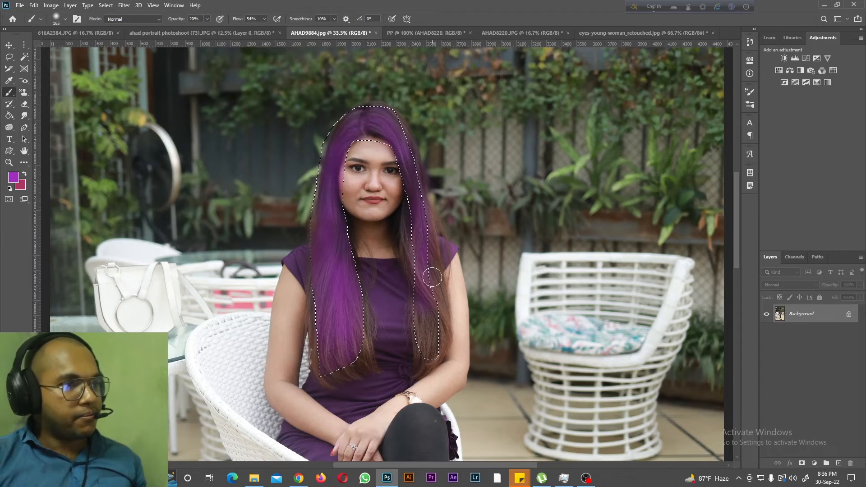
{"action": "key", "text": "ctrl+d"}
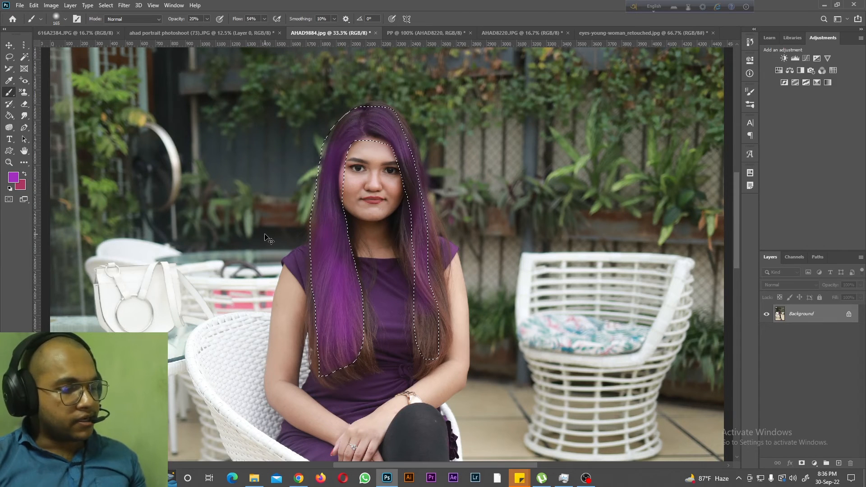
Step: Brush purple over the remaining lower ends of the hair, undoing the stray strokes outside it
{"action": "mouse_move", "coordinate": [320, 336]}
{"action": "left_mouse_down"}
{"action": "mouse_move", "coordinate": [371, 361]}
{"action": "mouse_move", "coordinate": [360, 317]}
{"action": "mouse_move", "coordinate": [363, 307]}
{"action": "mouse_move", "coordinate": [375, 338]}
{"action": "mouse_move", "coordinate": [373, 299]}
{"action": "mouse_move", "coordinate": [367, 357]}
{"action": "mouse_move", "coordinate": [337, 377]}
{"action": "left_mouse_up"}
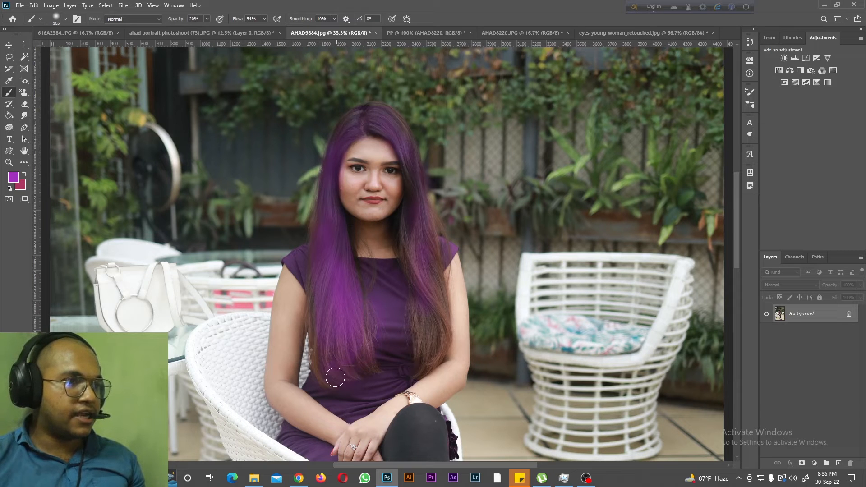
{"action": "mouse_move", "coordinate": [568, 191]}
{"action": "left_mouse_down"}
{"action": "mouse_move", "coordinate": [564, 262]}
{"action": "mouse_move", "coordinate": [646, 388]}
{"action": "mouse_move", "coordinate": [674, 206]}
{"action": "left_mouse_up"}
{"action": "key", "text": "ctrl+z"}
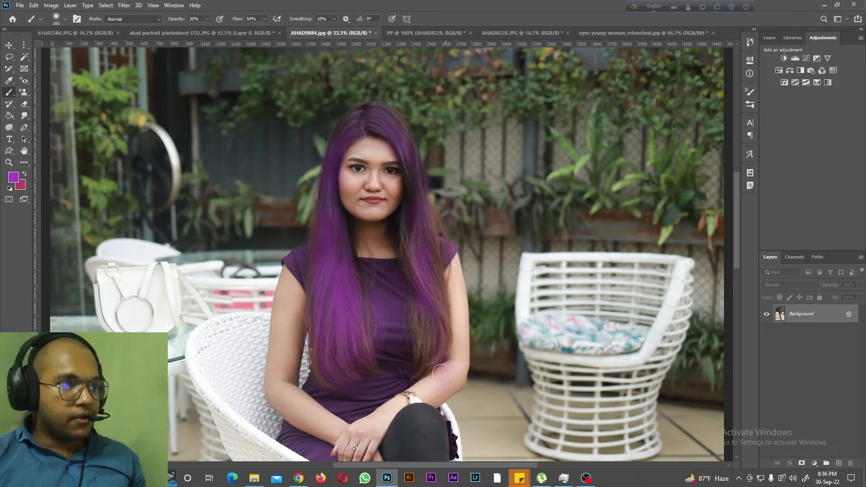
{"action": "key", "text": "ctrl+z"}
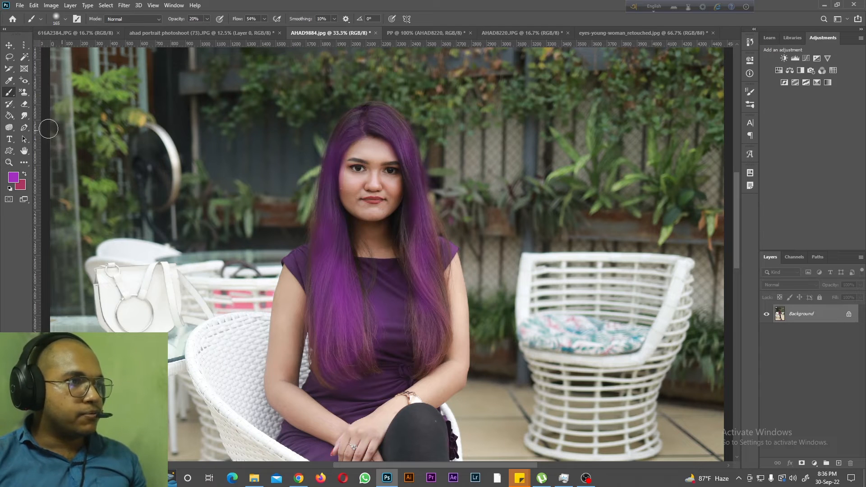
Step: Switch to the Pencil Tool and set its size to 149 px
{"action": "right_click", "coordinate": [9, 93]}
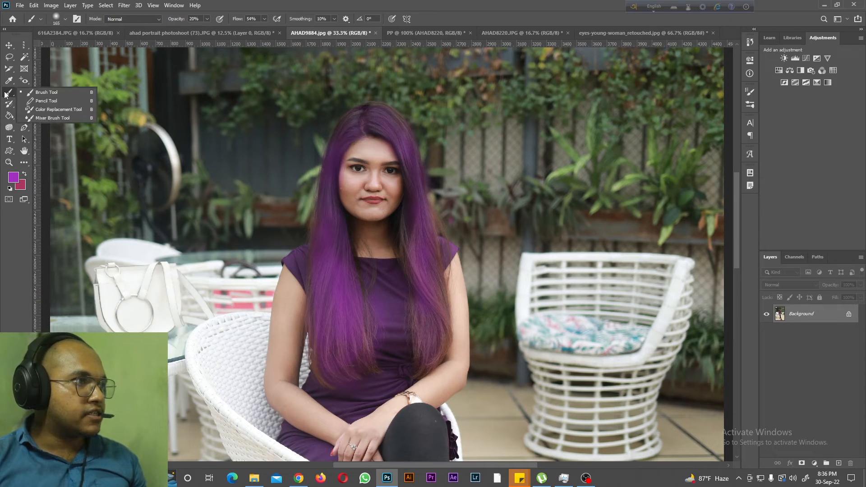
{"action": "left_click", "coordinate": [45, 101]}
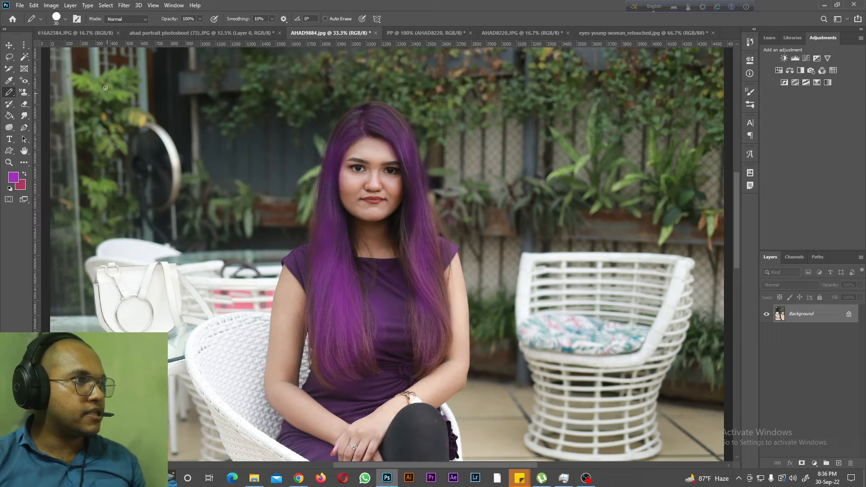
{"action": "left_click", "coordinate": [63, 19]}
{"action": "left_click_drag", "start_coordinate": [59, 47], "coordinate": [96, 47]}
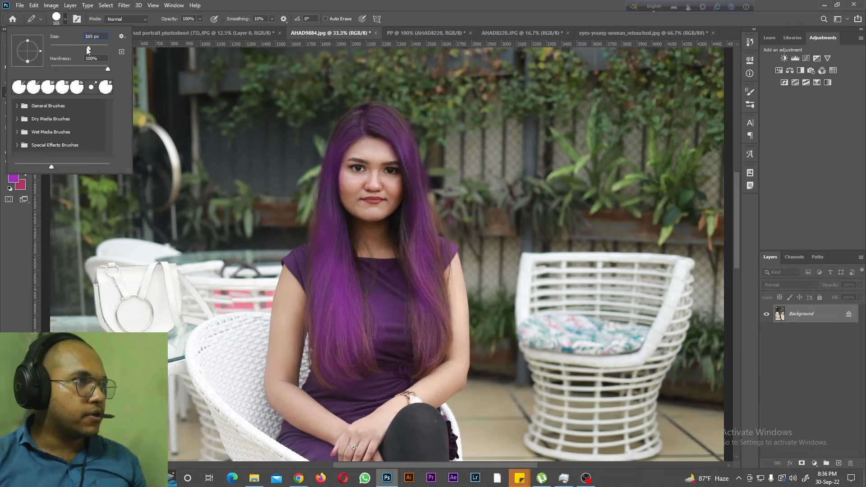
Step: Scribble solid purple pencil strokes over the background on both sides of the woman, and undo them
{"action": "mouse_move", "coordinate": [187, 119]}
{"action": "left_mouse_down"}
{"action": "mouse_move", "coordinate": [203, 167]}
{"action": "mouse_move", "coordinate": [223, 166]}
{"action": "mouse_move", "coordinate": [154, 230]}
{"action": "mouse_move", "coordinate": [131, 234]}
{"action": "left_mouse_up"}
{"action": "mouse_move", "coordinate": [632, 149]}
{"action": "left_mouse_down"}
{"action": "mouse_move", "coordinate": [548, 140]}
{"action": "mouse_move", "coordinate": [625, 284]}
{"action": "mouse_move", "coordinate": [645, 289]}
{"action": "mouse_move", "coordinate": [640, 295]}
{"action": "left_mouse_up"}
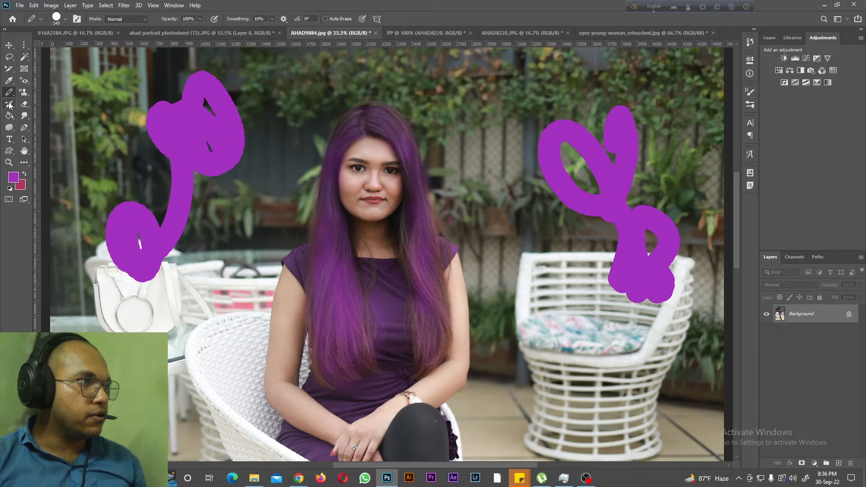
{"action": "key", "text": "ctrl+z"}
{"action": "key", "text": "ctrl+z"}
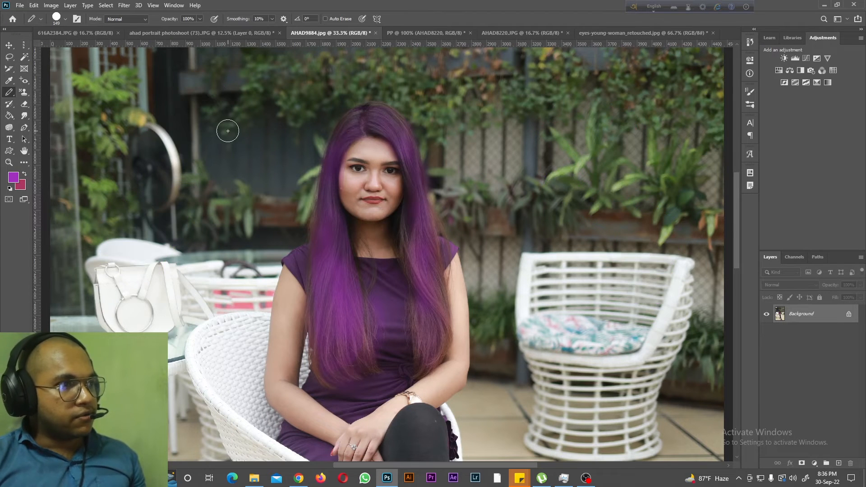
{"action": "right_click", "coordinate": [11, 94]}
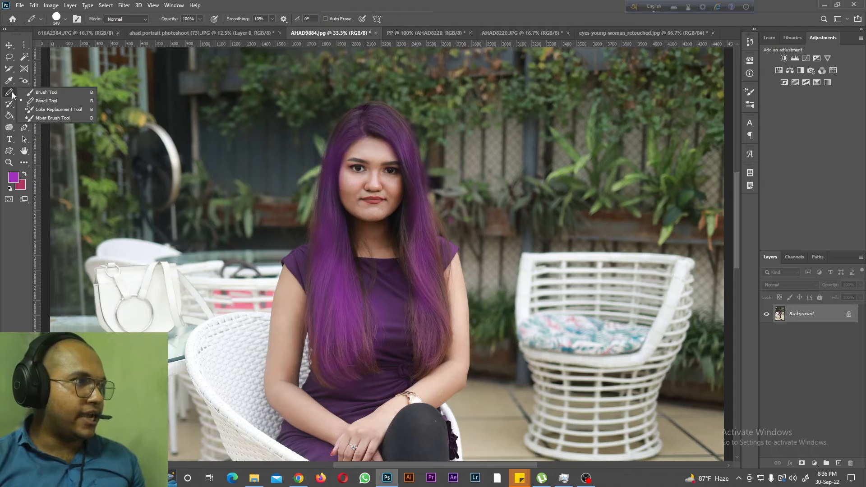
{"action": "left_click", "coordinate": [38, 110]}
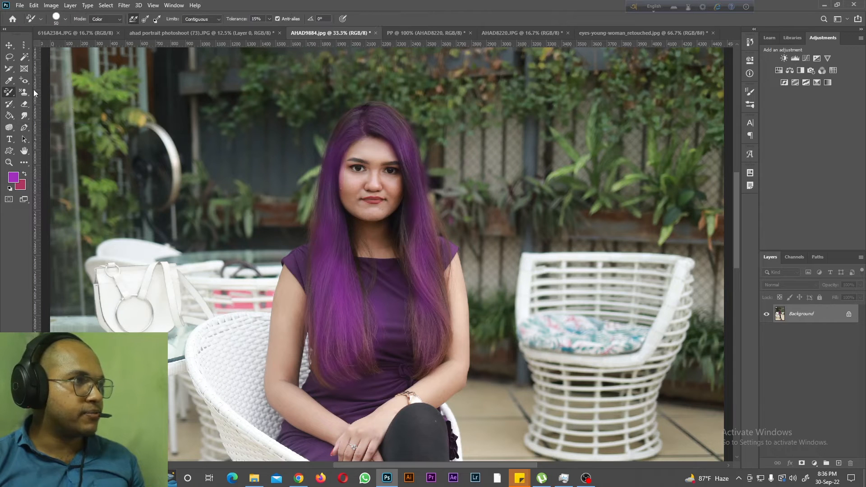
{"action": "right_click", "coordinate": [9, 93]}
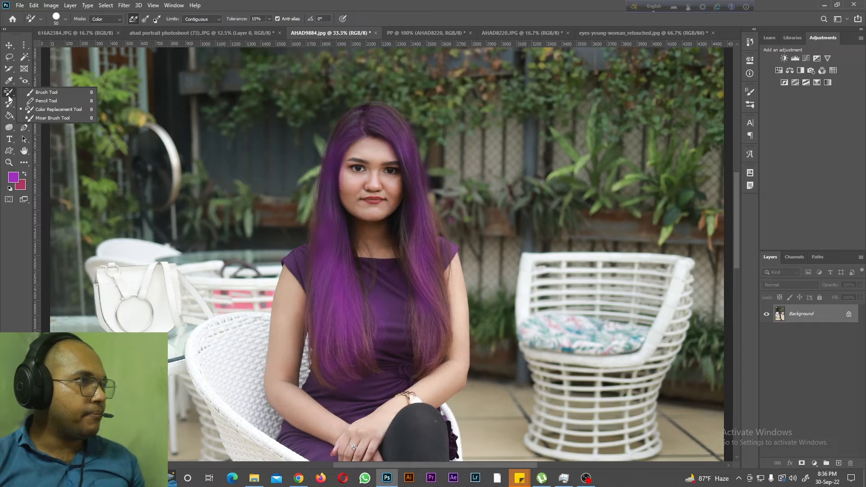
Step: Select the woman's long purple hair with a freehand Lasso outline that leaves out her face and dress
{"action": "left_click", "coordinate": [9, 57]}
{"action": "right_click", "coordinate": [9, 58]}
{"action": "left_click", "coordinate": [45, 57]}
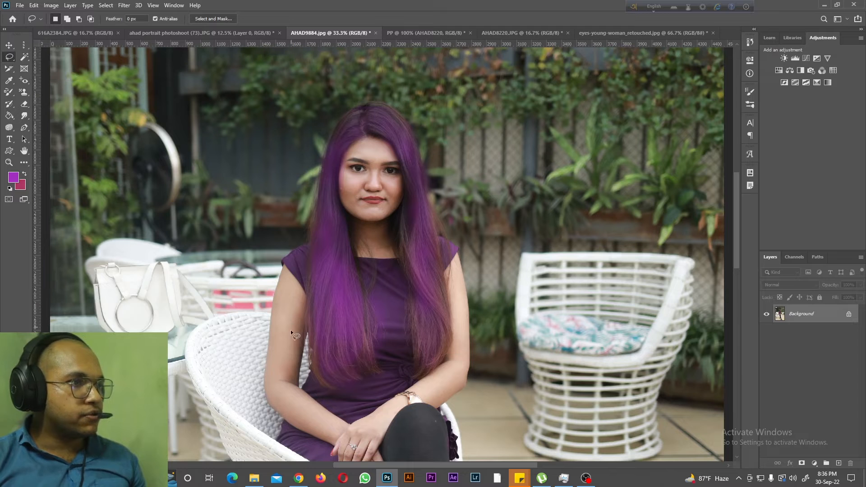
{"action": "left_click_drag", "start_coordinate": [308, 270], "coordinate": [323, 153]}
{"action": "mouse_move", "coordinate": [347, 116]}
{"action": "left_mouse_down"}
{"action": "mouse_move", "coordinate": [386, 105]}
{"action": "mouse_move", "coordinate": [422, 140]}
{"action": "left_mouse_up"}
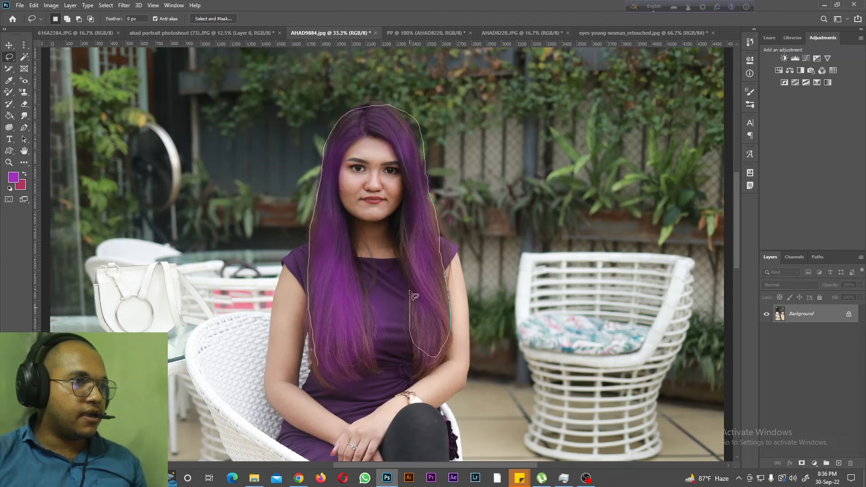
{"action": "mouse_move", "coordinate": [351, 153]}
{"action": "left_mouse_down"}
{"action": "mouse_move", "coordinate": [339, 212]}
{"action": "mouse_move", "coordinate": [368, 278]}
{"action": "mouse_move", "coordinate": [378, 350]}
{"action": "mouse_move", "coordinate": [358, 371]}
{"action": "mouse_move", "coordinate": [318, 351]}
{"action": "left_mouse_up"}
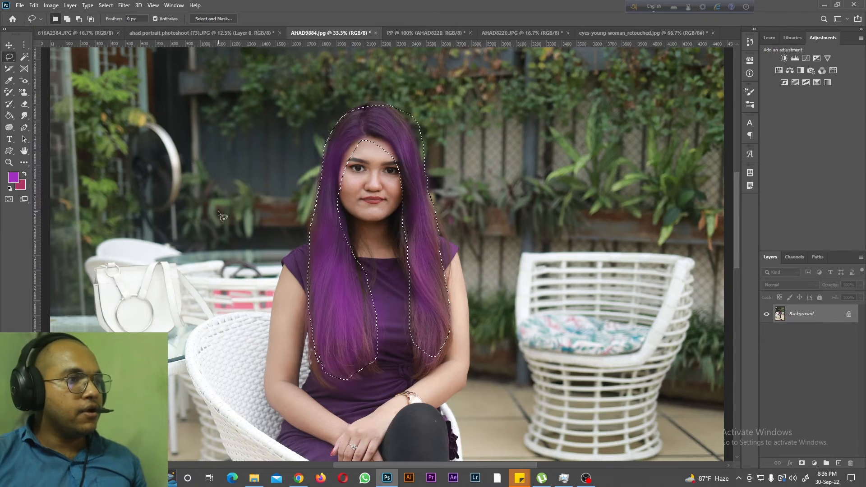
Step: Paint over the selected hair in purple with the Color Replacement tool at 8% tolerance
{"action": "left_click", "coordinate": [14, 96]}
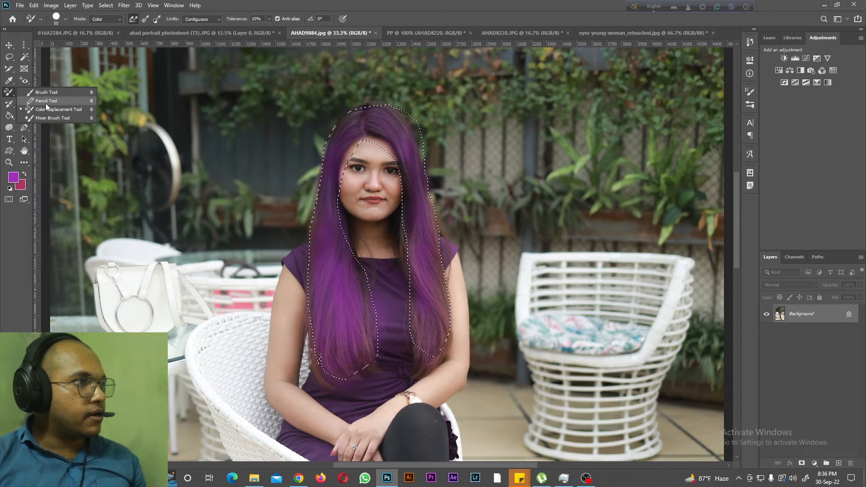
{"action": "left_click", "coordinate": [55, 110]}
{"action": "left_click_drag", "start_coordinate": [357, 284], "coordinate": [367, 350]}
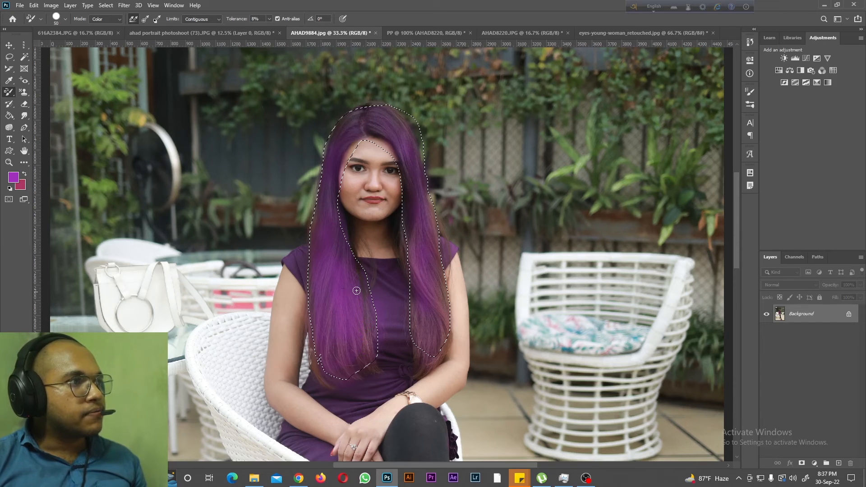
Step: Paint the background of the PP portrait pink around the woman with the Mixer Brush tool
{"action": "right_click", "coordinate": [9, 92]}
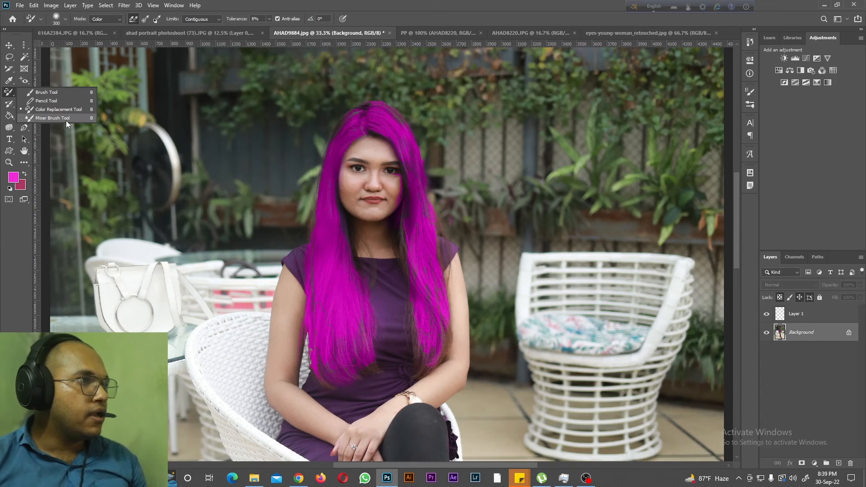
{"action": "left_click", "coordinate": [65, 118]}
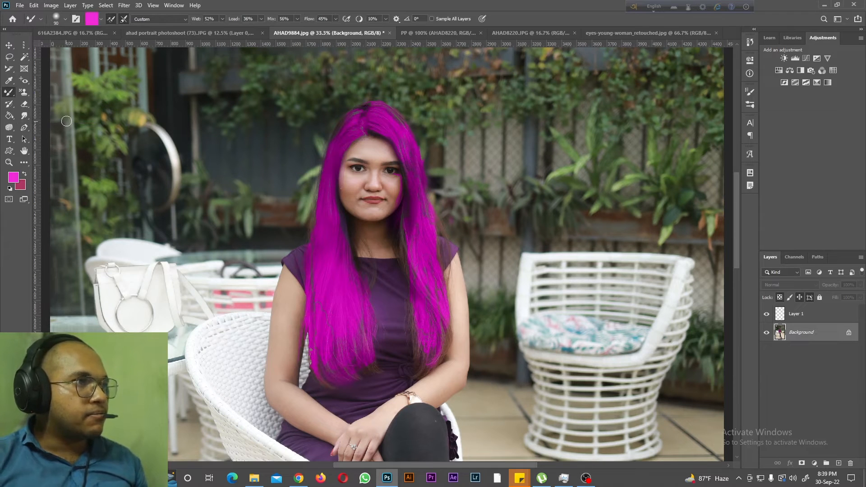
{"action": "left_click", "coordinate": [805, 319]}
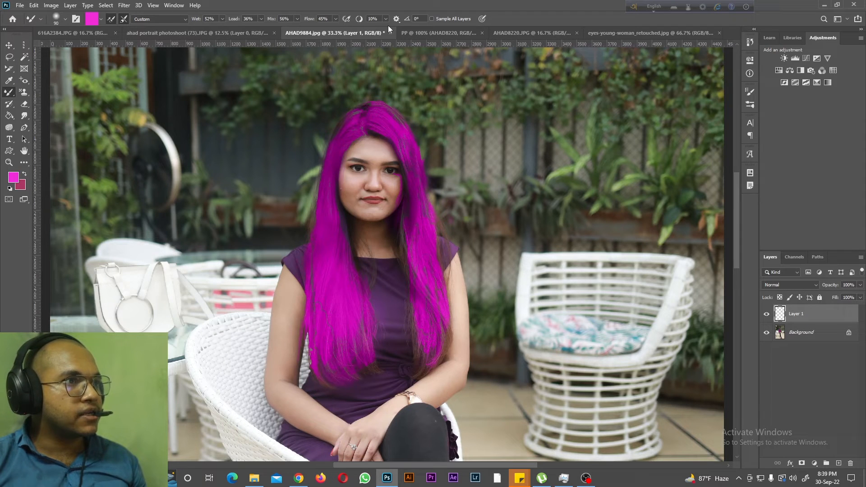
{"action": "left_click", "coordinate": [552, 32]}
{"action": "left_click", "coordinate": [462, 34]}
{"action": "mouse_move", "coordinate": [499, 211]}
{"action": "left_mouse_down"}
{"action": "mouse_move", "coordinate": [476, 147]}
{"action": "mouse_move", "coordinate": [488, 160]}
{"action": "mouse_move", "coordinate": [286, 119]}
{"action": "mouse_move", "coordinate": [257, 181]}
{"action": "mouse_move", "coordinate": [258, 124]}
{"action": "mouse_move", "coordinate": [267, 243]}
{"action": "mouse_move", "coordinate": [261, 288]}
{"action": "mouse_move", "coordinate": [254, 258]}
{"action": "mouse_move", "coordinate": [264, 117]}
{"action": "mouse_move", "coordinate": [257, 271]}
{"action": "mouse_move", "coordinate": [316, 131]}
{"action": "mouse_move", "coordinate": [284, 251]}
{"action": "mouse_move", "coordinate": [290, 237]}
{"action": "mouse_move", "coordinate": [312, 166]}
{"action": "mouse_move", "coordinate": [263, 278]}
{"action": "mouse_move", "coordinate": [311, 121]}
{"action": "mouse_move", "coordinate": [361, 106]}
{"action": "mouse_move", "coordinate": [487, 121]}
{"action": "mouse_move", "coordinate": [459, 126]}
{"action": "mouse_move", "coordinate": [477, 128]}
{"action": "mouse_move", "coordinate": [492, 168]}
{"action": "mouse_move", "coordinate": [519, 198]}
{"action": "mouse_move", "coordinate": [459, 146]}
{"action": "mouse_move", "coordinate": [506, 257]}
{"action": "mouse_move", "coordinate": [460, 141]}
{"action": "mouse_move", "coordinate": [515, 287]}
{"action": "mouse_move", "coordinate": [514, 334]}
{"action": "mouse_move", "coordinate": [483, 301]}
{"action": "mouse_move", "coordinate": [478, 311]}
{"action": "mouse_move", "coordinate": [477, 218]}
{"action": "mouse_move", "coordinate": [445, 127]}
{"action": "mouse_move", "coordinate": [379, 76]}
{"action": "mouse_move", "coordinate": [359, 120]}
{"action": "mouse_move", "coordinate": [305, 117]}
{"action": "mouse_move", "coordinate": [612, 118]}
{"action": "mouse_move", "coordinate": [349, 125]}
{"action": "mouse_move", "coordinate": [331, 135]}
{"action": "mouse_move", "coordinate": [291, 194]}
{"action": "mouse_move", "coordinate": [326, 136]}
{"action": "mouse_move", "coordinate": [305, 219]}
{"action": "mouse_move", "coordinate": [247, 325]}
{"action": "left_mouse_up"}
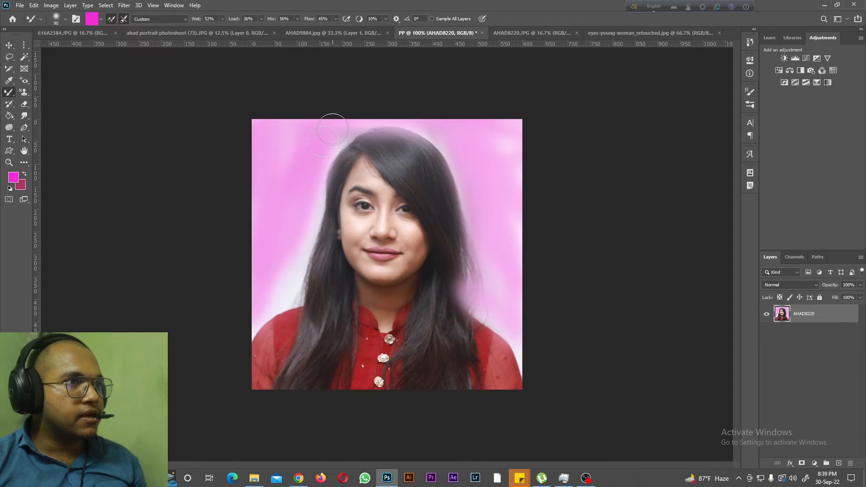
{"action": "mouse_move", "coordinate": [281, 271]}
{"action": "left_mouse_down"}
{"action": "mouse_move", "coordinate": [263, 307]}
{"action": "mouse_move", "coordinate": [325, 130]}
{"action": "mouse_move", "coordinate": [431, 119]}
{"action": "mouse_move", "coordinate": [496, 141]}
{"action": "mouse_move", "coordinate": [508, 327]}
{"action": "mouse_move", "coordinate": [460, 132]}
{"action": "mouse_move", "coordinate": [313, 125]}
{"action": "mouse_move", "coordinate": [271, 279]}
{"action": "mouse_move", "coordinate": [275, 305]}
{"action": "left_mouse_up"}
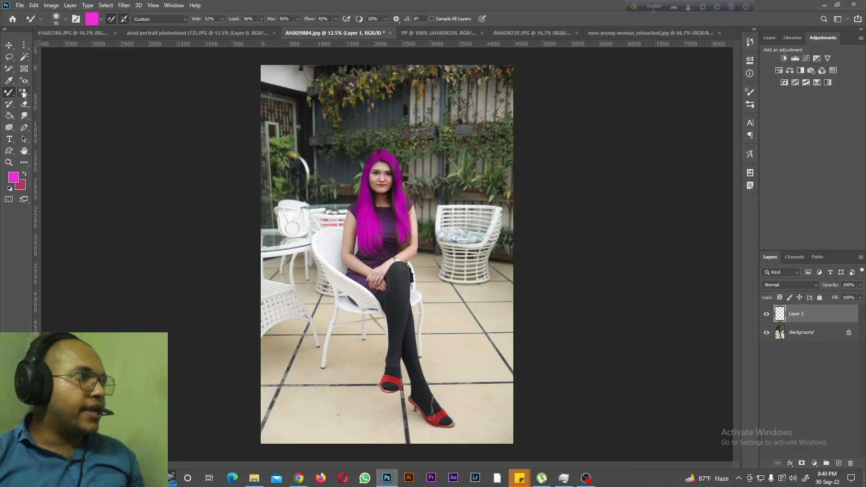
Step: Set the Clone Stamp tool to 100% opacity and clone white wall over the blackboard's upper area and left frame in AHAD8220.JPG
{"action": "left_click", "coordinate": [23, 93]}
{"action": "left_click", "coordinate": [76, 93]}
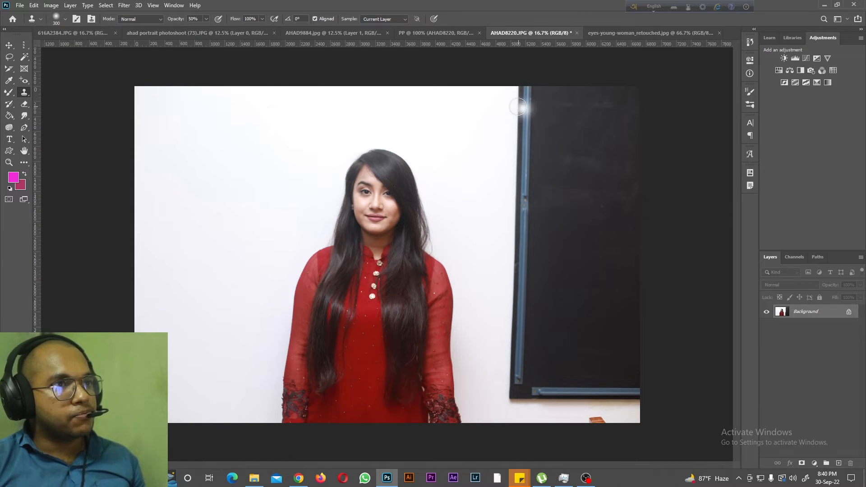
{"action": "left_click", "coordinate": [207, 21]}
{"action": "left_click_drag", "start_coordinate": [205, 28], "coordinate": [281, 23]}
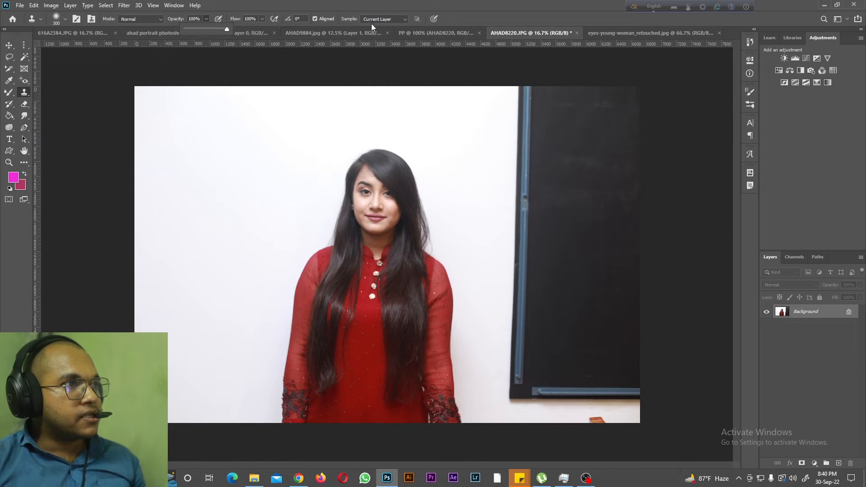
{"action": "mouse_move", "coordinate": [501, 93]}
{"action": "left_mouse_down"}
{"action": "mouse_move", "coordinate": [637, 95]}
{"action": "mouse_move", "coordinate": [481, 99]}
{"action": "mouse_move", "coordinate": [646, 98]}
{"action": "mouse_move", "coordinate": [482, 111]}
{"action": "mouse_move", "coordinate": [643, 114]}
{"action": "mouse_move", "coordinate": [689, 128]}
{"action": "mouse_move", "coordinate": [536, 133]}
{"action": "mouse_move", "coordinate": [574, 139]}
{"action": "mouse_move", "coordinate": [501, 148]}
{"action": "mouse_move", "coordinate": [594, 165]}
{"action": "mouse_move", "coordinate": [562, 171]}
{"action": "mouse_move", "coordinate": [631, 174]}
{"action": "mouse_move", "coordinate": [535, 158]}
{"action": "mouse_move", "coordinate": [552, 177]}
{"action": "mouse_move", "coordinate": [519, 357]}
{"action": "mouse_move", "coordinate": [500, 169]}
{"action": "mouse_move", "coordinate": [532, 293]}
{"action": "mouse_move", "coordinate": [536, 360]}
{"action": "left_mouse_up"}
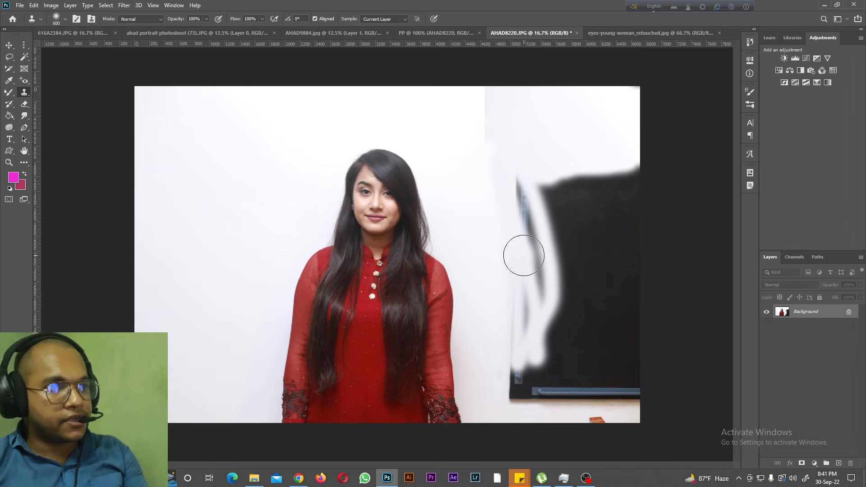
Step: Enlarge the Clone Stamp brush to 1200 px and clone wall over the middle and lower parts of the blackboard
{"action": "key", "text": "bracketright"}
{"action": "key", "text": "bracketright"}
{"action": "key", "text": "bracketright"}
{"action": "key", "text": "bracketright"}
{"action": "key", "text": "bracketright"}
{"action": "key", "text": "bracketright"}
{"action": "mouse_move", "coordinate": [523, 189]}
{"action": "left_mouse_down"}
{"action": "mouse_move", "coordinate": [535, 325]}
{"action": "mouse_move", "coordinate": [531, 195]}
{"action": "mouse_move", "coordinate": [546, 387]}
{"action": "mouse_move", "coordinate": [562, 171]}
{"action": "mouse_move", "coordinate": [557, 325]}
{"action": "mouse_move", "coordinate": [502, 189]}
{"action": "mouse_move", "coordinate": [493, 106]}
{"action": "mouse_move", "coordinate": [552, 440]}
{"action": "mouse_move", "coordinate": [540, 387]}
{"action": "mouse_move", "coordinate": [523, 383]}
{"action": "mouse_move", "coordinate": [581, 391]}
{"action": "mouse_move", "coordinate": [594, 405]}
{"action": "mouse_move", "coordinate": [584, 291]}
{"action": "mouse_move", "coordinate": [550, 338]}
{"action": "left_mouse_up"}
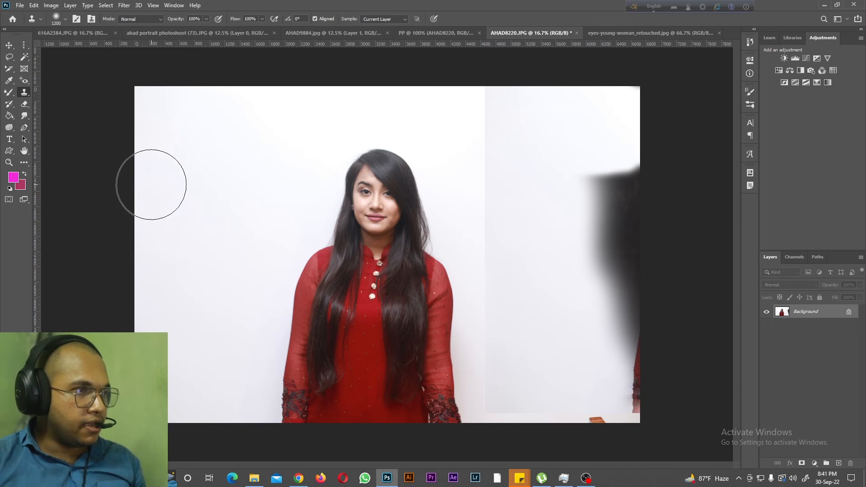
Step: Clone clean wall from the photo's left side over the remaining black area and stray sleeve at the right edge
{"action": "left_click", "coordinate": [149, 114], "text": "alt"}
{"action": "left_click_drag", "start_coordinate": [480, 151], "coordinate": [502, 93]}
{"action": "mouse_move", "coordinate": [631, 324]}
{"action": "left_mouse_down"}
{"action": "mouse_move", "coordinate": [593, 180]}
{"action": "mouse_move", "coordinate": [620, 342]}
{"action": "left_mouse_up"}
{"action": "left_click", "coordinate": [172, 160], "text": "alt"}
{"action": "mouse_move", "coordinate": [624, 298]}
{"action": "left_mouse_down"}
{"action": "mouse_move", "coordinate": [634, 312]}
{"action": "mouse_move", "coordinate": [635, 408]}
{"action": "mouse_move", "coordinate": [616, 275]}
{"action": "mouse_move", "coordinate": [619, 384]}
{"action": "mouse_move", "coordinate": [602, 412]}
{"action": "mouse_move", "coordinate": [570, 407]}
{"action": "mouse_move", "coordinate": [584, 405]}
{"action": "mouse_move", "coordinate": [576, 400]}
{"action": "mouse_move", "coordinate": [671, 428]}
{"action": "mouse_move", "coordinate": [631, 433]}
{"action": "mouse_move", "coordinate": [590, 412]}
{"action": "left_mouse_up"}
{"action": "left_click", "coordinate": [153, 129], "text": "alt"}
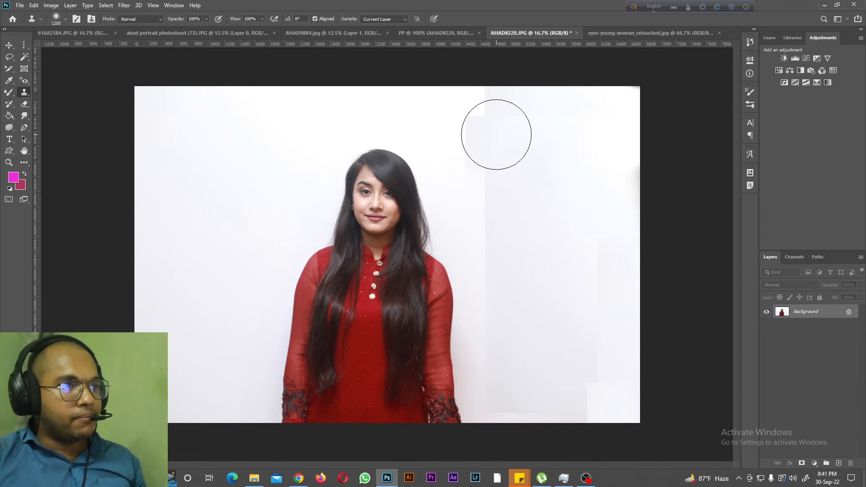
Step: Clone wall texture over the visible seams and the reddish smear to the right of the woman
{"action": "left_click", "coordinate": [150, 123], "text": "alt"}
{"action": "mouse_move", "coordinate": [470, 100]}
{"action": "left_mouse_down"}
{"action": "mouse_move", "coordinate": [480, 93]}
{"action": "mouse_move", "coordinate": [516, 106]}
{"action": "mouse_move", "coordinate": [508, 139]}
{"action": "mouse_move", "coordinate": [479, 72]}
{"action": "mouse_move", "coordinate": [528, 116]}
{"action": "mouse_move", "coordinate": [507, 172]}
{"action": "mouse_move", "coordinate": [504, 241]}
{"action": "mouse_move", "coordinate": [491, 195]}
{"action": "left_mouse_up"}
{"action": "left_click", "coordinate": [206, 200], "text": "alt"}
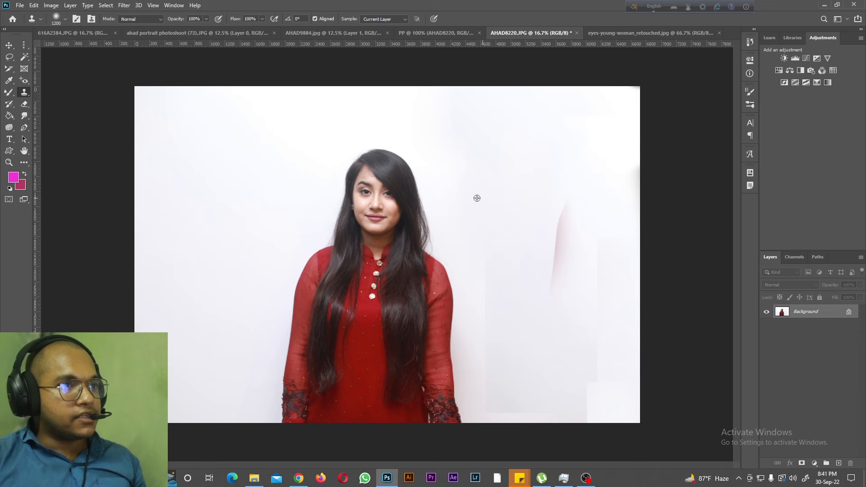
{"action": "left_click", "coordinate": [240, 181], "text": "alt"}
{"action": "mouse_move", "coordinate": [554, 199]}
{"action": "left_mouse_down"}
{"action": "mouse_move", "coordinate": [546, 319]}
{"action": "mouse_move", "coordinate": [573, 405]}
{"action": "mouse_move", "coordinate": [535, 370]}
{"action": "mouse_move", "coordinate": [584, 406]}
{"action": "left_mouse_up"}
{"action": "left_click", "coordinate": [217, 288], "text": "alt"}
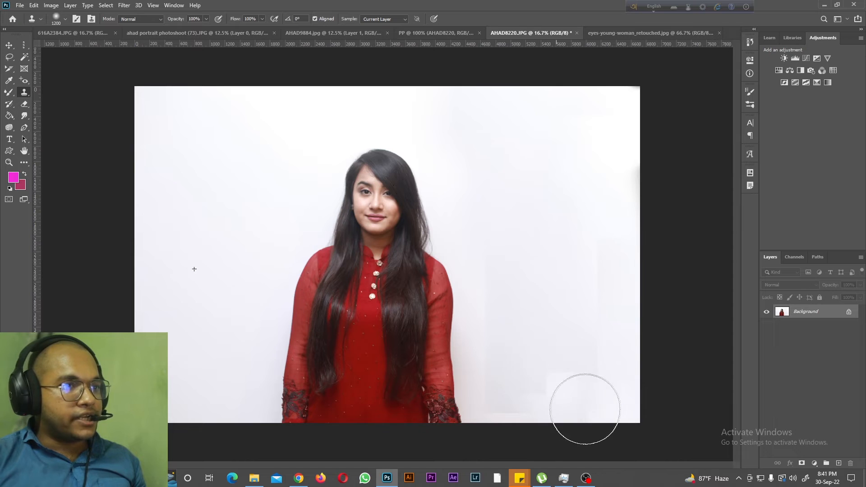
Step: Reduce the Clone Stamp brush to 150 px for retouching the buttons on the red dress
{"action": "right_click", "coordinate": [26, 93]}
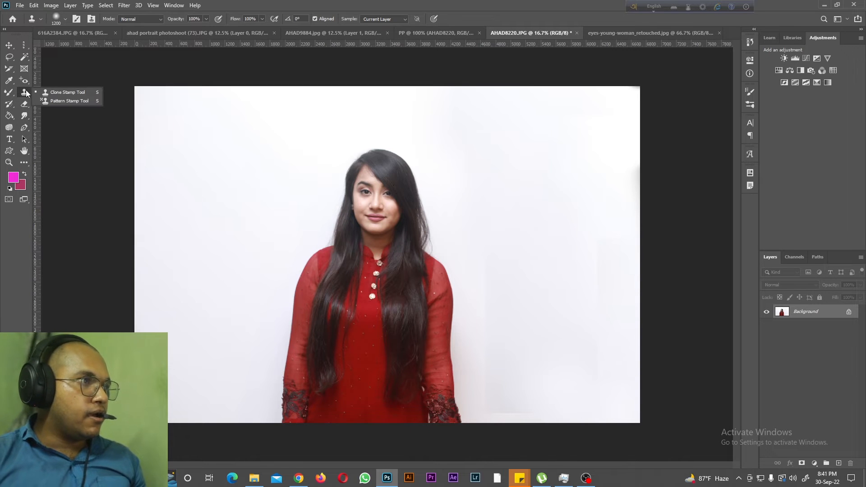
{"action": "left_click", "coordinate": [59, 92]}
{"action": "key", "text": "ctrl+plus"}
{"action": "key", "text": "ctrl+plus"}
{"action": "key", "text": "ctrl+plus"}
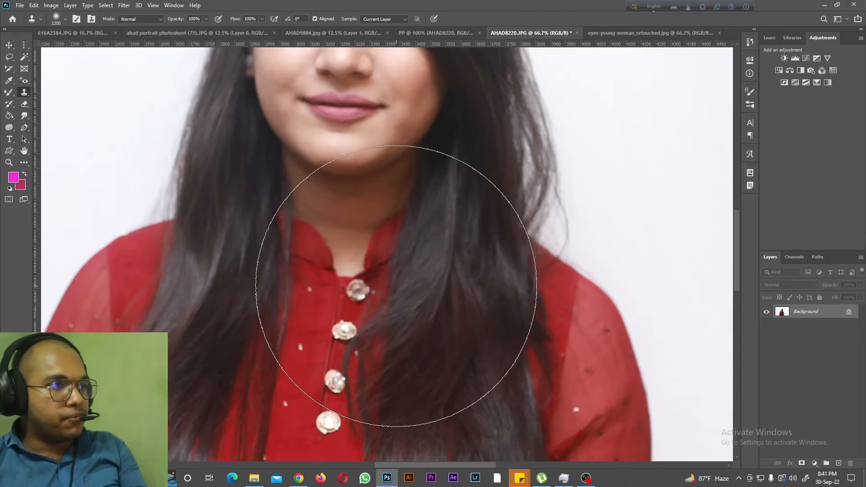
{"action": "scroll", "coordinate": [396, 285], "scroll_direction": "down", "scroll_amount": 1}
{"action": "key", "text": "ctrl+plus"}
{"action": "scroll", "coordinate": [367, 311], "scroll_direction": "down", "scroll_amount": 2}
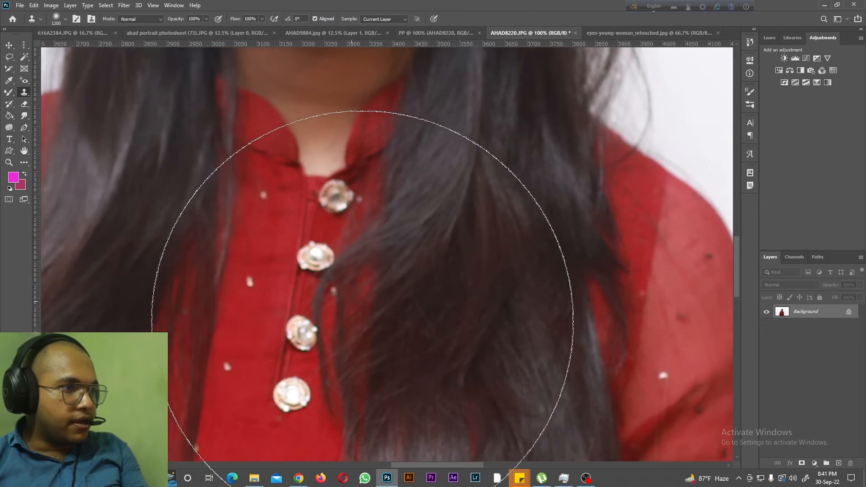
{"action": "key", "text": "ctrl+plus"}
{"action": "scroll", "coordinate": [236, 320], "scroll_direction": "down", "scroll_amount": 2}
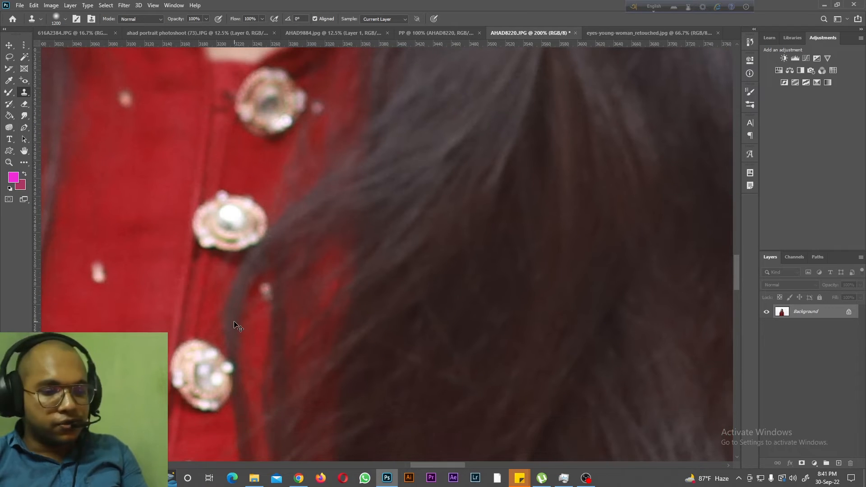
{"action": "key", "text": "ctrl+minus"}
{"action": "key", "text": "bracketleft"}
{"action": "key", "text": "bracketleft"}
{"action": "key", "text": "bracketleft"}
{"action": "key", "text": "bracketleft"}
{"action": "key", "text": "bracketleft"}
{"action": "key", "text": "bracketleft"}
{"action": "key", "text": "bracketleft"}
{"action": "key", "text": "bracketleft"}
{"action": "key", "text": "bracketleft"}
{"action": "key", "text": "bracketleft"}
{"action": "key", "text": "bracketleft"}
{"action": "key", "text": "bracketleft"}
{"action": "key", "text": "bracketleft"}
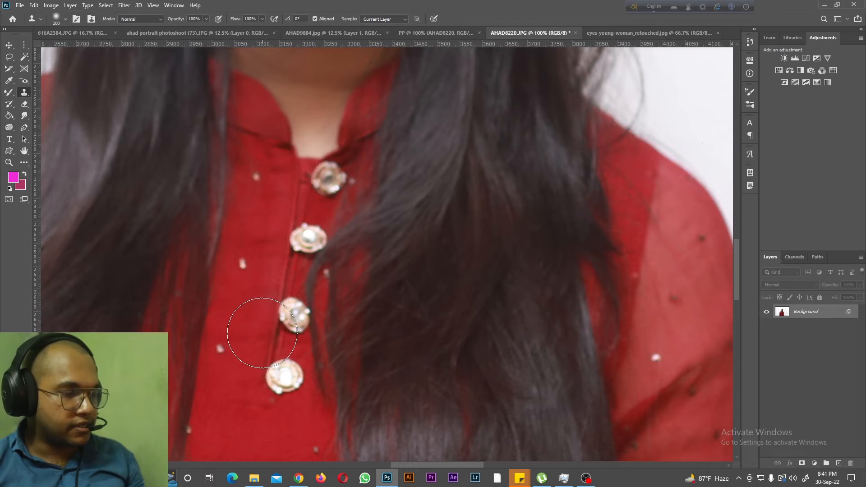
{"action": "key", "text": "bracketleft"}
{"action": "key", "text": "bracketleft"}
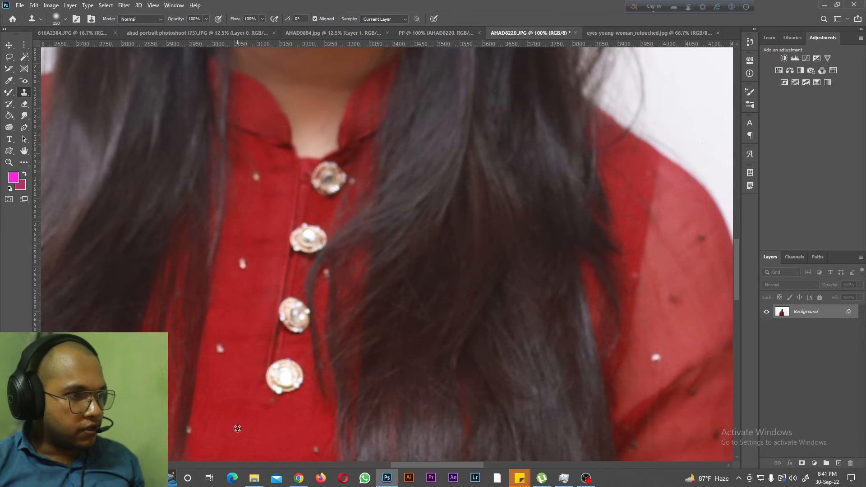
Step: Clone plain red fabric over the three lower dress buttons, leaving only the one at the collar
{"action": "left_click_drag", "start_coordinate": [261, 397], "coordinate": [284, 376]}
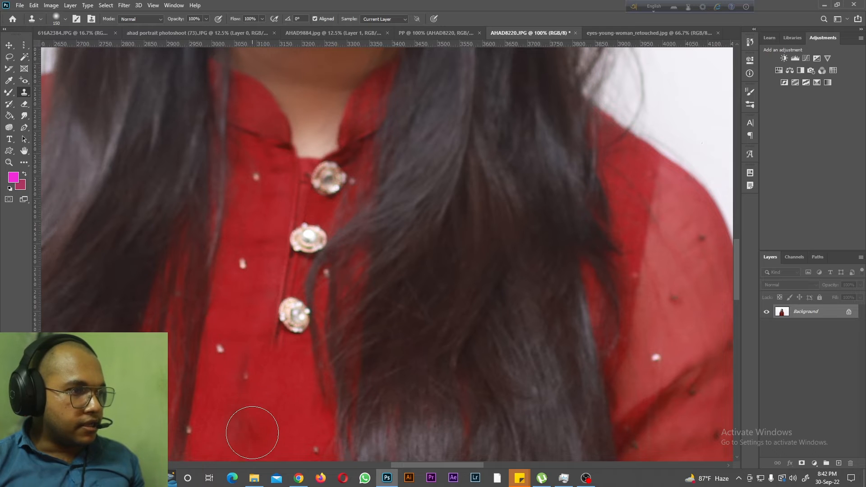
{"action": "left_click", "coordinate": [255, 418], "text": "alt"}
{"action": "left_click_drag", "start_coordinate": [284, 318], "coordinate": [285, 308]}
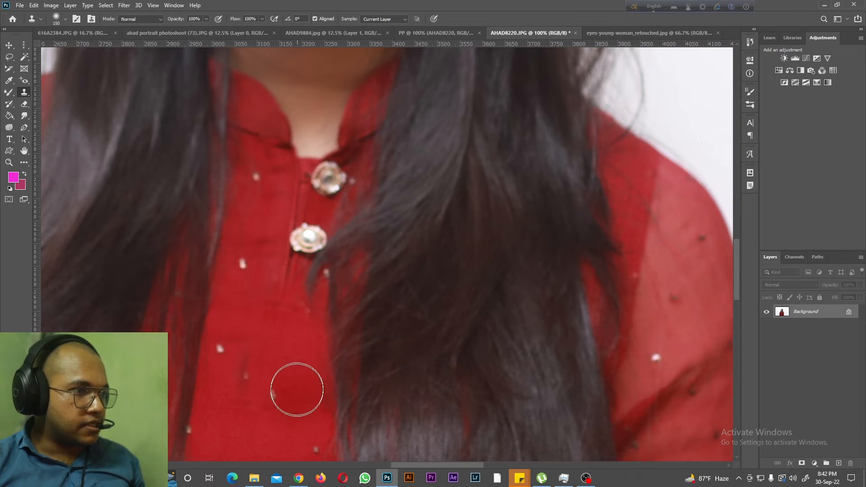
{"action": "left_click", "coordinate": [263, 319], "text": "alt"}
{"action": "left_click_drag", "start_coordinate": [290, 232], "coordinate": [303, 229]}
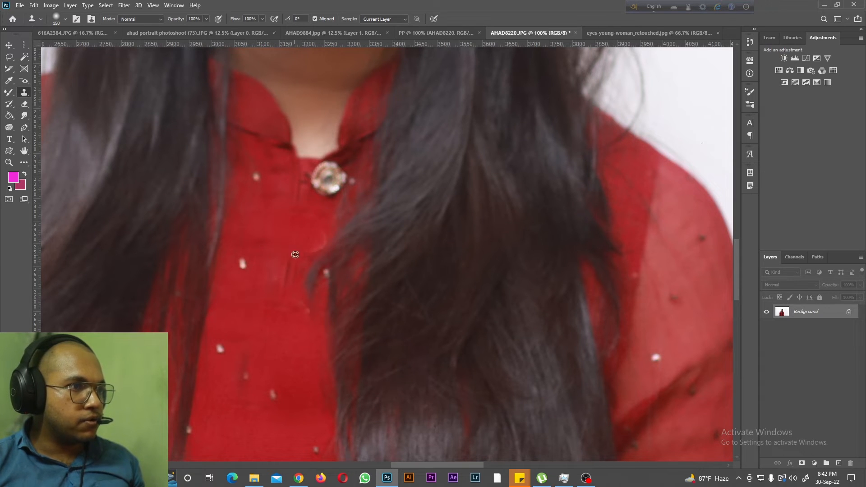
{"action": "mouse_move", "coordinate": [310, 244]}
{"action": "left_mouse_down"}
{"action": "mouse_move", "coordinate": [310, 229]}
{"action": "mouse_move", "coordinate": [293, 286]}
{"action": "mouse_move", "coordinate": [303, 248]}
{"action": "left_mouse_up"}
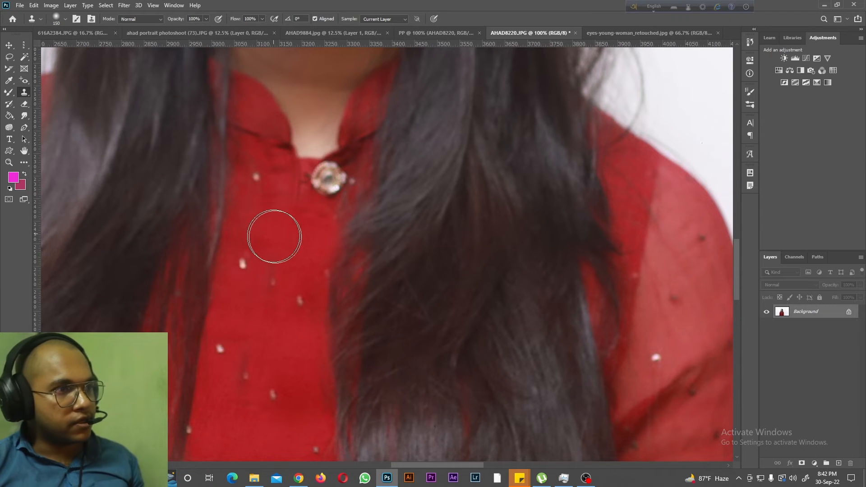
{"action": "key", "text": "ctrl+minus"}
{"action": "key", "text": "ctrl+minus"}
{"action": "key", "text": "ctrl+minus"}
{"action": "key", "text": "ctrl+minus"}
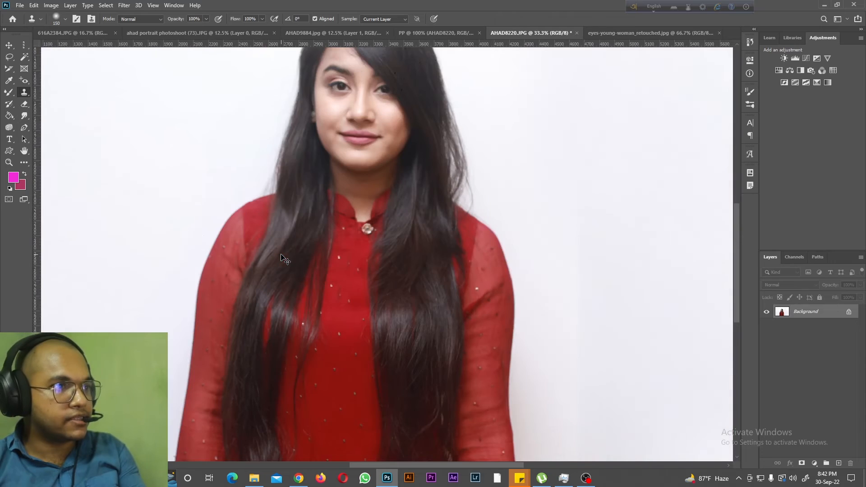
{"action": "key", "text": "ctrl+minus"}
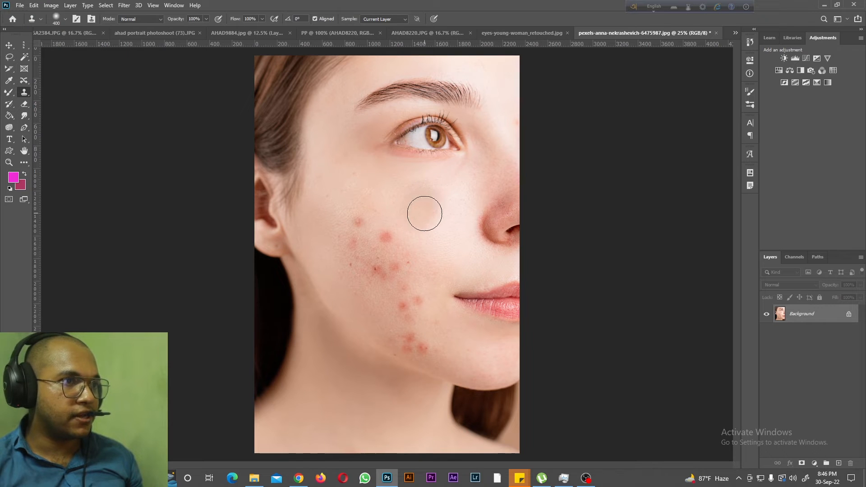
Step: Clone clear skin over the acne spots on the woman's cheek and along the jaw with the Clone Stamp
{"action": "mouse_move", "coordinate": [375, 228]}
{"action": "left_mouse_down"}
{"action": "mouse_move", "coordinate": [383, 245]}
{"action": "mouse_move", "coordinate": [364, 231]}
{"action": "mouse_move", "coordinate": [377, 290]}
{"action": "left_mouse_up"}
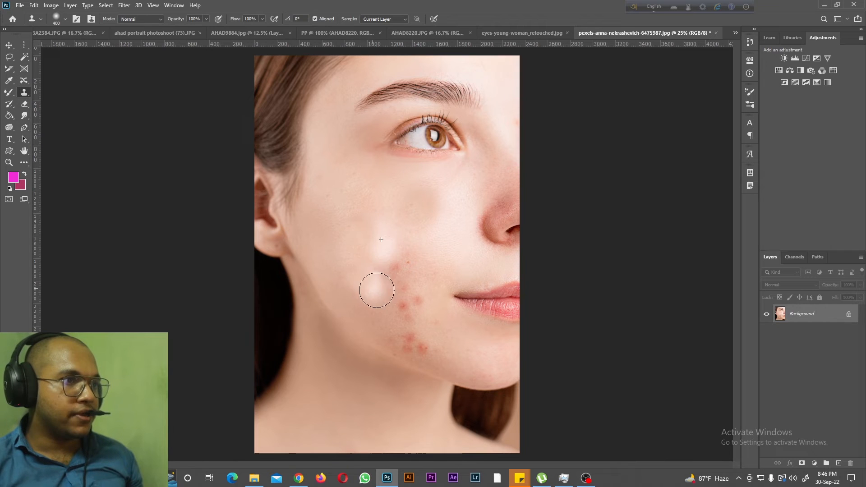
{"action": "mouse_move", "coordinate": [356, 257]}
{"action": "left_mouse_down"}
{"action": "mouse_move", "coordinate": [383, 273]}
{"action": "mouse_move", "coordinate": [378, 223]}
{"action": "left_mouse_up"}
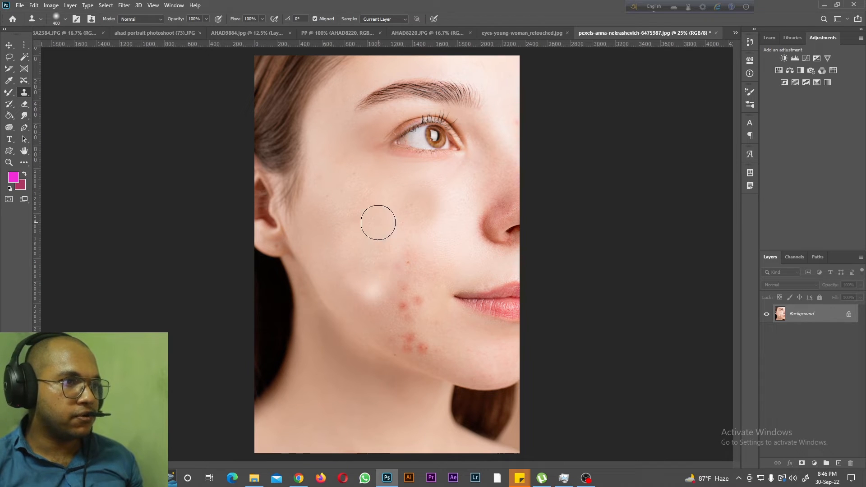
{"action": "mouse_move", "coordinate": [365, 289]}
{"action": "left_mouse_down"}
{"action": "mouse_move", "coordinate": [391, 308]}
{"action": "mouse_move", "coordinate": [398, 279]}
{"action": "left_mouse_up"}
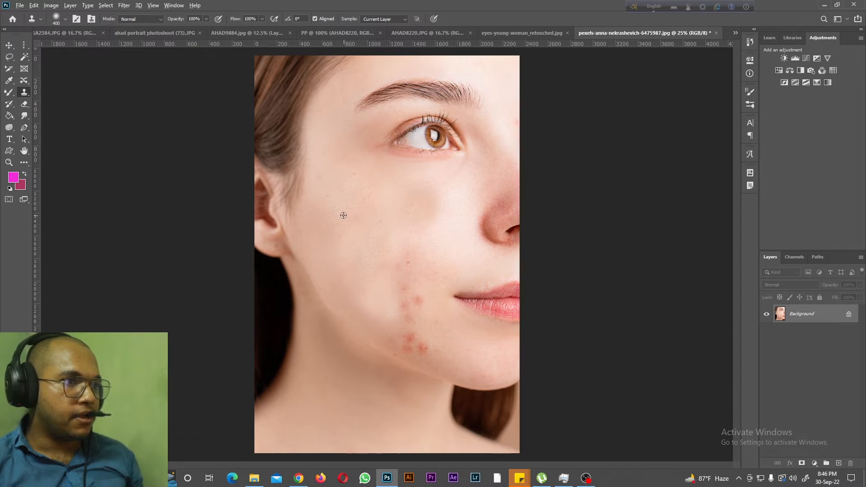
{"action": "mouse_move", "coordinate": [396, 269]}
{"action": "left_mouse_down"}
{"action": "mouse_move", "coordinate": [409, 283]}
{"action": "mouse_move", "coordinate": [408, 310]}
{"action": "left_mouse_up"}
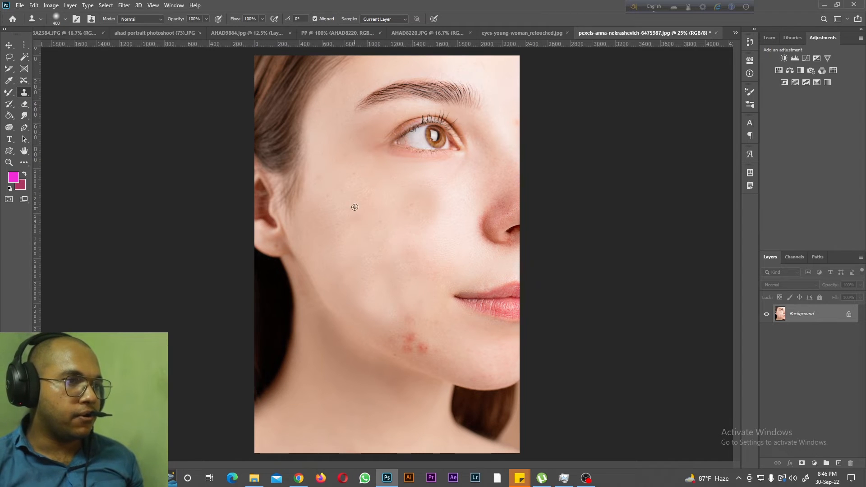
{"action": "mouse_move", "coordinate": [432, 335]}
{"action": "left_mouse_down"}
{"action": "mouse_move", "coordinate": [412, 348]}
{"action": "mouse_move", "coordinate": [422, 350]}
{"action": "left_mouse_up"}
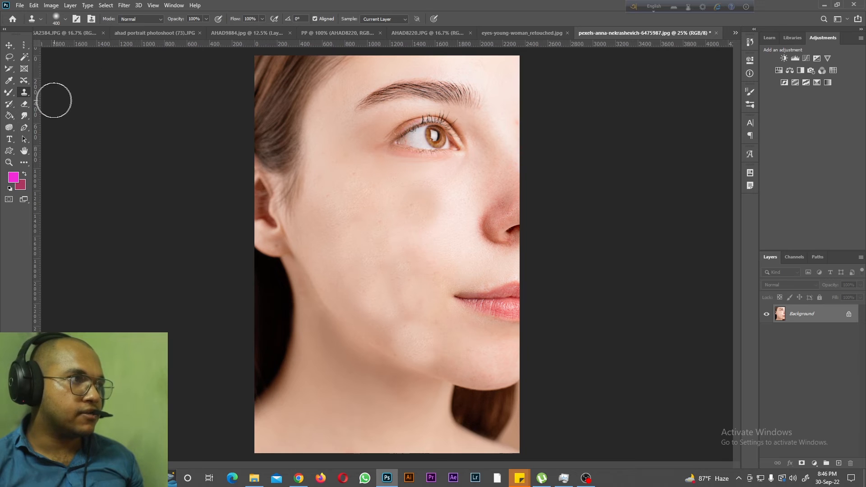
Step: Switch to the Pattern Stamp tool and bring up the AHAD9884.jpg photo of the seated woman
{"action": "right_click", "coordinate": [28, 92]}
{"action": "left_click", "coordinate": [54, 102]}
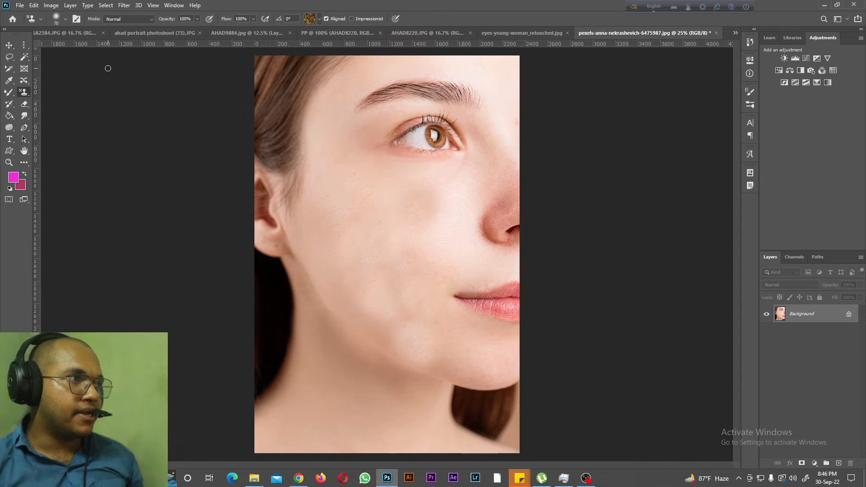
{"action": "left_click", "coordinate": [141, 31]}
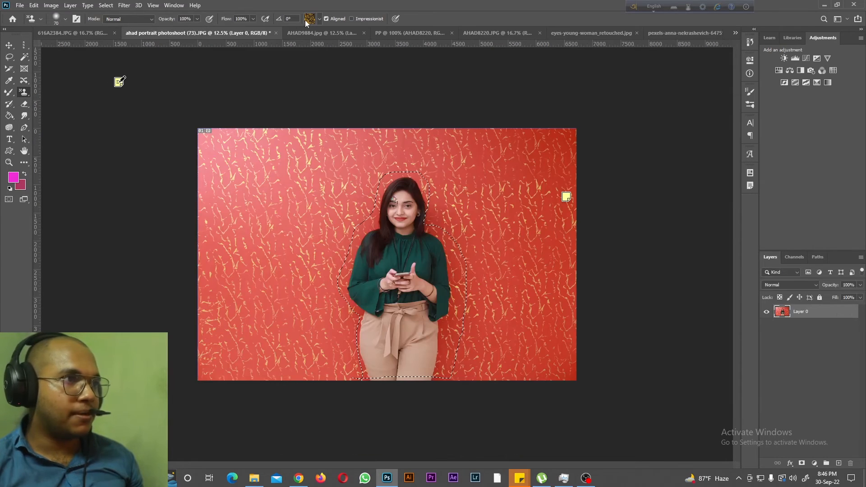
{"action": "left_click", "coordinate": [289, 30]}
{"action": "left_click", "coordinate": [64, 32]}
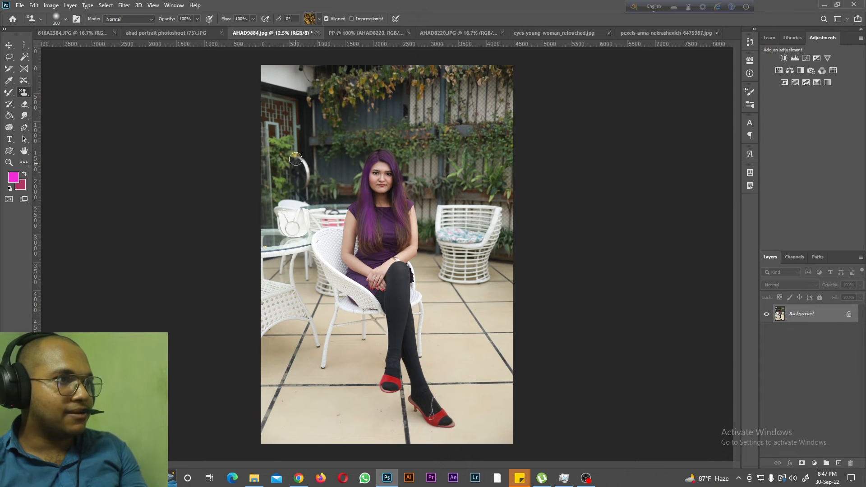
Step: Stamp the first Trees pattern of dark green leaves over the background around the seated woman with a 1300 px brush
{"action": "left_click", "coordinate": [315, 20]}
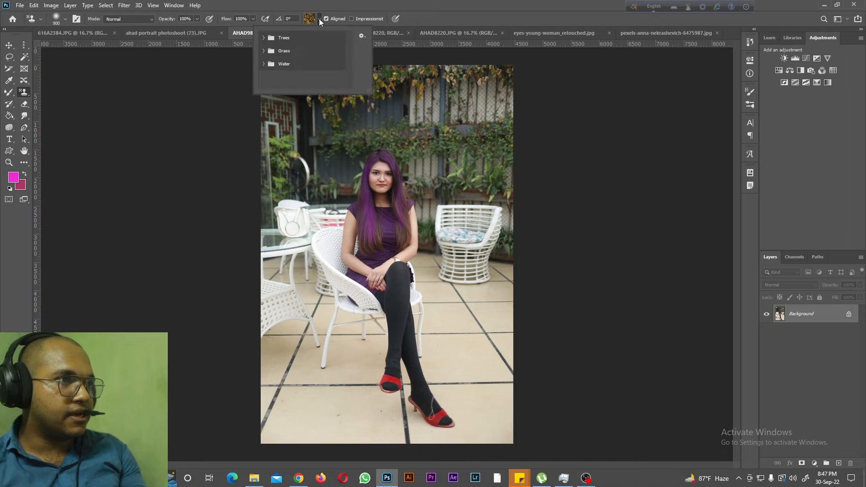
{"action": "left_click", "coordinate": [263, 39]}
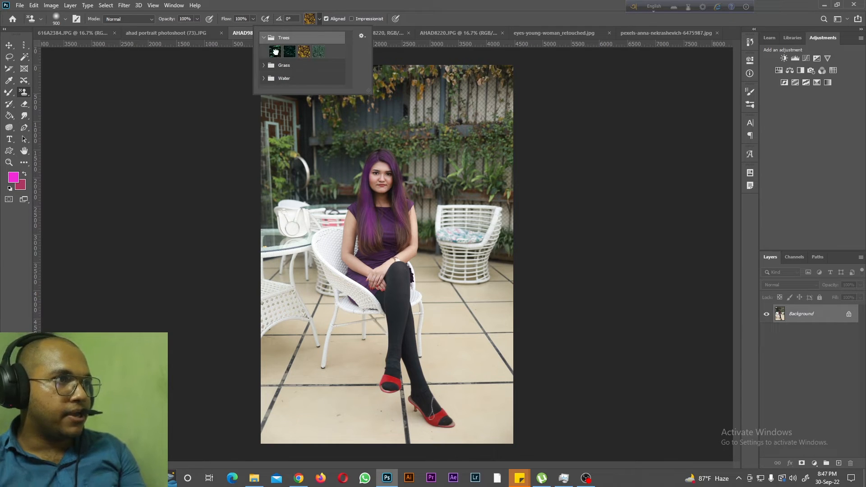
{"action": "left_click", "coordinate": [276, 53]}
{"action": "left_click", "coordinate": [287, 189]}
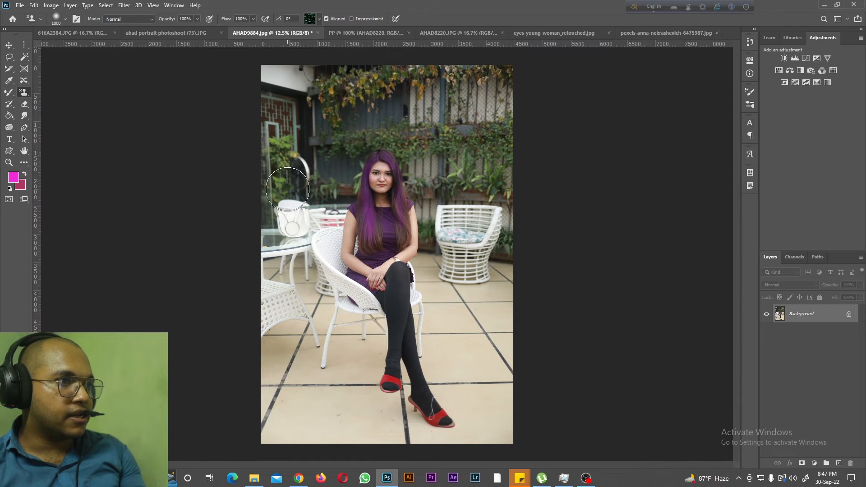
{"action": "mouse_move", "coordinate": [293, 176]}
{"action": "left_mouse_down"}
{"action": "mouse_move", "coordinate": [290, 135]}
{"action": "mouse_move", "coordinate": [309, 68]}
{"action": "mouse_move", "coordinate": [291, 259]}
{"action": "mouse_move", "coordinate": [310, 120]}
{"action": "mouse_move", "coordinate": [293, 150]}
{"action": "mouse_move", "coordinate": [278, 328]}
{"action": "mouse_move", "coordinate": [286, 410]}
{"action": "mouse_move", "coordinate": [276, 75]}
{"action": "mouse_move", "coordinate": [515, 67]}
{"action": "mouse_move", "coordinate": [385, 70]}
{"action": "mouse_move", "coordinate": [296, 91]}
{"action": "mouse_move", "coordinate": [307, 153]}
{"action": "mouse_move", "coordinate": [346, 83]}
{"action": "mouse_move", "coordinate": [327, 207]}
{"action": "mouse_move", "coordinate": [362, 98]}
{"action": "mouse_move", "coordinate": [433, 93]}
{"action": "mouse_move", "coordinate": [462, 119]}
{"action": "mouse_move", "coordinate": [444, 130]}
{"action": "left_mouse_up"}
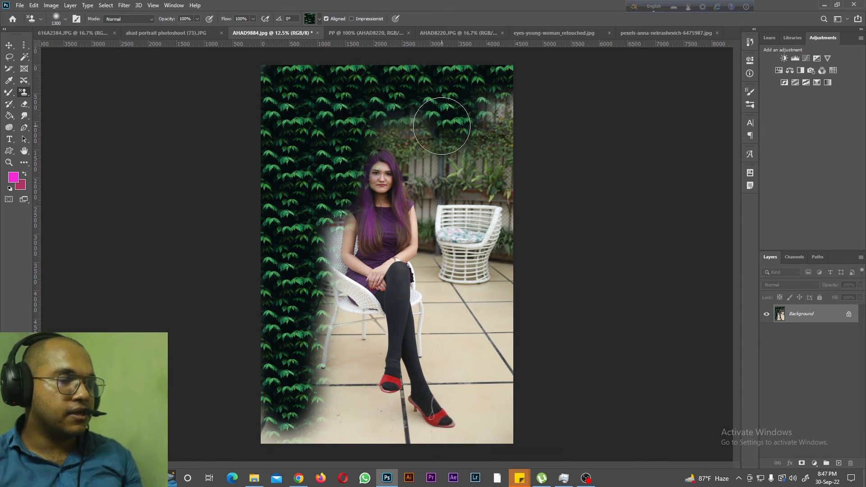
{"action": "key", "text": "ctrl+z"}
{"action": "mouse_move", "coordinate": [322, 201]}
{"action": "left_mouse_down"}
{"action": "mouse_move", "coordinate": [359, 77]}
{"action": "mouse_move", "coordinate": [451, 90]}
{"action": "mouse_move", "coordinate": [393, 93]}
{"action": "mouse_move", "coordinate": [257, 76]}
{"action": "mouse_move", "coordinate": [493, 81]}
{"action": "mouse_move", "coordinate": [518, 415]}
{"action": "mouse_move", "coordinate": [455, 293]}
{"action": "mouse_move", "coordinate": [444, 154]}
{"action": "mouse_move", "coordinate": [492, 424]}
{"action": "left_mouse_up"}
{"action": "mouse_move", "coordinate": [329, 120]}
{"action": "left_mouse_down"}
{"action": "mouse_move", "coordinate": [261, 300]}
{"action": "mouse_move", "coordinate": [315, 355]}
{"action": "left_mouse_up"}
Step: Stamp the golden Trees pattern over the chair and the lower floor, and discard all the pattern painting
{"action": "left_click", "coordinate": [309, 18]}
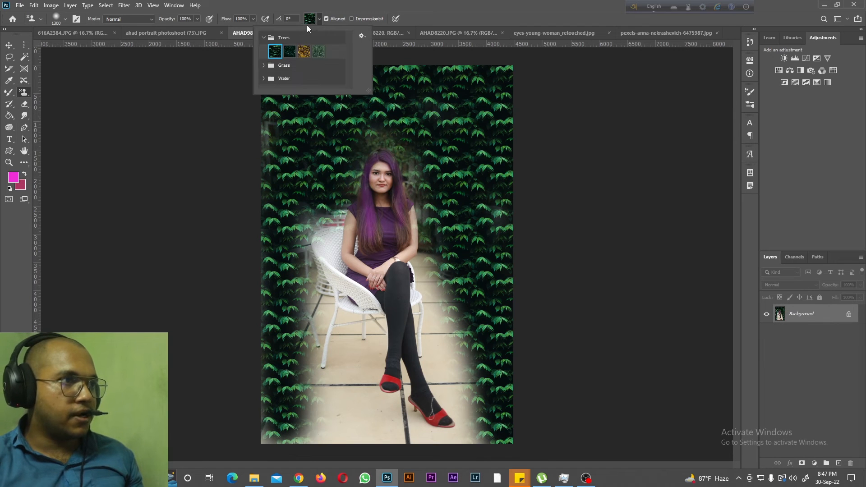
{"action": "mouse_move", "coordinate": [280, 280]}
{"action": "left_mouse_down"}
{"action": "mouse_move", "coordinate": [324, 344]}
{"action": "mouse_move", "coordinate": [332, 450]}
{"action": "mouse_move", "coordinate": [262, 300]}
{"action": "mouse_move", "coordinate": [332, 412]}
{"action": "mouse_move", "coordinate": [311, 253]}
{"action": "mouse_move", "coordinate": [340, 345]}
{"action": "mouse_move", "coordinate": [344, 395]}
{"action": "mouse_move", "coordinate": [392, 441]}
{"action": "mouse_move", "coordinate": [495, 442]}
{"action": "left_mouse_up"}
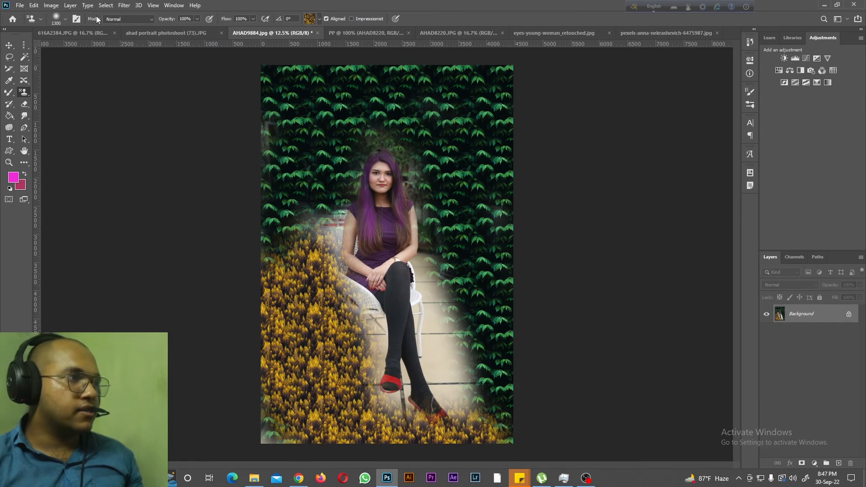
{"action": "key", "text": "F12"}
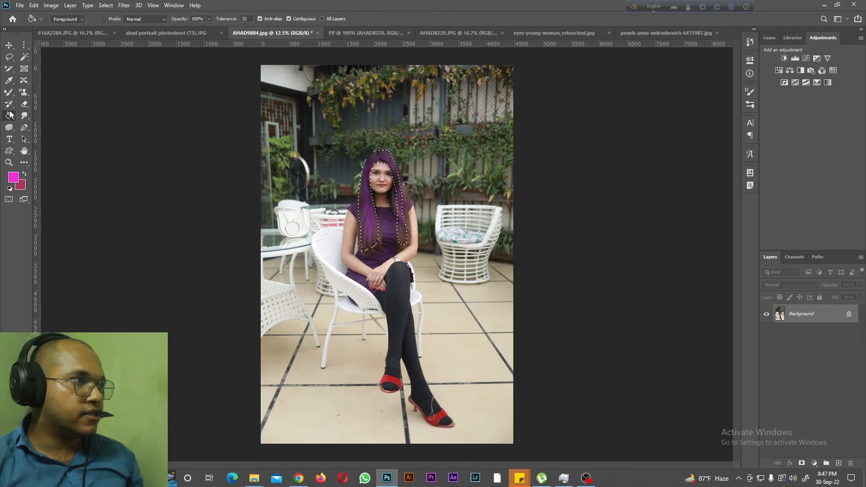
Step: Select the History Brush tool and look through the open photos, ending on the AHAD8220.JPG portrait
{"action": "key", "text": "y"}
{"action": "right_click", "coordinate": [9, 104]}
{"action": "left_click", "coordinate": [59, 105]}
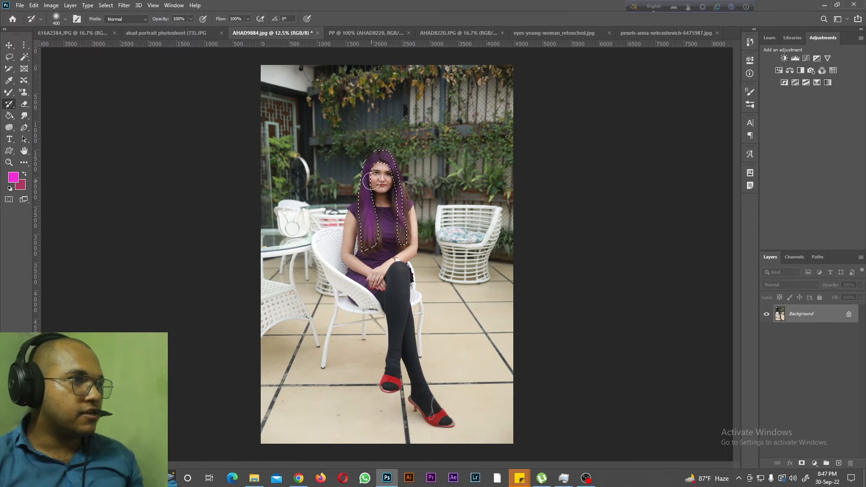
{"action": "left_click", "coordinate": [563, 33]}
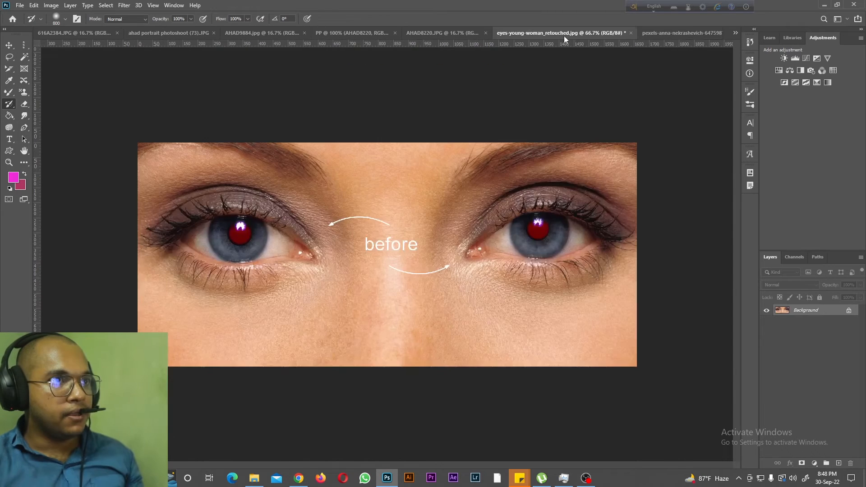
{"action": "left_click", "coordinate": [661, 33]}
{"action": "left_click", "coordinate": [312, 32]}
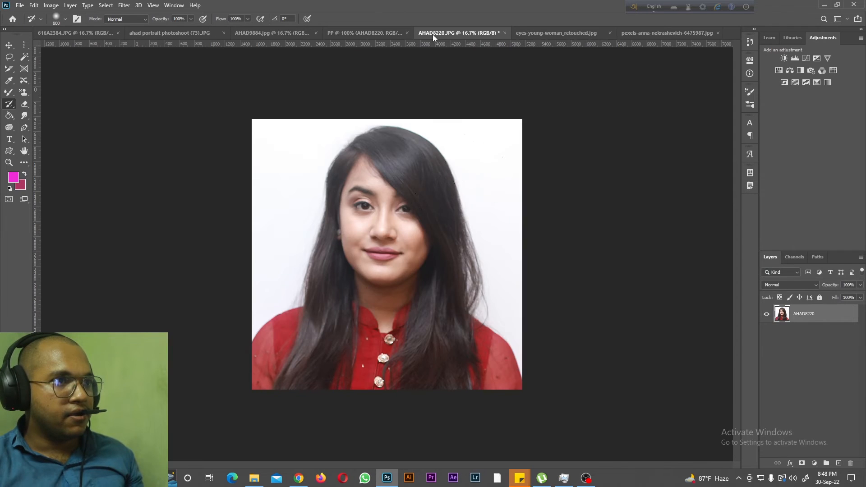
{"action": "left_click", "coordinate": [432, 35]}
Step: Enlarge the History Brush to 1500 px and paint the original blemished skin back onto the cheek in the close-up face photo
{"action": "mouse_move", "coordinate": [670, 116]}
{"action": "left_mouse_down"}
{"action": "mouse_move", "coordinate": [663, 126]}
{"action": "mouse_move", "coordinate": [176, 156]}
{"action": "mouse_move", "coordinate": [729, 173]}
{"action": "left_mouse_up"}
{"action": "mouse_move", "coordinate": [665, 174]}
{"action": "left_mouse_down"}
{"action": "mouse_move", "coordinate": [270, 232]}
{"action": "mouse_move", "coordinate": [13, 242]}
{"action": "mouse_move", "coordinate": [735, 309]}
{"action": "mouse_move", "coordinate": [386, 268]}
{"action": "mouse_move", "coordinate": [453, 383]}
{"action": "mouse_move", "coordinate": [621, 360]}
{"action": "mouse_move", "coordinate": [544, 355]}
{"action": "mouse_move", "coordinate": [612, 416]}
{"action": "mouse_move", "coordinate": [604, 276]}
{"action": "mouse_move", "coordinate": [419, 11]}
{"action": "mouse_move", "coordinate": [218, 117]}
{"action": "mouse_move", "coordinate": [530, 121]}
{"action": "left_mouse_up"}
{"action": "key", "text": "bracketright"}
{"action": "key", "text": "bracketright"}
{"action": "key", "text": "bracketright"}
{"action": "key", "text": "bracketright"}
{"action": "key", "text": "bracketright"}
{"action": "key", "text": "bracketright"}
{"action": "key", "text": "bracketright"}
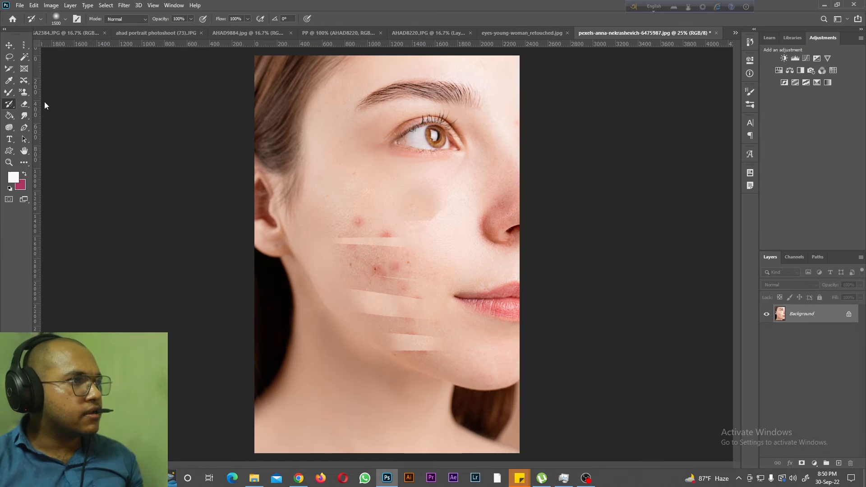
{"action": "mouse_move", "coordinate": [342, 199]}
{"action": "left_mouse_down"}
{"action": "mouse_move", "coordinate": [367, 221]}
{"action": "mouse_move", "coordinate": [434, 251]}
{"action": "mouse_move", "coordinate": [421, 290]}
{"action": "mouse_move", "coordinate": [371, 152]}
{"action": "left_mouse_up"}
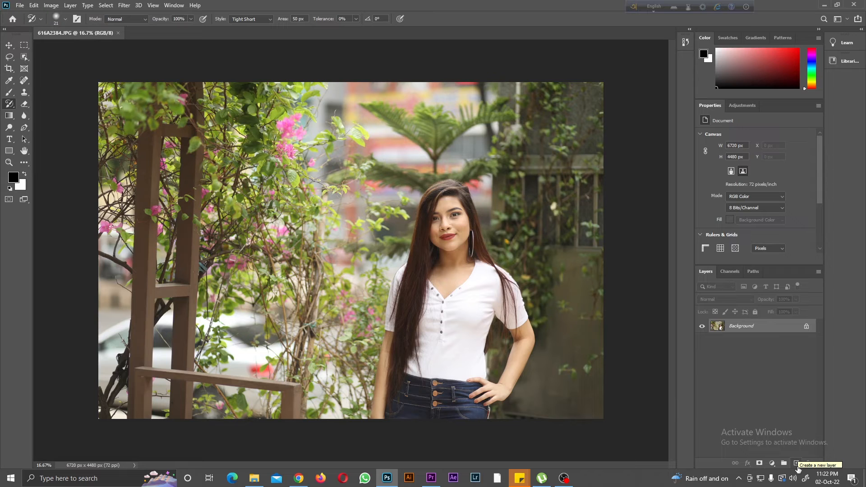
Step: Add an empty layer above the Background of 616A2384.JPG and make it the active layer
{"action": "left_click", "coordinate": [796, 464]}
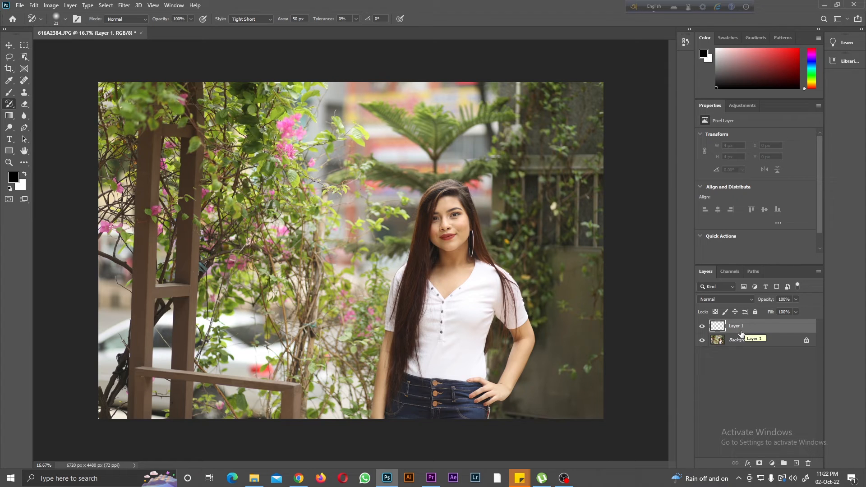
{"action": "left_click", "coordinate": [751, 341]}
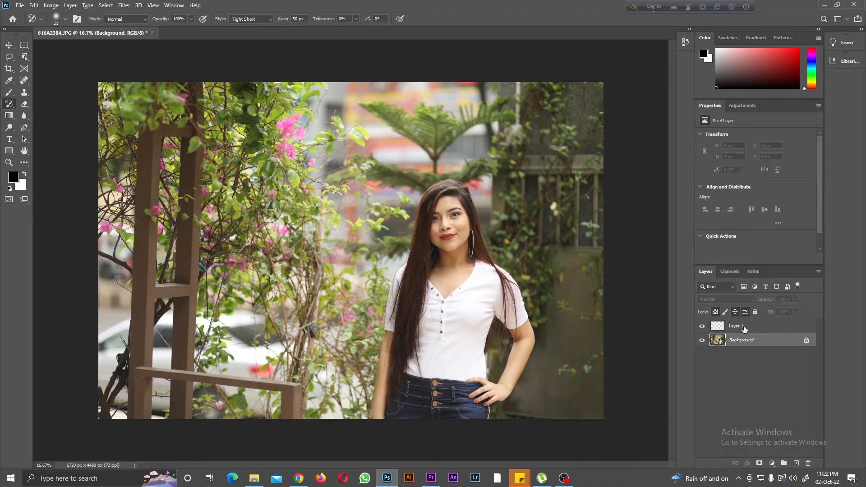
{"action": "left_click", "coordinate": [745, 329]}
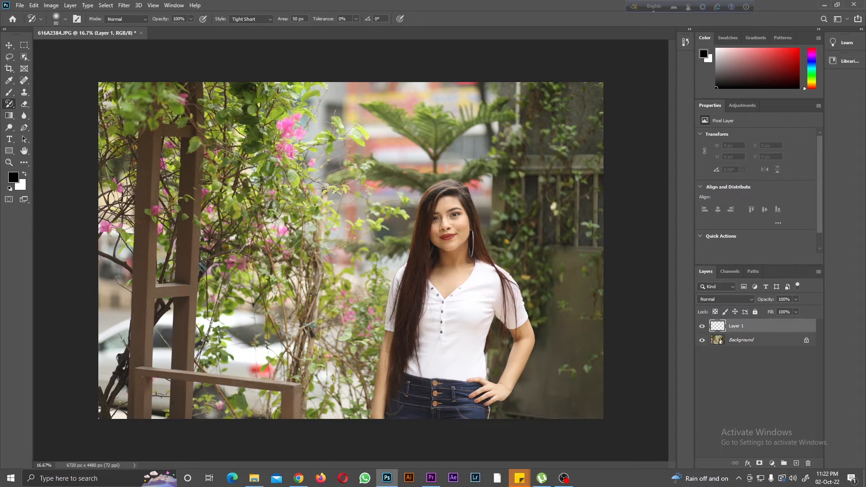
Step: Set the Art History Brush size to 174 px and its style to Tight Short
{"action": "key", "text": "bracketright"}
{"action": "key", "text": "bracketright"}
{"action": "left_click", "coordinate": [65, 20]}
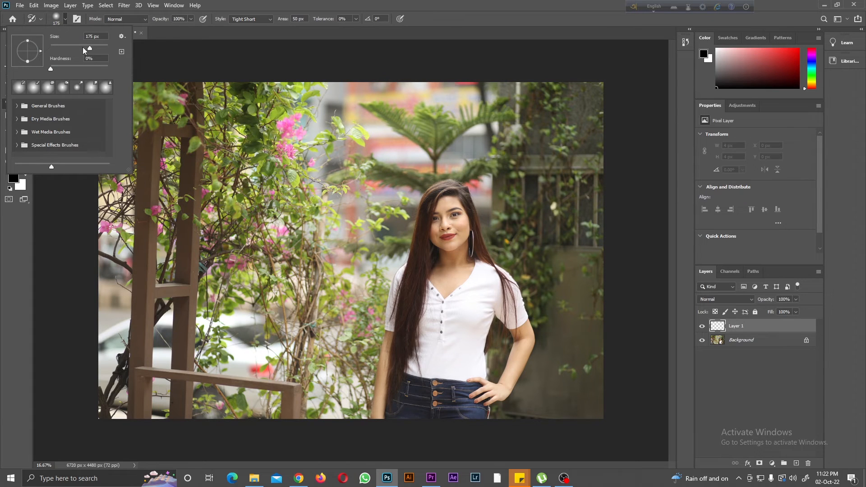
{"action": "left_click_drag", "start_coordinate": [90, 49], "coordinate": [84, 49]}
{"action": "left_click", "coordinate": [65, 20]}
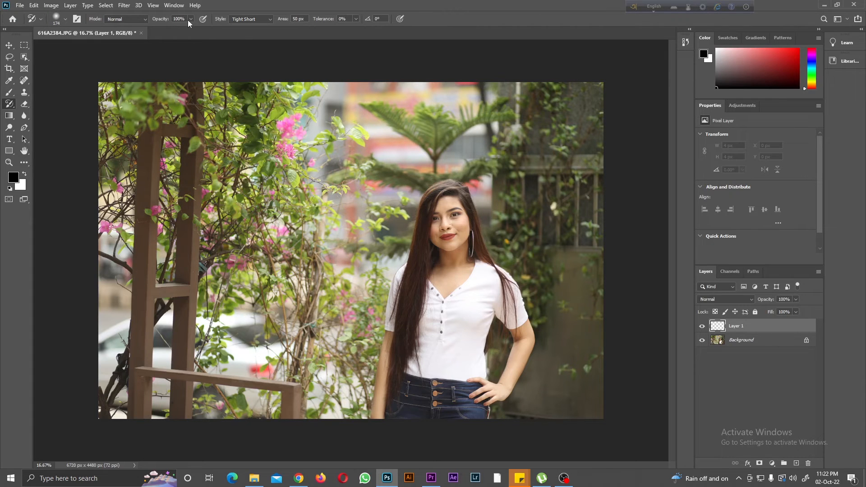
{"action": "left_click", "coordinate": [139, 18]}
{"action": "left_click", "coordinate": [139, 19]}
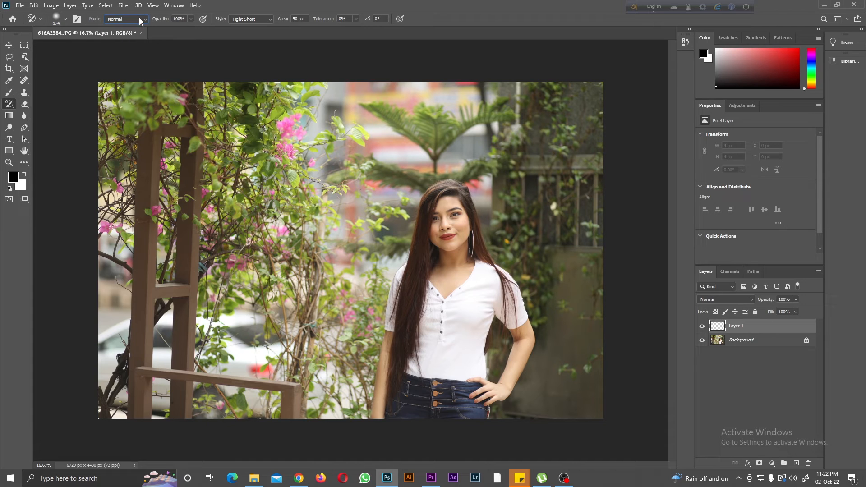
{"action": "left_click", "coordinate": [256, 19]}
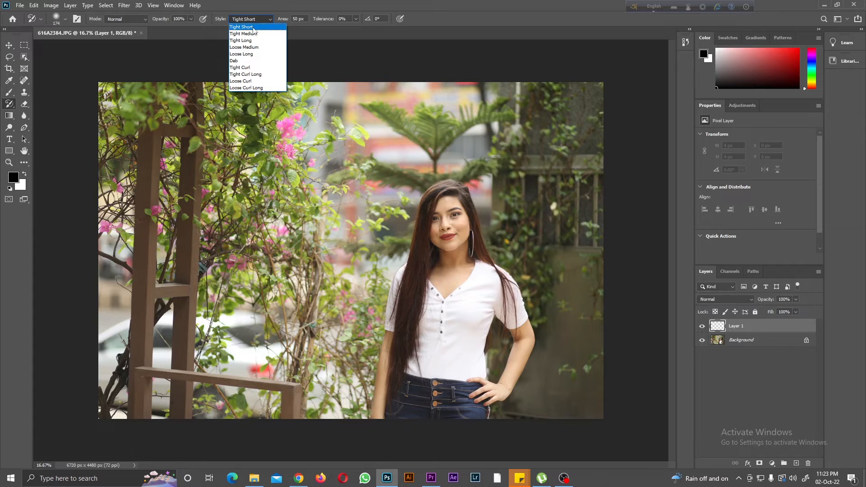
{"action": "left_click", "coordinate": [253, 28]}
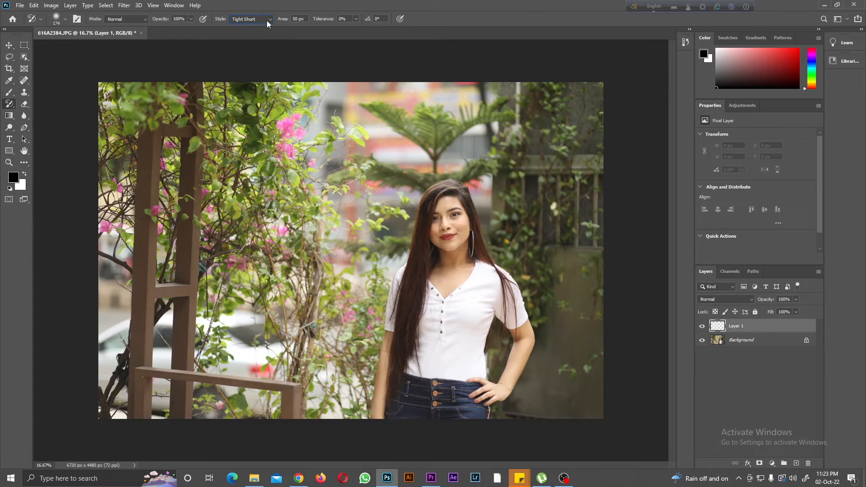
Step: Paint the garden background around the woman with the Art History Brush to give it a blotchy, painted look
{"action": "mouse_move", "coordinate": [134, 95]}
{"action": "left_mouse_down"}
{"action": "mouse_move", "coordinate": [153, 100]}
{"action": "mouse_move", "coordinate": [128, 97]}
{"action": "left_mouse_up"}
{"action": "mouse_move", "coordinate": [248, 93]}
{"action": "left_mouse_down"}
{"action": "mouse_move", "coordinate": [266, 153]}
{"action": "mouse_move", "coordinate": [277, 101]}
{"action": "mouse_move", "coordinate": [284, 135]}
{"action": "mouse_move", "coordinate": [302, 131]}
{"action": "mouse_move", "coordinate": [289, 149]}
{"action": "mouse_move", "coordinate": [314, 174]}
{"action": "mouse_move", "coordinate": [307, 158]}
{"action": "mouse_move", "coordinate": [289, 198]}
{"action": "mouse_move", "coordinate": [234, 158]}
{"action": "mouse_move", "coordinate": [212, 136]}
{"action": "mouse_move", "coordinate": [216, 108]}
{"action": "mouse_move", "coordinate": [199, 85]}
{"action": "mouse_move", "coordinate": [188, 199]}
{"action": "mouse_move", "coordinate": [192, 262]}
{"action": "mouse_move", "coordinate": [175, 329]}
{"action": "left_mouse_up"}
{"action": "key", "text": "ctrl+z"}
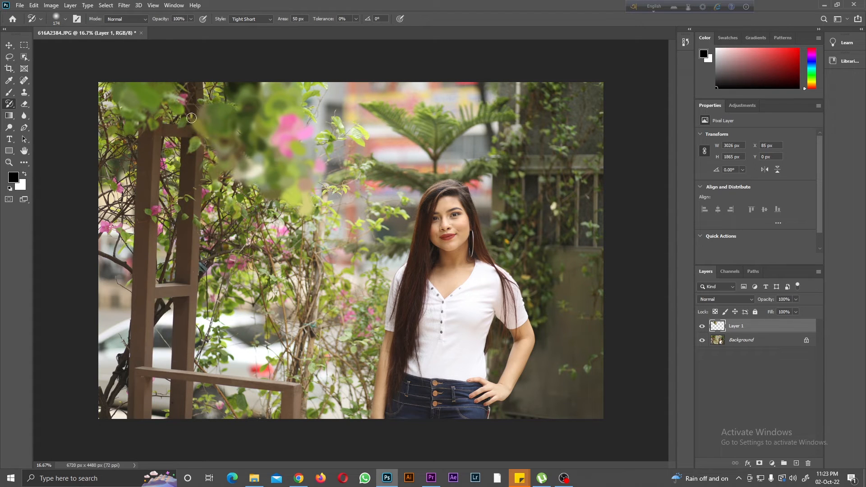
{"action": "mouse_move", "coordinate": [189, 88]}
{"action": "left_mouse_down"}
{"action": "mouse_move", "coordinate": [192, 226]}
{"action": "mouse_move", "coordinate": [178, 365]}
{"action": "mouse_move", "coordinate": [171, 235]}
{"action": "left_mouse_up"}
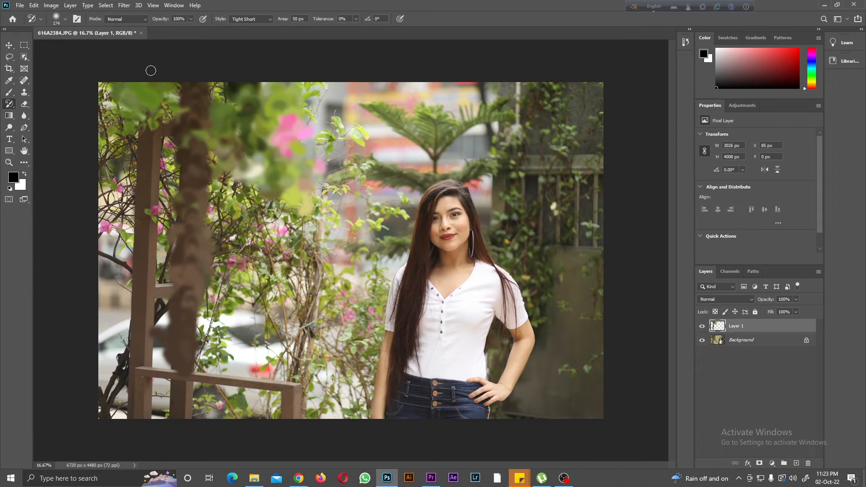
{"action": "mouse_move", "coordinate": [153, 112]}
{"action": "left_mouse_down"}
{"action": "mouse_move", "coordinate": [149, 210]}
{"action": "mouse_move", "coordinate": [285, 415]}
{"action": "mouse_move", "coordinate": [126, 158]}
{"action": "mouse_move", "coordinate": [451, 117]}
{"action": "mouse_move", "coordinate": [530, 263]}
{"action": "mouse_move", "coordinate": [280, 396]}
{"action": "mouse_move", "coordinate": [216, 356]}
{"action": "mouse_move", "coordinate": [500, 330]}
{"action": "left_mouse_up"}
Step: Restore the woman's original hair, shirt edge and arm with the History Brush at 150 px
{"action": "right_click", "coordinate": [9, 104]}
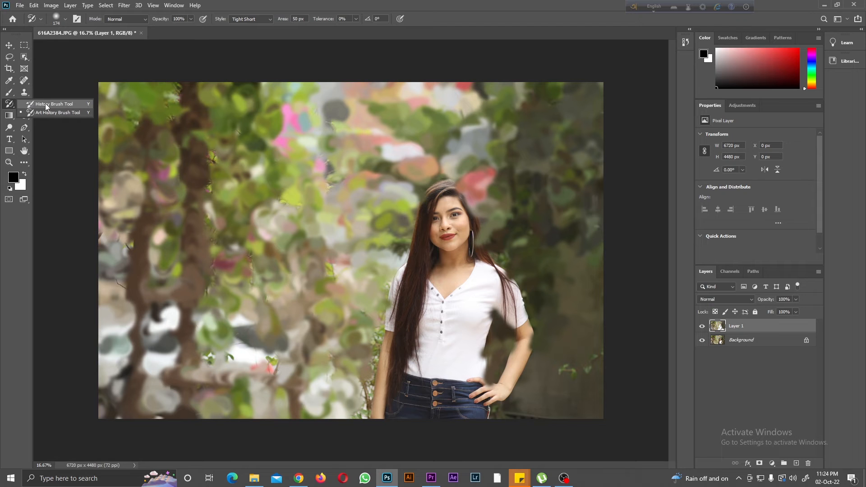
{"action": "left_click", "coordinate": [45, 104]}
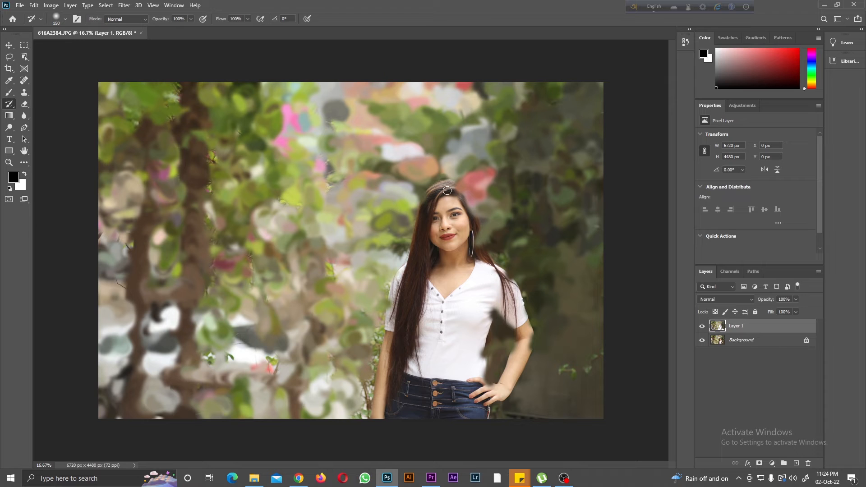
{"action": "mouse_move", "coordinate": [452, 185]}
{"action": "left_mouse_down"}
{"action": "mouse_move", "coordinate": [465, 192]}
{"action": "mouse_move", "coordinate": [473, 246]}
{"action": "left_mouse_up"}
{"action": "mouse_move", "coordinate": [449, 187]}
{"action": "left_mouse_down"}
{"action": "mouse_move", "coordinate": [464, 200]}
{"action": "mouse_move", "coordinate": [487, 271]}
{"action": "mouse_move", "coordinate": [512, 286]}
{"action": "mouse_move", "coordinate": [531, 344]}
{"action": "mouse_move", "coordinate": [517, 351]}
{"action": "left_mouse_up"}
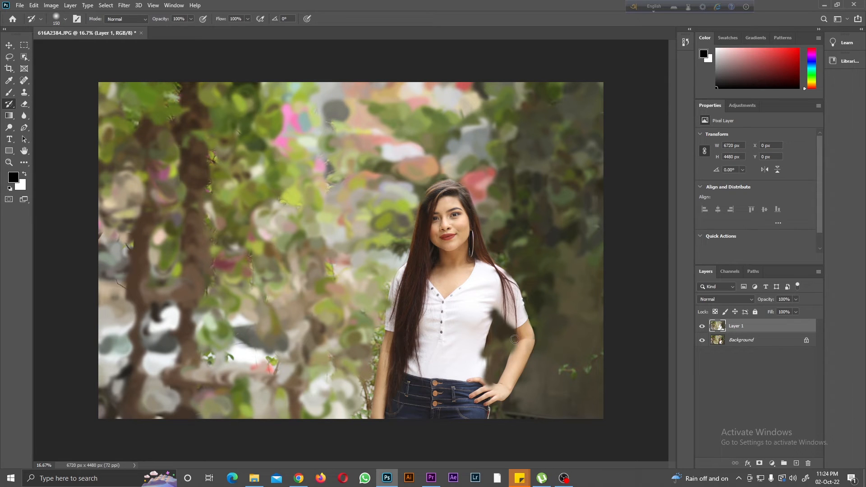
{"action": "mouse_move", "coordinate": [489, 300]}
{"action": "left_mouse_down"}
{"action": "mouse_move", "coordinate": [523, 343]}
{"action": "mouse_move", "coordinate": [516, 368]}
{"action": "mouse_move", "coordinate": [503, 311]}
{"action": "mouse_move", "coordinate": [490, 312]}
{"action": "mouse_move", "coordinate": [484, 394]}
{"action": "mouse_move", "coordinate": [482, 383]}
{"action": "mouse_move", "coordinate": [506, 387]}
{"action": "mouse_move", "coordinate": [520, 324]}
{"action": "mouse_move", "coordinate": [496, 309]}
{"action": "mouse_move", "coordinate": [517, 344]}
{"action": "left_mouse_up"}
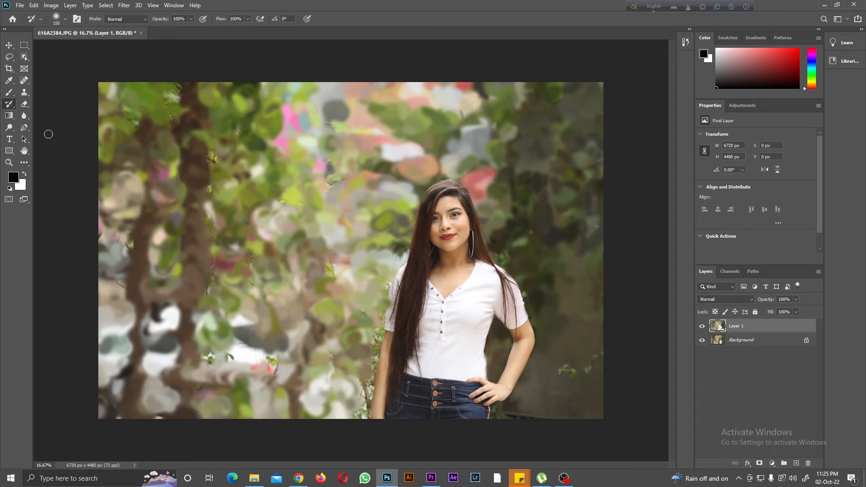
{"action": "right_click", "coordinate": [9, 103]}
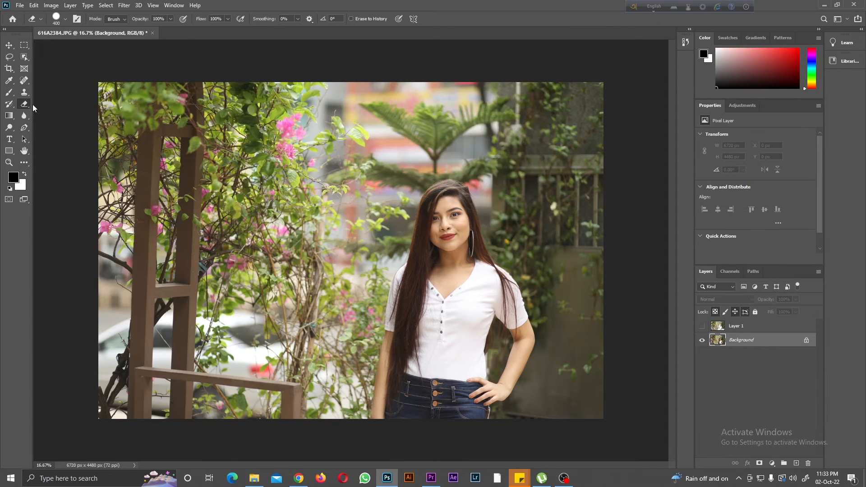
Step: Choose the Eraser tool in Brush mode and set its smoothing to 100%
{"action": "right_click", "coordinate": [30, 105]}
{"action": "left_click", "coordinate": [55, 104]}
{"action": "left_click", "coordinate": [115, 19]}
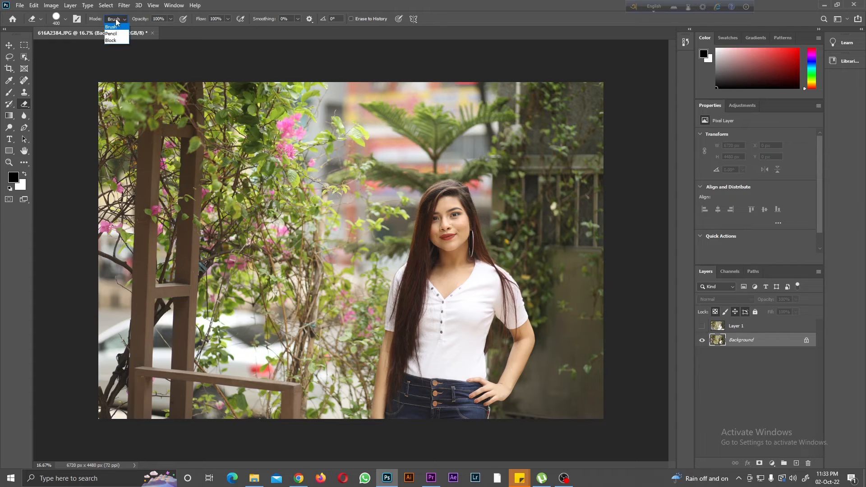
{"action": "left_click", "coordinate": [116, 30]}
{"action": "left_click", "coordinate": [171, 20]}
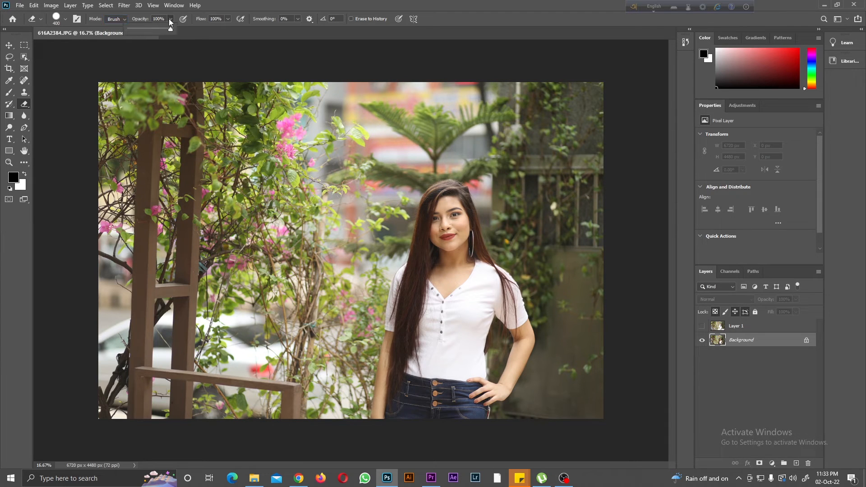
{"action": "left_click", "coordinate": [227, 18]}
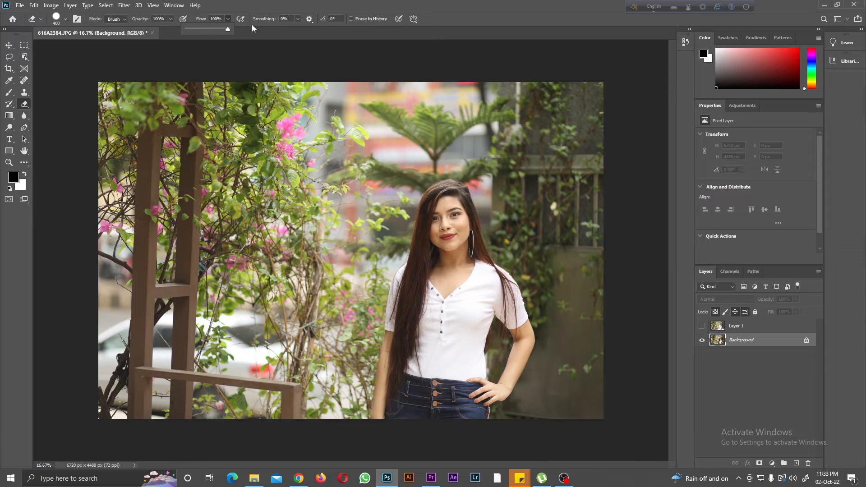
{"action": "left_click", "coordinate": [301, 19]}
{"action": "left_click_drag", "start_coordinate": [300, 27], "coordinate": [403, 34]}
{"action": "left_click", "coordinate": [363, 4]}
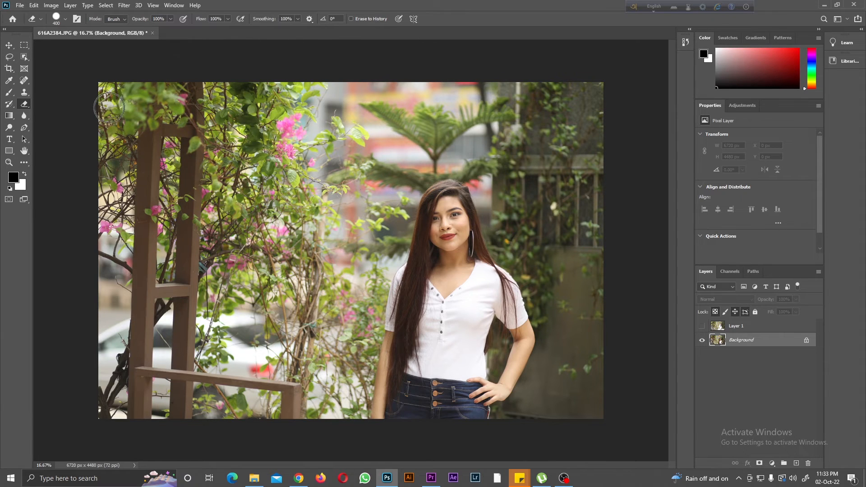
Step: Erase the upper part of the garden photo to white on the Background layer, enlarging the eraser to 1000 px
{"action": "mouse_move", "coordinate": [113, 96]}
{"action": "left_mouse_down"}
{"action": "mouse_move", "coordinate": [542, 84]}
{"action": "mouse_move", "coordinate": [664, 69]}
{"action": "mouse_move", "coordinate": [403, 92]}
{"action": "mouse_move", "coordinate": [366, 85]}
{"action": "mouse_move", "coordinate": [650, 88]}
{"action": "mouse_move", "coordinate": [208, 106]}
{"action": "mouse_move", "coordinate": [661, 108]}
{"action": "mouse_move", "coordinate": [306, 102]}
{"action": "mouse_move", "coordinate": [378, 112]}
{"action": "mouse_move", "coordinate": [551, 94]}
{"action": "mouse_move", "coordinate": [544, 99]}
{"action": "mouse_move", "coordinate": [594, 94]}
{"action": "mouse_move", "coordinate": [394, 117]}
{"action": "mouse_move", "coordinate": [147, 112]}
{"action": "mouse_move", "coordinate": [302, 170]}
{"action": "mouse_move", "coordinate": [292, 157]}
{"action": "mouse_move", "coordinate": [302, 144]}
{"action": "mouse_move", "coordinate": [88, 141]}
{"action": "mouse_move", "coordinate": [240, 148]}
{"action": "mouse_move", "coordinate": [609, 192]}
{"action": "mouse_move", "coordinate": [374, 175]}
{"action": "mouse_move", "coordinate": [598, 139]}
{"action": "mouse_move", "coordinate": [471, 135]}
{"action": "mouse_move", "coordinate": [461, 200]}
{"action": "mouse_move", "coordinate": [126, 252]}
{"action": "mouse_move", "coordinate": [152, 262]}
{"action": "mouse_move", "coordinate": [162, 256]}
{"action": "mouse_move", "coordinate": [37, 230]}
{"action": "mouse_move", "coordinate": [258, 218]}
{"action": "mouse_move", "coordinate": [224, 205]}
{"action": "mouse_move", "coordinate": [596, 224]}
{"action": "mouse_move", "coordinate": [650, 265]}
{"action": "mouse_move", "coordinate": [431, 288]}
{"action": "mouse_move", "coordinate": [412, 255]}
{"action": "mouse_move", "coordinate": [503, 224]}
{"action": "mouse_move", "coordinate": [341, 112]}
{"action": "left_mouse_up"}
{"action": "key", "text": "bracketright"}
{"action": "key", "text": "bracketright"}
{"action": "key", "text": "bracketright"}
{"action": "key", "text": "bracketright"}
{"action": "key", "text": "bracketright"}
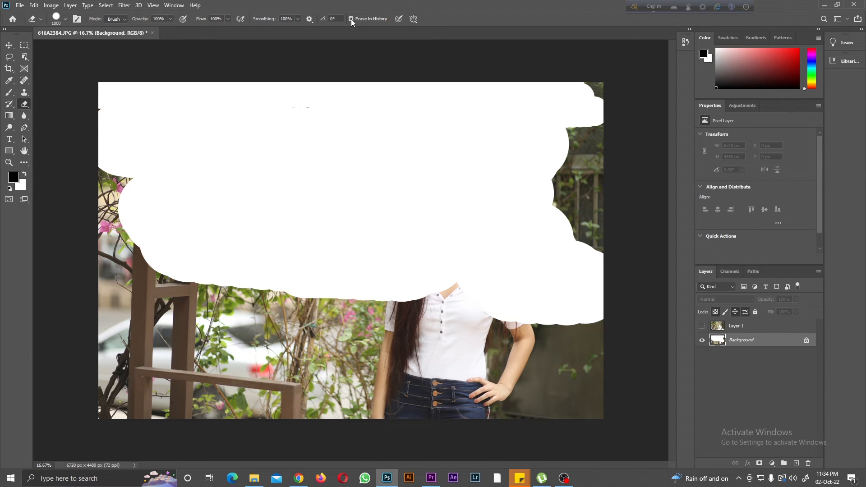
{"action": "left_click", "coordinate": [10, 107]}
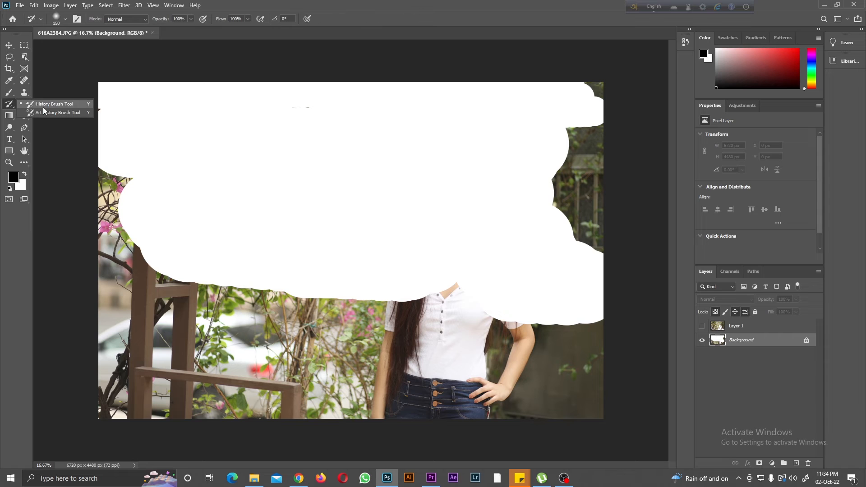
{"action": "key", "text": "bracketright"}
{"action": "key", "text": "bracketright"}
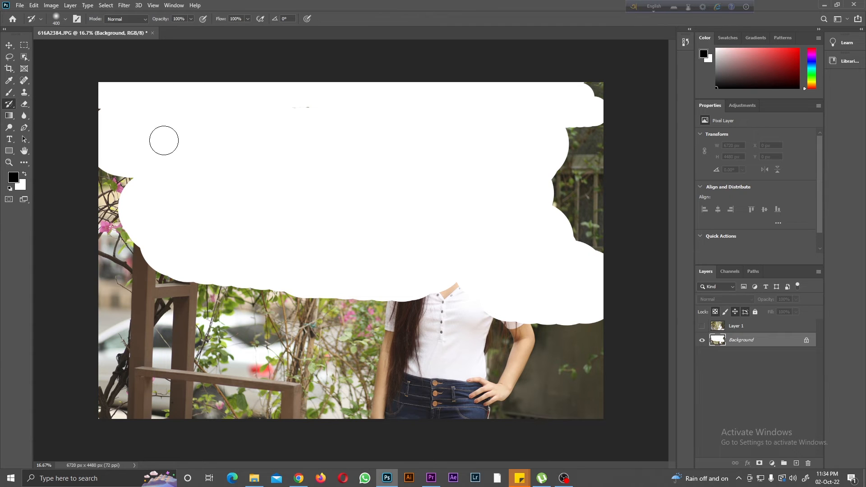
Step: Paint over the erased area with the Eraser using Erase to History to bring the photo back
{"action": "left_click", "coordinate": [25, 103]}
{"action": "left_click", "coordinate": [54, 107]}
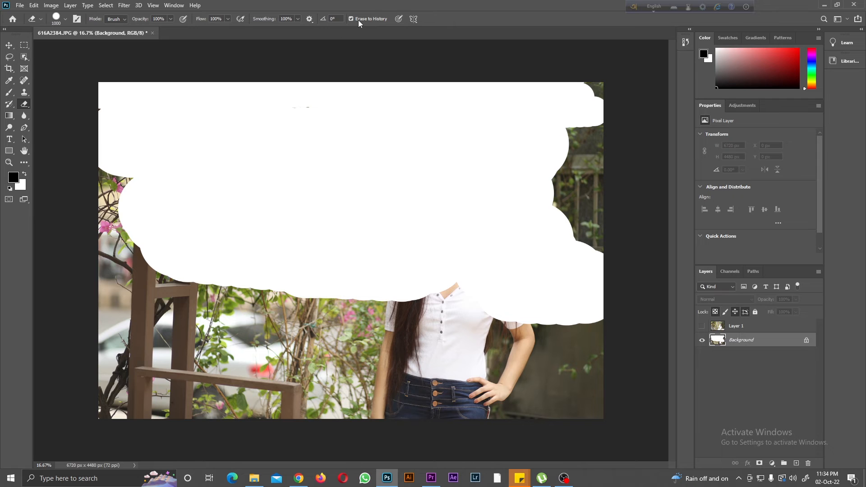
{"action": "mouse_move", "coordinate": [145, 110]}
{"action": "left_mouse_down"}
{"action": "mouse_move", "coordinate": [532, 96]}
{"action": "mouse_move", "coordinate": [574, 106]}
{"action": "mouse_move", "coordinate": [479, 164]}
{"action": "left_mouse_up"}
{"action": "mouse_move", "coordinate": [334, 158]}
{"action": "left_mouse_down"}
{"action": "mouse_move", "coordinate": [247, 242]}
{"action": "mouse_move", "coordinate": [368, 296]}
{"action": "mouse_move", "coordinate": [589, 303]}
{"action": "mouse_move", "coordinate": [591, 268]}
{"action": "mouse_move", "coordinate": [568, 196]}
{"action": "mouse_move", "coordinate": [653, 259]}
{"action": "mouse_move", "coordinate": [550, 180]}
{"action": "mouse_move", "coordinate": [516, 205]}
{"action": "mouse_move", "coordinate": [372, 253]}
{"action": "mouse_move", "coordinate": [350, 312]}
{"action": "mouse_move", "coordinate": [250, 251]}
{"action": "mouse_move", "coordinate": [137, 200]}
{"action": "mouse_move", "coordinate": [166, 220]}
{"action": "mouse_move", "coordinate": [236, 196]}
{"action": "mouse_move", "coordinate": [438, 177]}
{"action": "mouse_move", "coordinate": [355, 159]}
{"action": "mouse_move", "coordinate": [217, 184]}
{"action": "mouse_move", "coordinate": [77, 181]}
{"action": "mouse_move", "coordinate": [95, 173]}
{"action": "mouse_move", "coordinate": [65, 191]}
{"action": "mouse_move", "coordinate": [241, 275]}
{"action": "mouse_move", "coordinate": [318, 272]}
{"action": "mouse_move", "coordinate": [94, 220]}
{"action": "mouse_move", "coordinate": [63, 135]}
{"action": "left_mouse_up"}
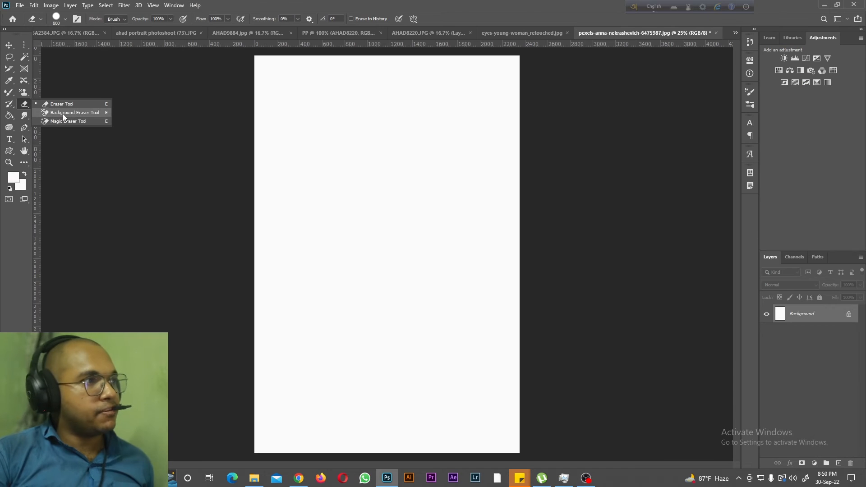
Step: Switch to AHAD8220.JPG and set up the Background Eraser at 800 px
{"action": "left_click", "coordinate": [63, 114]}
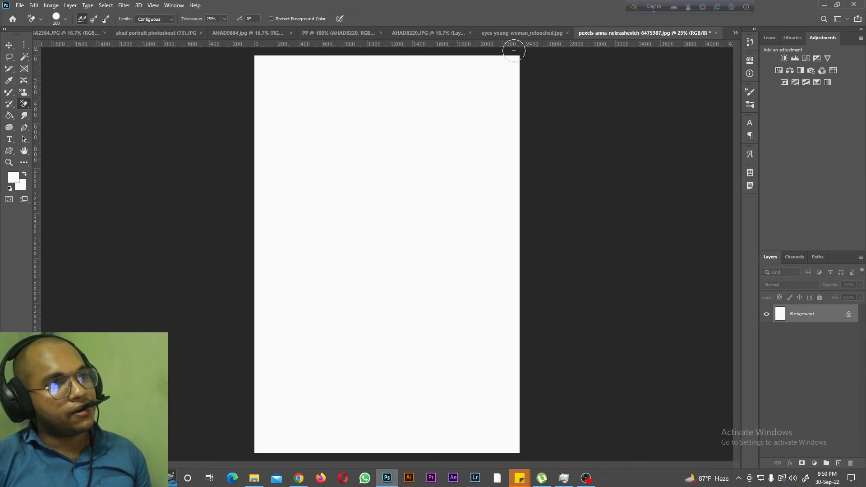
{"action": "left_click", "coordinate": [511, 34]}
{"action": "left_click", "coordinate": [450, 33]}
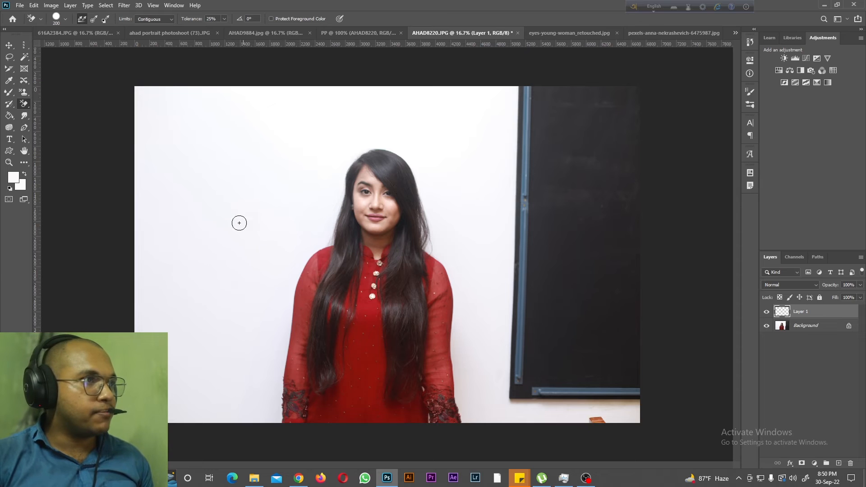
{"action": "right_click", "coordinate": [27, 104]}
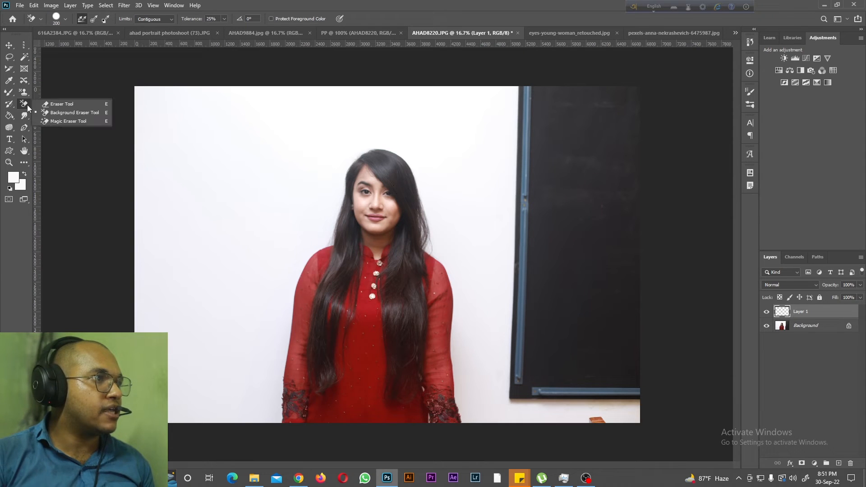
{"action": "left_click", "coordinate": [59, 117]}
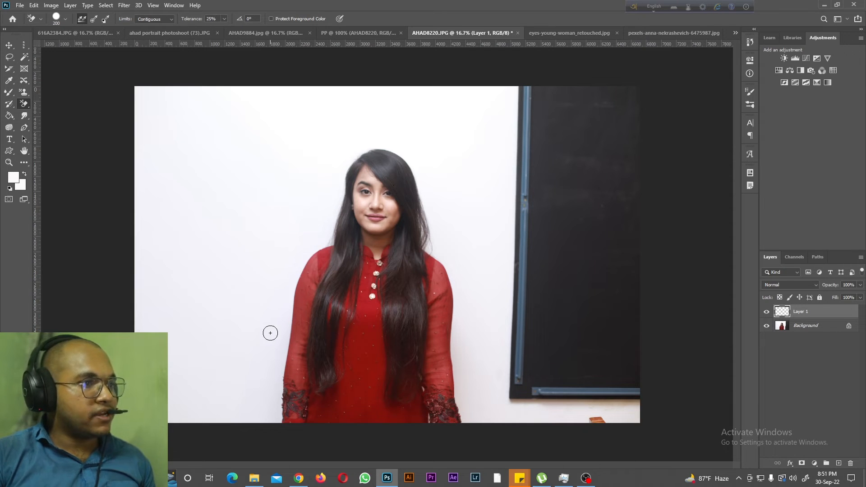
{"action": "key", "text": "bracketright"}
{"action": "key", "text": "bracketright"}
{"action": "key", "text": "bracketright"}
{"action": "key", "text": "bracketright"}
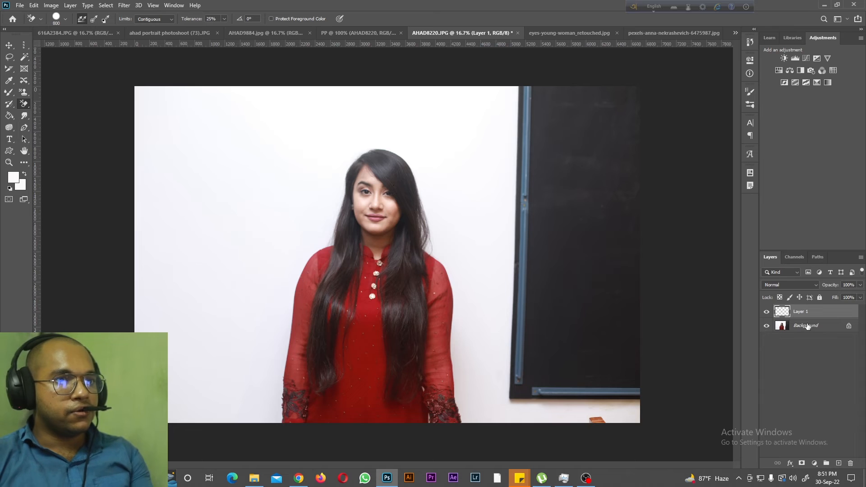
Step: Delete the empty Layer 1 and erase the white wall around the woman in red with the Background Eraser
{"action": "key", "text": "Delete"}
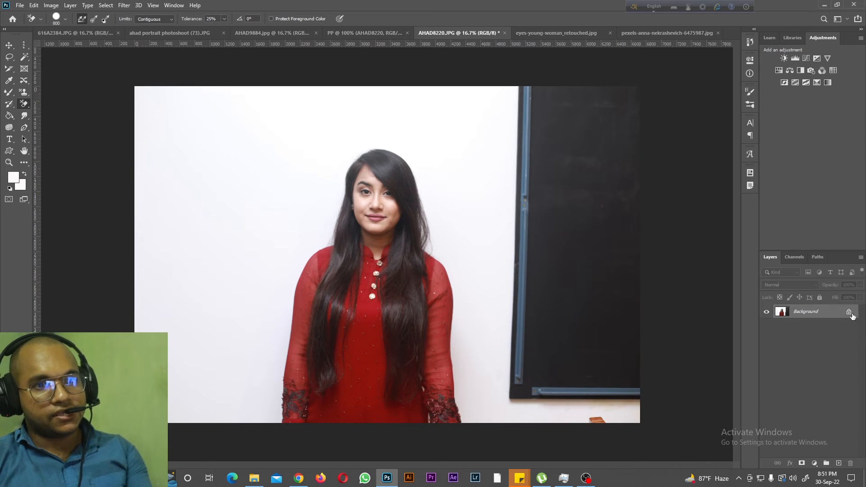
{"action": "mouse_move", "coordinate": [269, 364]}
{"action": "left_mouse_down"}
{"action": "mouse_move", "coordinate": [281, 290]}
{"action": "mouse_move", "coordinate": [306, 248]}
{"action": "mouse_move", "coordinate": [350, 127]}
{"action": "mouse_move", "coordinate": [402, 134]}
{"action": "mouse_move", "coordinate": [424, 251]}
{"action": "mouse_move", "coordinate": [435, 203]}
{"action": "left_mouse_up"}
{"action": "key", "text": "ctrl+z"}
{"action": "mouse_move", "coordinate": [265, 443]}
{"action": "left_mouse_down"}
{"action": "mouse_move", "coordinate": [294, 284]}
{"action": "mouse_move", "coordinate": [334, 197]}
{"action": "mouse_move", "coordinate": [332, 159]}
{"action": "mouse_move", "coordinate": [367, 128]}
{"action": "mouse_move", "coordinate": [398, 125]}
{"action": "mouse_move", "coordinate": [434, 153]}
{"action": "mouse_move", "coordinate": [477, 404]}
{"action": "mouse_move", "coordinate": [502, 428]}
{"action": "mouse_move", "coordinate": [671, 402]}
{"action": "mouse_move", "coordinate": [509, 396]}
{"action": "mouse_move", "coordinate": [607, 416]}
{"action": "mouse_move", "coordinate": [571, 402]}
{"action": "left_mouse_up"}
{"action": "mouse_move", "coordinate": [198, 408]}
{"action": "left_mouse_down"}
{"action": "mouse_move", "coordinate": [223, 410]}
{"action": "mouse_move", "coordinate": [232, 396]}
{"action": "mouse_move", "coordinate": [159, 244]}
{"action": "mouse_move", "coordinate": [195, 386]}
{"action": "mouse_move", "coordinate": [223, 348]}
{"action": "mouse_move", "coordinate": [228, 199]}
{"action": "mouse_move", "coordinate": [200, 46]}
{"action": "mouse_move", "coordinate": [140, 87]}
{"action": "mouse_move", "coordinate": [177, 122]}
{"action": "mouse_move", "coordinate": [239, 145]}
{"action": "mouse_move", "coordinate": [330, 89]}
{"action": "left_mouse_up"}
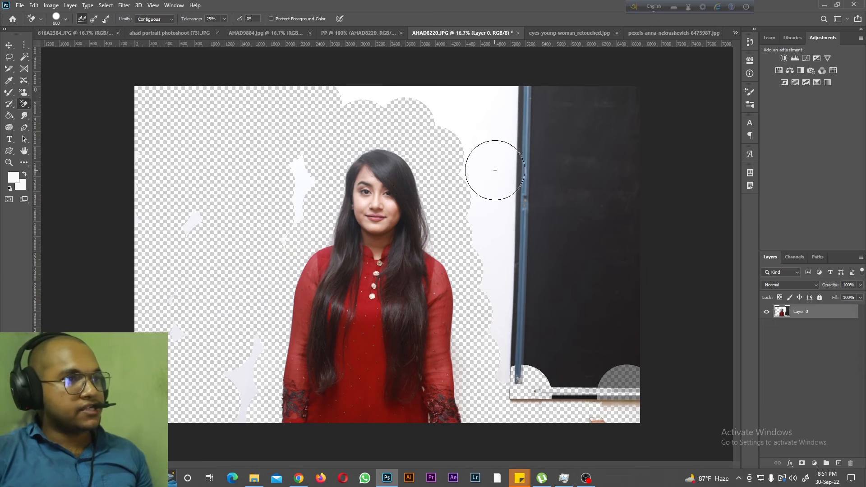
Step: Try the Background Eraser on the patio background around the seated woman in AHAD9884.jpg
{"action": "left_click", "coordinate": [366, 35]}
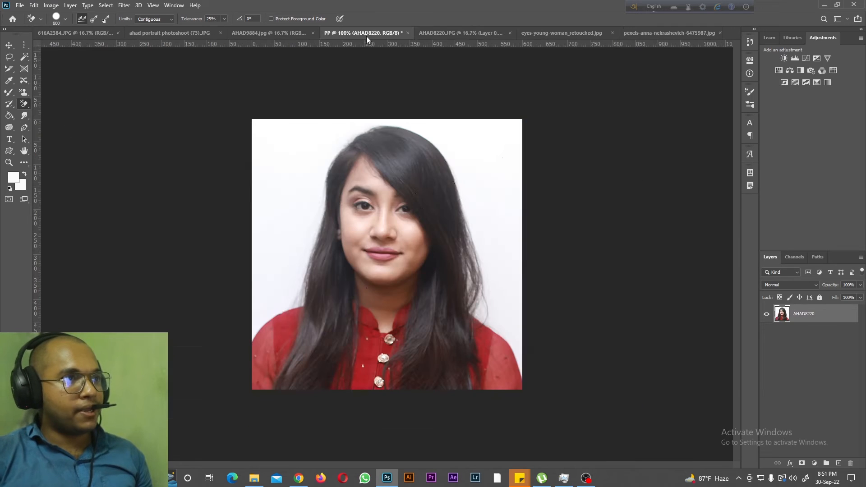
{"action": "left_click", "coordinate": [294, 33]}
{"action": "mouse_move", "coordinate": [314, 244]}
{"action": "left_mouse_down"}
{"action": "mouse_move", "coordinate": [359, 86]}
{"action": "mouse_move", "coordinate": [382, 47]}
{"action": "mouse_move", "coordinate": [433, 290]}
{"action": "mouse_move", "coordinate": [464, 455]}
{"action": "left_mouse_up"}
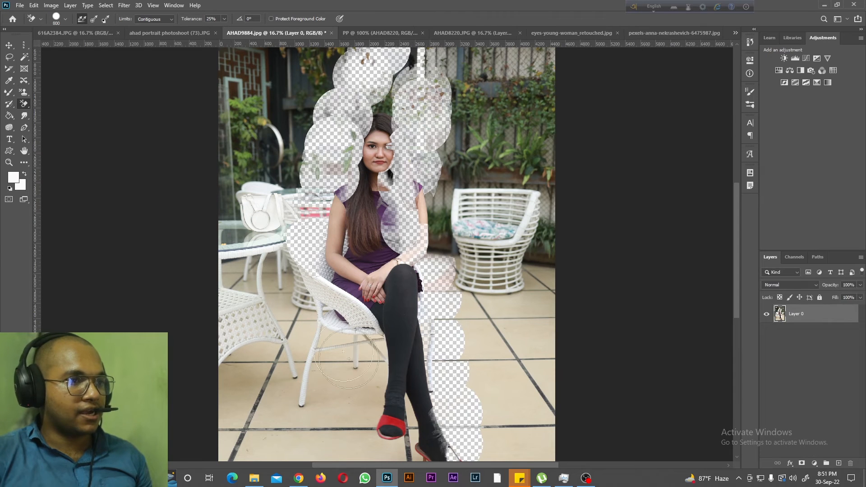
Step: Switch to the PP portrait document and reduce the Background Eraser size to 250 px
{"action": "left_click", "coordinate": [392, 32]}
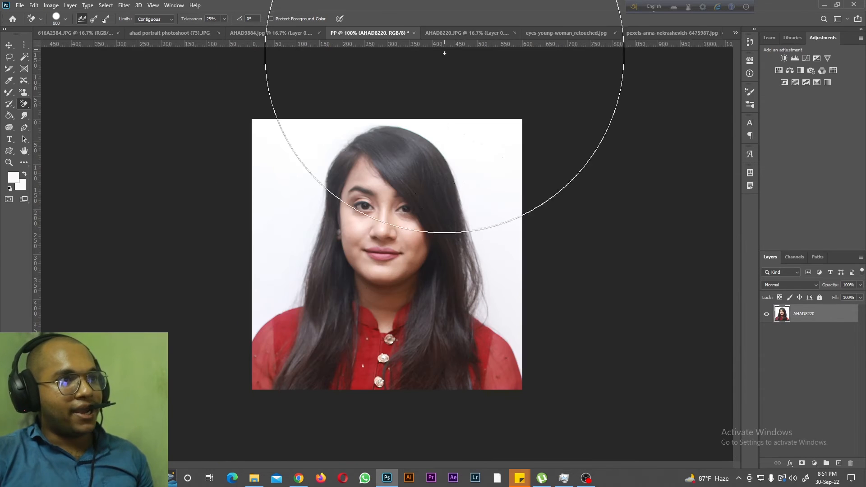
{"action": "left_click", "coordinate": [462, 34]}
{"action": "left_click", "coordinate": [385, 34]}
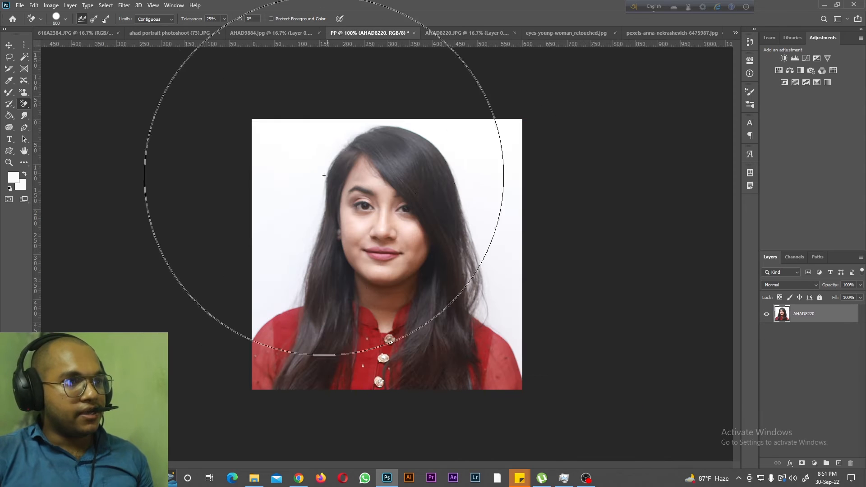
{"action": "key", "text": "bracketleft"}
{"action": "key", "text": "bracketleft"}
{"action": "key", "text": "bracketleft"}
{"action": "key", "text": "bracketleft"}
{"action": "key", "text": "bracketleft"}
{"action": "key", "text": "bracketleft"}
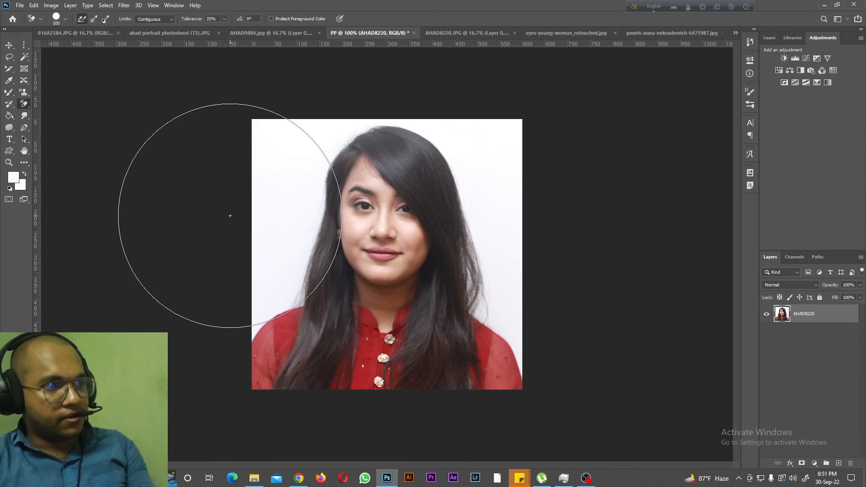
Step: Try to erase the white background around the woman's hair with the Background Eraser, undoing and repeating the first stroke
{"action": "mouse_move", "coordinate": [263, 280]}
{"action": "left_mouse_down"}
{"action": "mouse_move", "coordinate": [272, 271]}
{"action": "mouse_move", "coordinate": [290, 154]}
{"action": "mouse_move", "coordinate": [360, 112]}
{"action": "mouse_move", "coordinate": [472, 142]}
{"action": "mouse_move", "coordinate": [422, 122]}
{"action": "mouse_move", "coordinate": [473, 131]}
{"action": "mouse_move", "coordinate": [526, 284]}
{"action": "mouse_move", "coordinate": [522, 322]}
{"action": "mouse_move", "coordinate": [506, 231]}
{"action": "mouse_move", "coordinate": [469, 231]}
{"action": "mouse_move", "coordinate": [475, 277]}
{"action": "mouse_move", "coordinate": [482, 218]}
{"action": "left_mouse_up"}
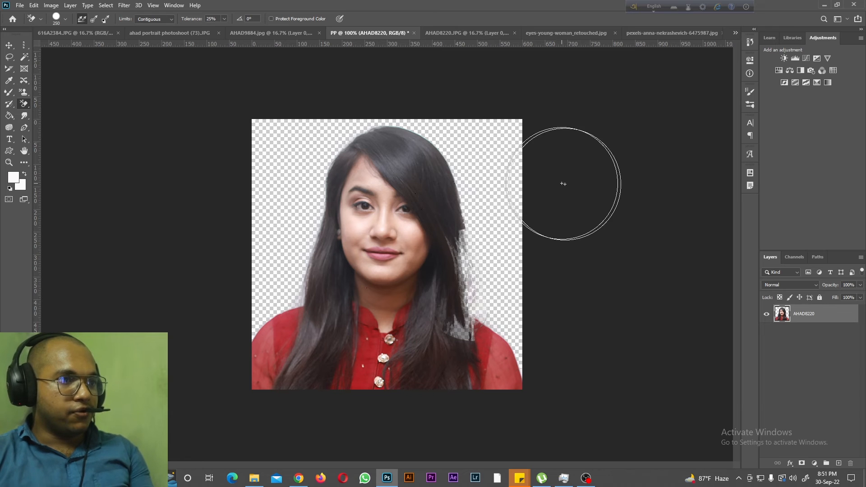
{"action": "key", "text": "ctrl+z"}
{"action": "mouse_move", "coordinate": [502, 286]}
{"action": "left_mouse_down"}
{"action": "mouse_move", "coordinate": [483, 246]}
{"action": "mouse_move", "coordinate": [487, 194]}
{"action": "left_mouse_up"}
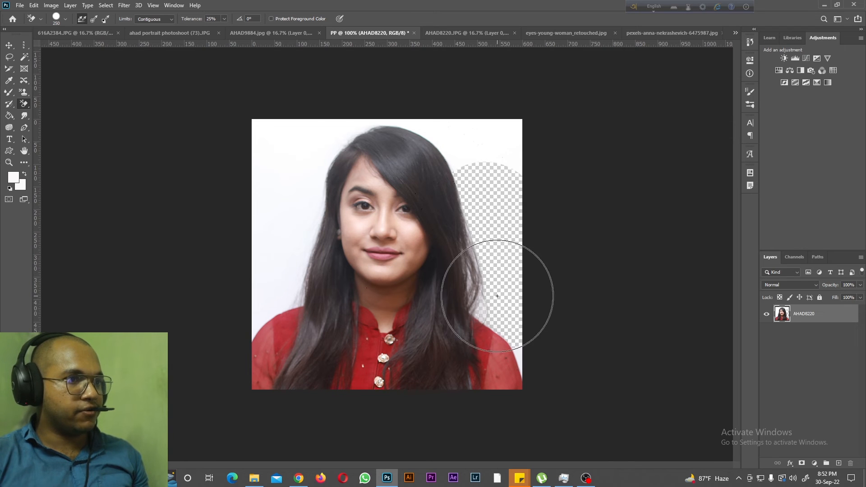
{"action": "mouse_move", "coordinate": [492, 178]}
{"action": "left_mouse_down"}
{"action": "mouse_move", "coordinate": [421, 100]}
{"action": "mouse_move", "coordinate": [300, 117]}
{"action": "mouse_move", "coordinate": [416, 116]}
{"action": "mouse_move", "coordinate": [332, 121]}
{"action": "mouse_move", "coordinate": [276, 242]}
{"action": "mouse_move", "coordinate": [315, 145]}
{"action": "mouse_move", "coordinate": [266, 223]}
{"action": "mouse_move", "coordinate": [276, 257]}
{"action": "left_mouse_up"}
Step: Undo the Background Eraser strokes on the PP portrait and remove its white background with the Magic Eraser
{"action": "right_click", "coordinate": [24, 104]}
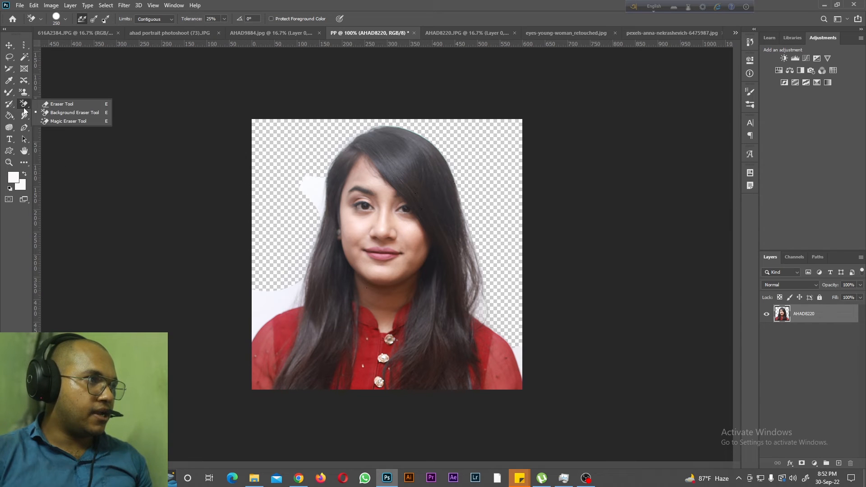
{"action": "left_click", "coordinate": [48, 122]}
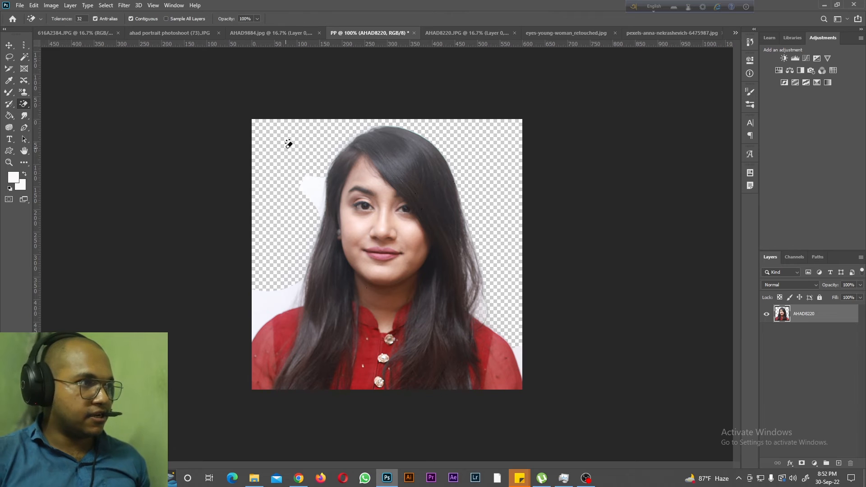
{"action": "key", "text": "ctrl+z"}
{"action": "key", "text": "ctrl+z"}
{"action": "key", "text": "ctrl+z"}
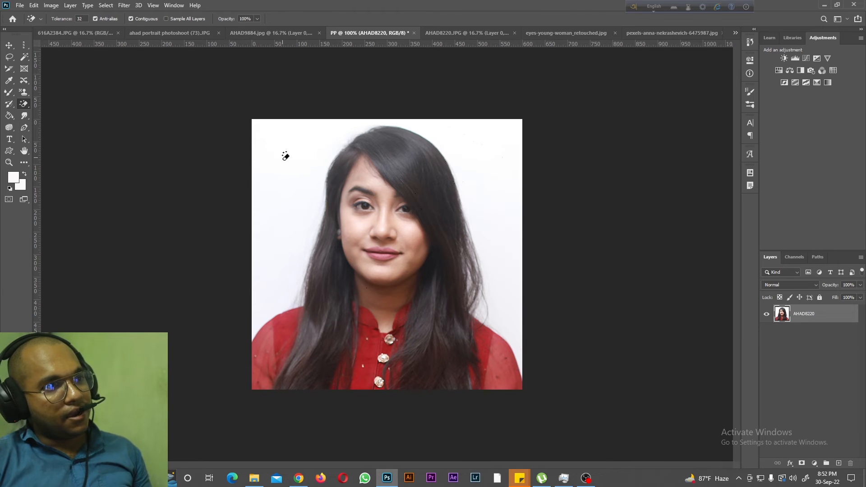
{"action": "left_click", "coordinate": [287, 180]}
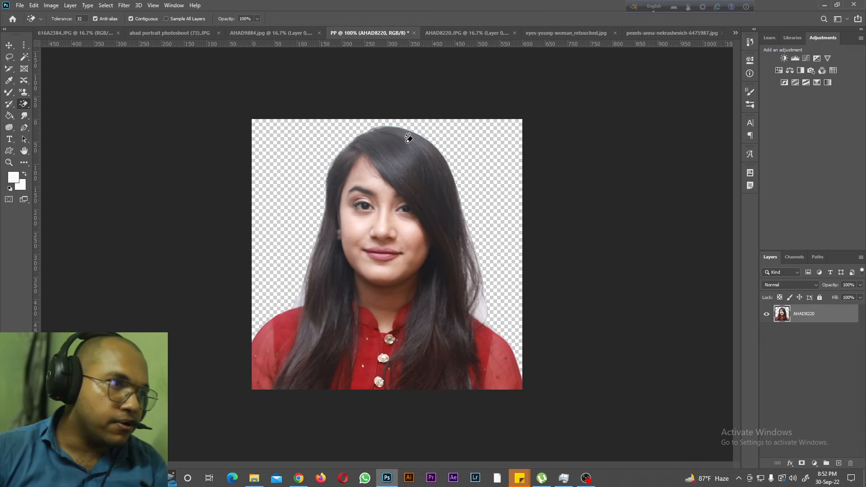
Step: Remove the leftover white wall patches around the woman in AHAD8220.JPG with the Magic Eraser
{"action": "left_click", "coordinate": [445, 30]}
{"action": "left_click", "coordinate": [299, 174]}
{"action": "left_click", "coordinate": [483, 105]}
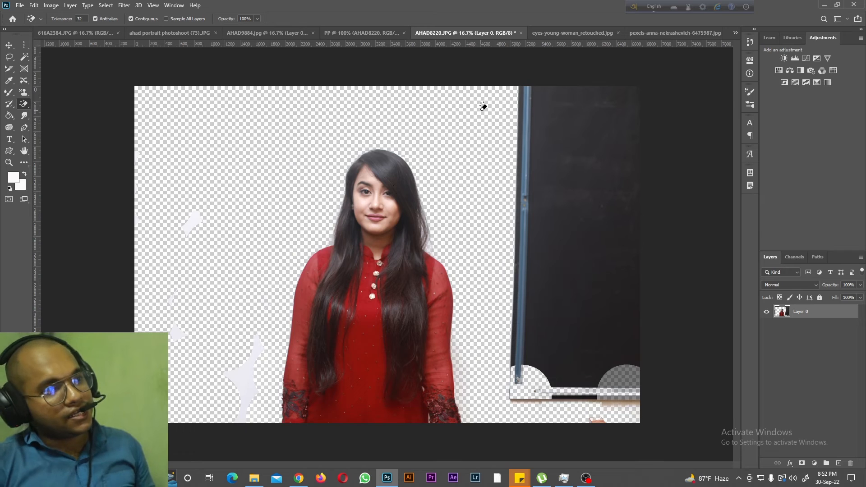
Step: Undo all the erasing in AHAD8220.JPG back to the intact photo with its Layer 1
{"action": "key", "text": "ctrl+z"}
{"action": "key", "text": "ctrl+z"}
{"action": "key", "text": "ctrl+z"}
{"action": "key", "text": "ctrl+z"}
{"action": "key", "text": "ctrl+z"}
{"action": "key", "text": "ctrl+z"}
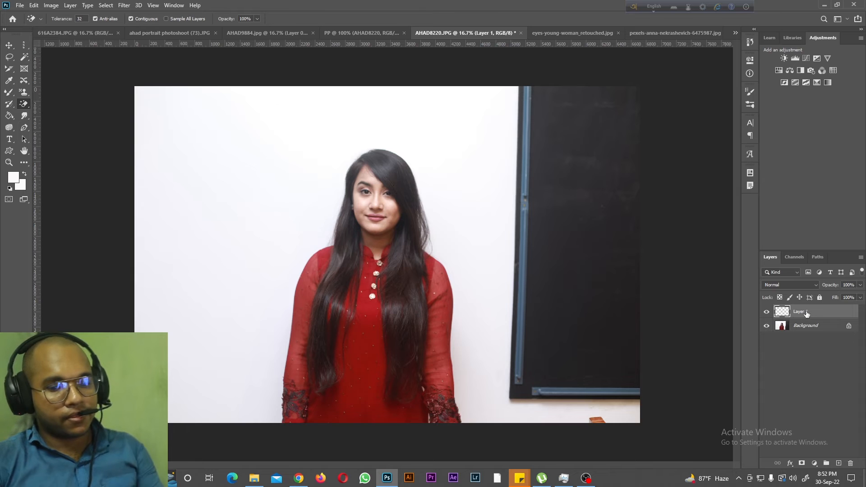
Step: Remove Layer 1 in AHAD8220.JPG and erase the white wall and the blackboard with the Magic Eraser
{"action": "key", "text": "ctrl+z"}
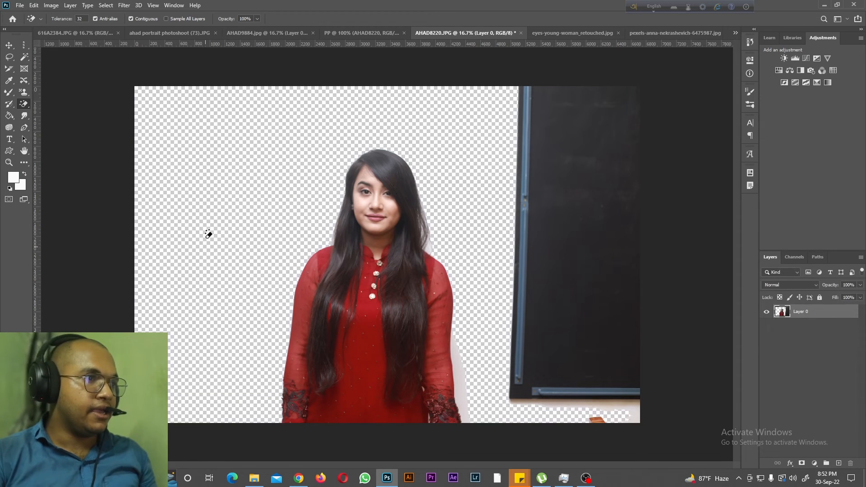
{"action": "left_click", "coordinate": [460, 367]}
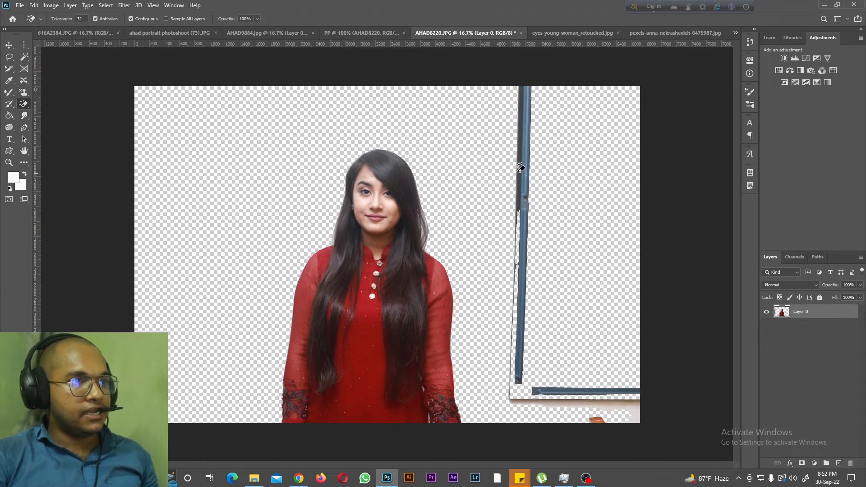
{"action": "left_click", "coordinate": [520, 170]}
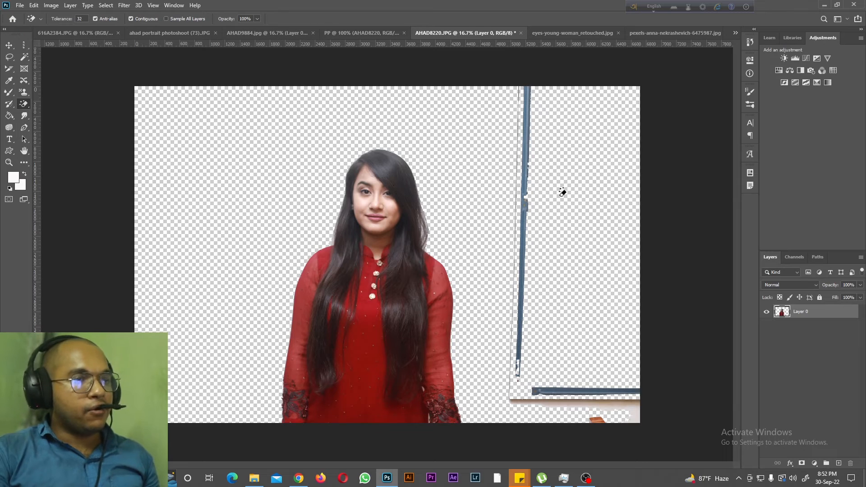
Step: Restore AHAD9884.jpg to its unerased photo with a locked Background layer
{"action": "left_click", "coordinate": [265, 32]}
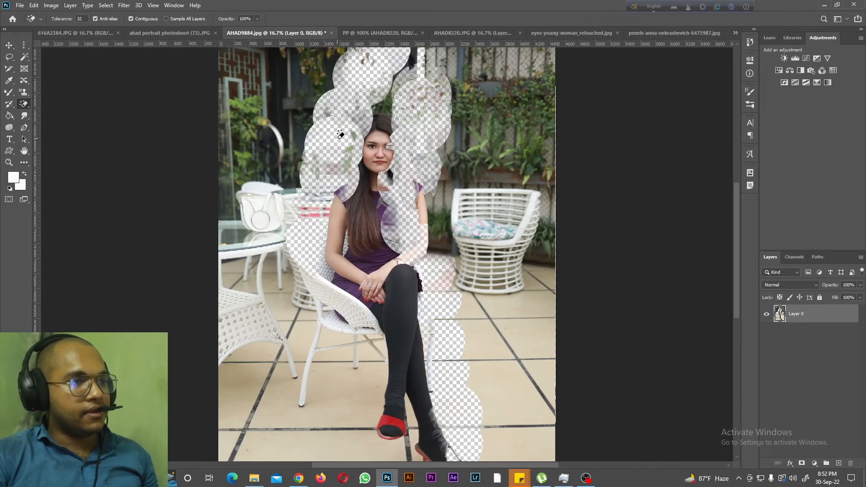
{"action": "key", "text": "F12"}
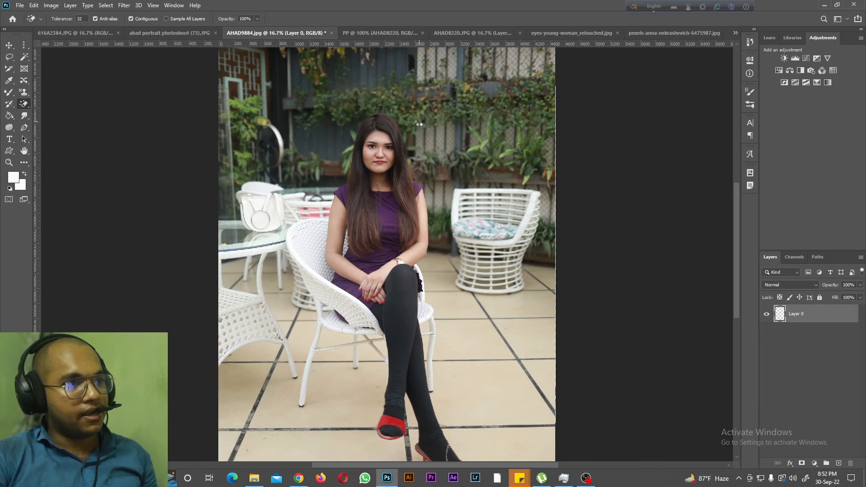
{"action": "left_click", "coordinate": [419, 123]}
{"action": "key", "text": "ctrl+z"}
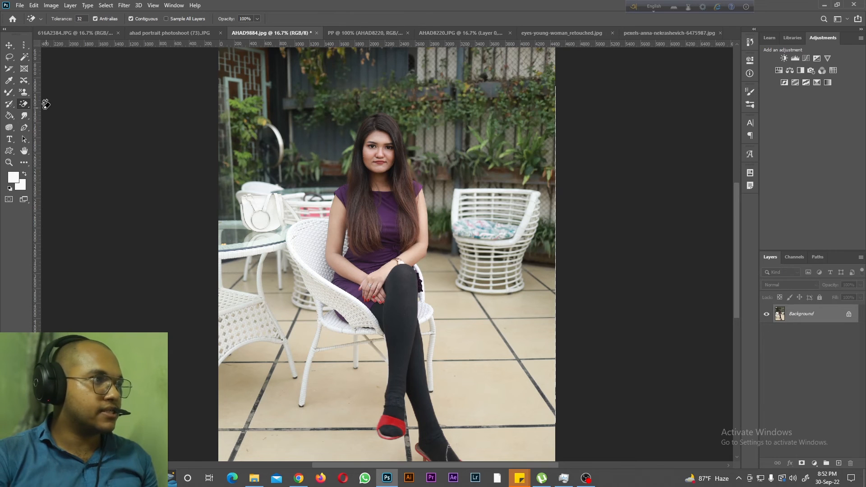
Step: Undo the last change in AHAD8220.JPG to bring back its Layer 1
{"action": "right_click", "coordinate": [24, 105]}
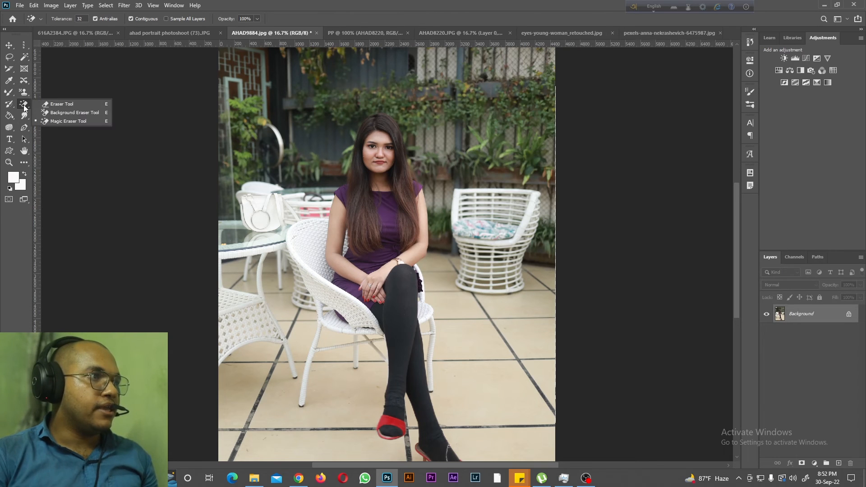
{"action": "left_click", "coordinate": [362, 33]}
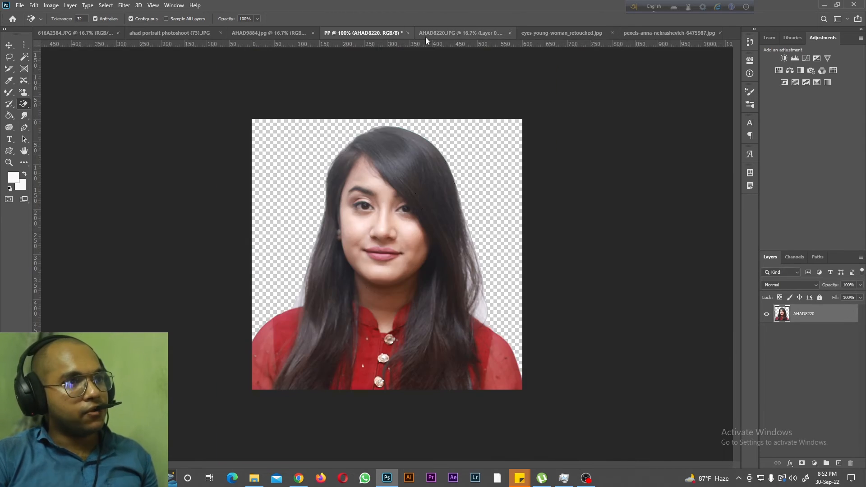
{"action": "left_click", "coordinate": [454, 32]}
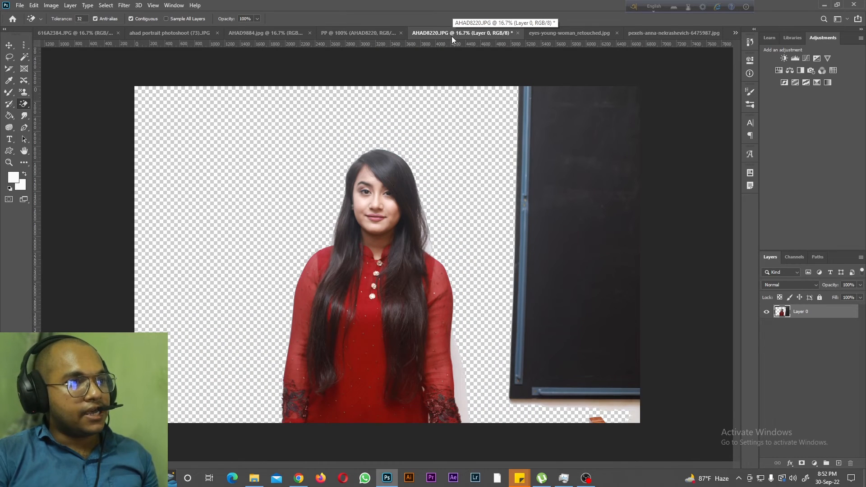
{"action": "key", "text": "ctrl+z"}
{"action": "left_click", "coordinate": [364, 33]}
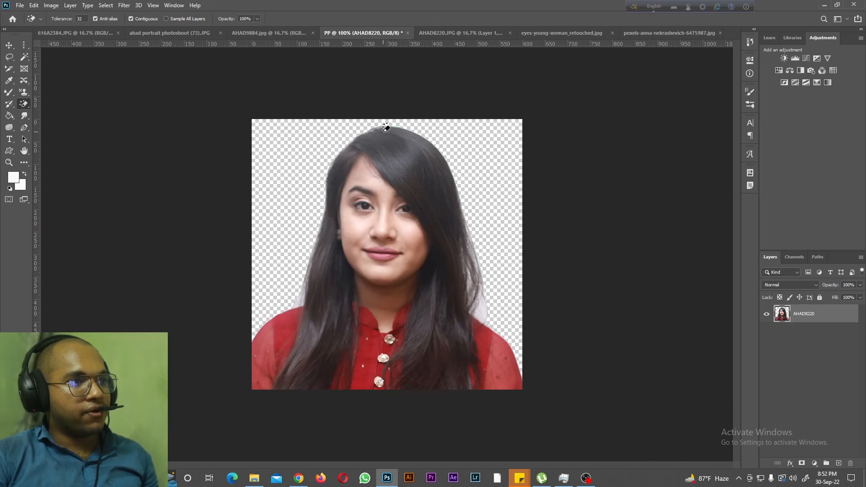
{"action": "key", "text": "ctrl+z"}
{"action": "key", "text": "ctrl+shift+z"}
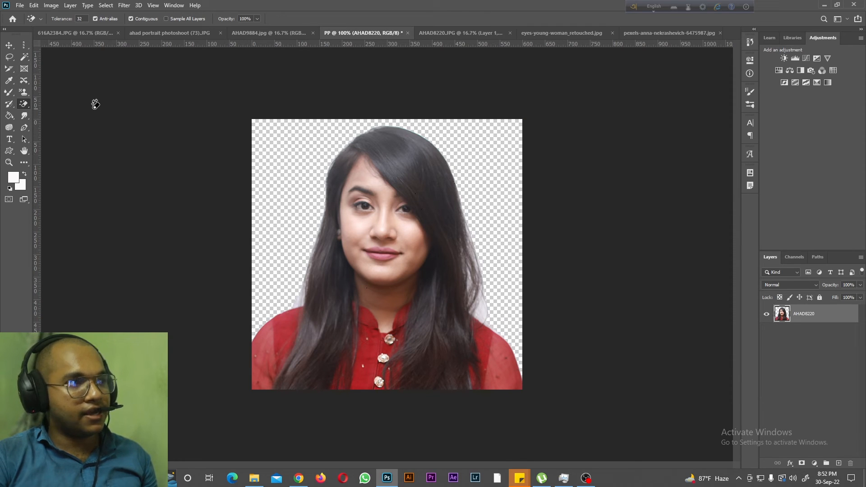
{"action": "right_click", "coordinate": [24, 104]}
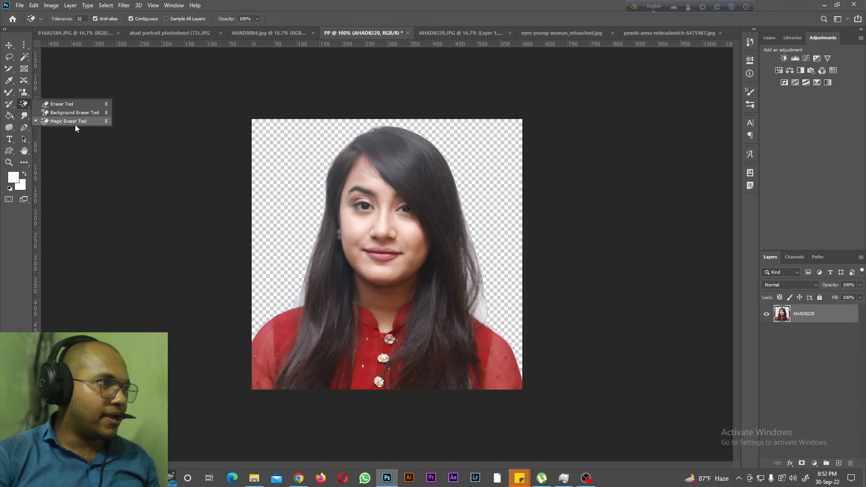
Step: Activate the Gradient tool and create a new white document of 1000 by 1000 pixels at 300 pixels/inch
{"action": "left_click", "coordinate": [9, 117]}
{"action": "right_click", "coordinate": [10, 117]}
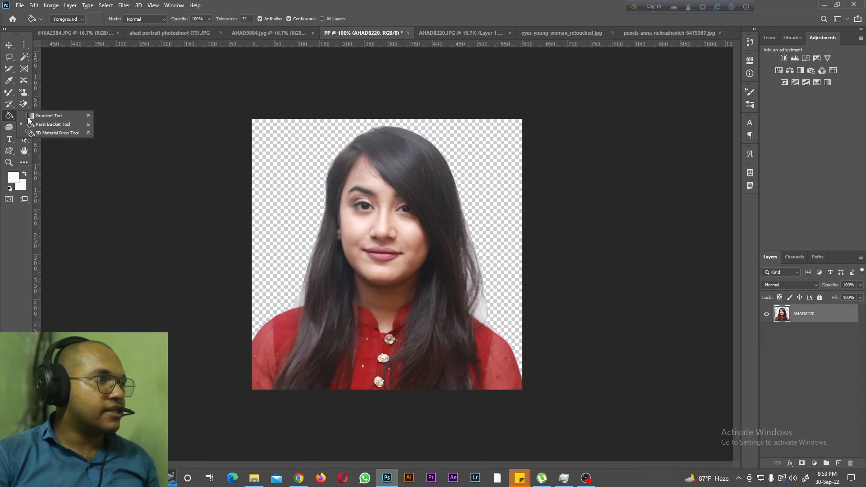
{"action": "left_click", "coordinate": [57, 117]}
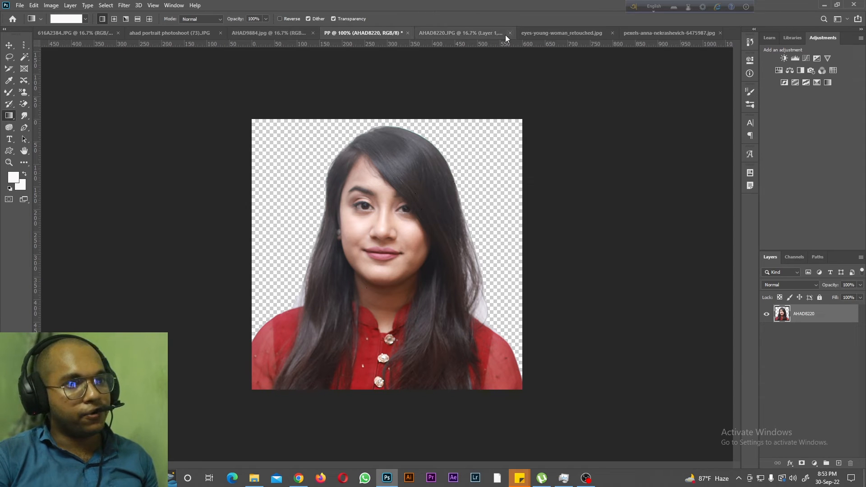
{"action": "left_click", "coordinate": [658, 33]}
{"action": "left_click", "coordinate": [20, 5]}
{"action": "left_click", "coordinate": [27, 13]}
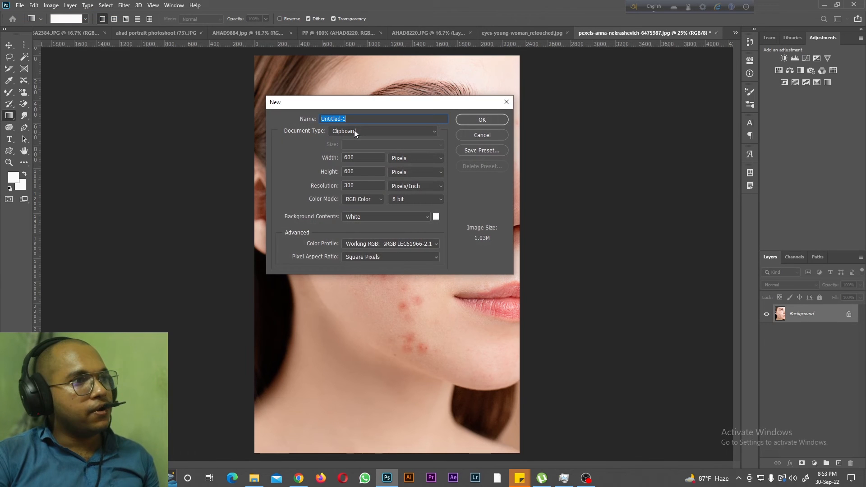
{"action": "left_click", "coordinate": [372, 157]}
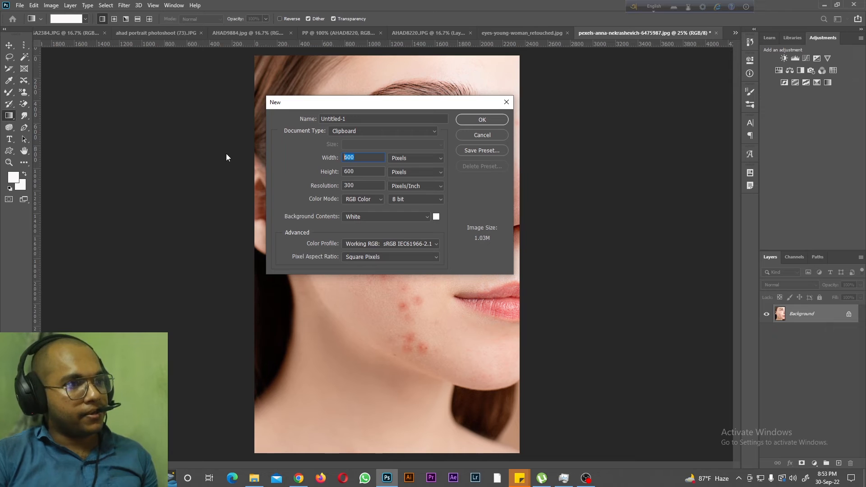
{"action": "type", "text": "1000"}
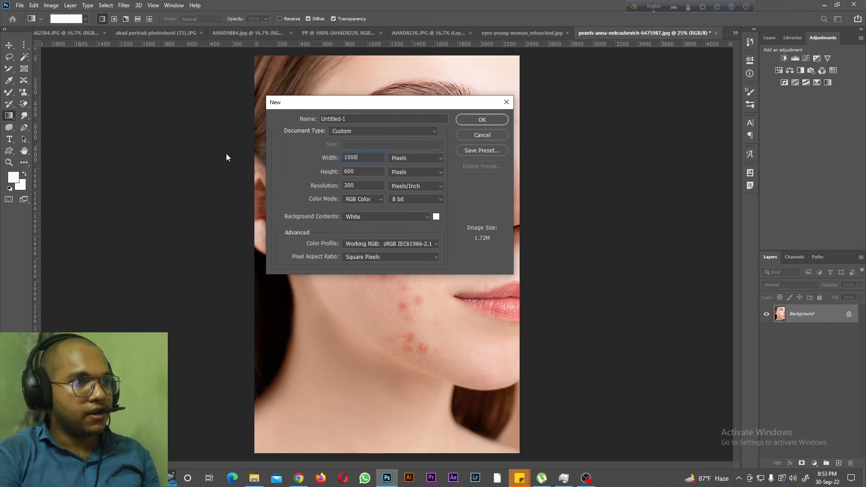
{"action": "type", "text": "1000"}
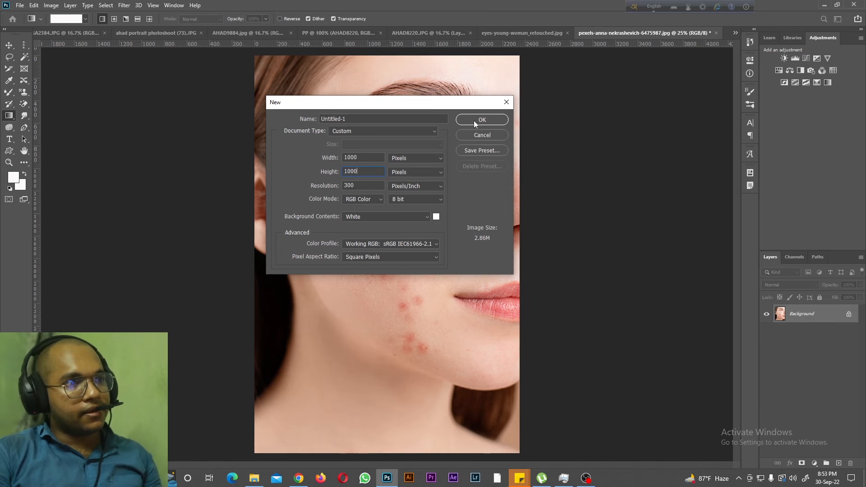
{"action": "left_click", "coordinate": [474, 121]}
Step: Set the foreground colour to green #0ef6ac and fill the blank canvas with a linear gradient running from its upper to its lower edge
{"action": "right_click", "coordinate": [9, 115]}
{"action": "left_click", "coordinate": [58, 118]}
{"action": "left_click", "coordinate": [14, 176]}
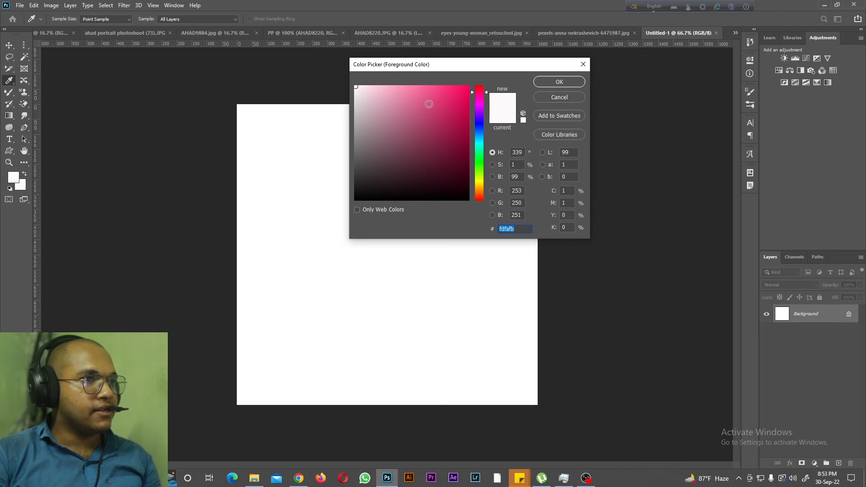
{"action": "left_click_drag", "start_coordinate": [475, 125], "coordinate": [477, 149]}
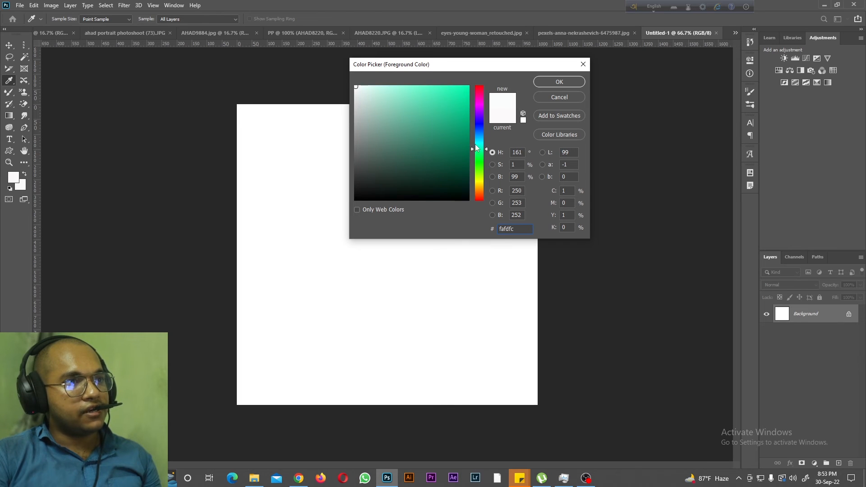
{"action": "left_click", "coordinate": [464, 89]}
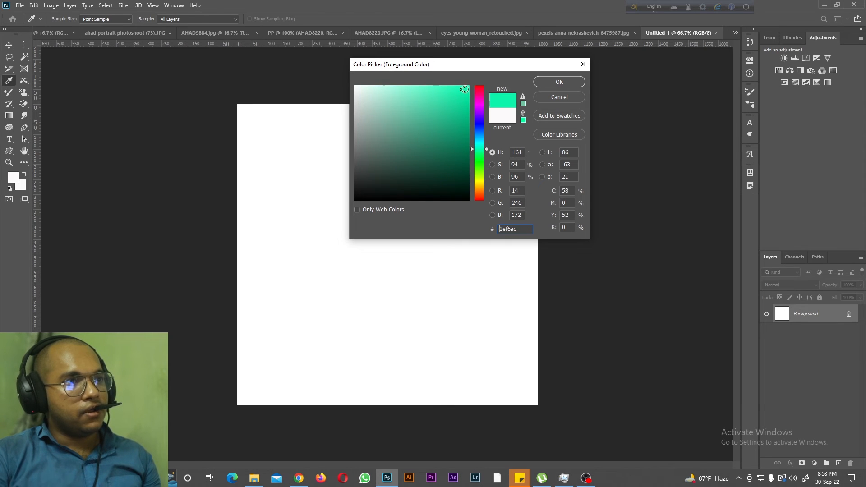
{"action": "left_click", "coordinate": [563, 82]}
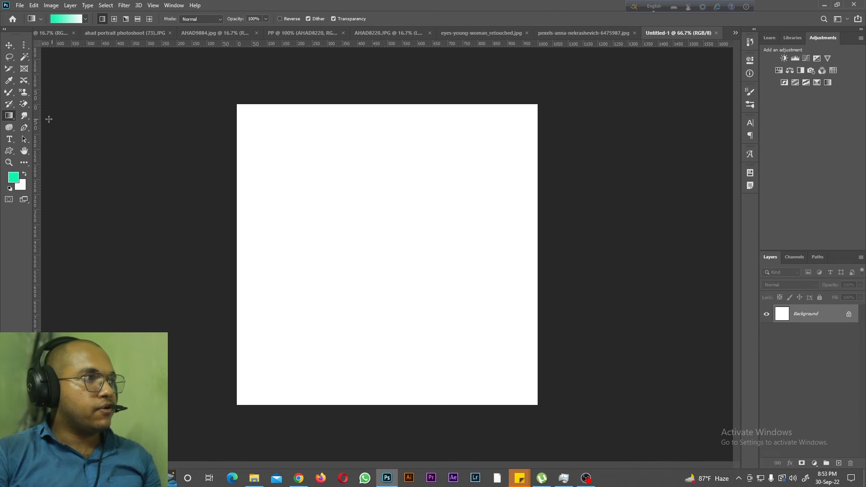
{"action": "left_click_drag", "start_coordinate": [358, 103], "coordinate": [364, 407]}
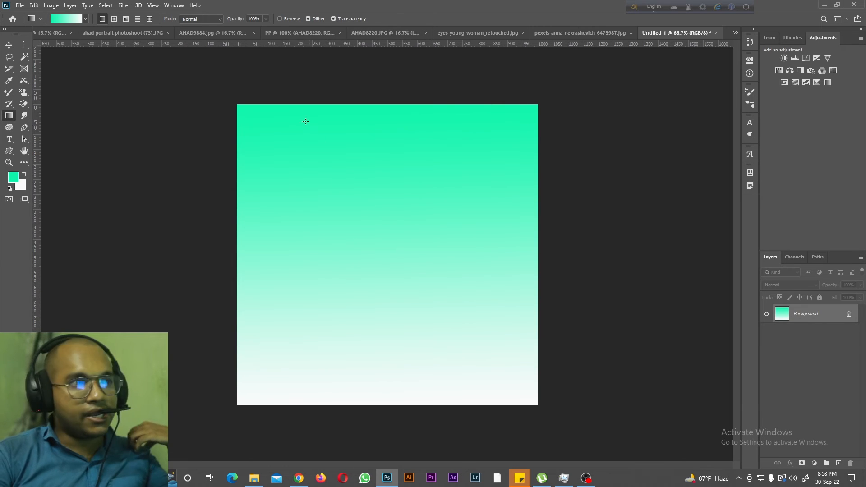
Step: Select the woman in ahad portrait photoshoot (73).JPG with the Object Selection tool and copy her to a new layer
{"action": "left_click", "coordinate": [92, 33]}
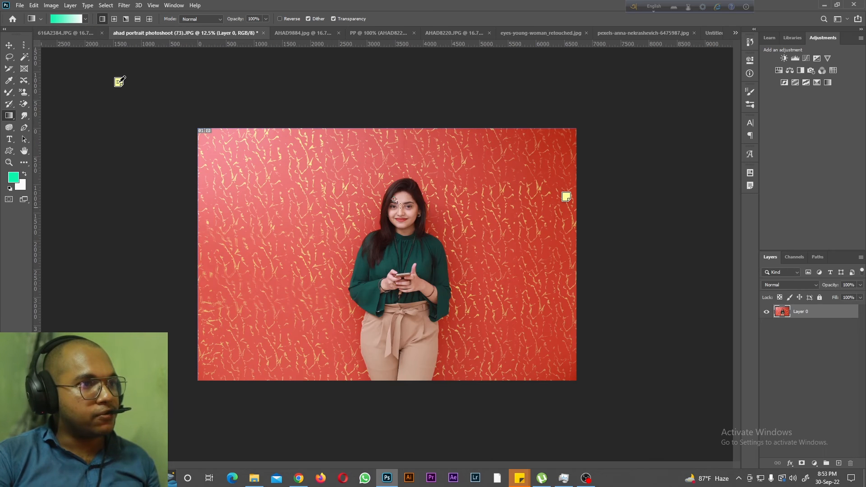
{"action": "left_click", "coordinate": [24, 57]}
{"action": "left_click", "coordinate": [71, 61]}
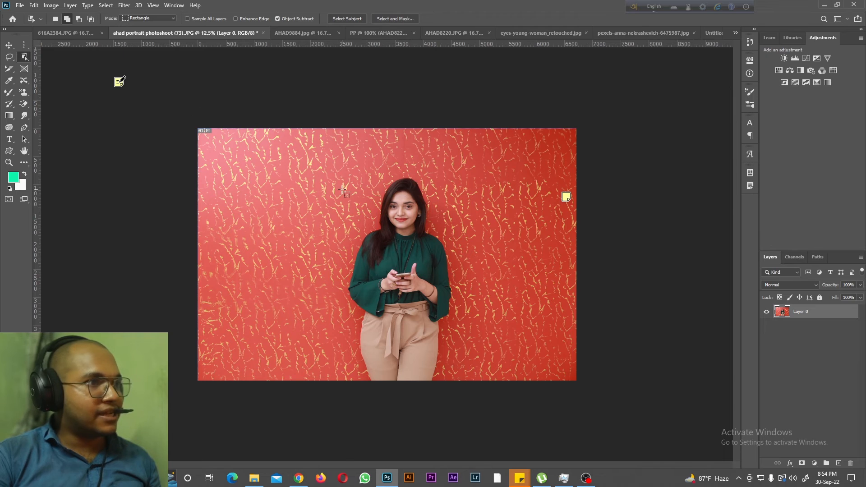
{"action": "left_click_drag", "start_coordinate": [346, 171], "coordinate": [467, 382]}
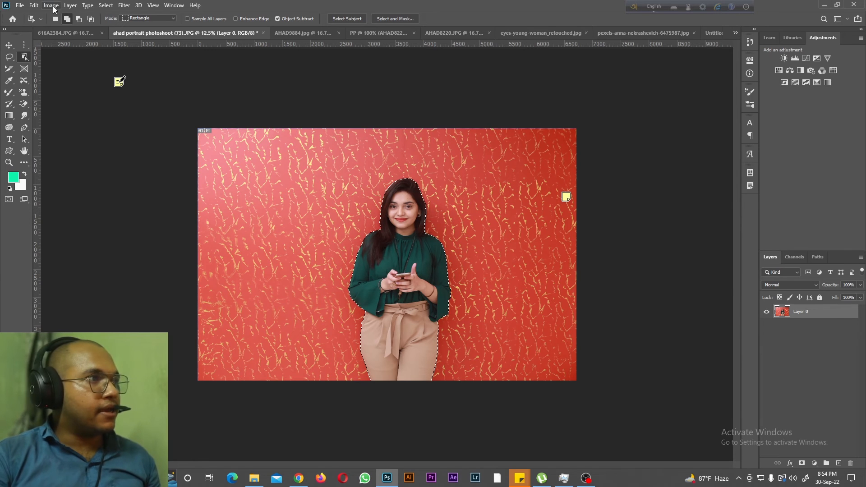
{"action": "left_click", "coordinate": [70, 5]}
{"action": "mouse_move", "coordinate": [91, 13]}
{"action": "left_click", "coordinate": [222, 98]}
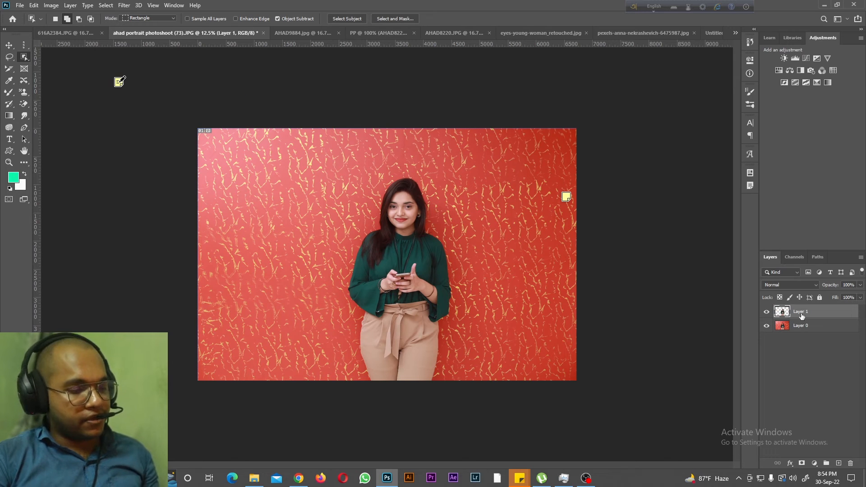
Step: Bring the cut-out woman into the Untitled-1 gradient document and scale her proportionally to about 24.6%
{"action": "left_click", "coordinate": [706, 32]}
{"action": "left_click_drag", "start_coordinate": [431, 189], "coordinate": [431, 188]}
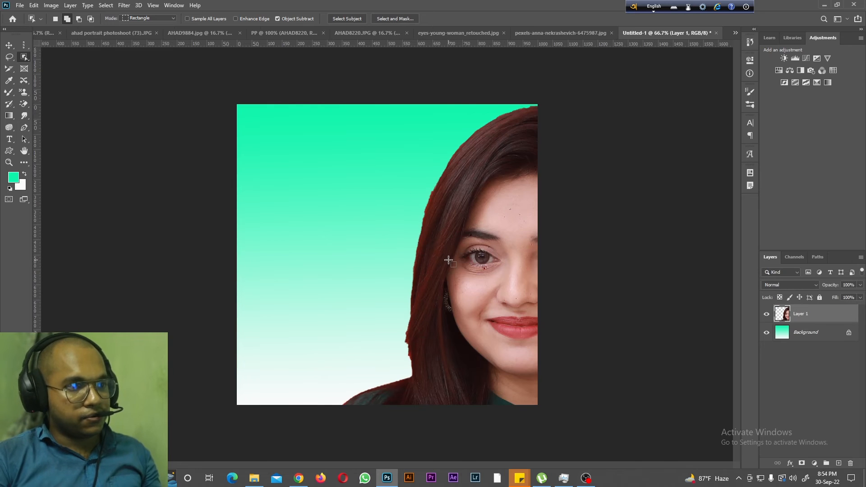
{"action": "key", "text": "ctrl+t"}
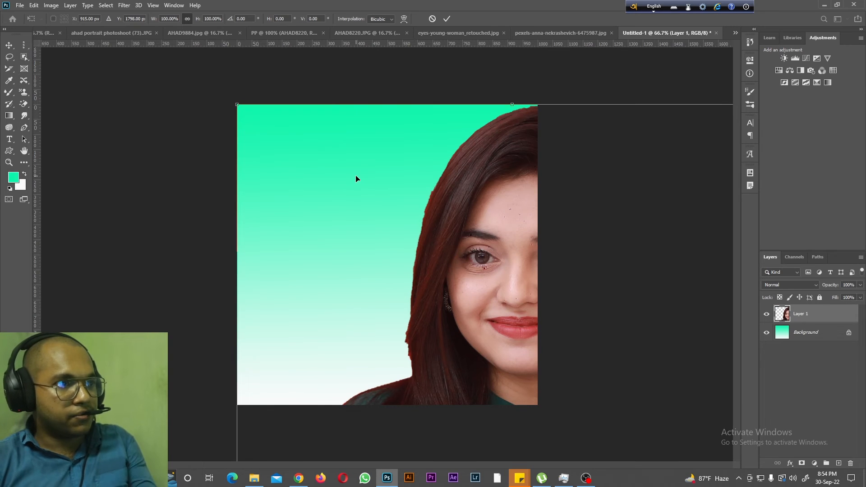
{"action": "key", "text": "ctrl+minus"}
{"action": "key", "text": "ctrl+minus"}
{"action": "key", "text": "ctrl+minus"}
{"action": "key", "text": "ctrl+minus"}
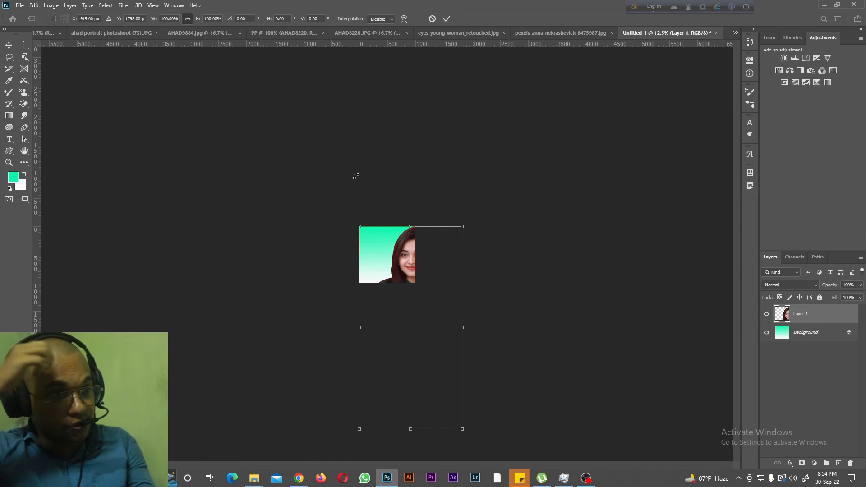
{"action": "left_click_drag", "start_coordinate": [463, 429], "coordinate": [397, 274]}
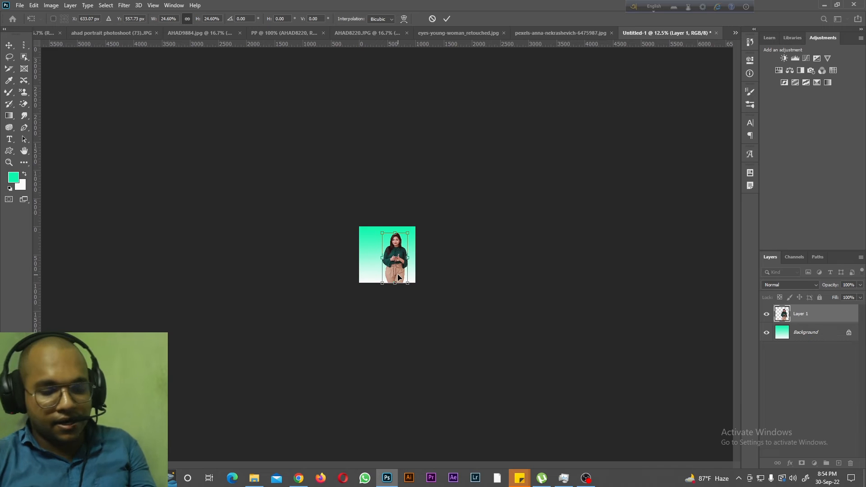
Step: Shift the scaled woman horizontally to about X 692 px on the gradient canvas and apply the transform
{"action": "key", "text": "ctrl+plus"}
{"action": "key", "text": "ctrl+plus"}
{"action": "key", "text": "ctrl+plus"}
{"action": "key", "text": "ctrl+plus"}
{"action": "key", "text": "ctrl+plus"}
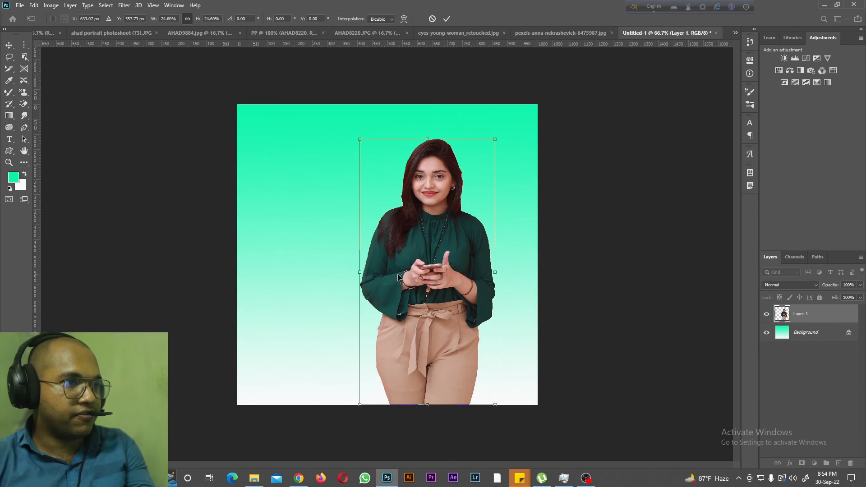
{"action": "left_click_drag", "start_coordinate": [419, 262], "coordinate": [437, 261]}
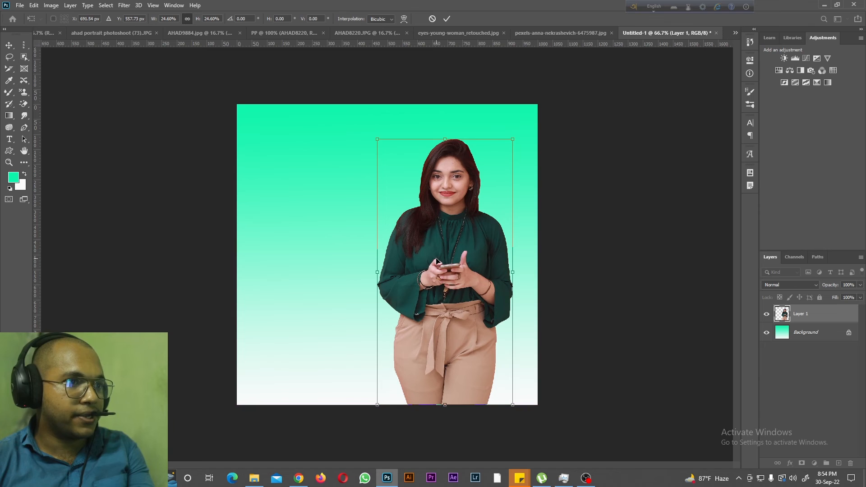
{"action": "key", "text": "Return"}
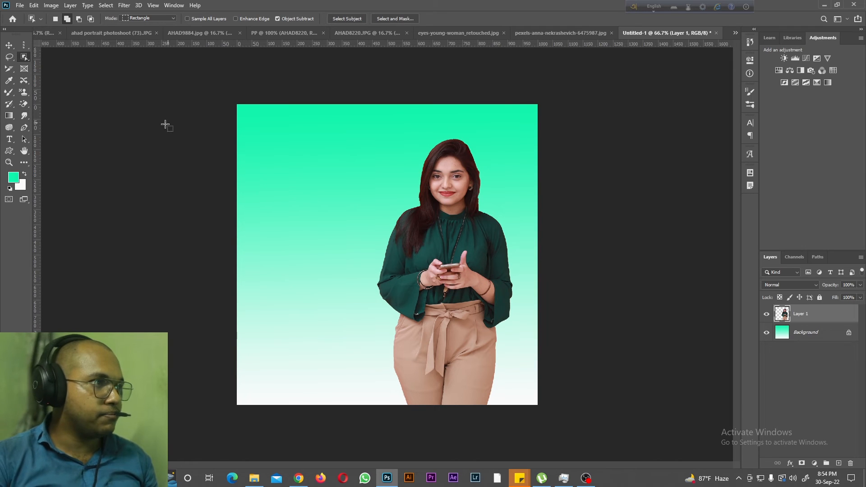
Step: Fill the transparent background of the PP portrait with blue #0404d6 using the Paint Bucket tool
{"action": "left_click", "coordinate": [9, 117]}
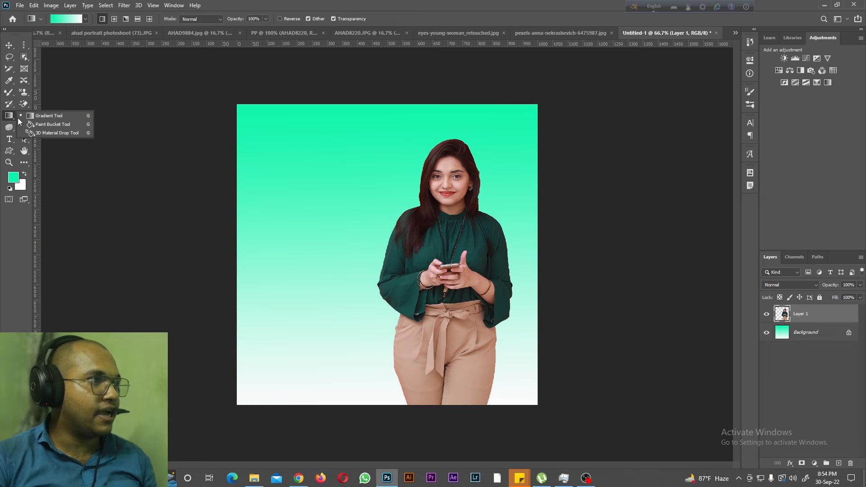
{"action": "left_click", "coordinate": [42, 125]}
{"action": "left_click", "coordinate": [553, 33]}
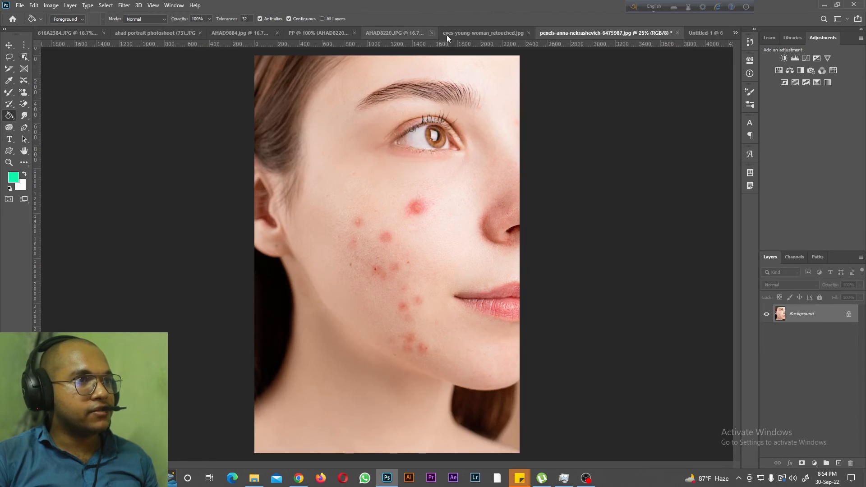
{"action": "left_click", "coordinate": [446, 34]}
{"action": "left_click", "coordinate": [316, 32]}
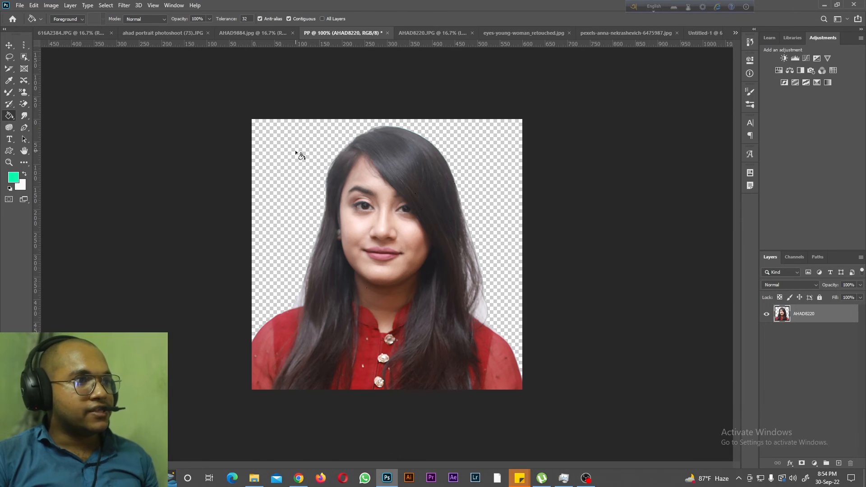
{"action": "left_click", "coordinate": [14, 180]}
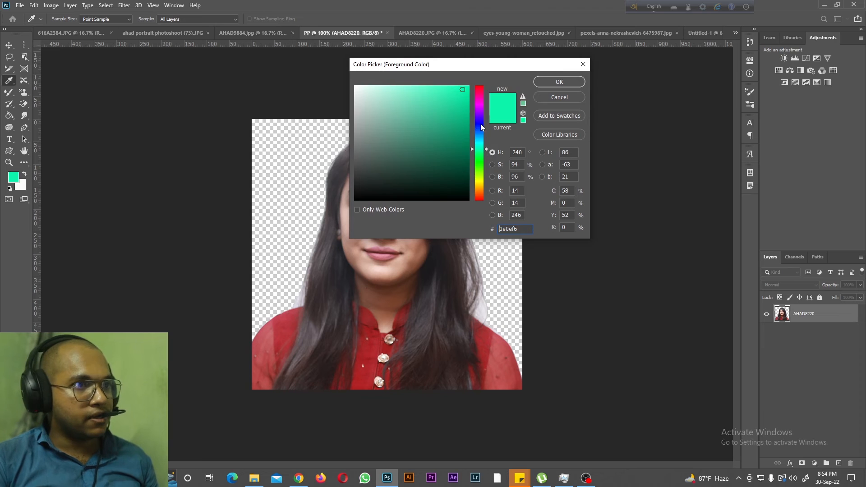
{"action": "left_click", "coordinate": [480, 124]}
{"action": "left_click_drag", "start_coordinate": [463, 100], "coordinate": [467, 105]}
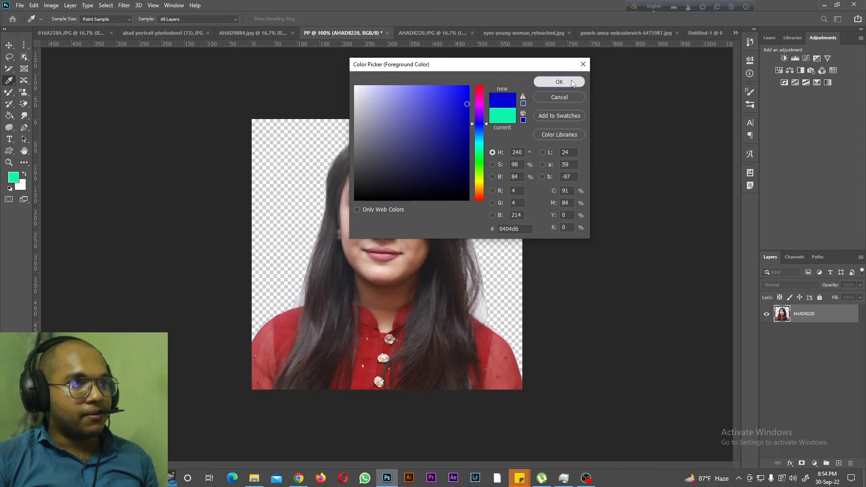
{"action": "left_click", "coordinate": [559, 82]}
{"action": "key", "text": "g"}
{"action": "left_click", "coordinate": [282, 164]}
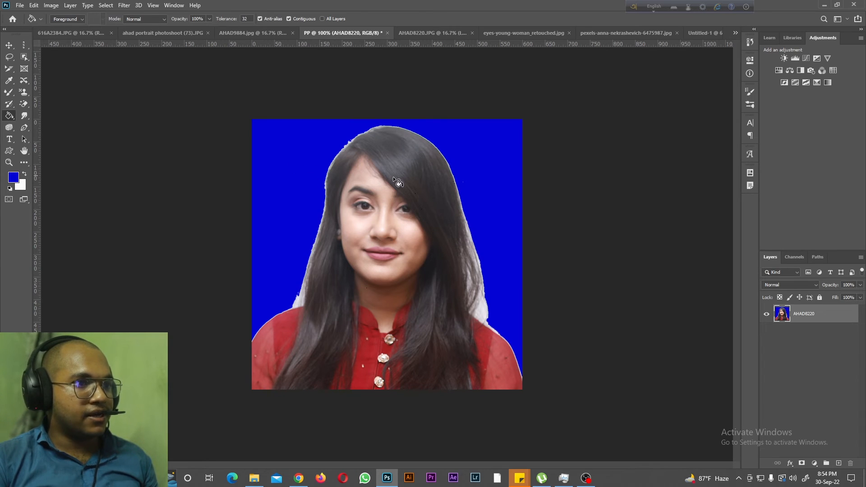
Step: Set the foreground color to near-white #fafafc and fill the PP portrait's blue background with the Paint Bucket tool
{"action": "left_click", "coordinate": [14, 176]}
{"action": "left_click", "coordinate": [356, 87]}
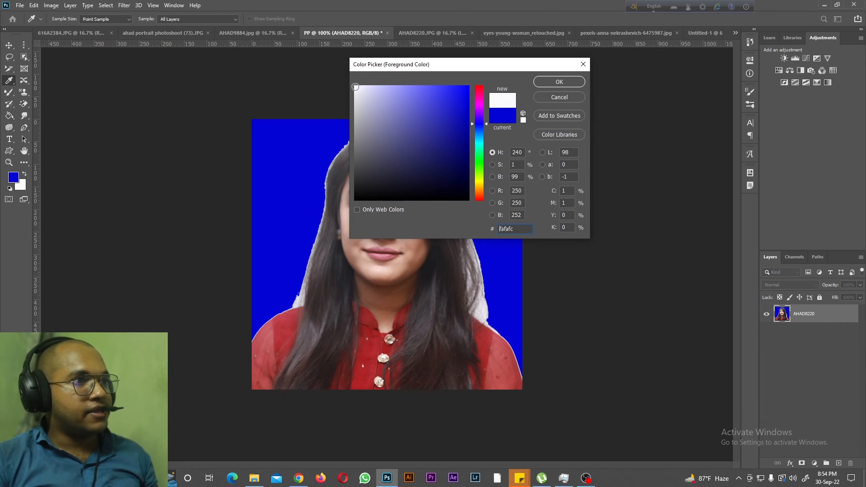
{"action": "left_click", "coordinate": [559, 82]}
{"action": "left_click", "coordinate": [267, 170]}
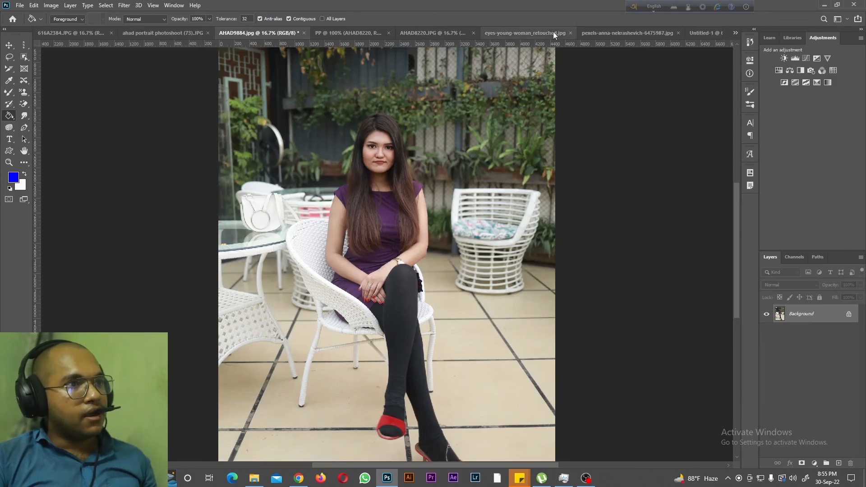
Step: Create a new 1830 × 3596 px document at 72 pixels/inch with white background and fill it with blue #0000fc
{"action": "left_click", "coordinate": [714, 32]}
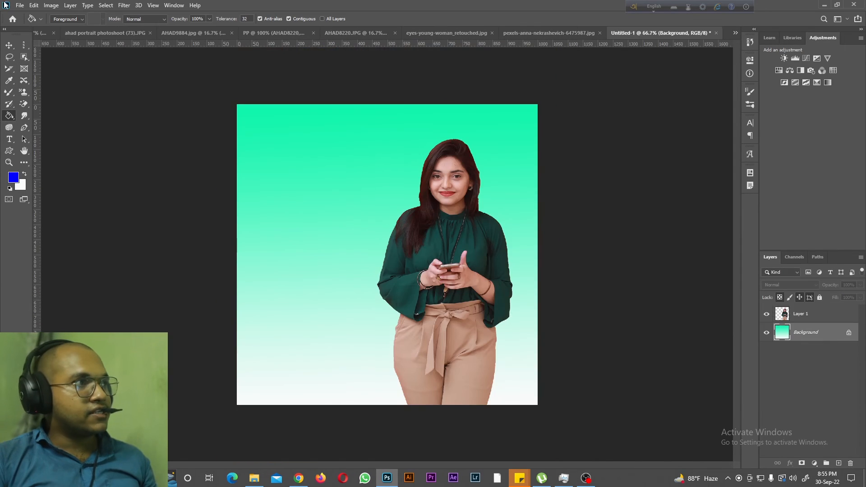
{"action": "left_click", "coordinate": [20, 5]}
{"action": "left_click", "coordinate": [28, 15]}
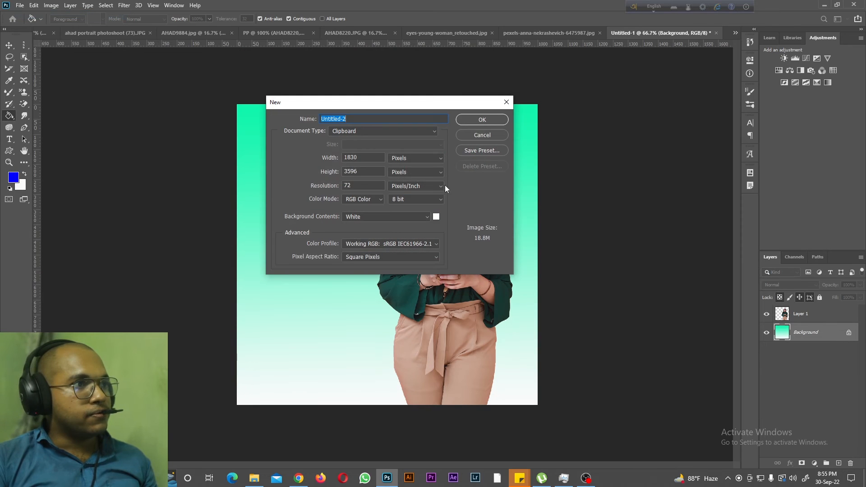
{"action": "left_click", "coordinate": [482, 120]}
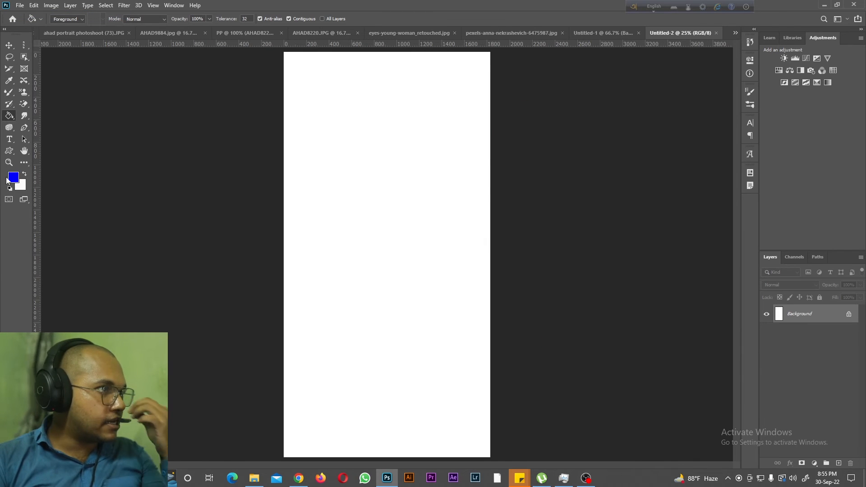
{"action": "left_click", "coordinate": [320, 179]}
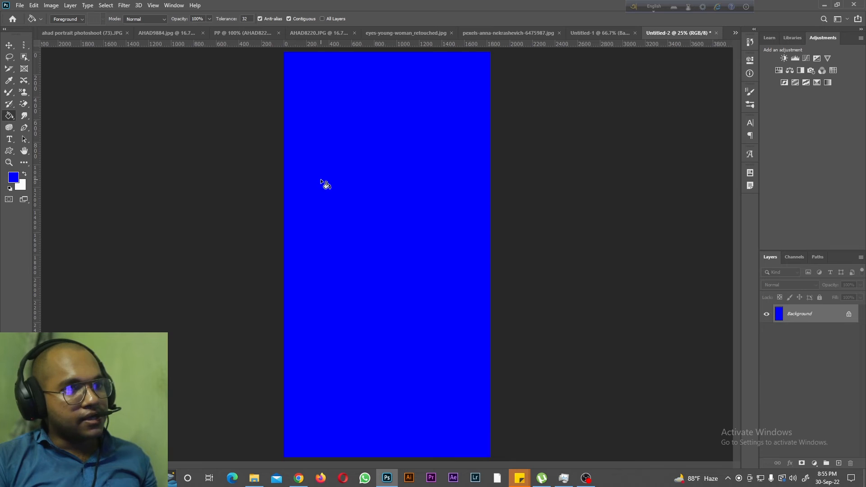
Step: Pick a muted blue-violet foreground color and fill the Untitled-2 canvas with it using the Paint Bucket tool
{"action": "left_click", "coordinate": [13, 177]}
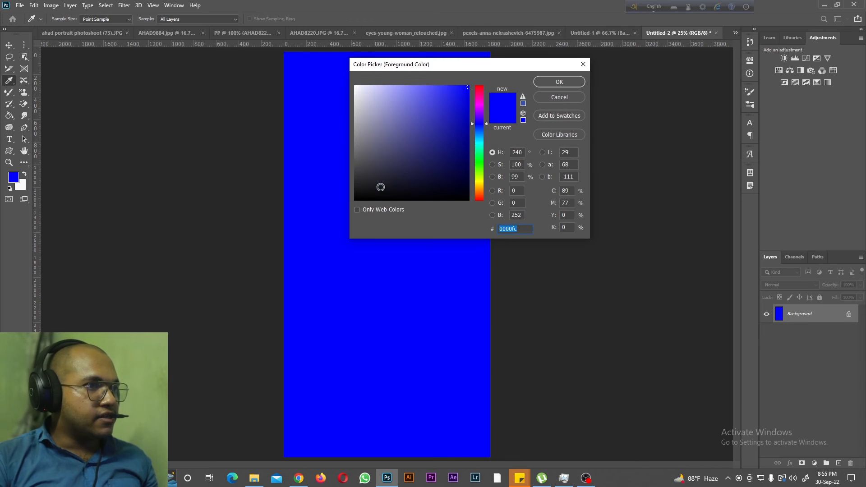
{"action": "left_click", "coordinate": [404, 138]}
{"action": "left_click", "coordinate": [555, 81]}
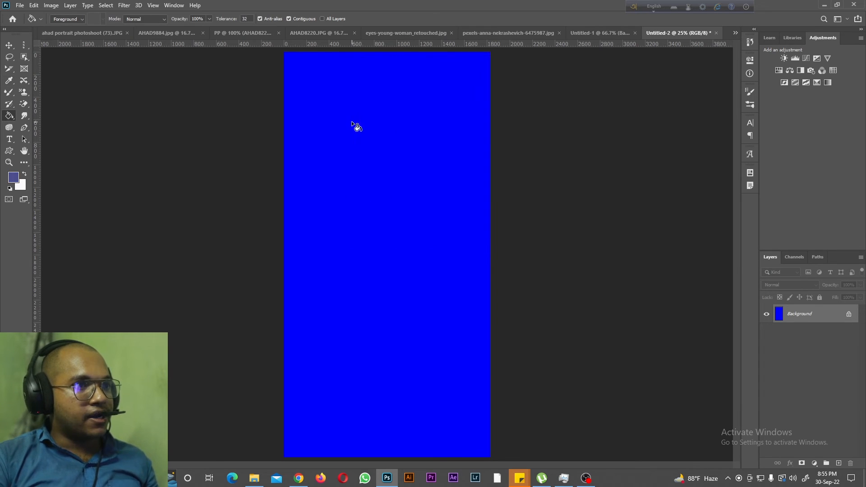
{"action": "left_click", "coordinate": [353, 126]}
Step: Activate the Blur tool and switch to the PP portrait document
{"action": "right_click", "coordinate": [11, 118]}
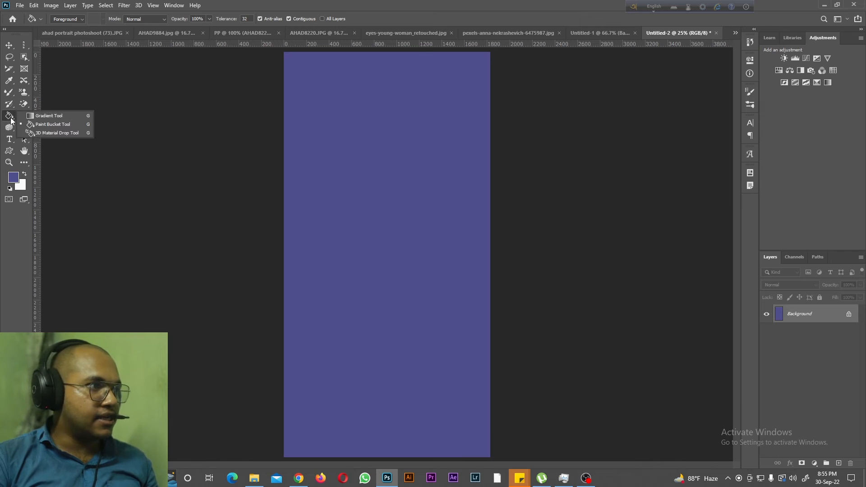
{"action": "left_click", "coordinate": [25, 118]}
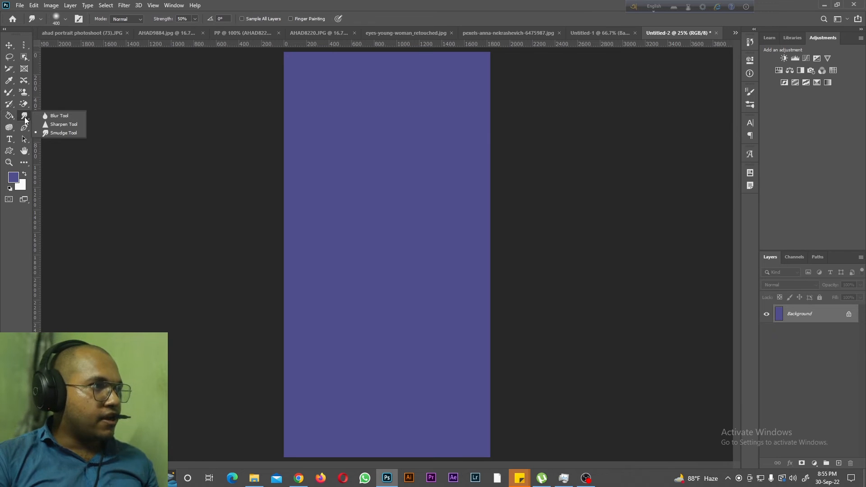
{"action": "left_click", "coordinate": [71, 116]}
{"action": "left_click", "coordinate": [171, 33]}
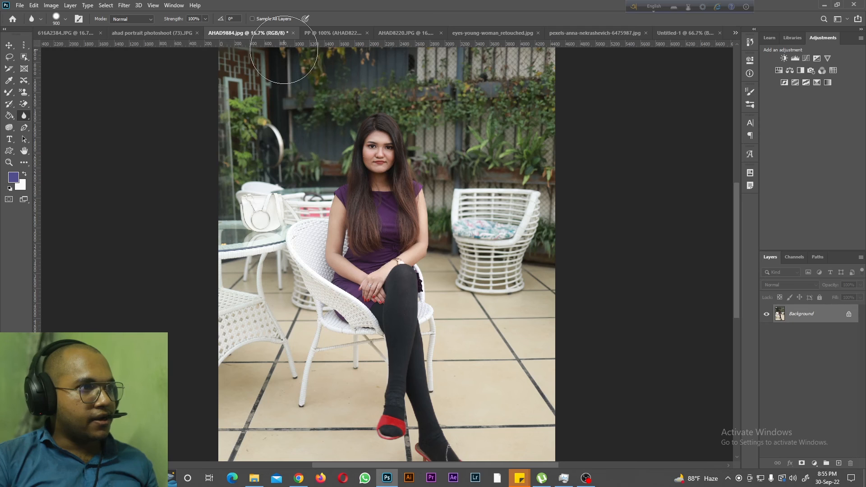
{"action": "left_click", "coordinate": [332, 33]}
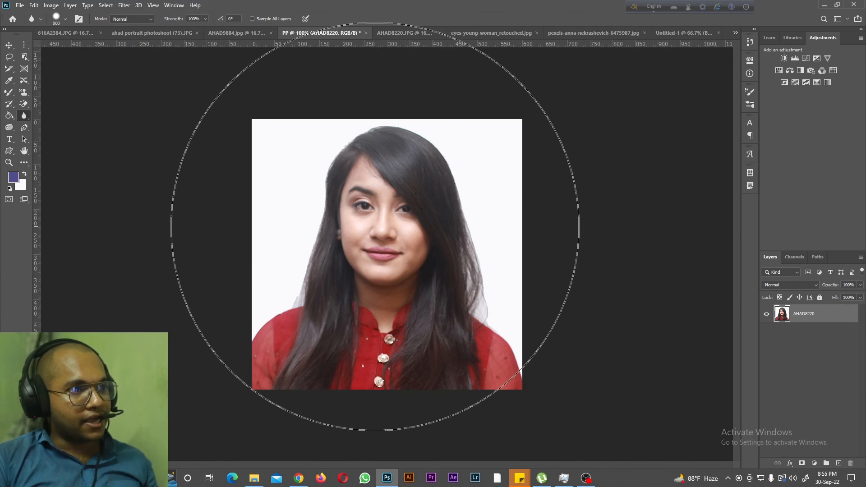
Step: Reduce the Blur brush to 300 px and blur the woman's face in the PP portrait at 100% strength
{"action": "key", "text": "bracketleft"}
{"action": "key", "text": "bracketleft"}
{"action": "key", "text": "bracketleft"}
{"action": "key", "text": "bracketleft"}
{"action": "key", "text": "bracketleft"}
{"action": "key", "text": "bracketleft"}
{"action": "mouse_move", "coordinate": [377, 212]}
{"action": "left_mouse_down"}
{"action": "mouse_move", "coordinate": [309, 227]}
{"action": "mouse_move", "coordinate": [381, 321]}
{"action": "mouse_move", "coordinate": [319, 357]}
{"action": "mouse_move", "coordinate": [367, 323]}
{"action": "mouse_move", "coordinate": [427, 184]}
{"action": "left_mouse_up"}
Step: Undo the Blur strokes on the woman's face
{"action": "key", "text": "ctrl+z"}
{"action": "key", "text": "ctrl+z"}
{"action": "key", "text": "ctrl+z"}
{"action": "key", "text": "ctrl+z"}
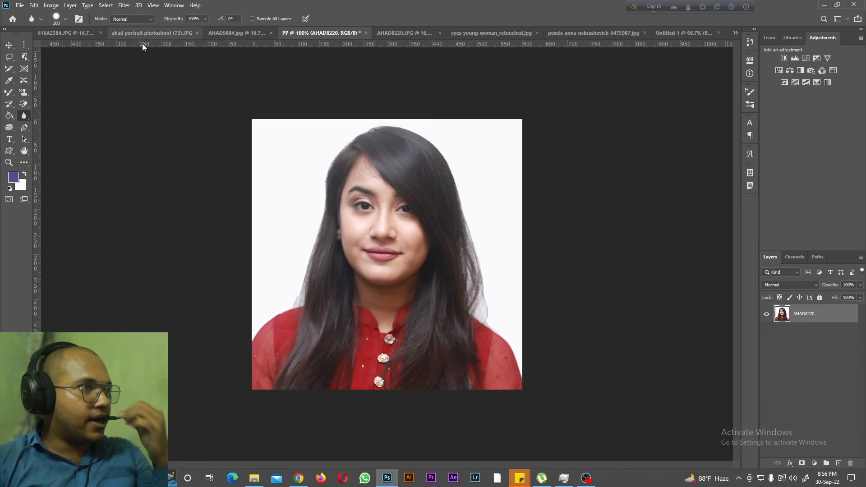
Step: Try the Sharpen tool on the woman's neck and hair with a 150 px brush at 50% strength, and revert it
{"action": "right_click", "coordinate": [24, 116]}
{"action": "left_click", "coordinate": [54, 124]}
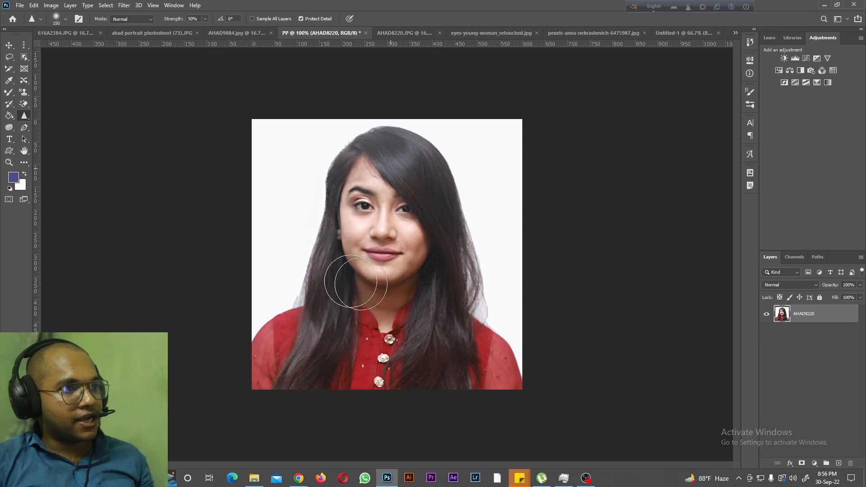
{"action": "mouse_move", "coordinate": [356, 321]}
{"action": "left_mouse_down"}
{"action": "mouse_move", "coordinate": [363, 286]}
{"action": "mouse_move", "coordinate": [329, 261]}
{"action": "mouse_move", "coordinate": [345, 242]}
{"action": "mouse_move", "coordinate": [395, 270]}
{"action": "mouse_move", "coordinate": [333, 319]}
{"action": "mouse_move", "coordinate": [247, 309]}
{"action": "mouse_move", "coordinate": [318, 293]}
{"action": "mouse_move", "coordinate": [419, 299]}
{"action": "left_mouse_up"}
{"action": "key", "text": "F12"}
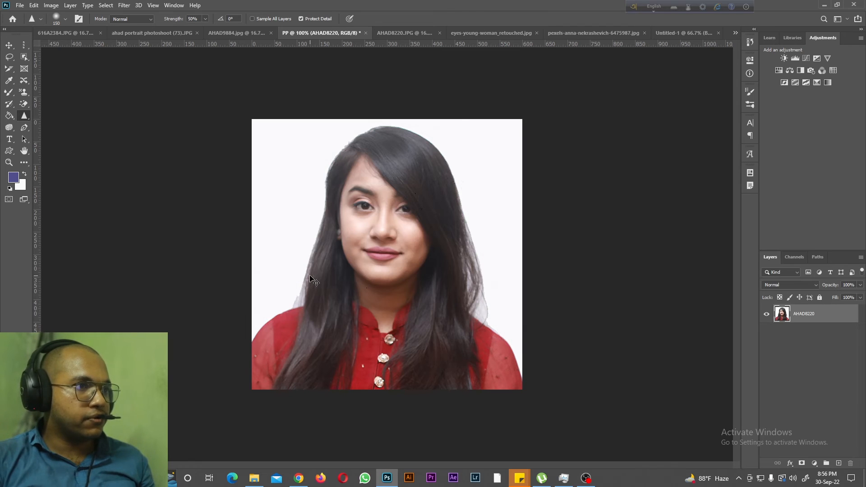
Step: Smudge the woman's face, hair and clothing with a 400 px Smudge brush at 50% strength
{"action": "right_click", "coordinate": [28, 117]}
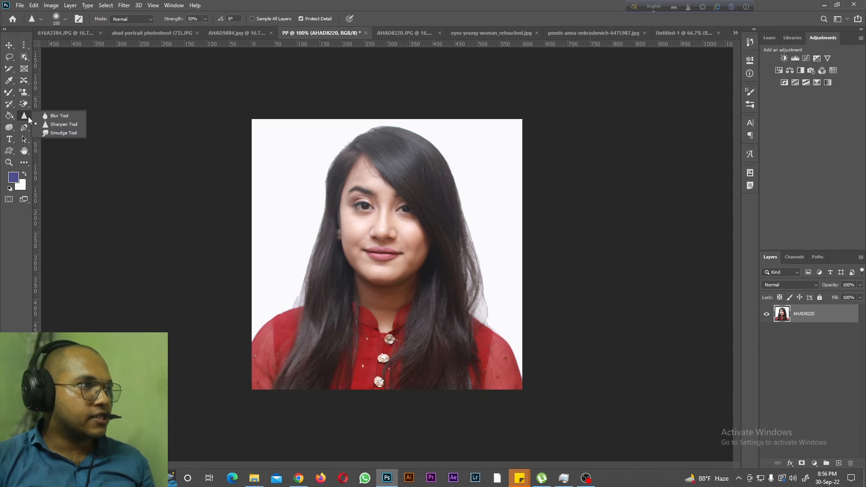
{"action": "left_click", "coordinate": [52, 133]}
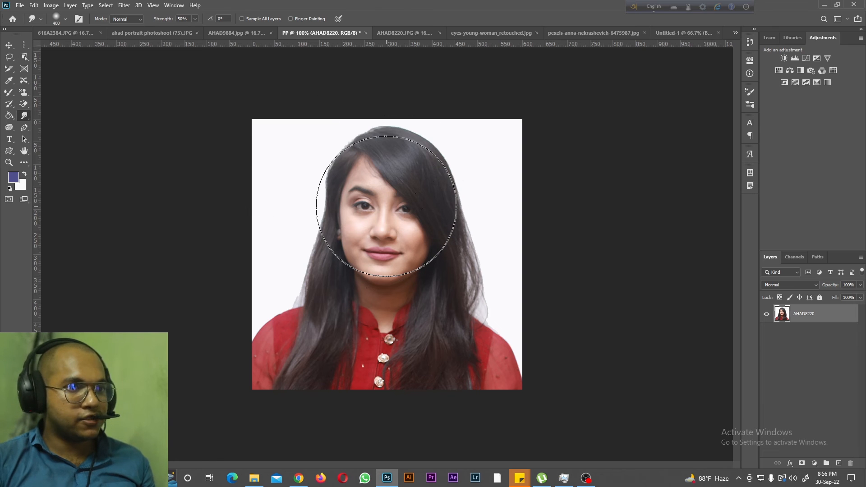
{"action": "mouse_move", "coordinate": [405, 209]}
{"action": "left_mouse_down"}
{"action": "mouse_move", "coordinate": [293, 219]}
{"action": "mouse_move", "coordinate": [348, 316]}
{"action": "mouse_move", "coordinate": [437, 348]}
{"action": "mouse_move", "coordinate": [426, 317]}
{"action": "mouse_move", "coordinate": [433, 311]}
{"action": "mouse_move", "coordinate": [325, 335]}
{"action": "mouse_move", "coordinate": [260, 370]}
{"action": "mouse_move", "coordinate": [407, 342]}
{"action": "mouse_move", "coordinate": [501, 390]}
{"action": "mouse_move", "coordinate": [483, 373]}
{"action": "mouse_move", "coordinate": [334, 360]}
{"action": "mouse_move", "coordinate": [338, 332]}
{"action": "left_mouse_up"}
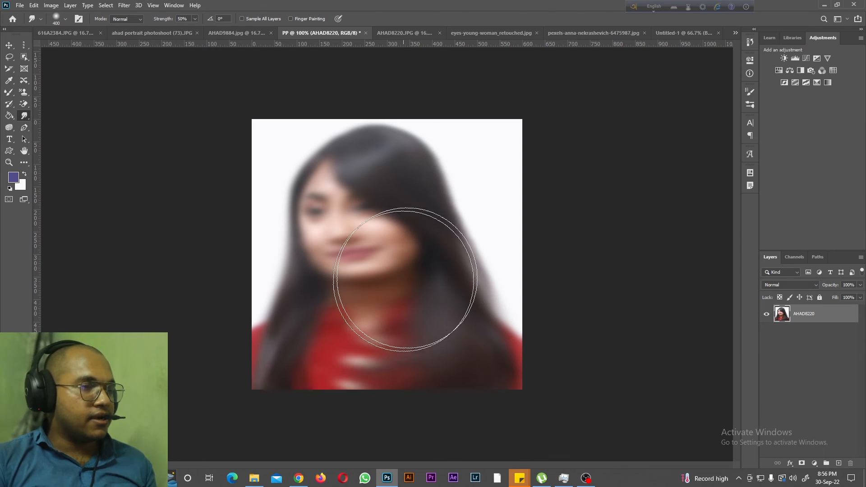
Step: Undo all the Smudge strokes on the portrait
{"action": "key", "text": "ctrl+z"}
{"action": "key", "text": "ctrl+z"}
{"action": "key", "text": "ctrl+z"}
{"action": "key", "text": "ctrl+z"}
{"action": "key", "text": "ctrl+z"}
{"action": "key", "text": "ctrl+z"}
{"action": "key", "text": "ctrl+z"}
{"action": "key", "text": "ctrl+z"}
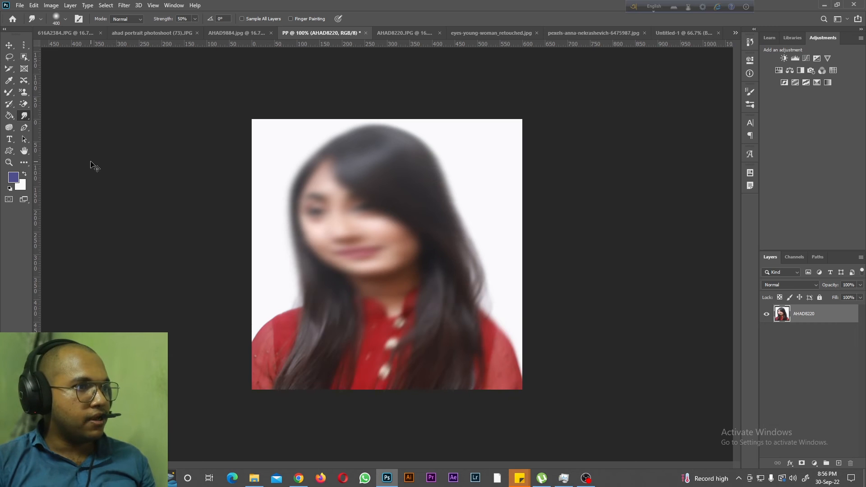
Step: Lighten both of the woman's irises with a 10 px Dodge brush set to Midtones at 100% exposure
{"action": "left_click", "coordinate": [14, 129]}
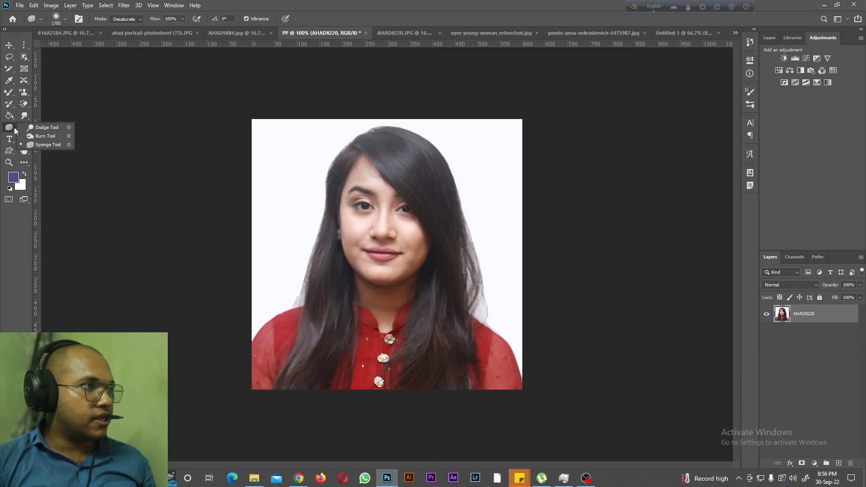
{"action": "left_click", "coordinate": [43, 129]}
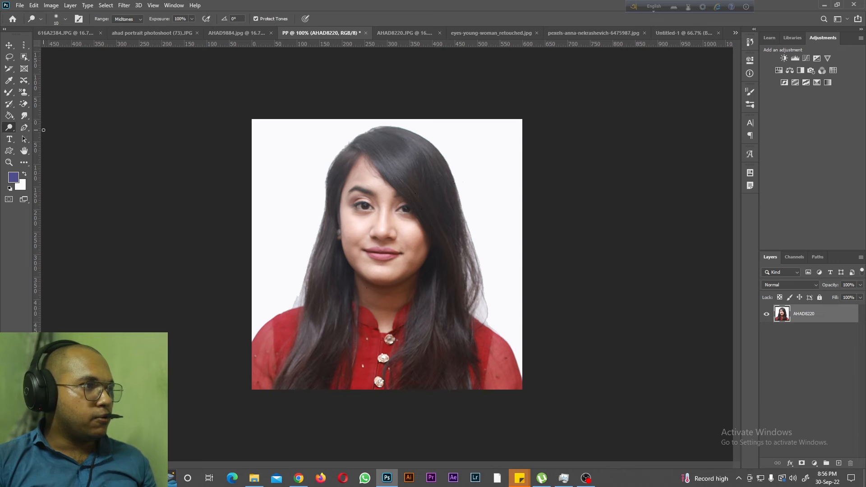
{"action": "scroll", "coordinate": [363, 215], "scroll_direction": "up", "scroll_amount": 2}
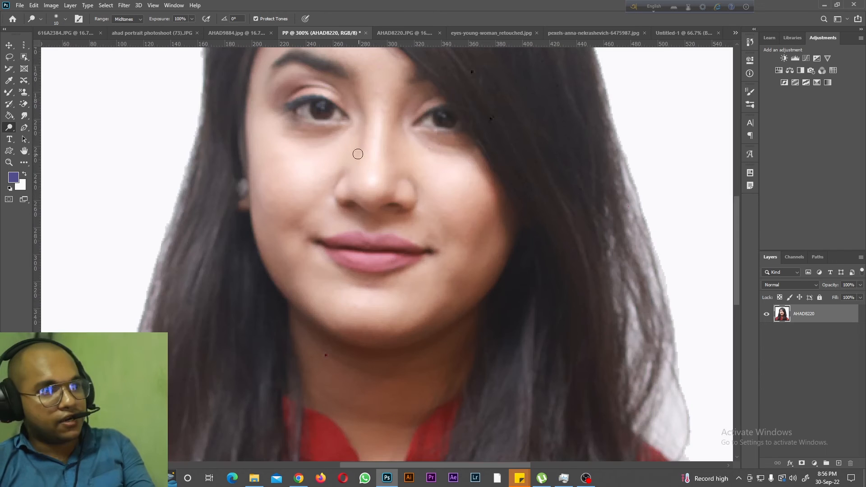
{"action": "left_click_drag", "start_coordinate": [321, 111], "coordinate": [327, 111]}
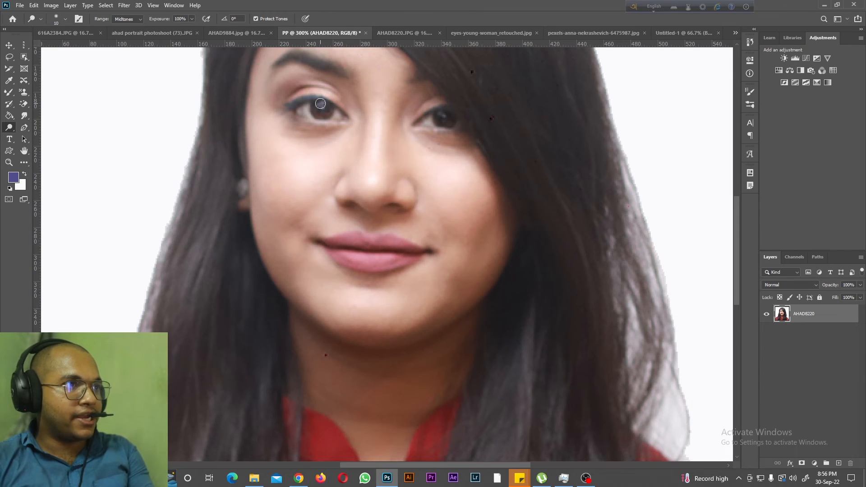
{"action": "left_click_drag", "start_coordinate": [451, 123], "coordinate": [444, 117]}
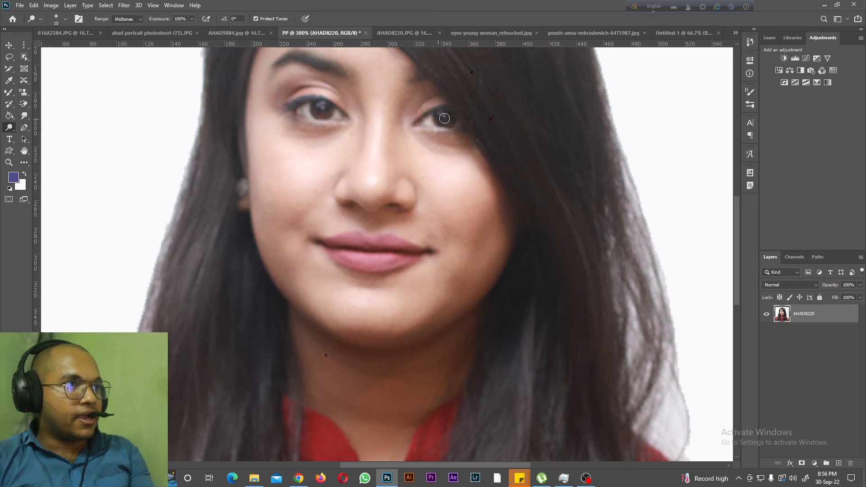
{"action": "mouse_move", "coordinate": [324, 113]}
{"action": "left_mouse_down"}
{"action": "mouse_move", "coordinate": [283, 114]}
{"action": "mouse_move", "coordinate": [321, 112]}
{"action": "mouse_move", "coordinate": [299, 106]}
{"action": "mouse_move", "coordinate": [320, 111]}
{"action": "left_mouse_up"}
{"action": "key", "text": "ctrl+0"}
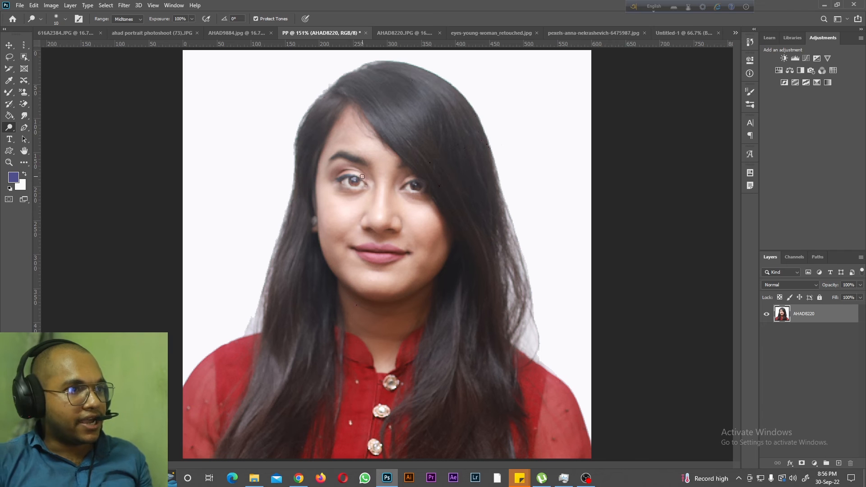
Step: Undo the Dodge strokes on the woman's eyes
{"action": "key", "text": "ctrl+z"}
{"action": "key", "text": "ctrl+z"}
{"action": "key", "text": "ctrl+z"}
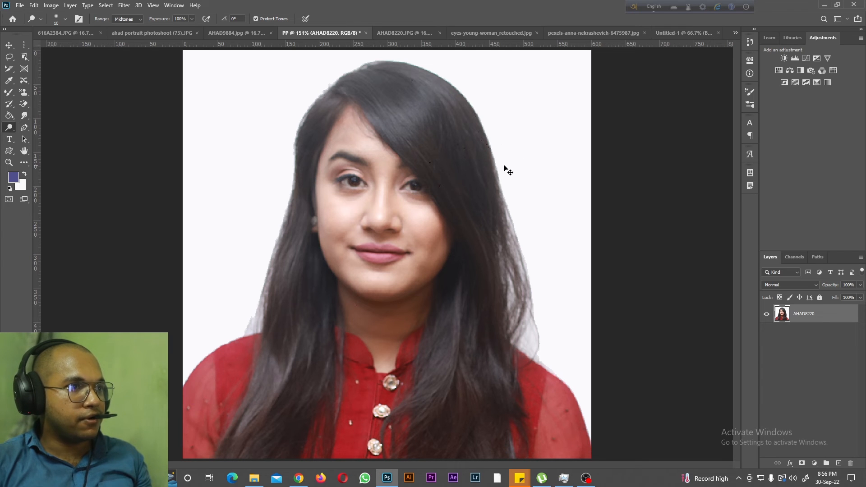
{"action": "key", "text": "ctrl+shift+z"}
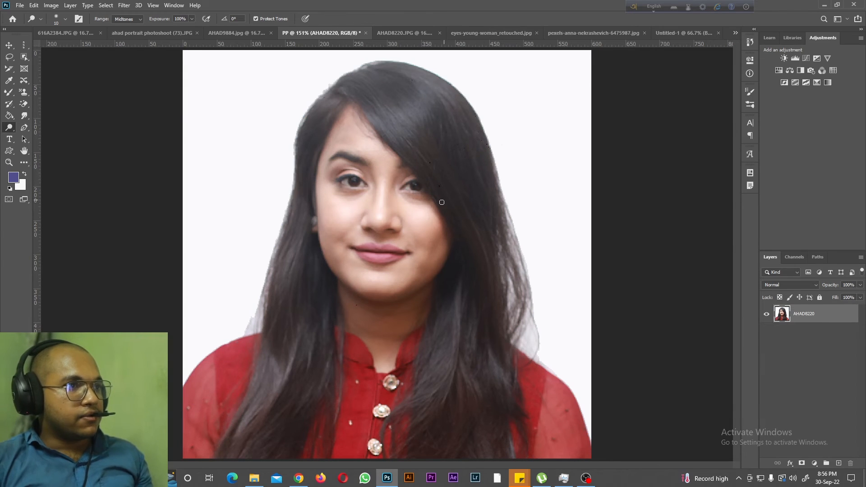
Step: Darken the woman's eyes and eyebrow with a 20 px Burn brush set to Midtones at 100% exposure
{"action": "right_click", "coordinate": [9, 128]}
{"action": "left_click", "coordinate": [38, 136]}
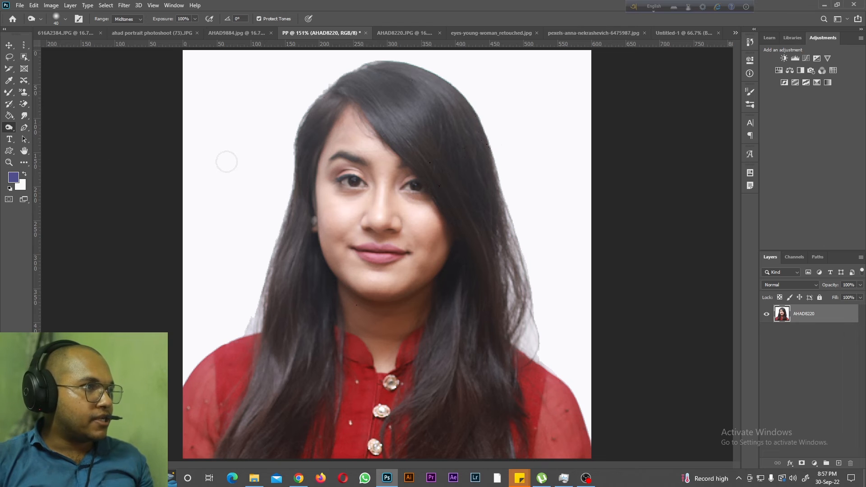
{"action": "key", "text": "bracketleft"}
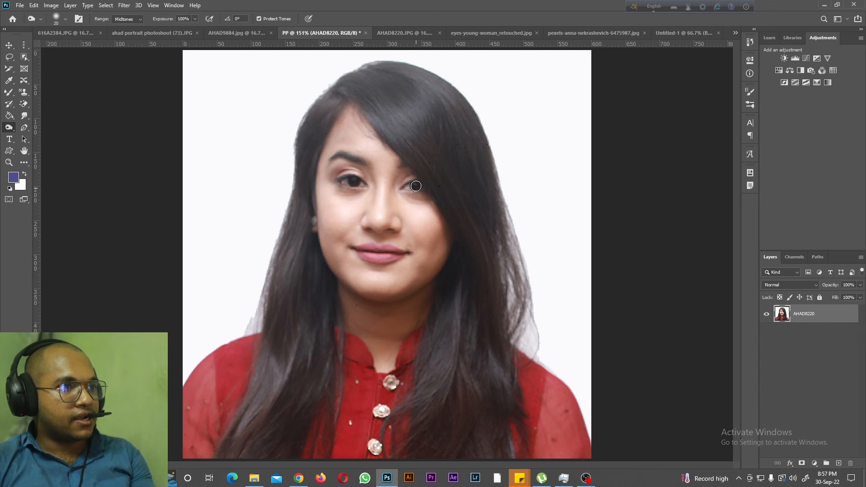
{"action": "mouse_move", "coordinate": [369, 180]}
{"action": "left_mouse_down"}
{"action": "mouse_move", "coordinate": [373, 149]}
{"action": "mouse_move", "coordinate": [313, 129]}
{"action": "mouse_move", "coordinate": [374, 174]}
{"action": "mouse_move", "coordinate": [354, 130]}
{"action": "mouse_move", "coordinate": [338, 195]}
{"action": "mouse_move", "coordinate": [332, 163]}
{"action": "left_mouse_up"}
Step: Enlarge the Burn brush and darken the woman's forehead, cheeks, lips and chin, finishing with a 45 px brush
{"action": "key", "text": "bracketright"}
{"action": "key", "text": "bracketright"}
{"action": "key", "text": "bracketright"}
{"action": "key", "text": "bracketright"}
{"action": "mouse_move", "coordinate": [331, 164]}
{"action": "left_mouse_down"}
{"action": "mouse_move", "coordinate": [349, 121]}
{"action": "mouse_move", "coordinate": [331, 196]}
{"action": "mouse_move", "coordinate": [357, 280]}
{"action": "mouse_move", "coordinate": [347, 219]}
{"action": "mouse_move", "coordinate": [359, 136]}
{"action": "mouse_move", "coordinate": [399, 301]}
{"action": "mouse_move", "coordinate": [404, 187]}
{"action": "mouse_move", "coordinate": [416, 200]}
{"action": "mouse_move", "coordinate": [398, 151]}
{"action": "mouse_move", "coordinate": [421, 320]}
{"action": "mouse_move", "coordinate": [358, 288]}
{"action": "left_mouse_up"}
{"action": "key", "text": "bracketleft"}
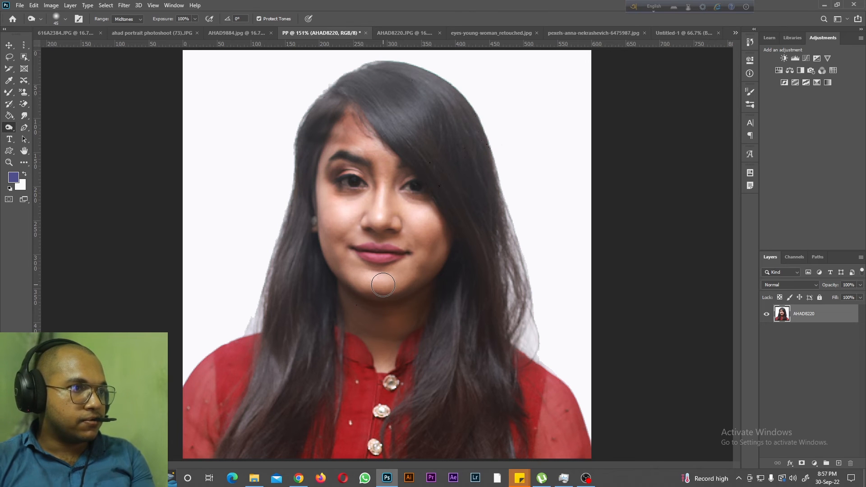
{"action": "mouse_move", "coordinate": [383, 285]}
{"action": "left_mouse_down"}
{"action": "mouse_move", "coordinate": [377, 149]}
{"action": "mouse_move", "coordinate": [345, 144]}
{"action": "left_mouse_up"}
{"action": "mouse_move", "coordinate": [383, 241]}
{"action": "left_mouse_down"}
{"action": "mouse_move", "coordinate": [359, 179]}
{"action": "mouse_move", "coordinate": [362, 215]}
{"action": "mouse_move", "coordinate": [361, 161]}
{"action": "mouse_move", "coordinate": [397, 221]}
{"action": "mouse_move", "coordinate": [377, 221]}
{"action": "mouse_move", "coordinate": [377, 310]}
{"action": "left_mouse_up"}
Step: Undo the Burn strokes on the woman's face and restore the near-white background fill
{"action": "key", "text": "ctrl+z"}
{"action": "key", "text": "ctrl+z"}
{"action": "key", "text": "ctrl+z"}
{"action": "key", "text": "ctrl+z"}
{"action": "key", "text": "ctrl+z"}
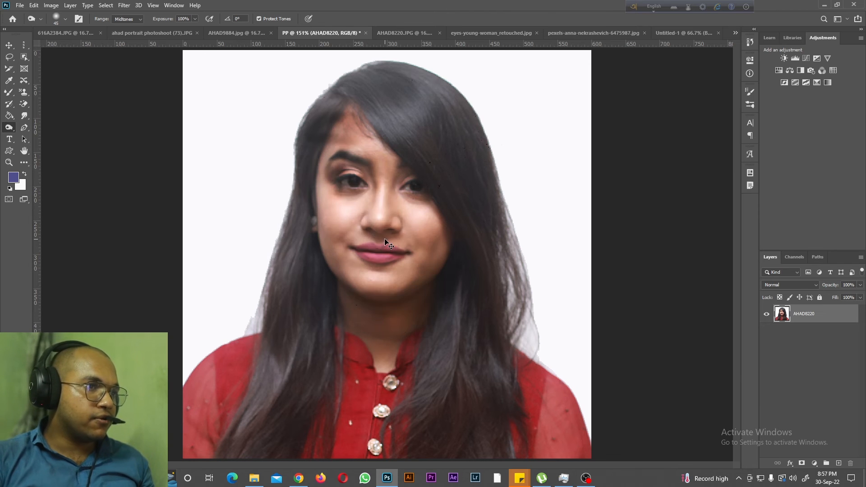
{"action": "key", "text": "ctrl+z"}
{"action": "key", "text": "ctrl+z"}
{"action": "key", "text": "ctrl+z"}
{"action": "key", "text": "ctrl+z"}
{"action": "key", "text": "ctrl+z"}
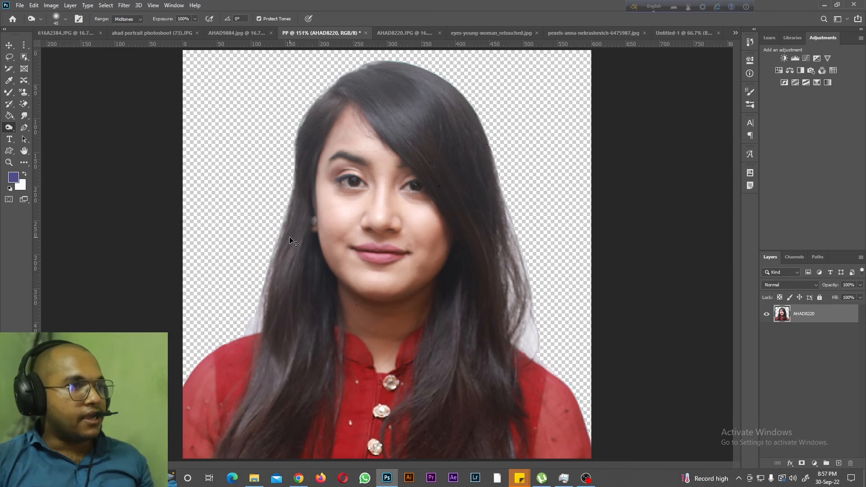
{"action": "key", "text": "ctrl+z"}
{"action": "key", "text": "ctrl+z"}
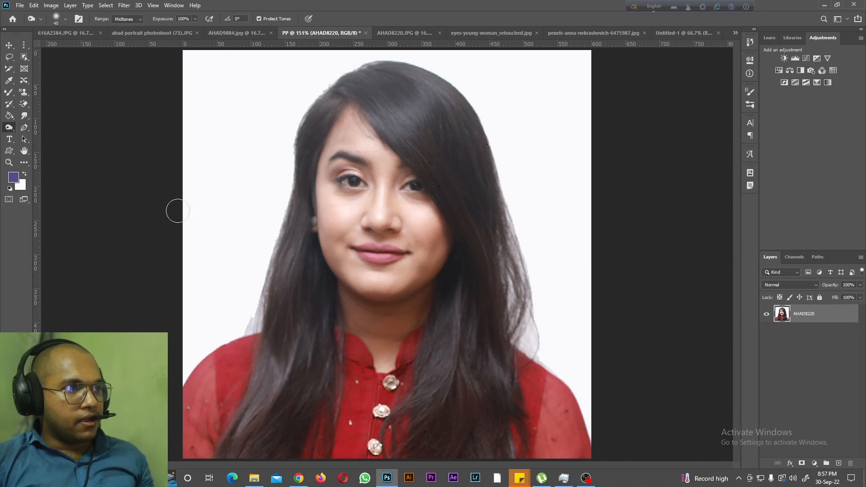
Step: Desaturate the selected woman in the 616A2384.JPG photo using a 1700 px Sponge brush in Desaturate mode at 100% flow
{"action": "left_click", "coordinate": [24, 128]}
{"action": "left_click", "coordinate": [8, 128]}
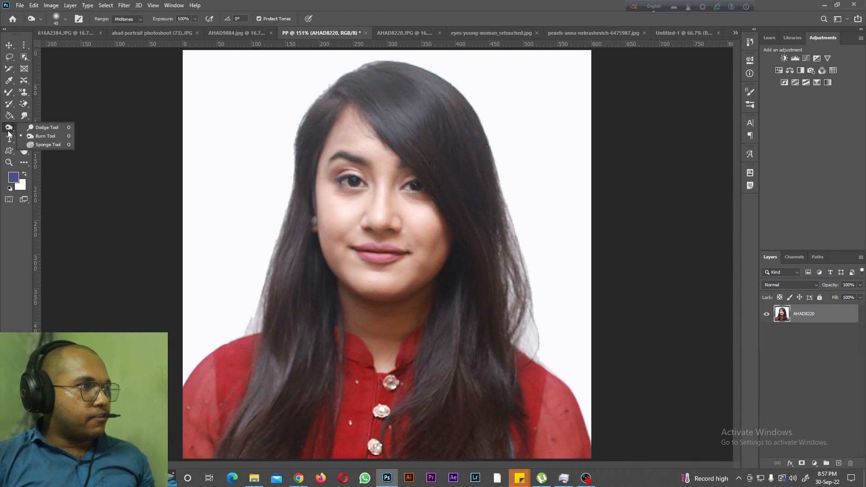
{"action": "left_click", "coordinate": [33, 145]}
{"action": "left_click", "coordinate": [13, 130]}
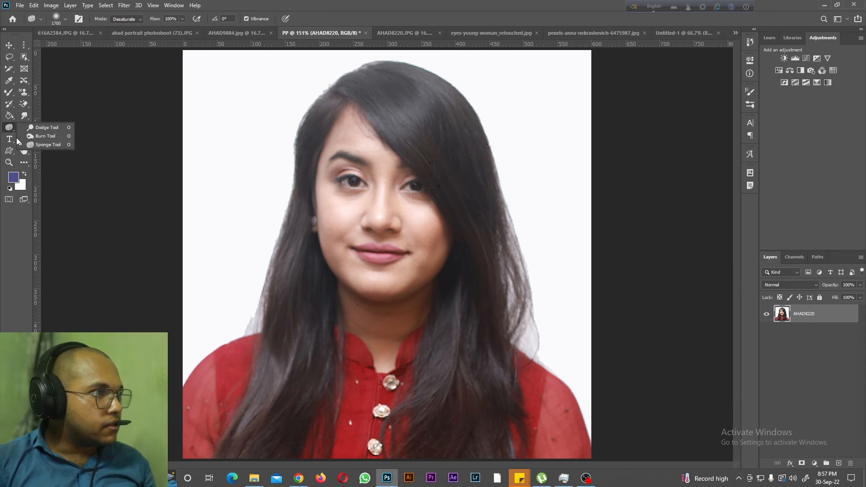
{"action": "left_click", "coordinate": [37, 144]}
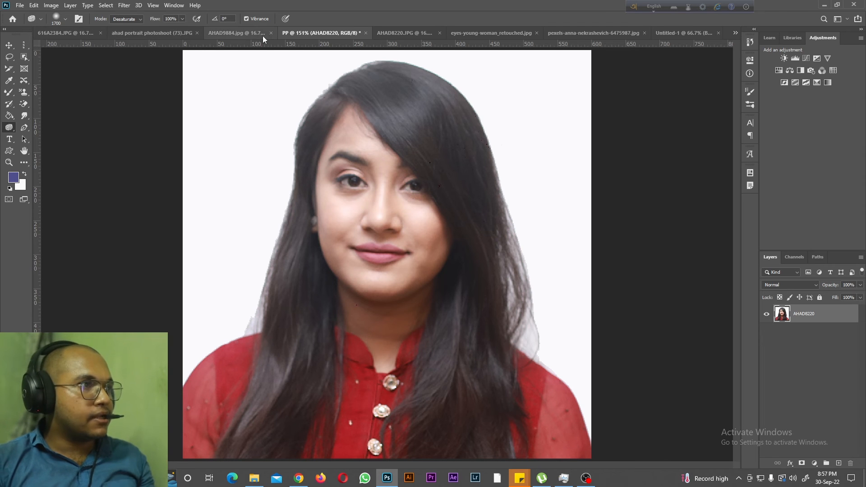
{"action": "left_click", "coordinate": [74, 33]}
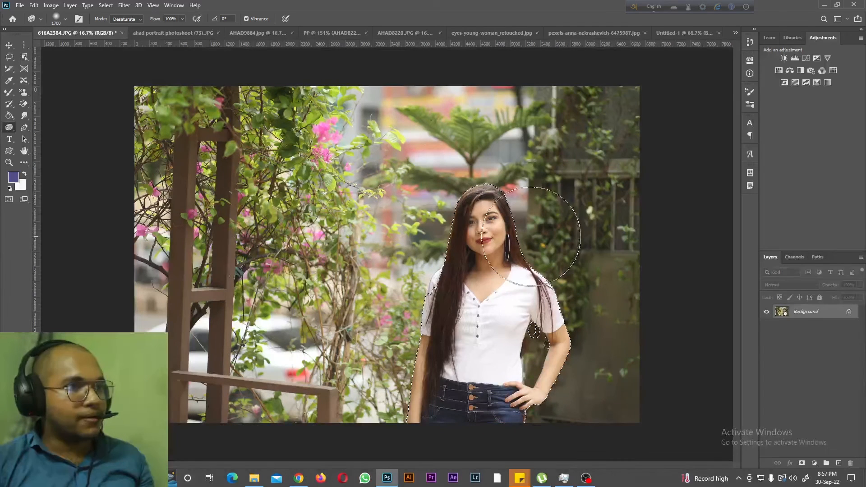
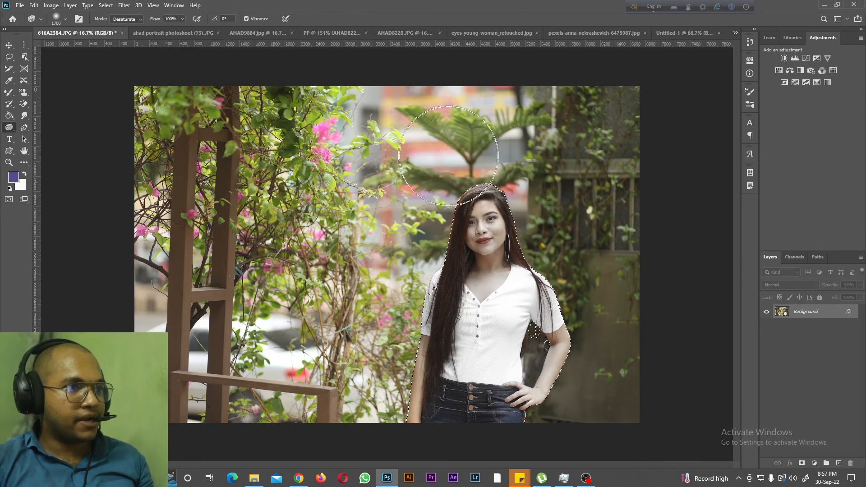
Step: Remove the selection and desaturate the garden background and the woman's face with the Sponge tool
{"action": "key", "text": "ctrl+d"}
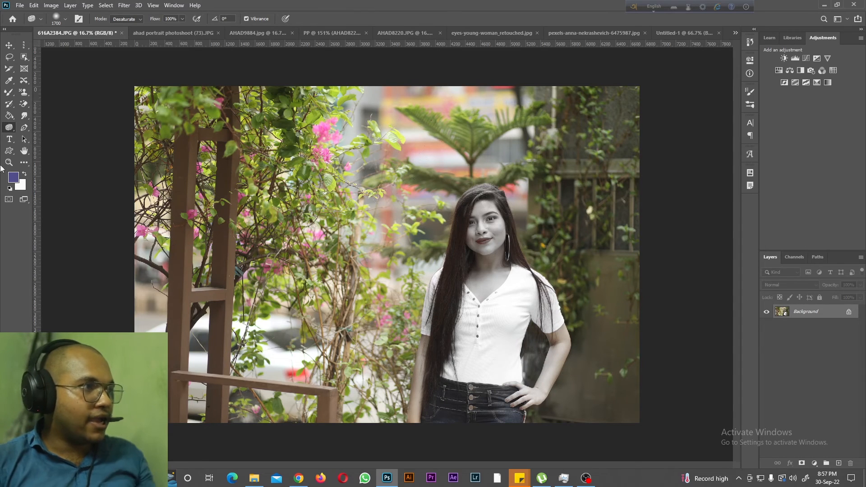
{"action": "right_click", "coordinate": [9, 127]}
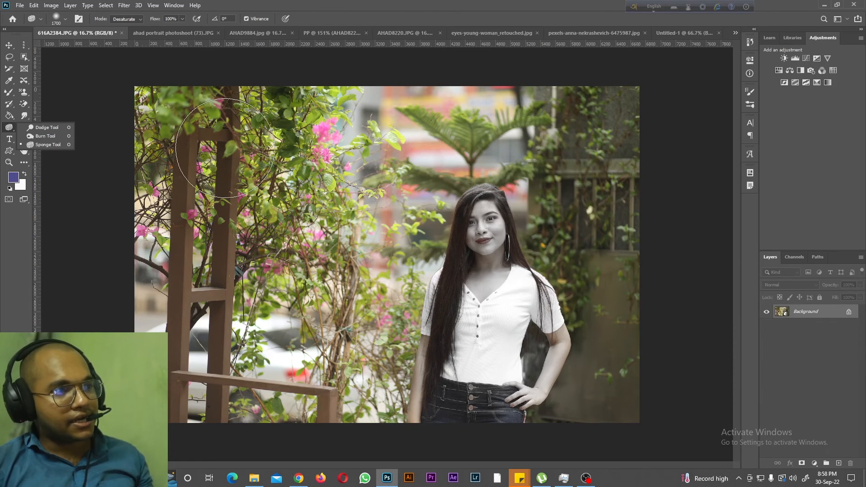
{"action": "left_click_drag", "start_coordinate": [424, 103], "coordinate": [551, 87]}
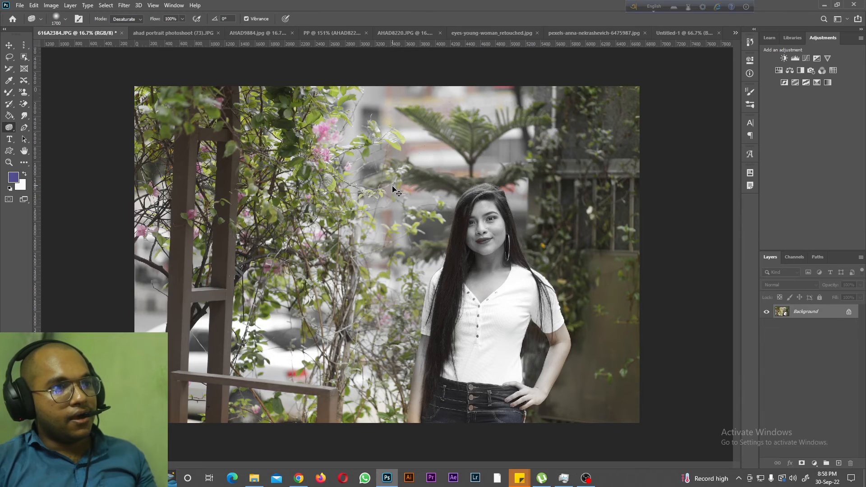
Step: Undo the Sponge desaturation of the garden photo and clear the selection around the woman
{"action": "key", "text": "ctrl+z"}
{"action": "key", "text": "z"}
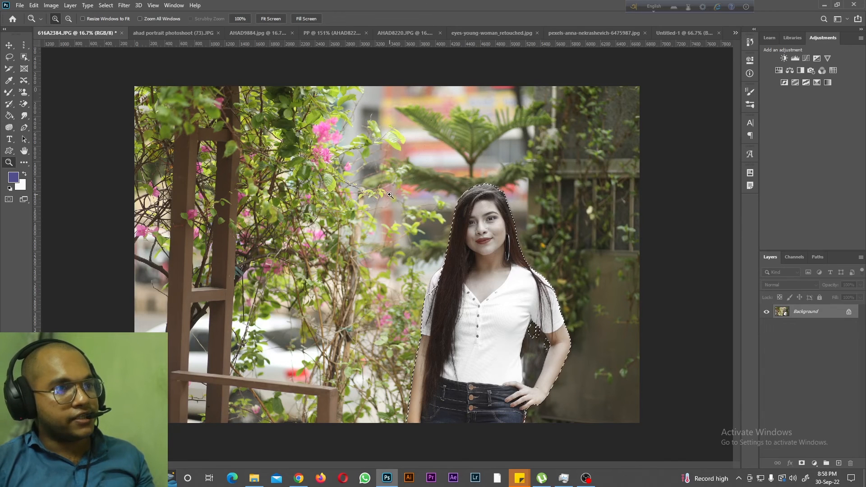
{"action": "key", "text": "ctrl+d"}
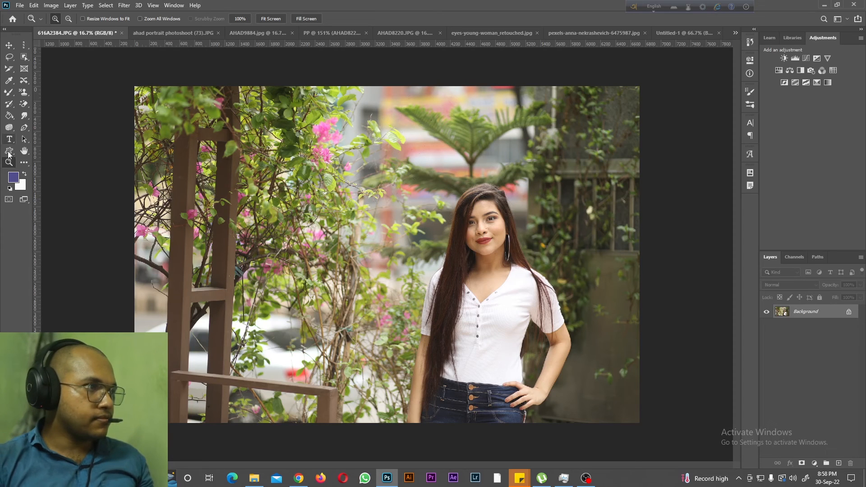
{"action": "left_click", "coordinate": [10, 129]}
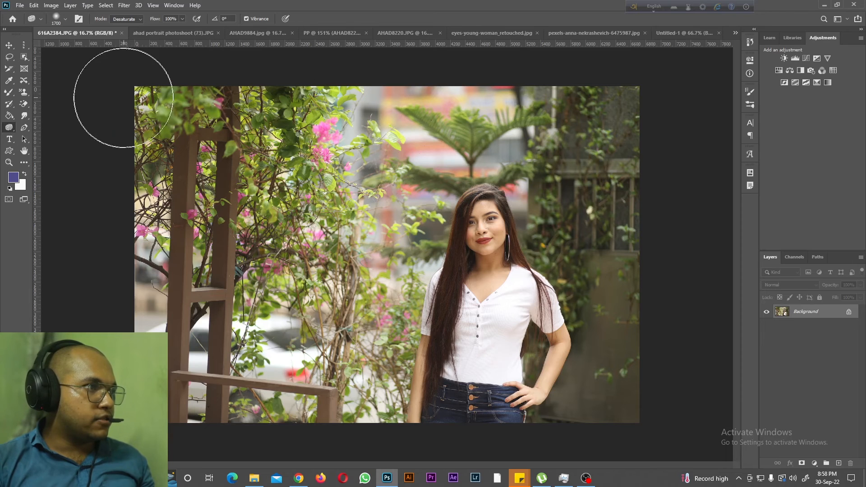
Step: Switch to the red-wall photo and trace a Pen tool path along the trousers' outer edge, from the image's lower border to the sleeve
{"action": "left_click", "coordinate": [23, 130]}
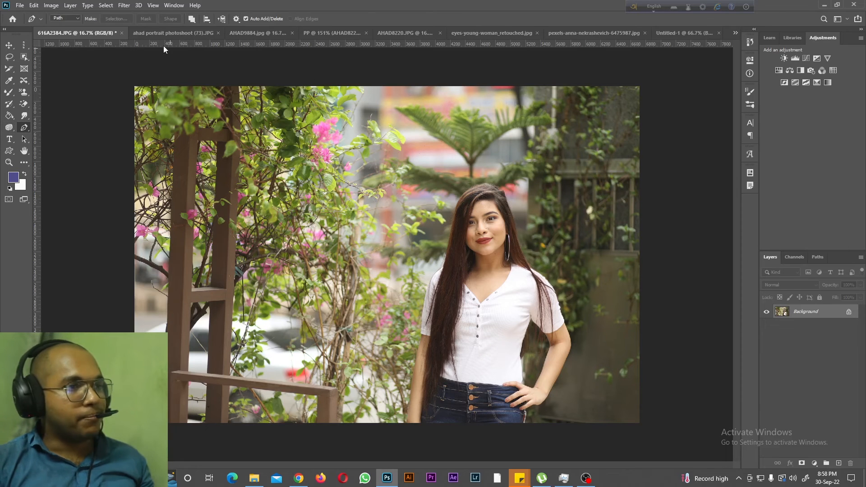
{"action": "left_click", "coordinate": [156, 36]}
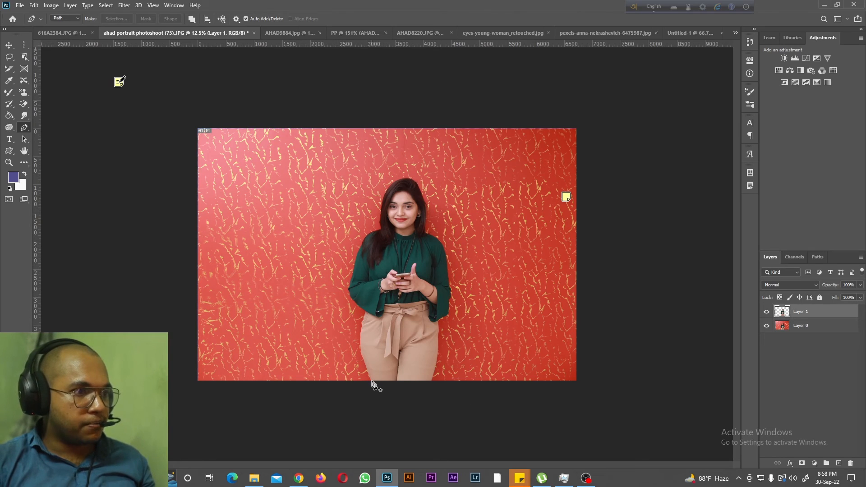
{"action": "key", "text": "ctrl+plus"}
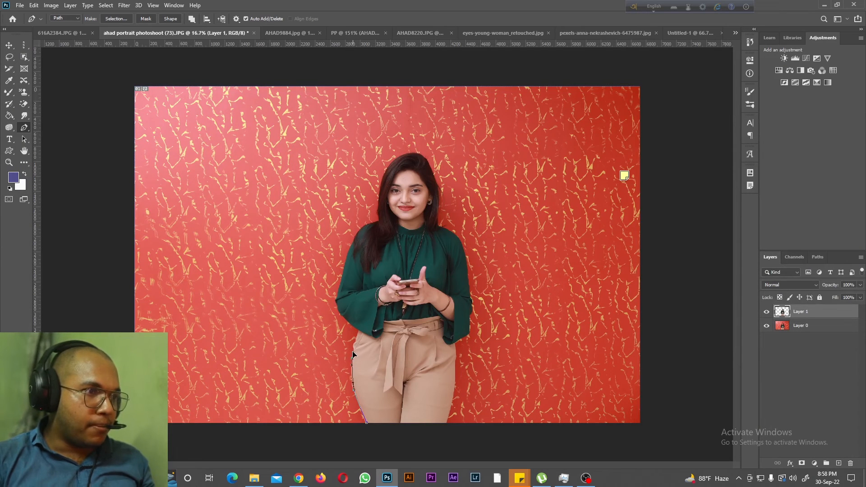
{"action": "key", "text": "ctrl+plus"}
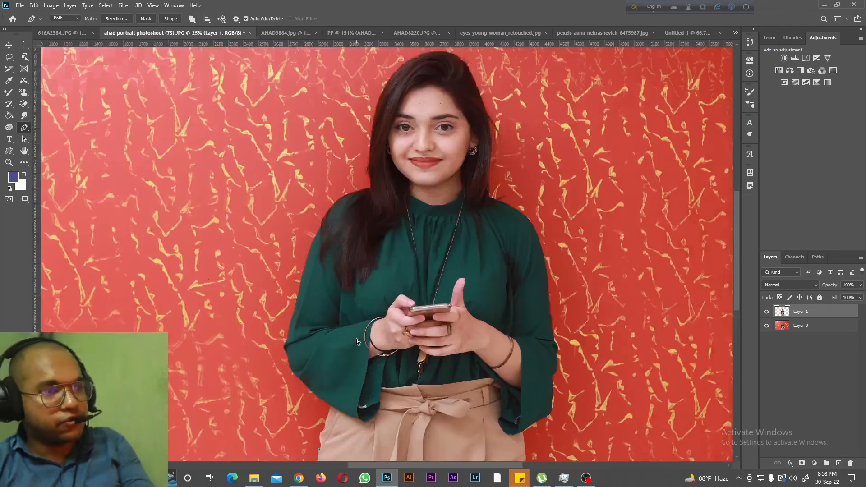
{"action": "scroll", "coordinate": [336, 379], "scroll_direction": "down", "scroll_amount": 3}
{"action": "scroll", "coordinate": [336, 378], "scroll_direction": "down", "scroll_amount": 2}
{"action": "key", "text": "ctrl+plus"}
{"action": "key", "text": "ctrl+plus"}
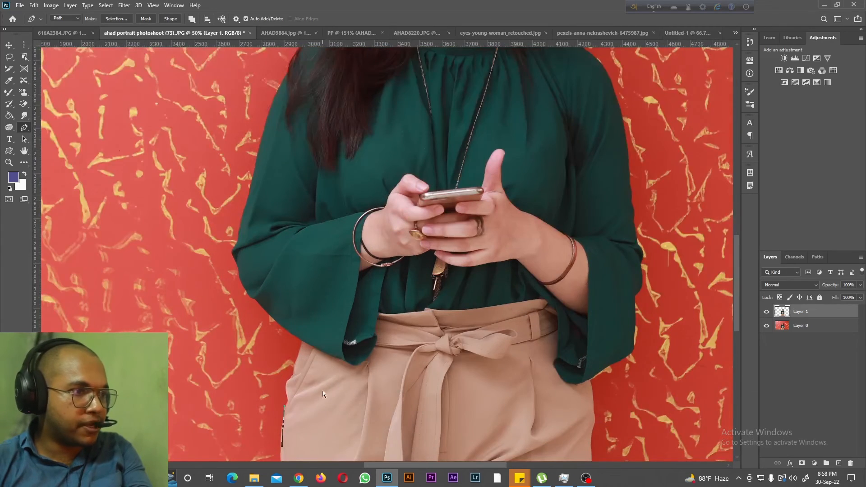
{"action": "key", "text": "ctrl+minus"}
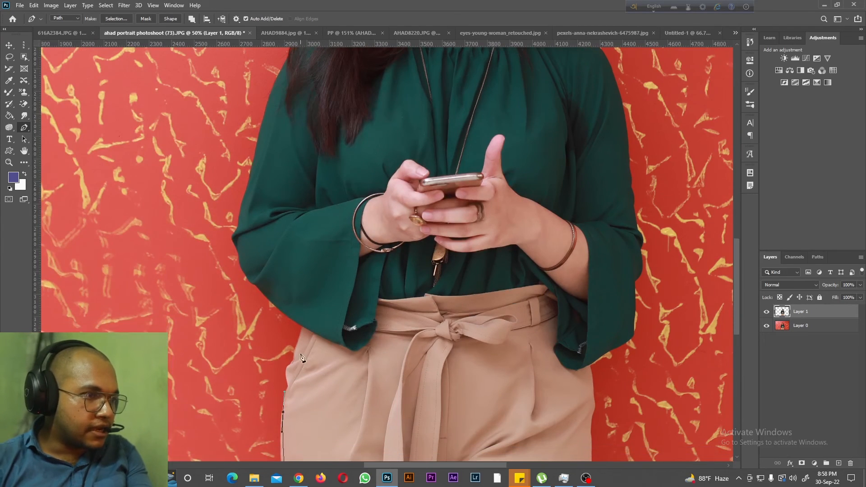
{"action": "left_click", "coordinate": [305, 329]}
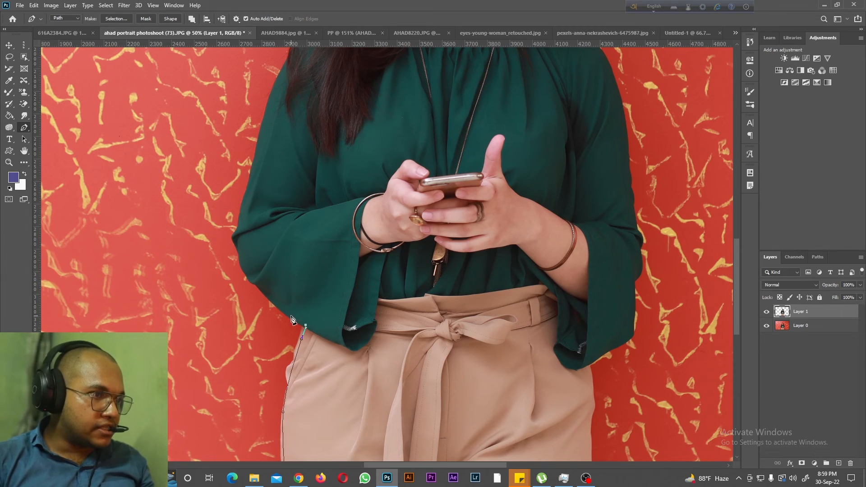
Step: Continue the path along the lower edge of the green sleeve towards the elbow, replacing the anchor misplaced on the wall
{"action": "left_click_drag", "start_coordinate": [275, 306], "coordinate": [266, 295]}
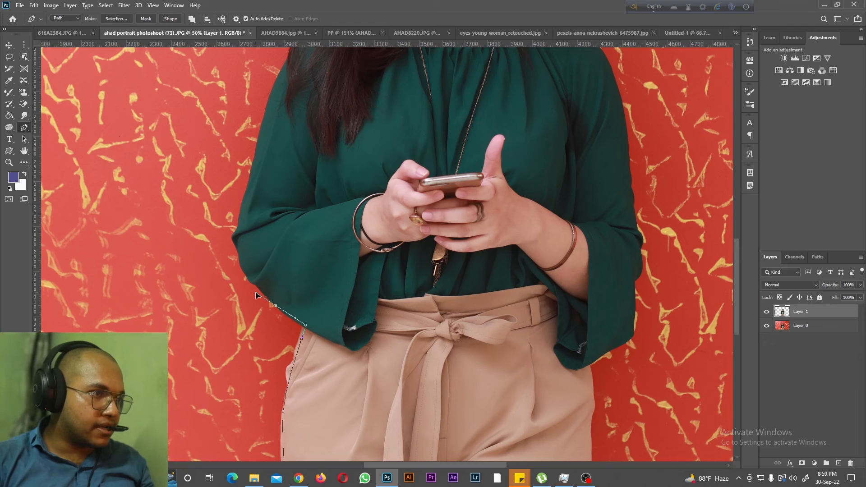
{"action": "left_click", "coordinate": [196, 249]}
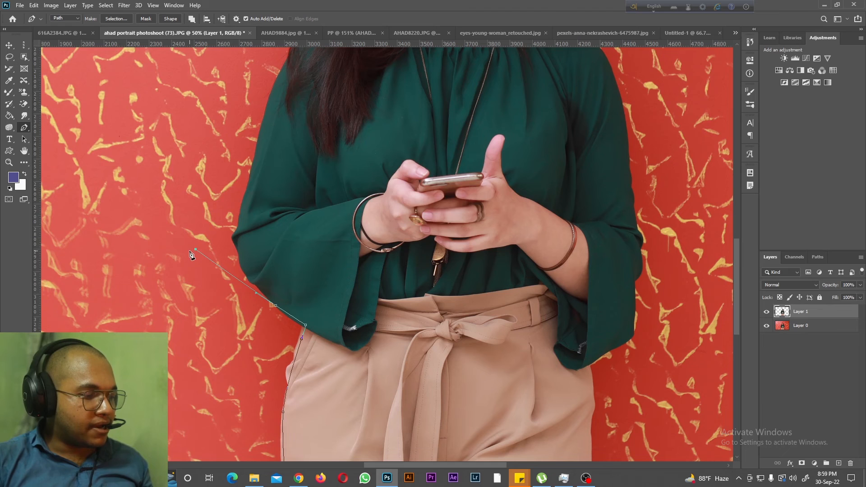
{"action": "left_click_drag", "start_coordinate": [195, 249], "coordinate": [251, 280]}
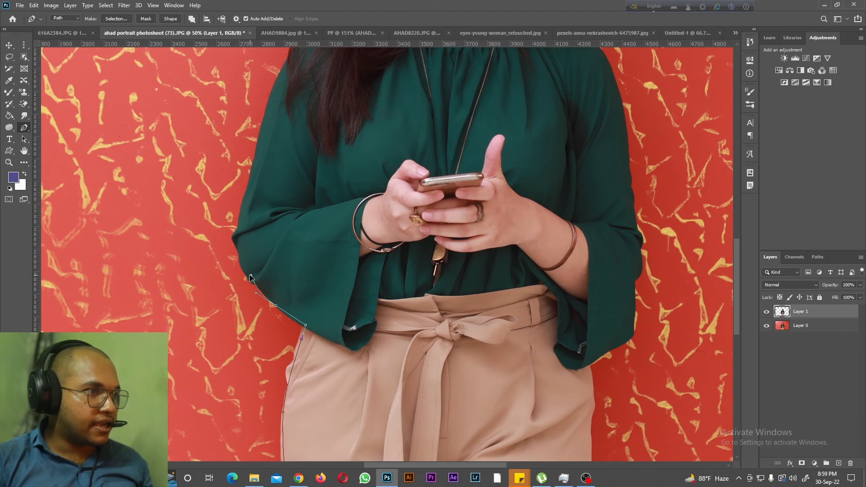
{"action": "left_click_drag", "start_coordinate": [249, 275], "coordinate": [240, 239]}
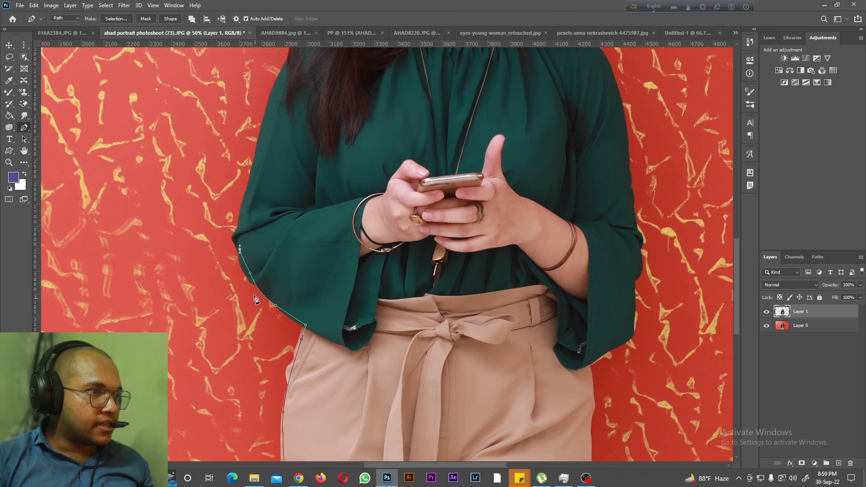
{"action": "key", "text": "ctrl+plus"}
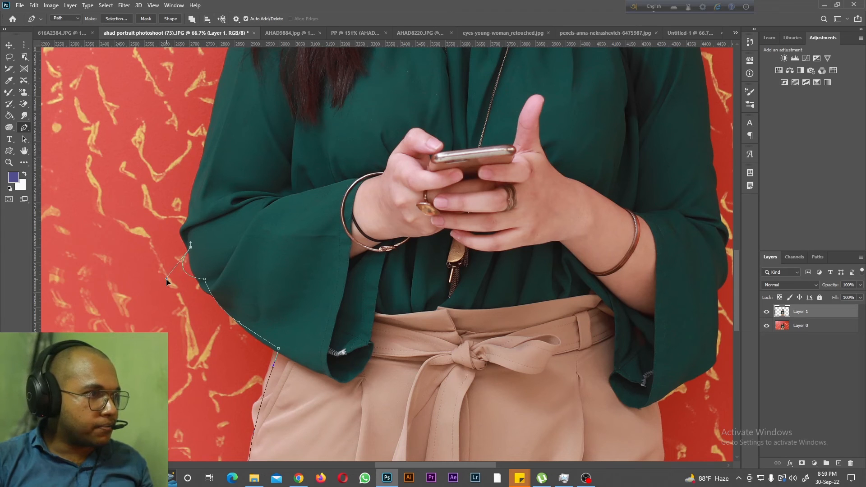
{"action": "left_click_drag", "start_coordinate": [188, 277], "coordinate": [194, 269]}
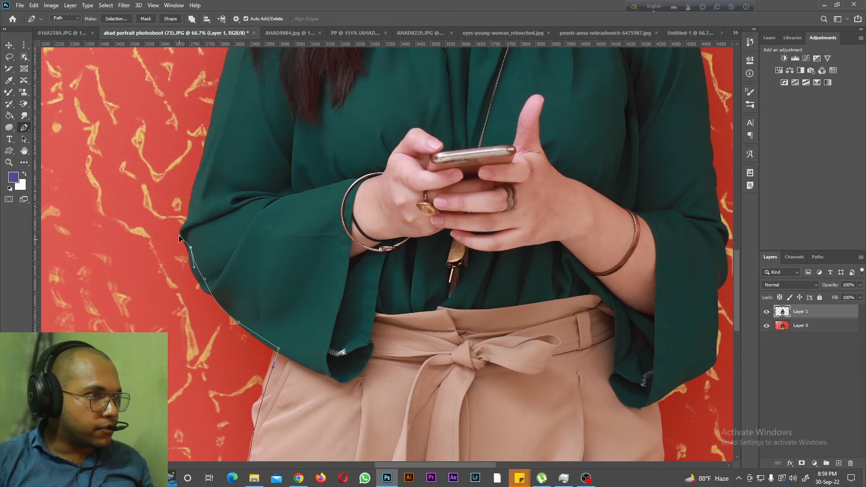
Step: Trace the path around the elbow and up the outer edge of the green sleeve towards the shoulder
{"action": "left_click_drag", "start_coordinate": [196, 205], "coordinate": [197, 194]}
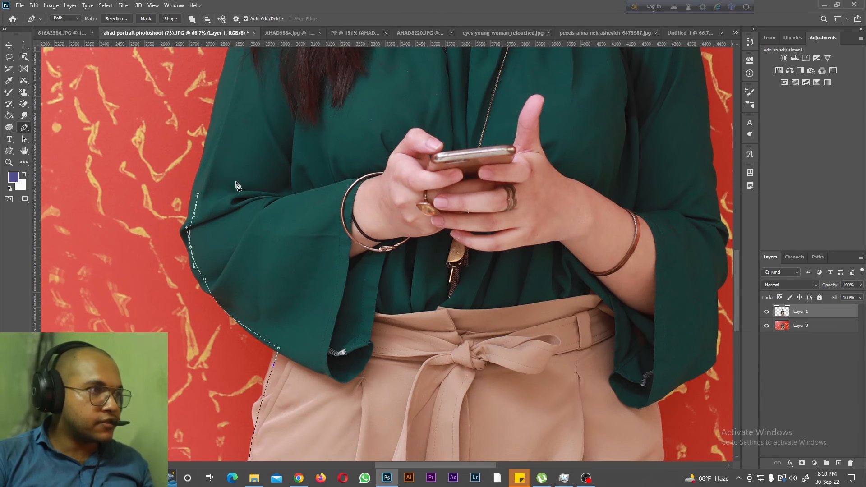
{"action": "scroll", "coordinate": [232, 187], "scroll_direction": "up", "scroll_amount": 5}
{"action": "left_click", "coordinate": [218, 175]}
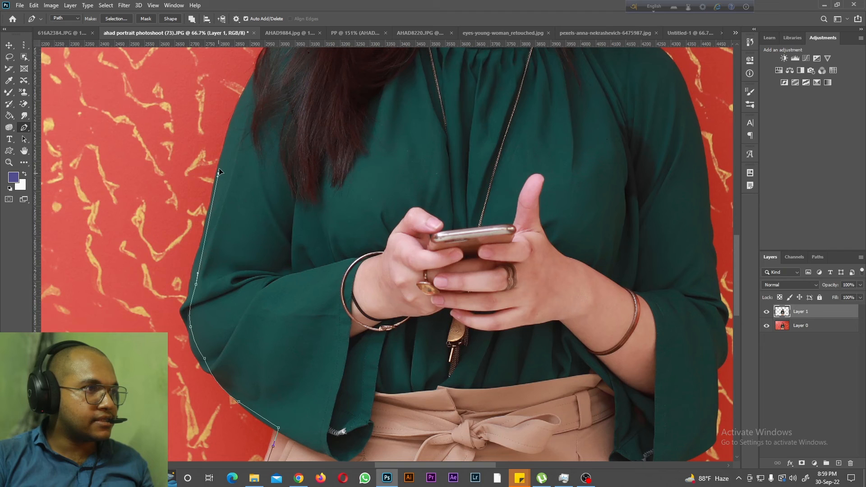
{"action": "left_click_drag", "start_coordinate": [233, 133], "coordinate": [237, 124]}
{"action": "scroll", "coordinate": [252, 153], "scroll_direction": "up", "scroll_amount": 5}
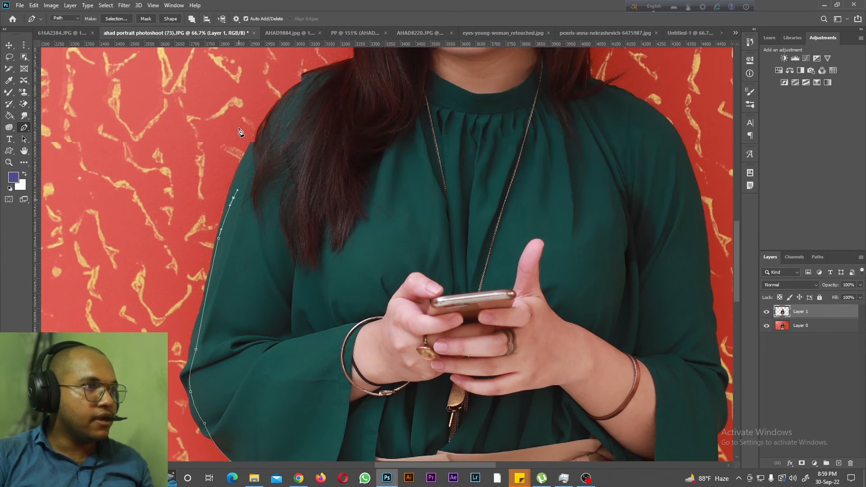
{"action": "left_click_drag", "start_coordinate": [261, 148], "coordinate": [287, 118]}
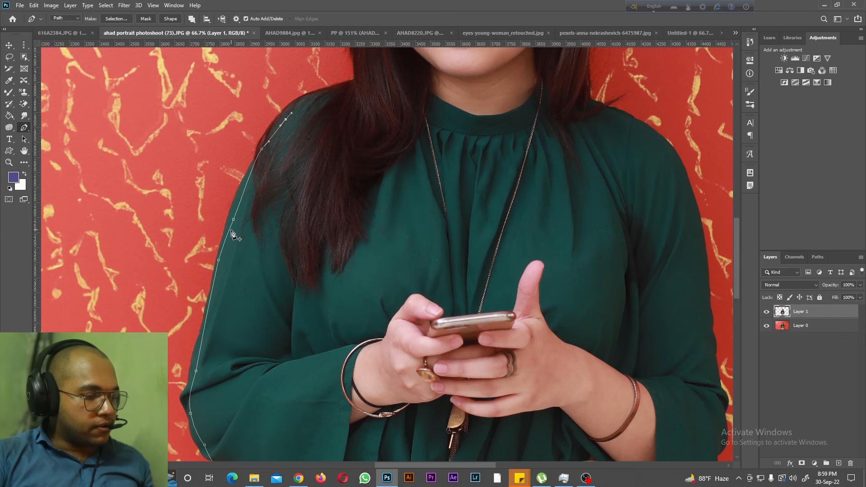
{"action": "left_click_drag", "start_coordinate": [234, 220], "coordinate": [234, 205]}
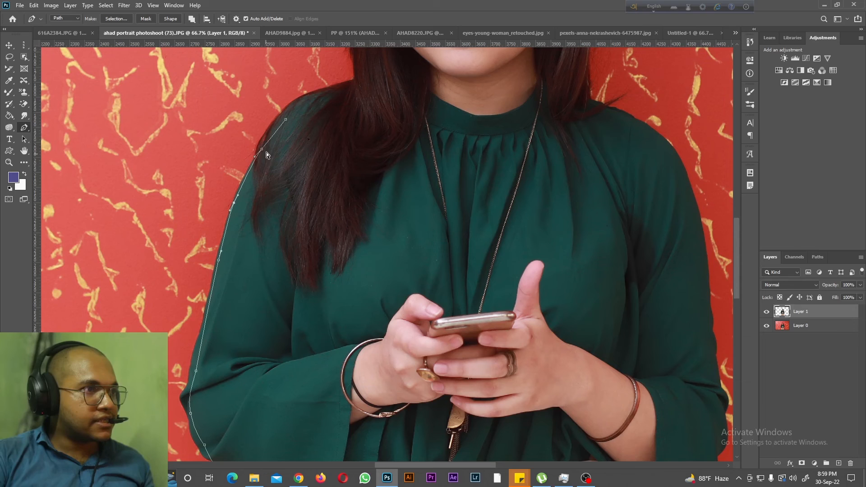
Step: Refit the upper-arm anchors to the sleeve edge and extend the path over the shoulder to the hair
{"action": "scroll", "coordinate": [311, 135], "scroll_direction": "up", "scroll_amount": 3}
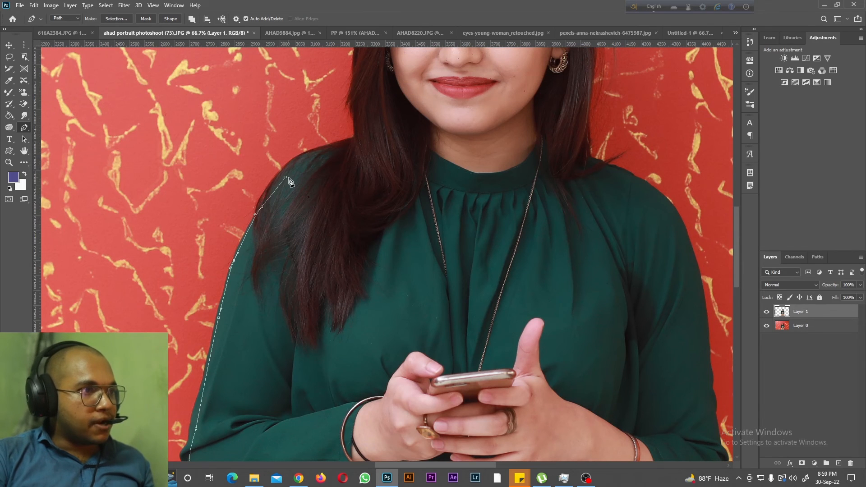
{"action": "left_click_drag", "start_coordinate": [285, 178], "coordinate": [286, 169]}
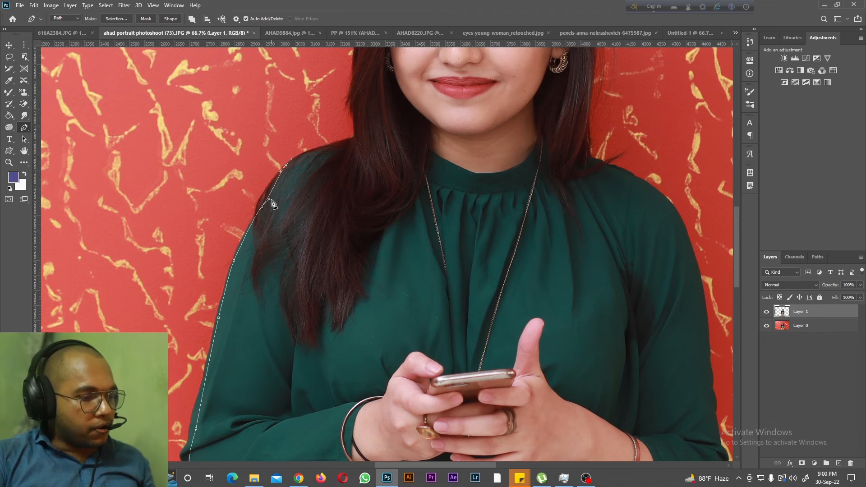
{"action": "left_click_drag", "start_coordinate": [262, 207], "coordinate": [265, 197]}
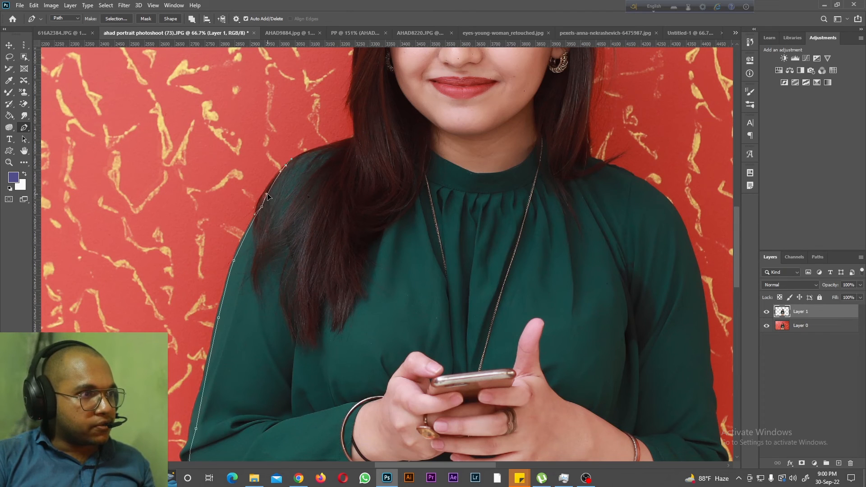
{"action": "left_click_drag", "start_coordinate": [318, 151], "coordinate": [326, 150]}
{"action": "left_click", "coordinate": [352, 140]}
{"action": "scroll", "coordinate": [356, 149], "scroll_direction": "up", "scroll_amount": 2}
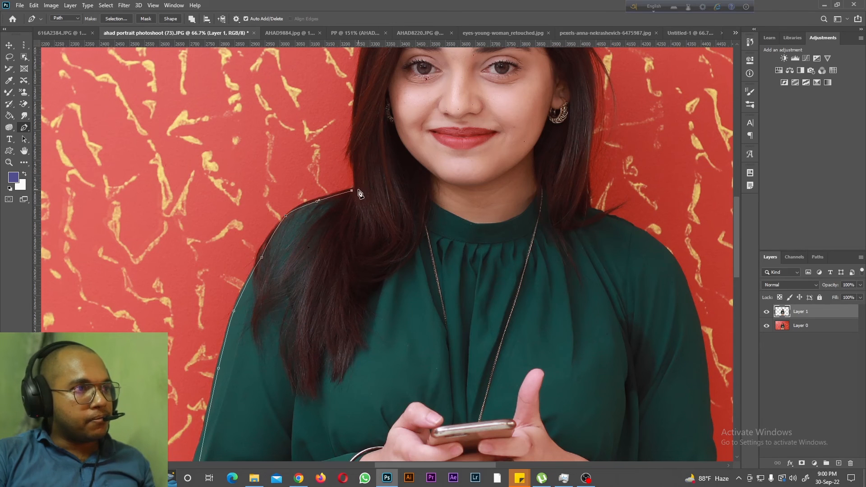
Step: Continue the Pen tool path from the shoulder up the outer edge of the hair towards the crown
{"action": "left_click_drag", "start_coordinate": [356, 147], "coordinate": [356, 132]}
{"action": "scroll", "coordinate": [361, 140], "scroll_direction": "up", "scroll_amount": 3}
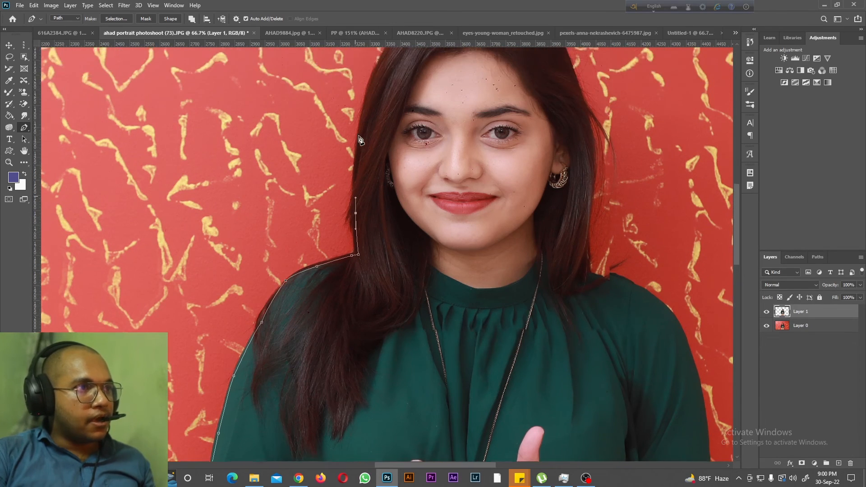
{"action": "scroll", "coordinate": [360, 140], "scroll_direction": "up", "scroll_amount": 3}
{"action": "left_click_drag", "start_coordinate": [374, 133], "coordinate": [385, 121]}
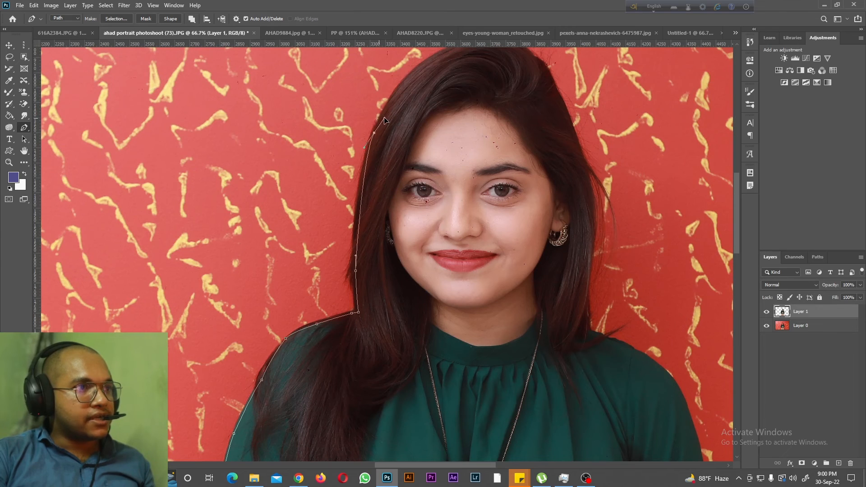
{"action": "left_click_drag", "start_coordinate": [412, 75], "coordinate": [419, 71]}
Step: Curve the path over the crown to the opposite side of the hair, adjusting the crown anchor's handle to the hairline
{"action": "scroll", "coordinate": [493, 133], "scroll_direction": "up", "scroll_amount": 3}
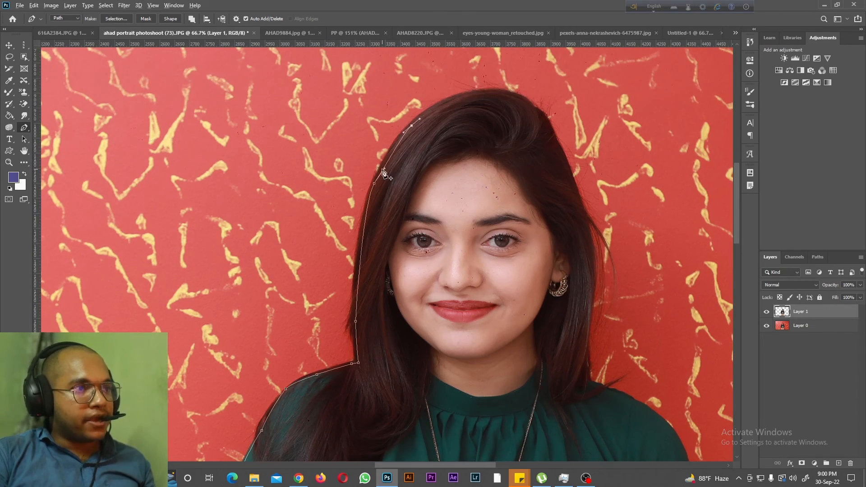
{"action": "left_click_drag", "start_coordinate": [515, 93], "coordinate": [579, 109]}
{"action": "left_click_drag", "start_coordinate": [571, 178], "coordinate": [573, 192]}
{"action": "left_click_drag", "start_coordinate": [578, 109], "coordinate": [562, 133]}
Step: Trace the path down the far side of the hair and along the adjoining shoulder, refitting the anchor where hair meets shoulder
{"action": "scroll", "coordinate": [639, 239], "scroll_direction": "down", "scroll_amount": 3}
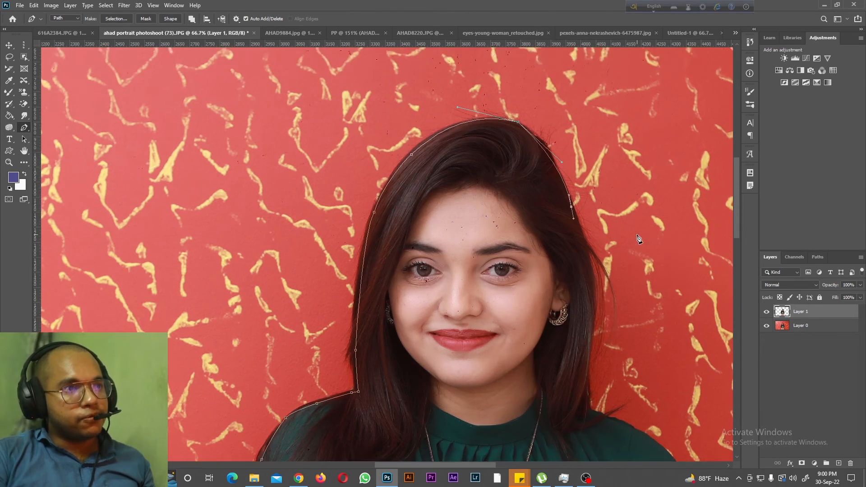
{"action": "scroll", "coordinate": [655, 281], "scroll_direction": "down", "scroll_amount": 1}
{"action": "left_click_drag", "start_coordinate": [596, 243], "coordinate": [588, 277]}
{"action": "left_click_drag", "start_coordinate": [587, 307], "coordinate": [589, 319]}
{"action": "left_click_drag", "start_coordinate": [670, 361], "coordinate": [679, 382]}
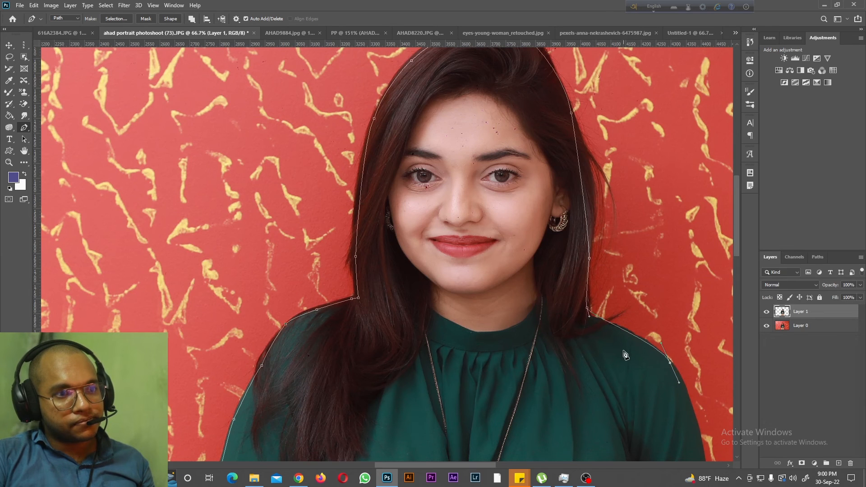
{"action": "left_click_drag", "start_coordinate": [587, 308], "coordinate": [587, 315]}
Step: Extend the path down the outer edge of the second sleeve and around its cuff to the trousers
{"action": "scroll", "coordinate": [730, 244], "scroll_direction": "down", "scroll_amount": 1}
{"action": "scroll", "coordinate": [730, 244], "scroll_direction": "right", "scroll_amount": 3}
{"action": "scroll", "coordinate": [731, 244], "scroll_direction": "down", "scroll_amount": 2}
{"action": "left_click_drag", "start_coordinate": [468, 269], "coordinate": [476, 322]}
{"action": "scroll", "coordinate": [475, 322], "scroll_direction": "down", "scroll_amount": 1}
{"action": "left_click_drag", "start_coordinate": [482, 322], "coordinate": [482, 325]}
{"action": "left_click", "coordinate": [476, 400]}
{"action": "scroll", "coordinate": [476, 401], "scroll_direction": "down", "scroll_amount": 1}
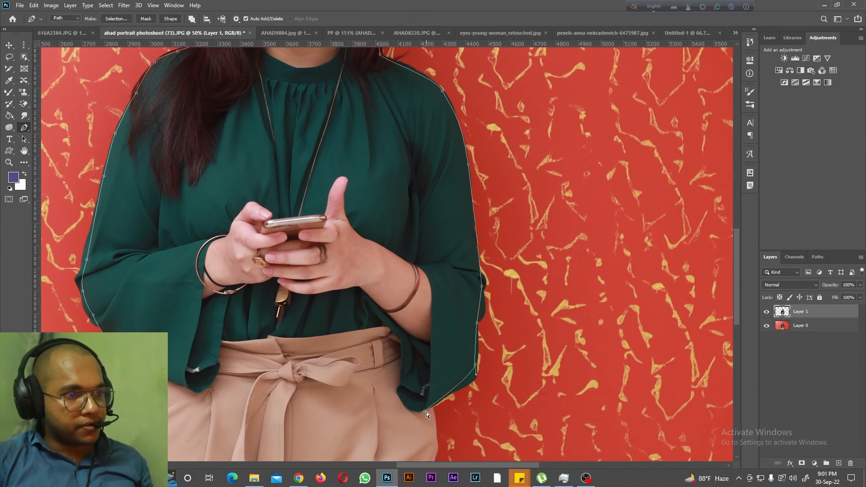
{"action": "left_click", "coordinate": [431, 407]}
Step: Trace the remaining trouser edge down to the image's lower border and close the path at its starting anchor
{"action": "scroll", "coordinate": [431, 407], "scroll_direction": "down", "scroll_amount": 4}
{"action": "left_click_drag", "start_coordinate": [423, 446], "coordinate": [421, 459]}
{"action": "left_click", "coordinate": [434, 302]}
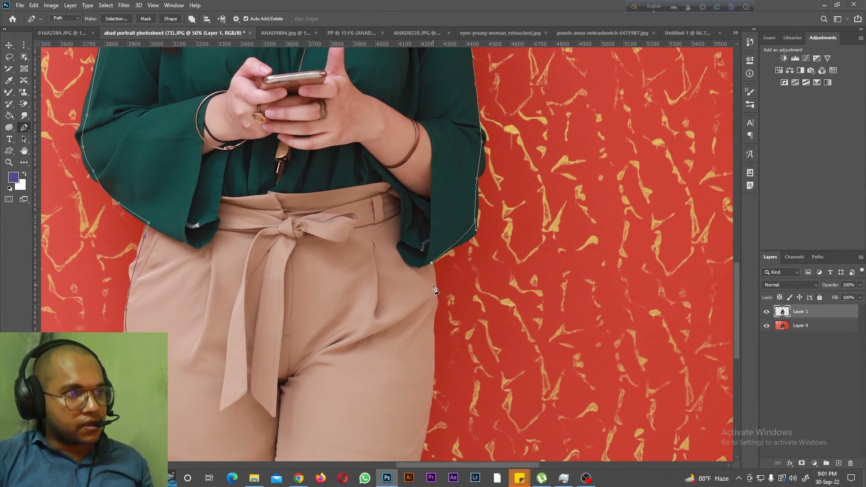
{"action": "scroll", "coordinate": [405, 399], "scroll_direction": "down", "scroll_amount": 3}
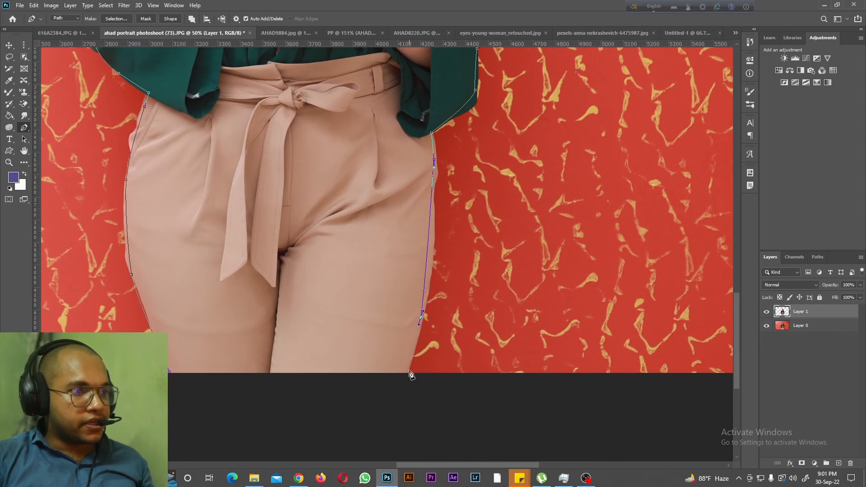
{"action": "left_click", "coordinate": [169, 371]}
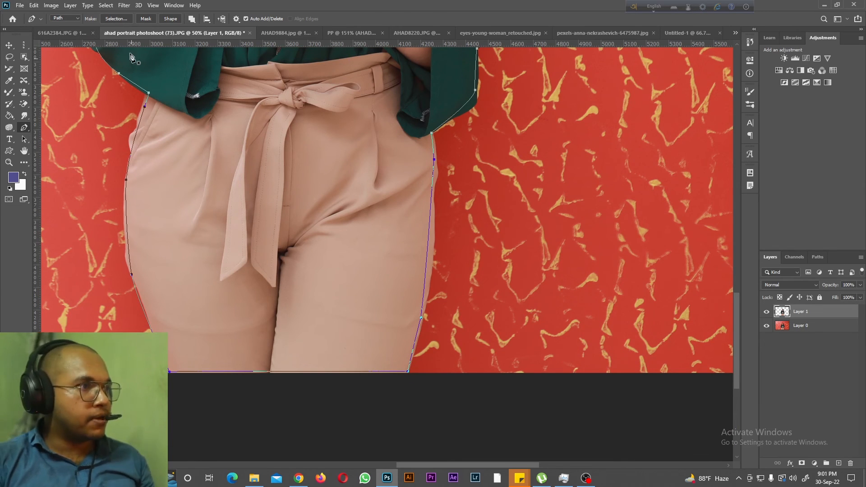
Step: Convert the closed path into a new anti-aliased selection with a feather radius of 0 pixels
{"action": "left_click", "coordinate": [116, 19]}
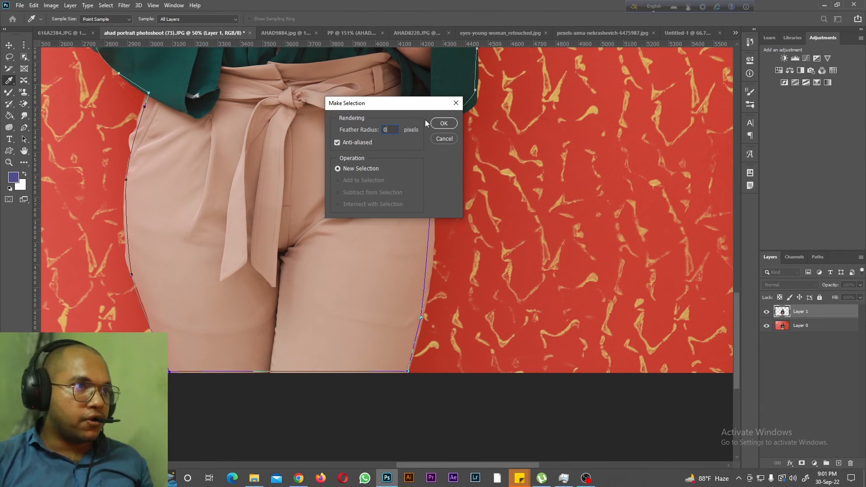
{"action": "left_click", "coordinate": [444, 123]}
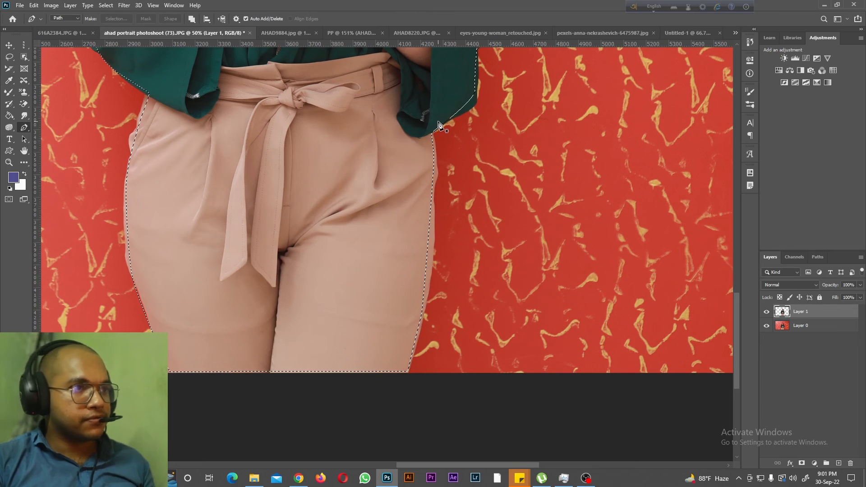
{"action": "key", "text": "ctrl+minus"}
{"action": "key", "text": "ctrl+minus"}
{"action": "key", "text": "ctrl+minus"}
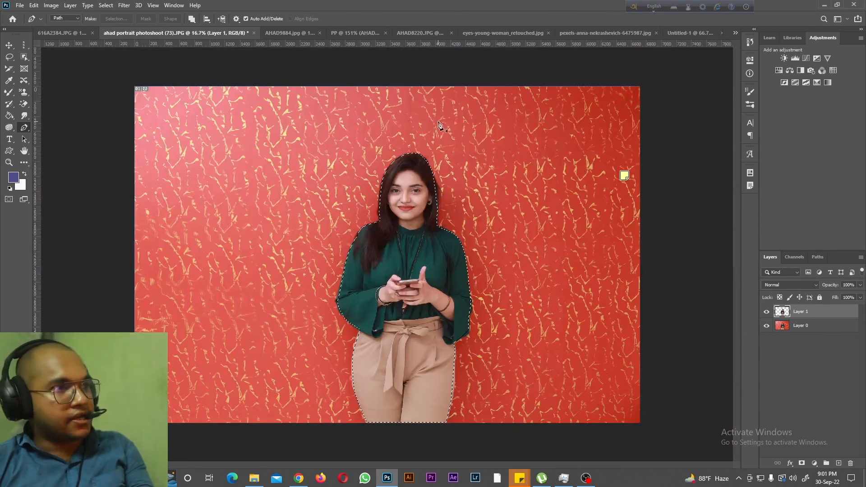
Step: Copy the selected woman to a new layer with Layer Via Copy and show only that layer
{"action": "left_click", "coordinate": [68, 6]}
{"action": "mouse_move", "coordinate": [90, 14]}
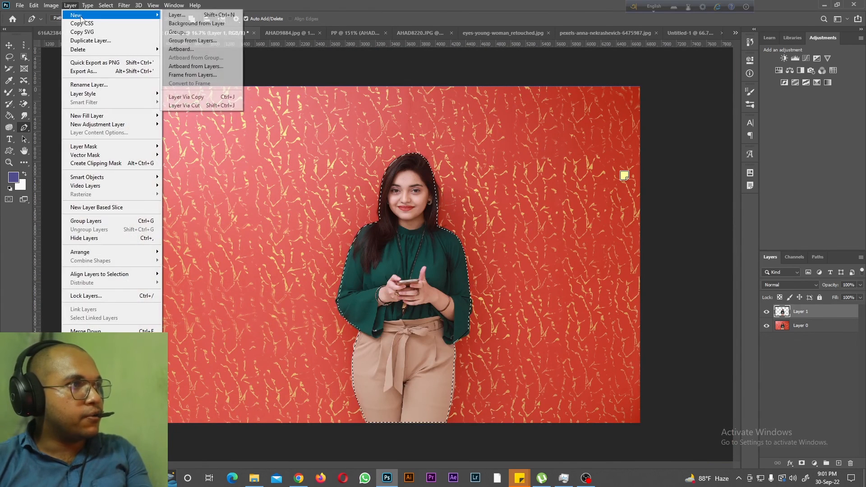
{"action": "left_click", "coordinate": [185, 96]}
{"action": "left_click", "coordinate": [767, 312], "text": "alt"}
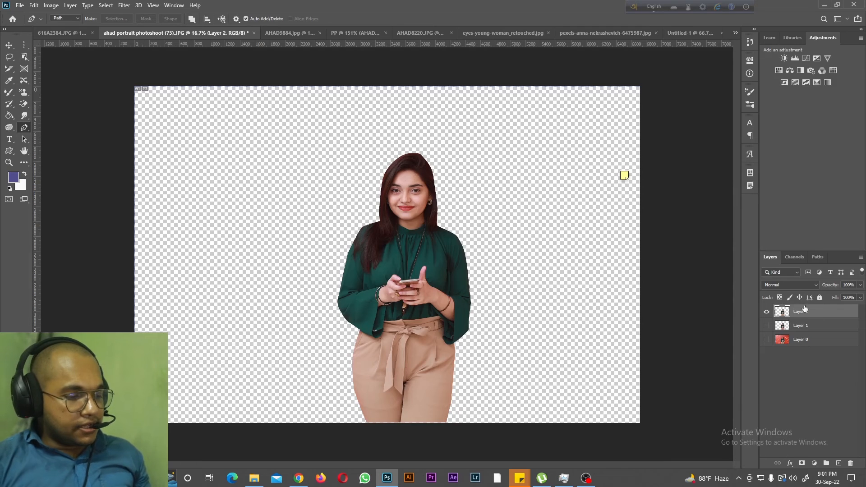
Step: Replace the old cutout layer in the Untitled-1 document with the new cutout from the red-wall photo
{"action": "left_click", "coordinate": [696, 33]}
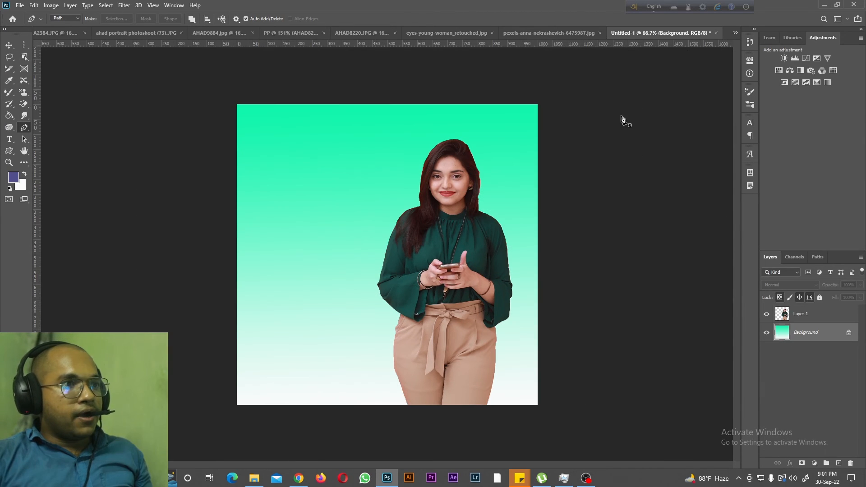
{"action": "left_click", "coordinate": [812, 321]}
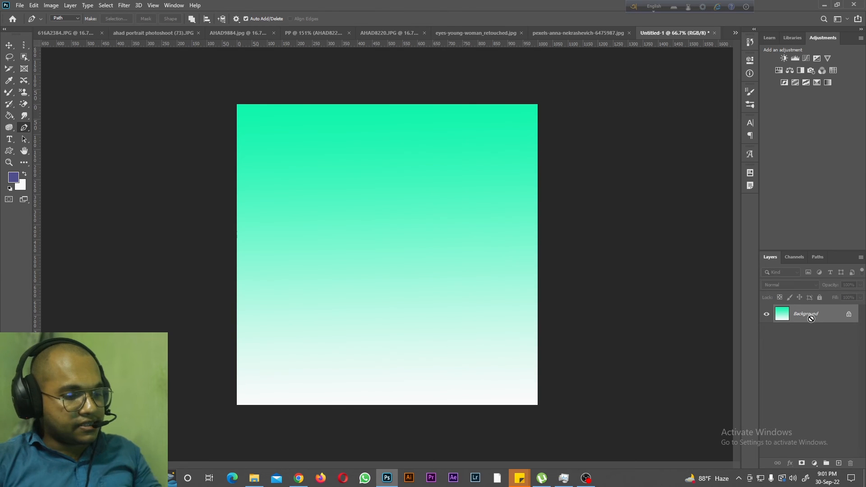
{"action": "key", "text": "ctrl+v"}
Step: Free-transform the pasted cutout, scaling it to about 21% and moving it onto the gradient canvas
{"action": "key", "text": "ctrl+minus"}
{"action": "key", "text": "ctrl+minus"}
{"action": "key", "text": "ctrl+minus"}
{"action": "key", "text": "ctrl+minus"}
{"action": "key", "text": "ctrl+minus"}
{"action": "key", "text": "ctrl+t"}
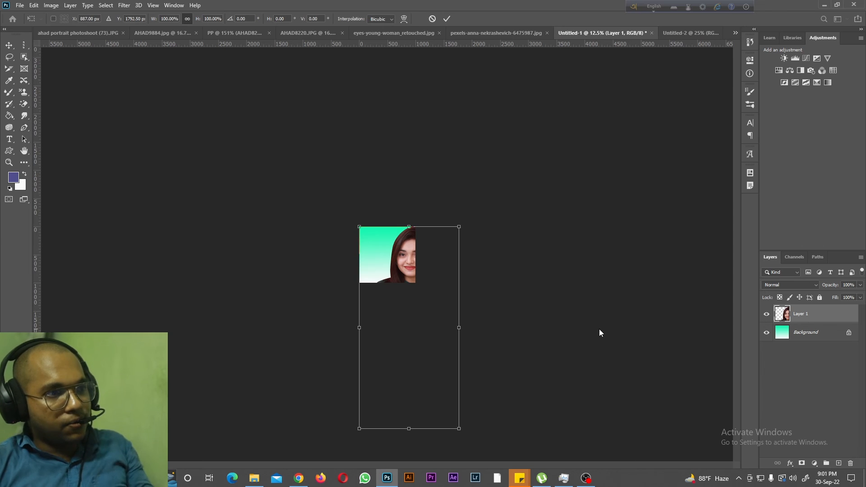
{"action": "left_click_drag", "start_coordinate": [457, 426], "coordinate": [409, 266]}
{"action": "left_click_drag", "start_coordinate": [388, 224], "coordinate": [401, 266]}
Step: Enlarge and reposition the cutout so the trousers run off the canvas's lower edge, and commit the transform
{"action": "key", "text": "ctrl+plus"}
{"action": "key", "text": "ctrl+plus"}
{"action": "key", "text": "ctrl+plus"}
{"action": "key", "text": "ctrl+plus"}
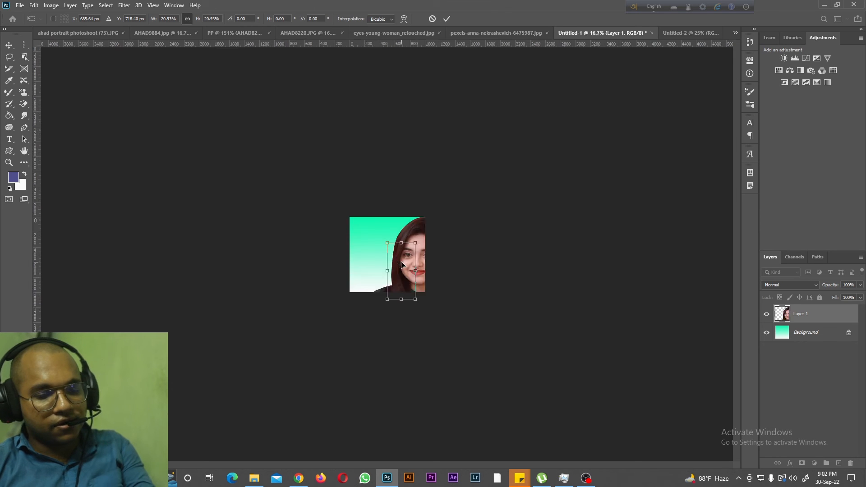
{"action": "left_click_drag", "start_coordinate": [472, 219], "coordinate": [496, 173]}
{"action": "left_click_drag", "start_coordinate": [466, 210], "coordinate": [463, 211]}
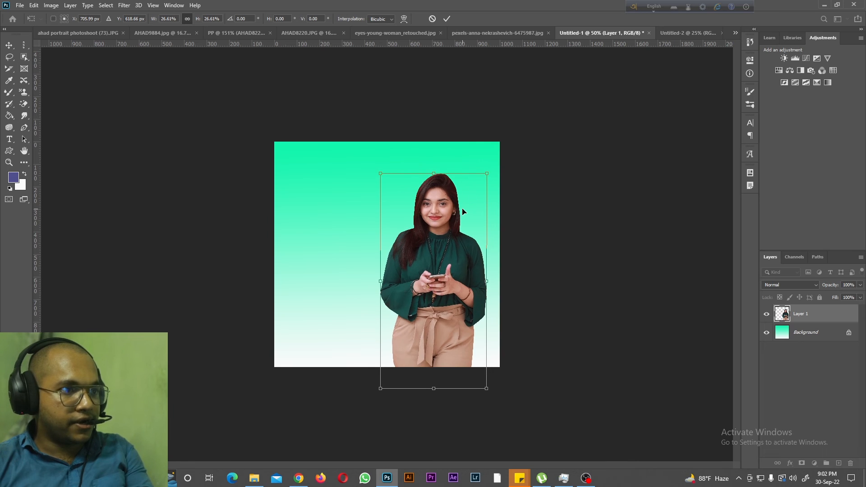
{"action": "key", "text": "ctrl+plus"}
{"action": "left_click_drag", "start_coordinate": [374, 148], "coordinate": [369, 129]}
{"action": "key", "text": "Return"}
{"action": "key", "text": "p"}
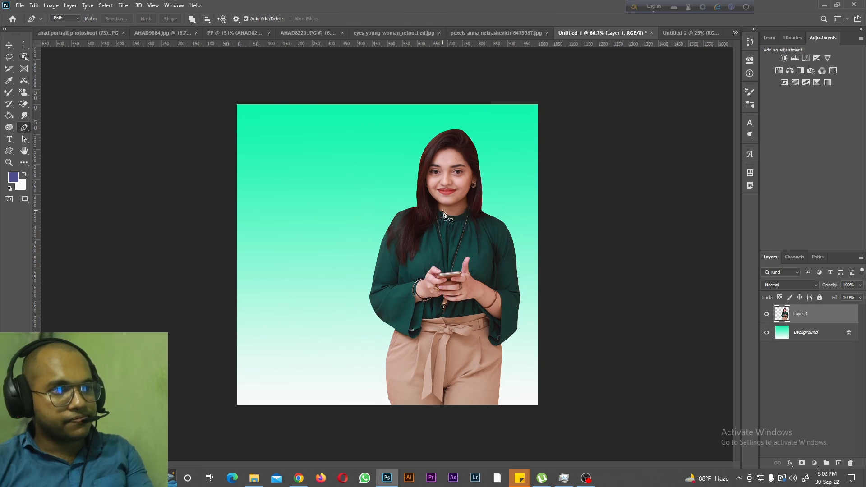
{"action": "right_click", "coordinate": [18, 129]}
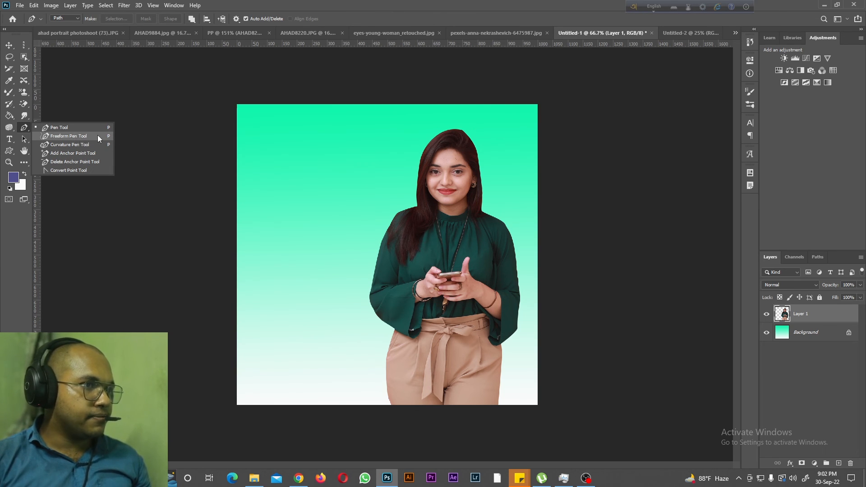
{"action": "key", "text": "Escape"}
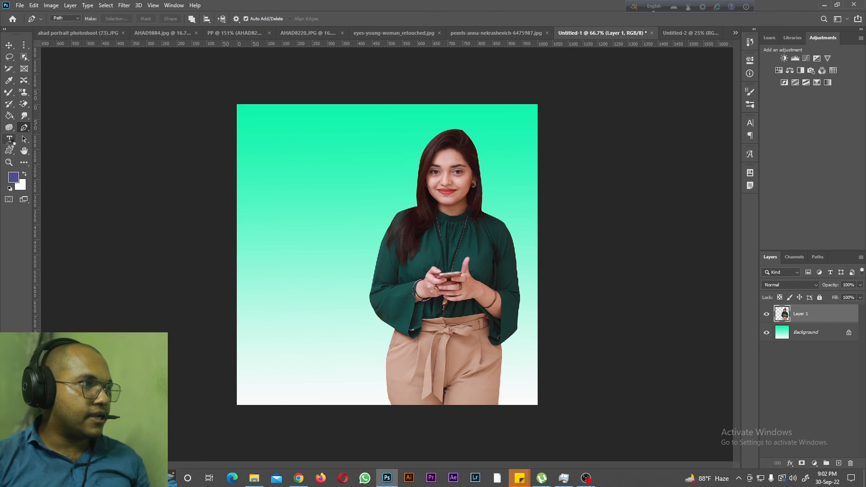
Step: Start a horizontal text on the gradient beside the woman's head and set its size to 24 pt
{"action": "left_click", "coordinate": [9, 139]}
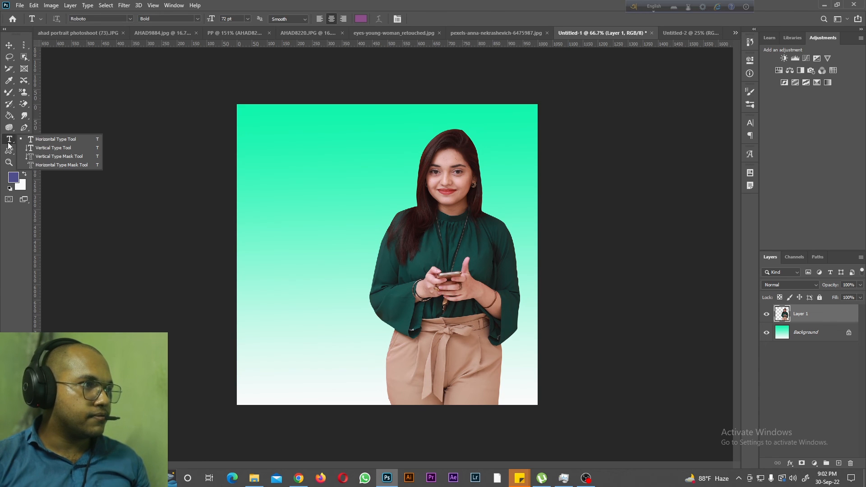
{"action": "left_click", "coordinate": [37, 140]}
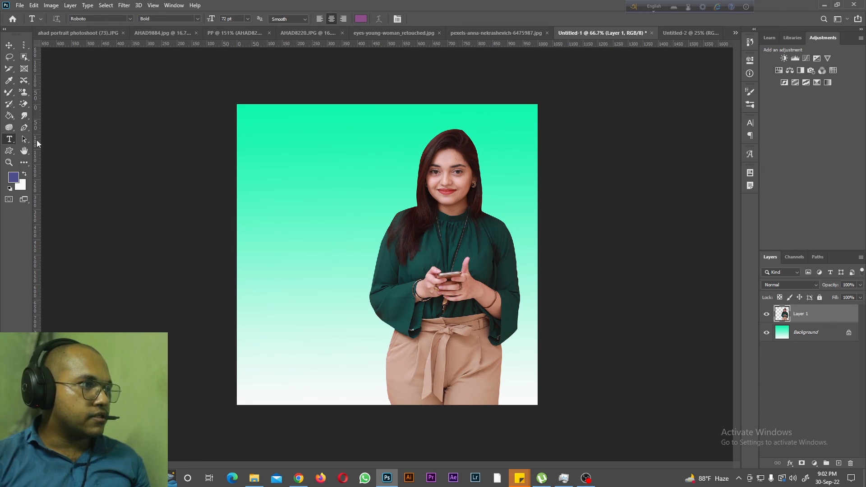
{"action": "left_click", "coordinate": [295, 174]}
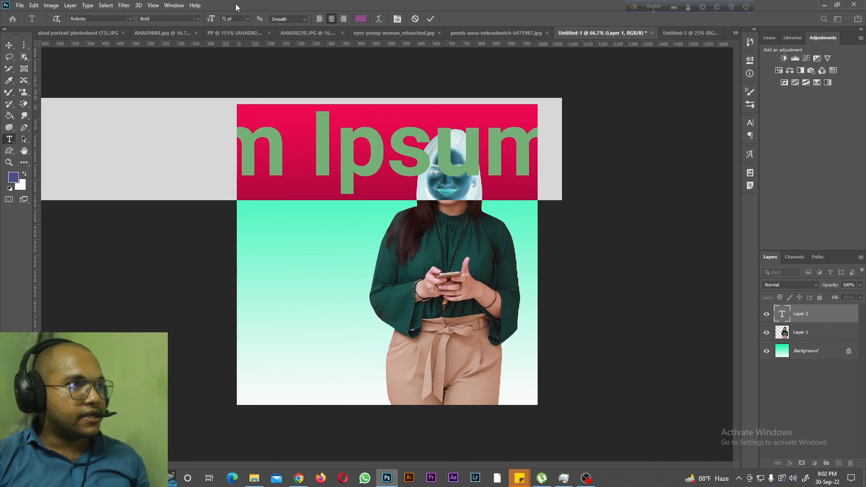
{"action": "left_click", "coordinate": [246, 18]}
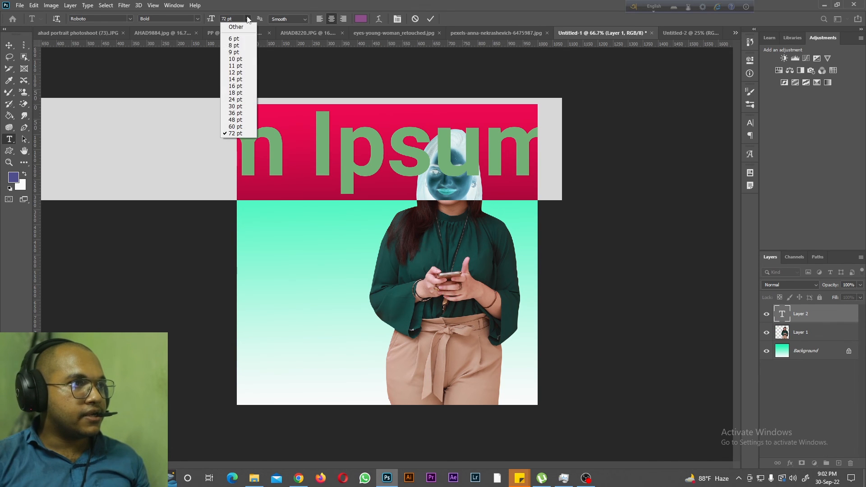
{"action": "left_click", "coordinate": [249, 100]}
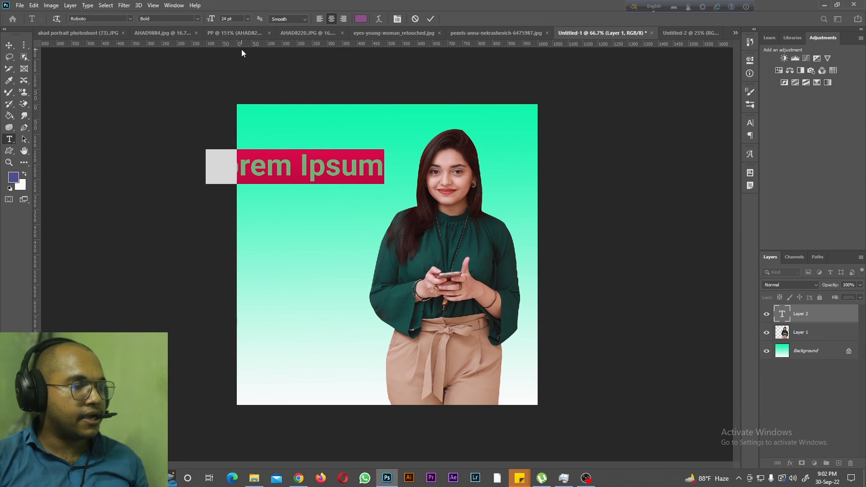
Step: Enter 50% as the text, commit it and deselect its layer
{"action": "type", "text": "56"}
{"action": "key", "text": "BackSpace"}
{"action": "type", "text": "0"}
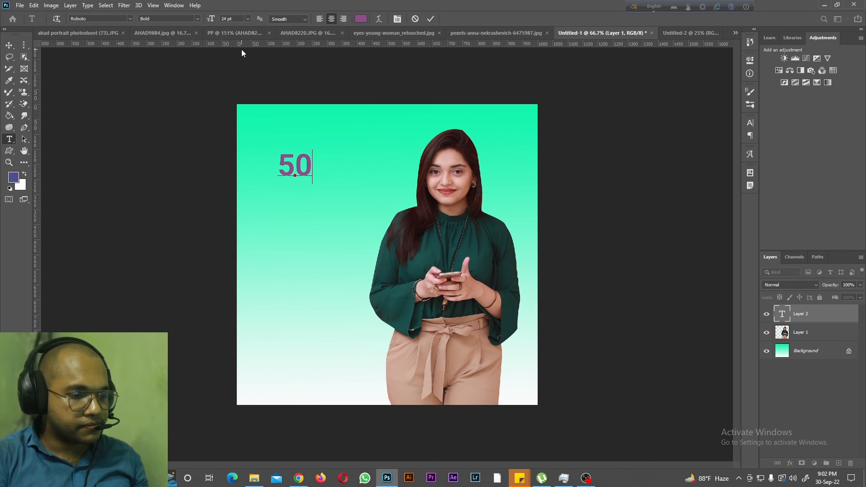
{"action": "type", "text": "%"}
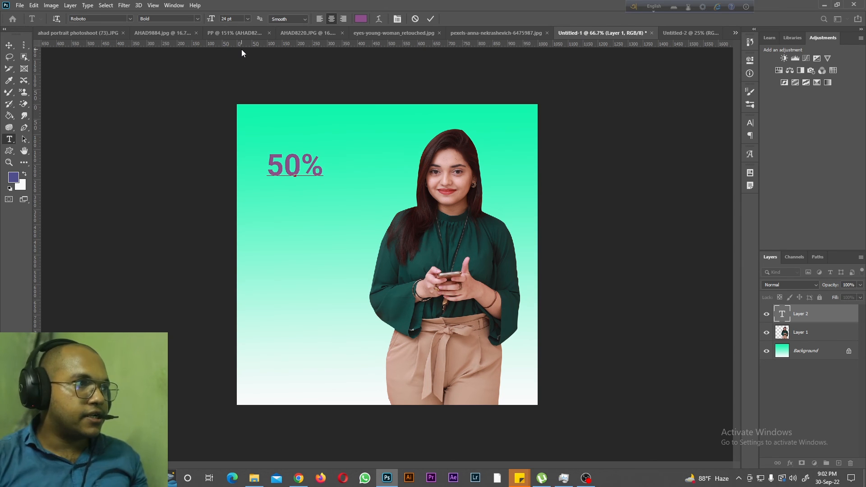
{"action": "left_click", "coordinate": [695, 240]}
{"action": "left_click", "coordinate": [807, 394]}
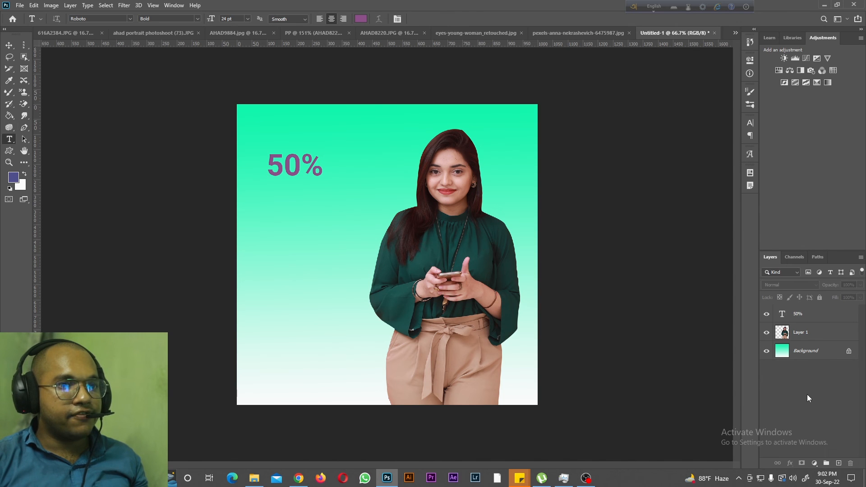
Step: Add a second text line reading DISCOUNT and move it directly beneath the 50% text
{"action": "left_click", "coordinate": [271, 238]}
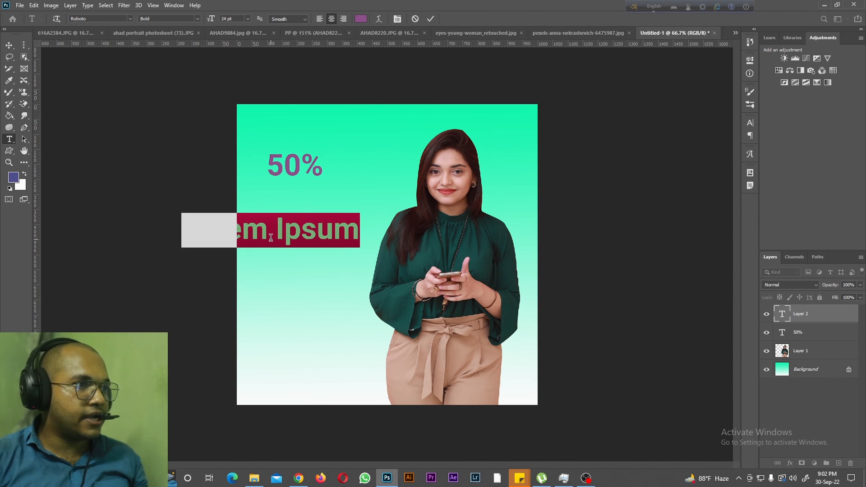
{"action": "type", "text": "D"}
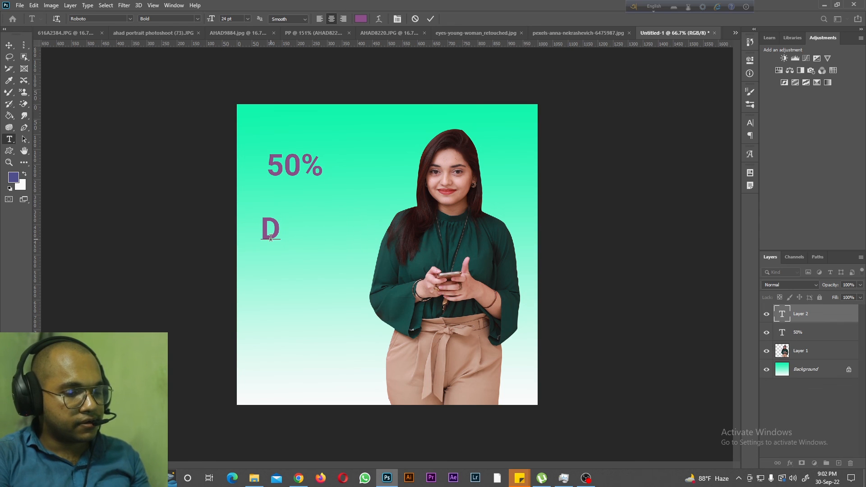
{"action": "type", "text": "i"}
{"action": "key", "text": "BackSpace"}
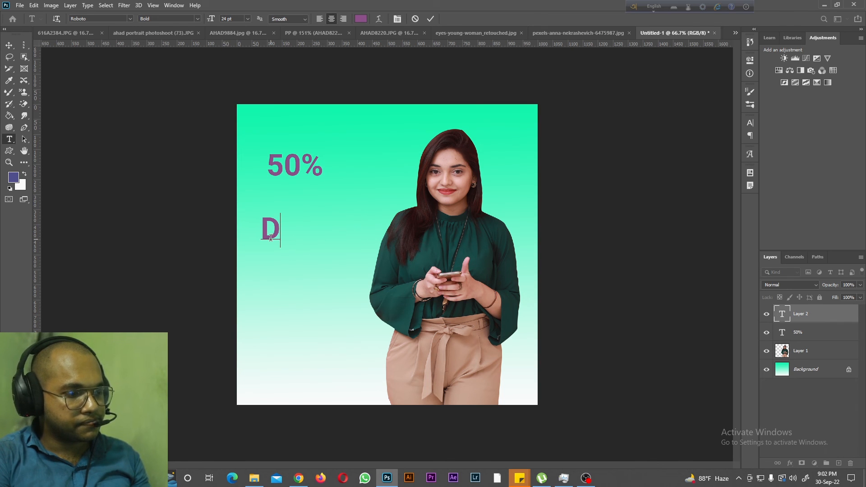
{"action": "type", "text": "ISCOU"}
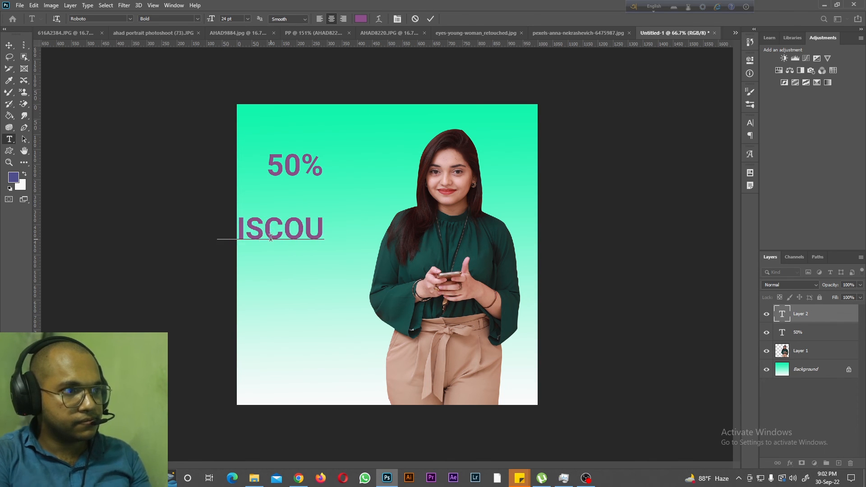
{"action": "type", "text": "NT"}
{"action": "left_click_drag", "start_coordinate": [267, 266], "coordinate": [310, 237]}
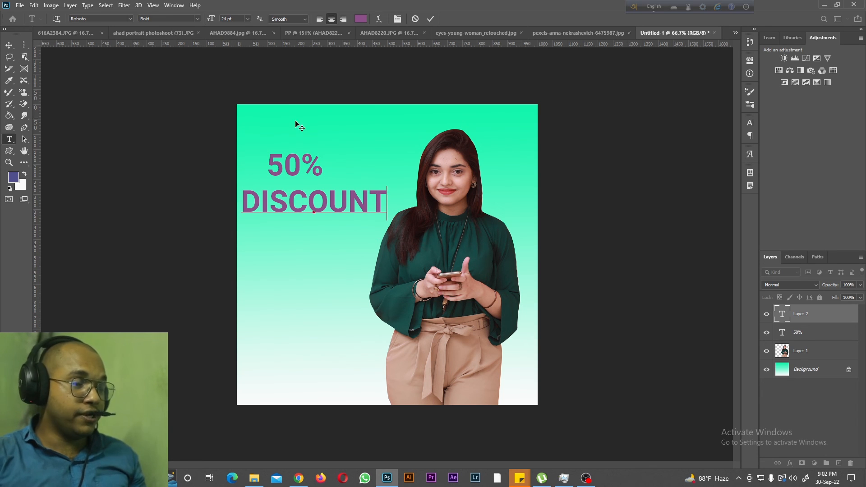
Step: Scale the DISCOUNT text down to about two-thirds of its size and move it beneath the 50% text
{"action": "key", "text": "ctrl"}
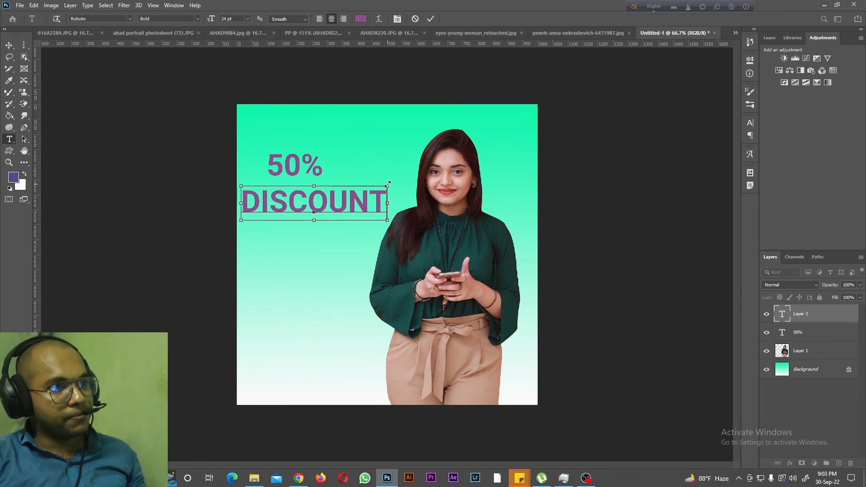
{"action": "key", "text": "ctrl"}
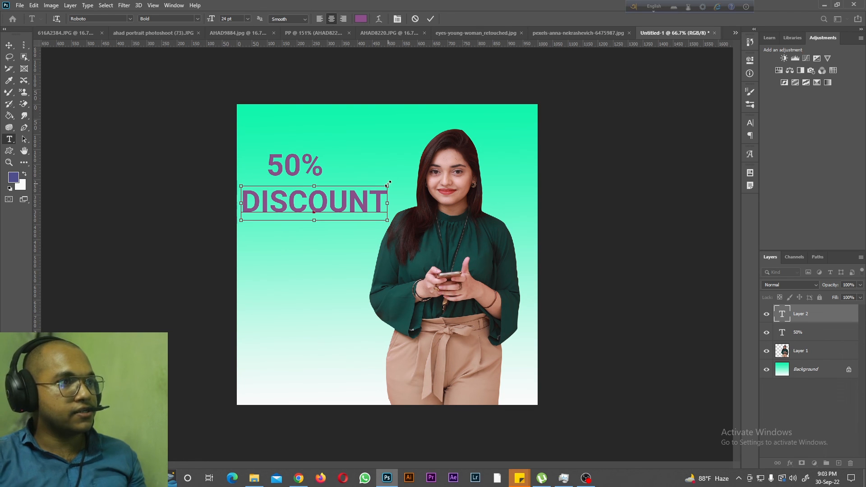
{"action": "key", "text": "ctrl"}
{"action": "left_click_drag", "start_coordinate": [387, 186], "coordinate": [340, 198]}
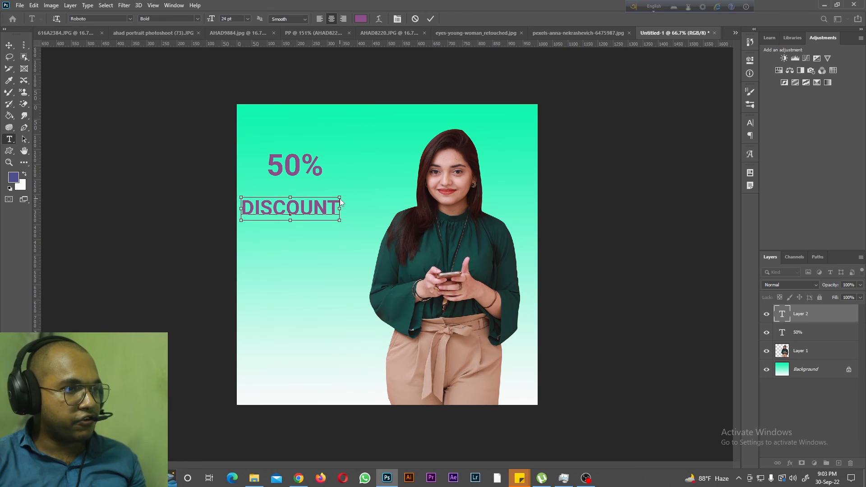
{"action": "left_click_drag", "start_coordinate": [301, 228], "coordinate": [318, 221]}
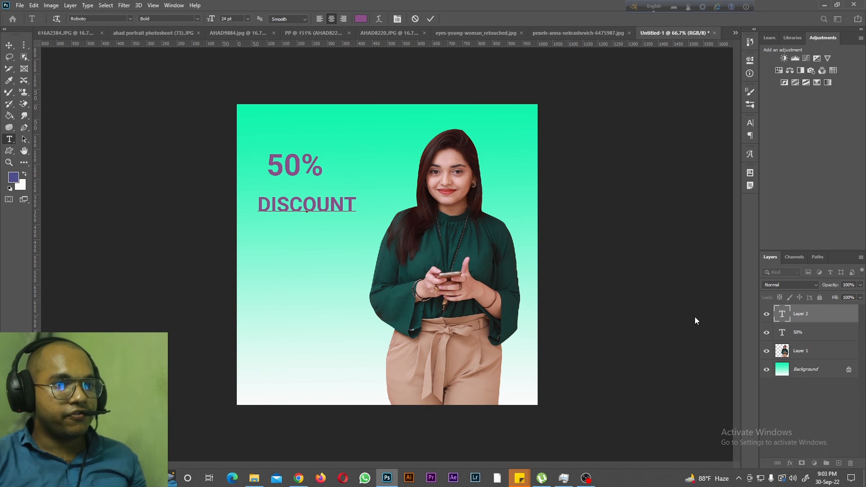
Step: Set the 50% text's size to 36 pt and move it so it is centred just above DISCOUNT
{"action": "left_click", "coordinate": [806, 333]}
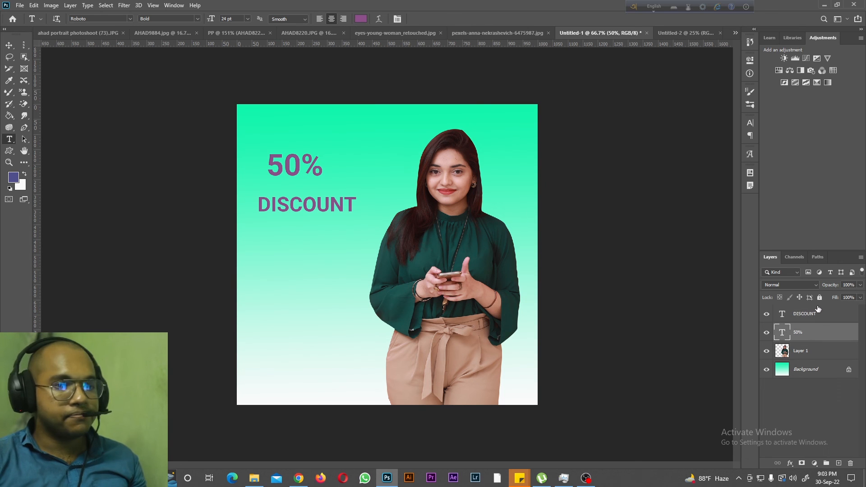
{"action": "left_click", "coordinate": [323, 167]}
{"action": "key", "text": "ctrl+a"}
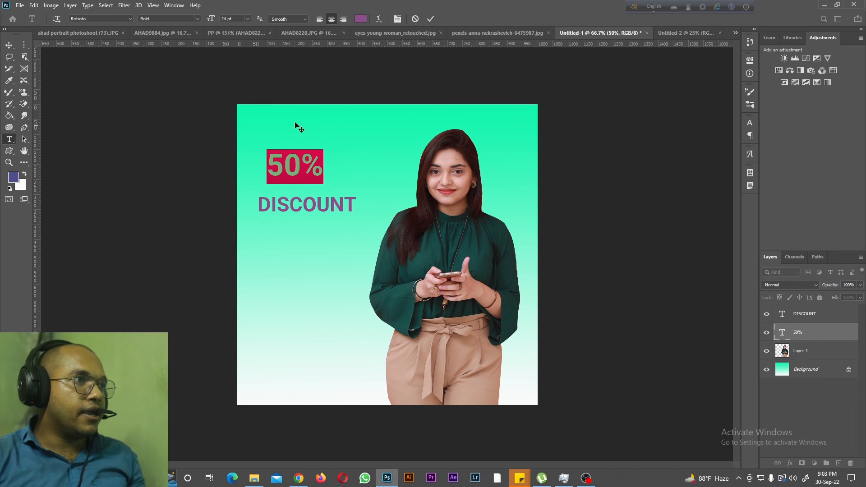
{"action": "left_click", "coordinate": [247, 18]}
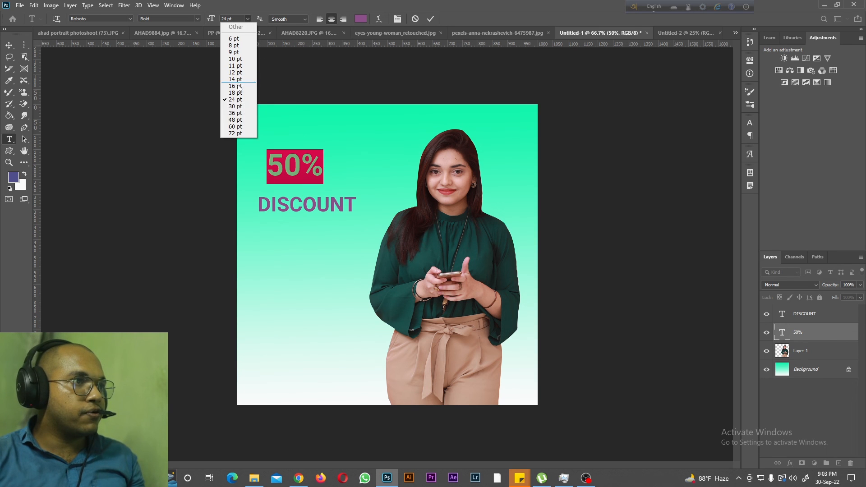
{"action": "left_click", "coordinate": [248, 113]}
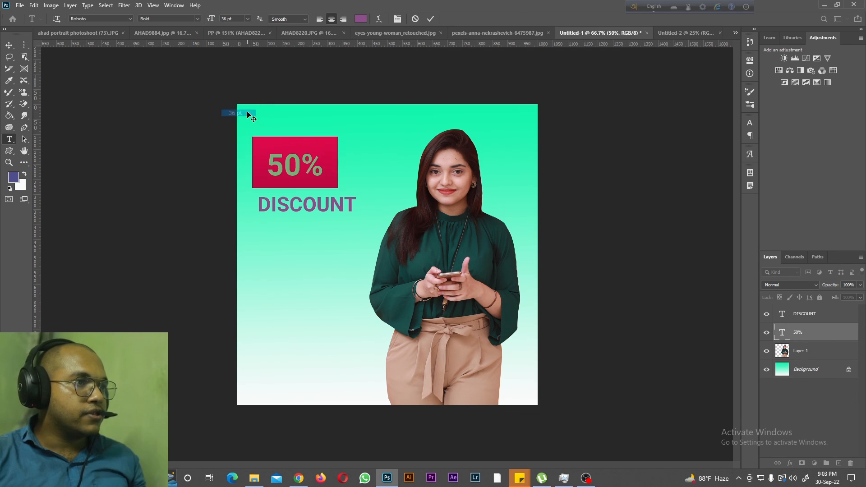
{"action": "left_click", "coordinate": [9, 45]}
{"action": "mouse_move", "coordinate": [289, 171]}
{"action": "left_mouse_down"}
{"action": "mouse_move", "coordinate": [316, 155]}
{"action": "mouse_move", "coordinate": [302, 181]}
{"action": "left_mouse_up"}
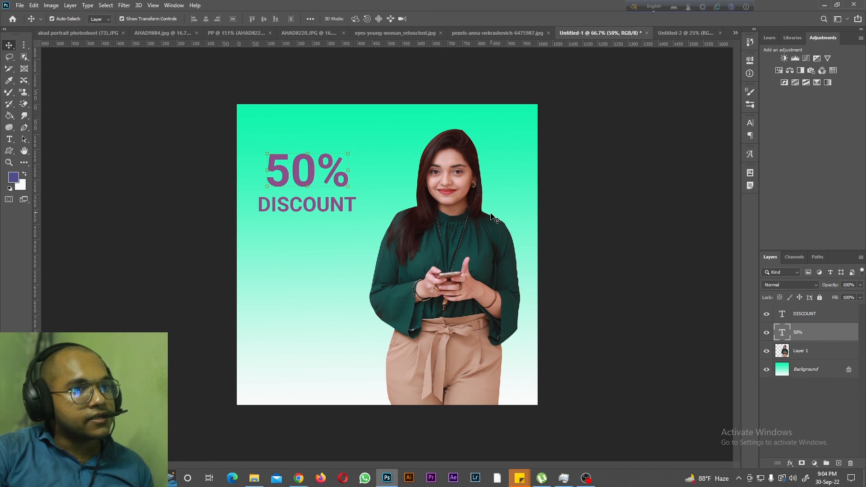
Step: Enlarge the 50% text to 48 pt, commit it and nudge it slightly to align over DISCOUNT
{"action": "key", "text": "t"}
{"action": "left_click", "coordinate": [309, 171]}
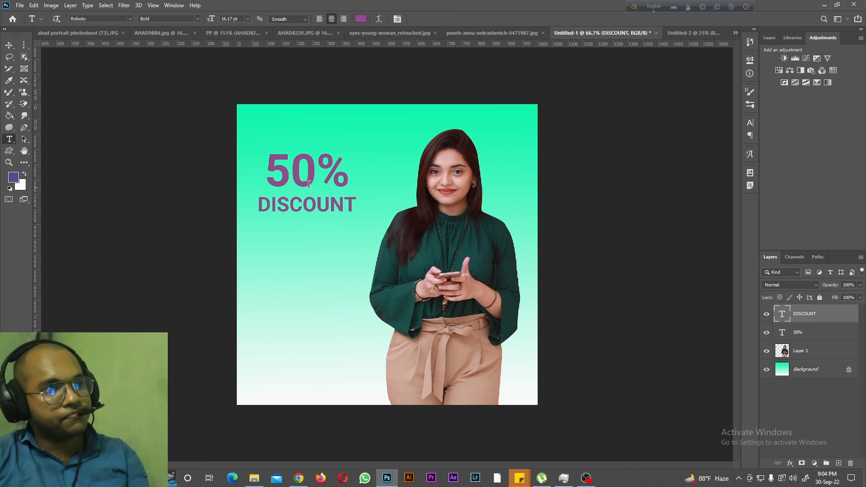
{"action": "left_click", "coordinate": [247, 19]}
{"action": "left_click", "coordinate": [235, 122]}
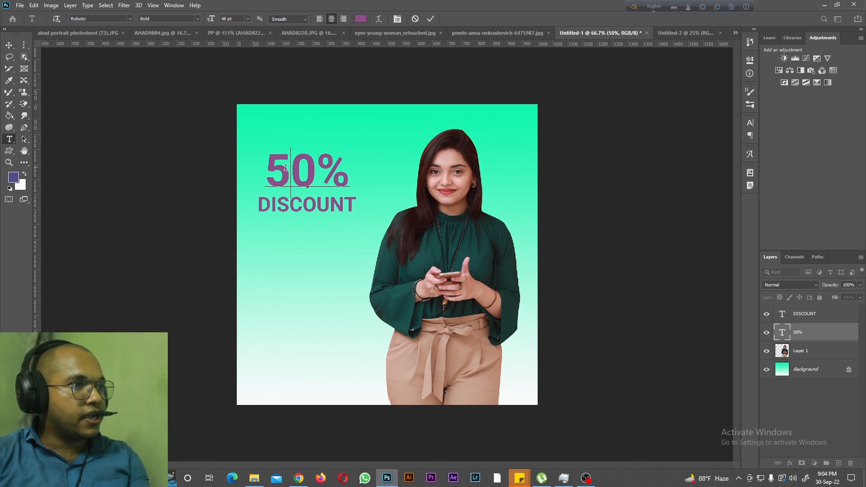
{"action": "key", "text": "ctrl+a"}
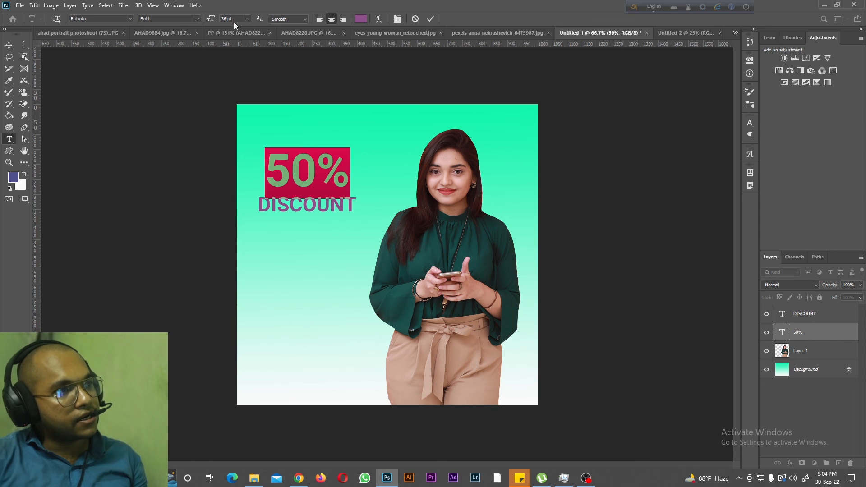
{"action": "left_click", "coordinate": [248, 19]}
{"action": "left_click", "coordinate": [235, 119]}
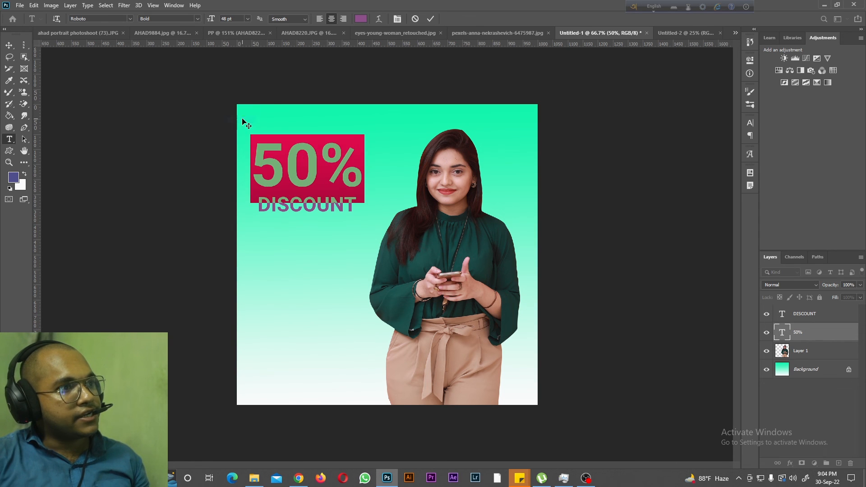
{"action": "left_click", "coordinate": [180, 133]}
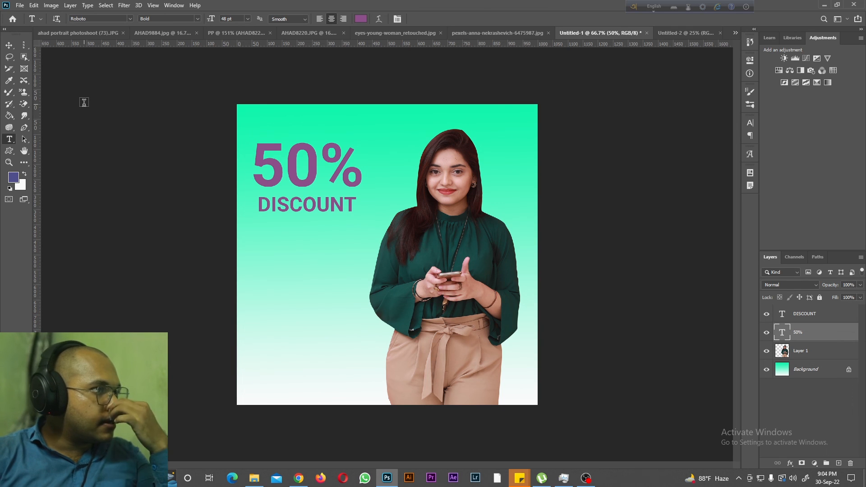
{"action": "key", "text": "v"}
{"action": "left_click_drag", "start_coordinate": [272, 160], "coordinate": [275, 161]}
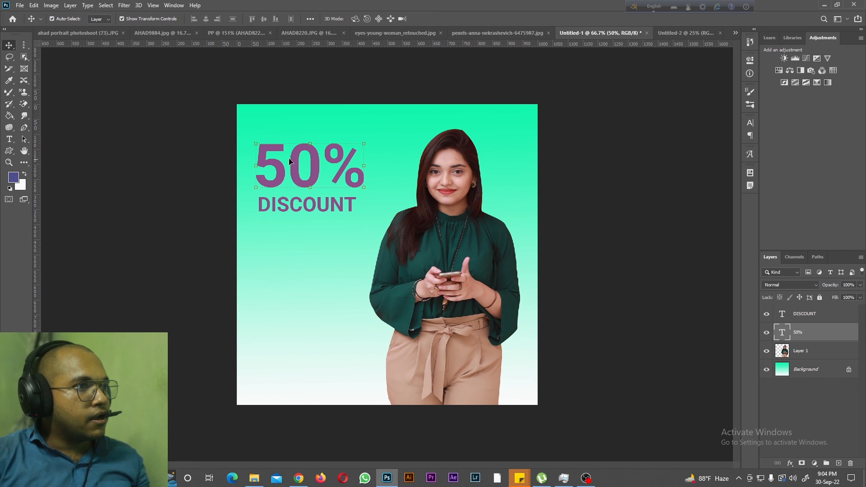
Step: Recolour the whole 50% text to off-white f7f7fb
{"action": "double_click", "coordinate": [322, 201]}
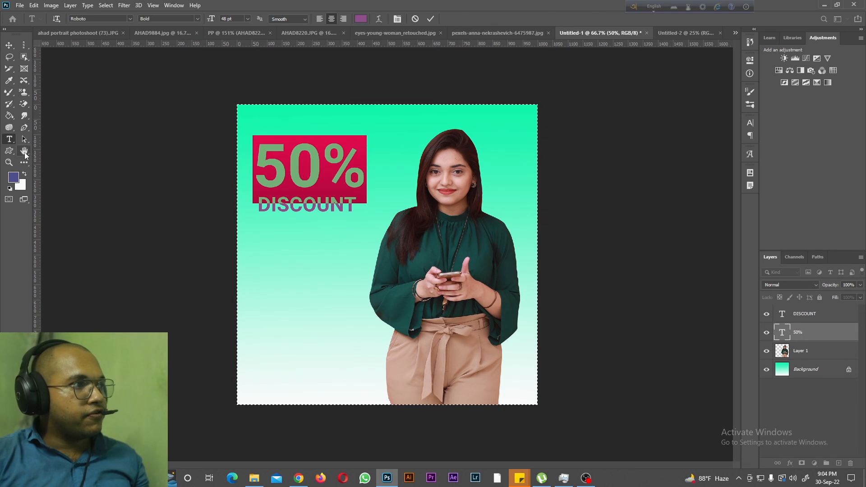
{"action": "left_click", "coordinate": [13, 177]}
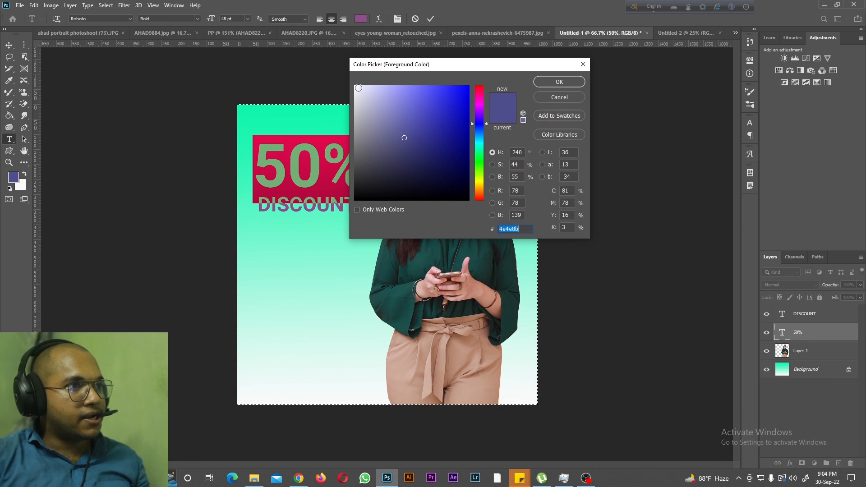
{"action": "left_click", "coordinate": [356, 87]}
{"action": "left_click", "coordinate": [558, 82]}
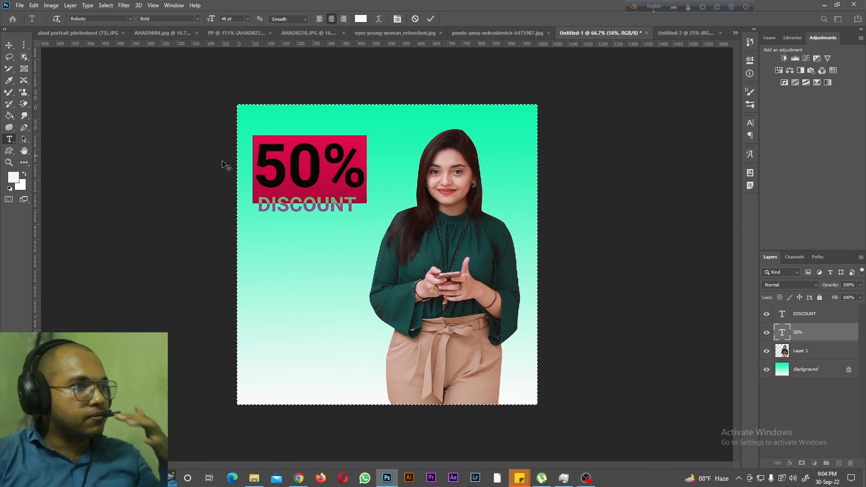
{"action": "left_click", "coordinate": [325, 202]}
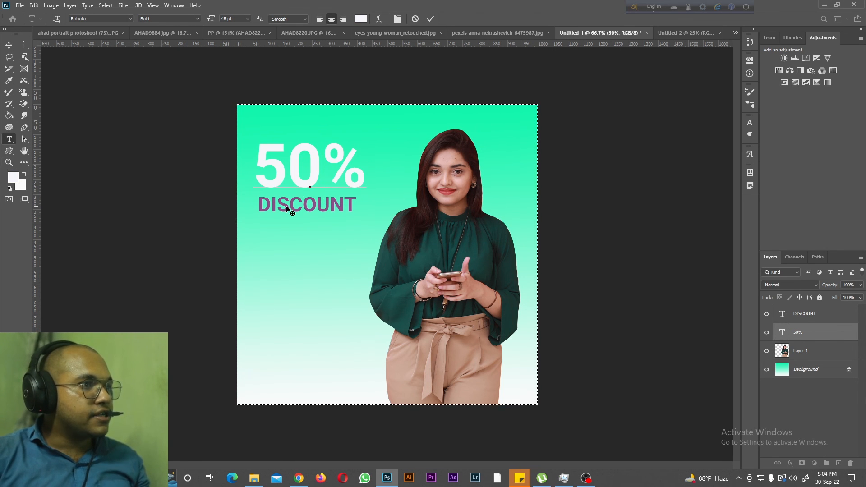
Step: Recolour the DISCOUNT text to the same off-white f7f7fb, then clear the layer choice and the canvas selection
{"action": "left_click", "coordinate": [794, 314]}
{"action": "double_click", "coordinate": [298, 211]}
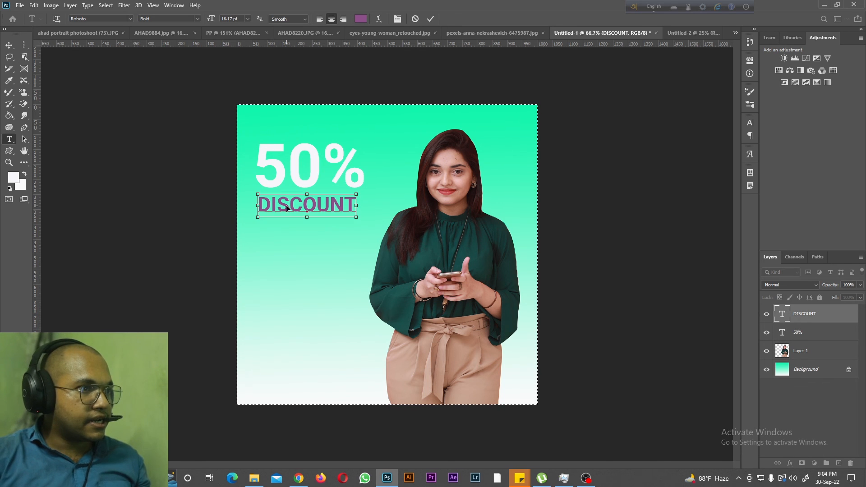
{"action": "left_click", "coordinate": [14, 179]}
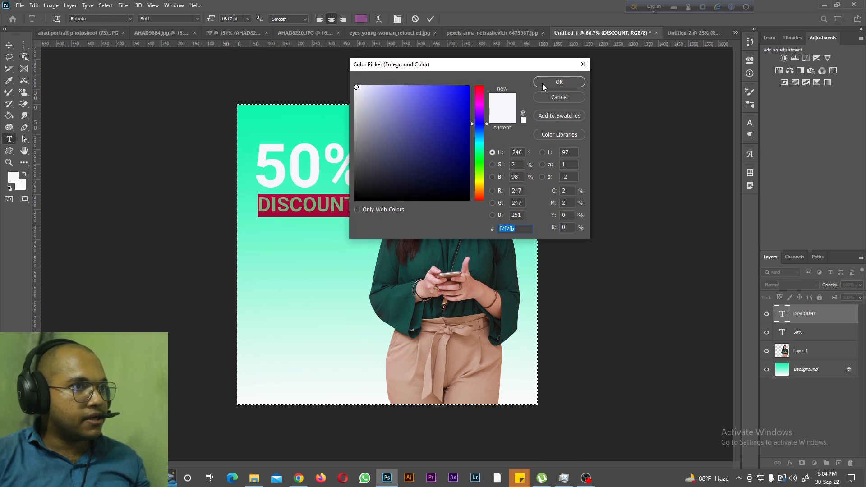
{"action": "left_click", "coordinate": [557, 82]}
{"action": "left_click", "coordinate": [9, 45]}
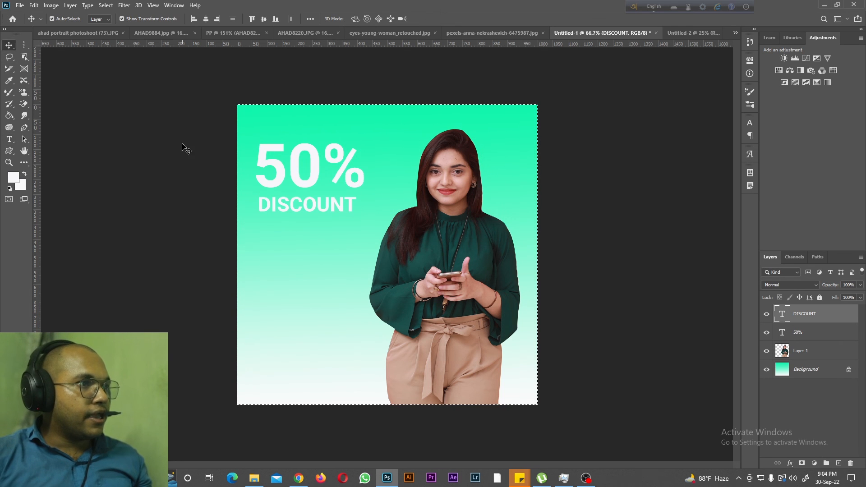
{"action": "left_click", "coordinate": [153, 170]}
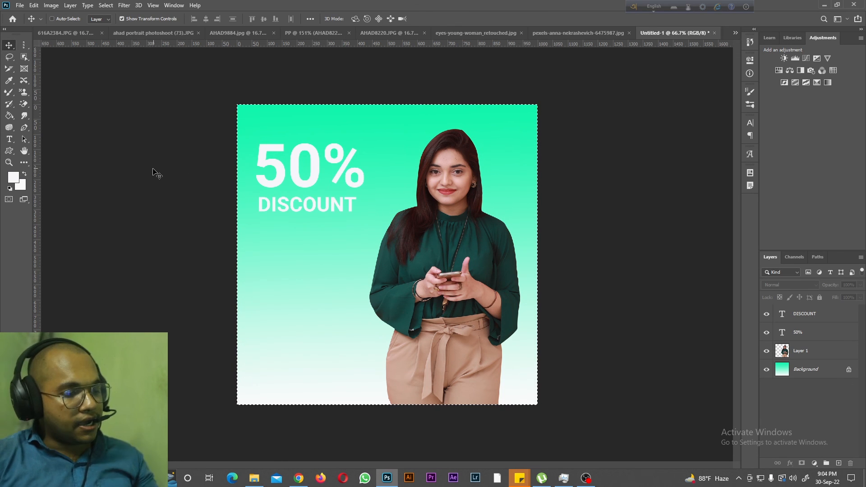
{"action": "key", "text": "ctrl+d"}
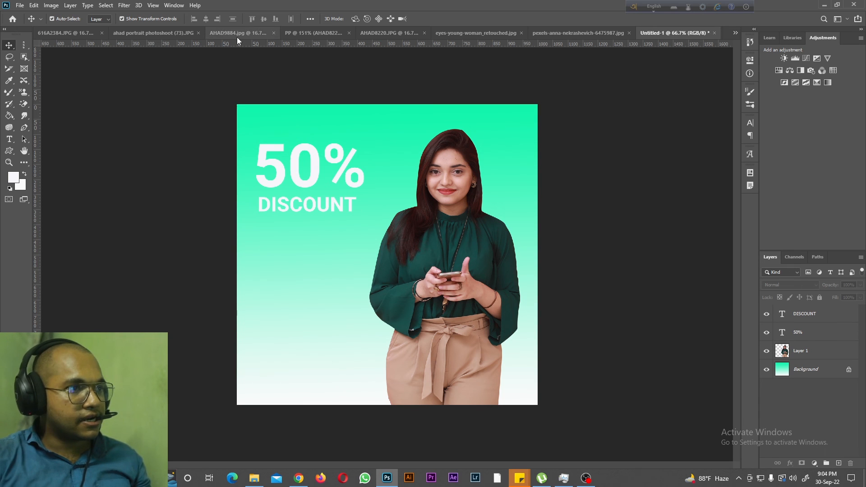
Step: Open the blending options of the 50% text layer and enable a Stroke effect
{"action": "key", "text": "t"}
{"action": "left_click", "coordinate": [317, 185]}
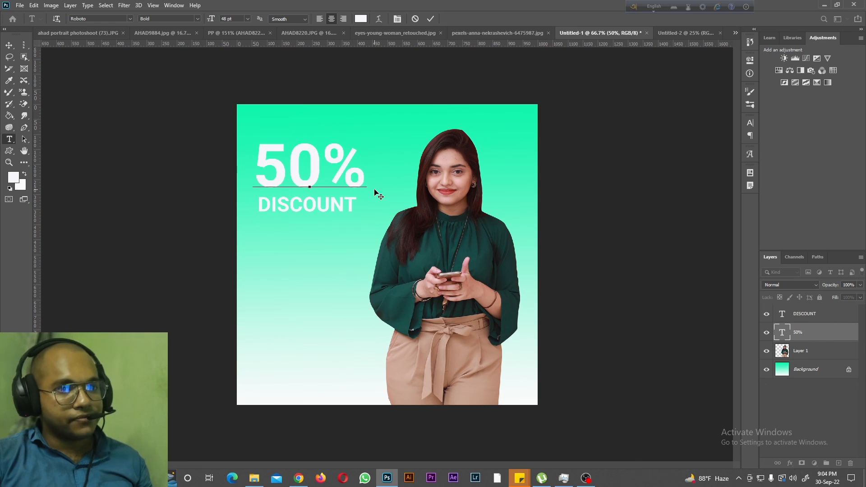
{"action": "left_click", "coordinate": [807, 333]}
{"action": "right_click", "coordinate": [786, 333]}
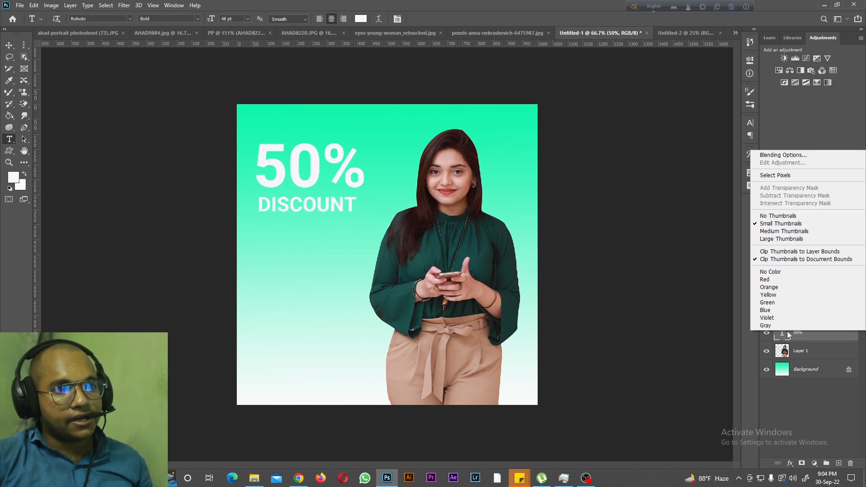
{"action": "left_click", "coordinate": [789, 157]}
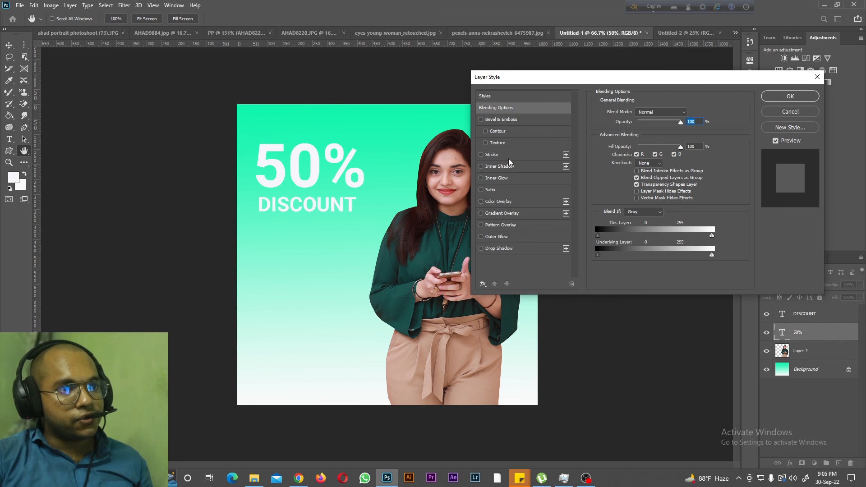
{"action": "left_click", "coordinate": [506, 155]}
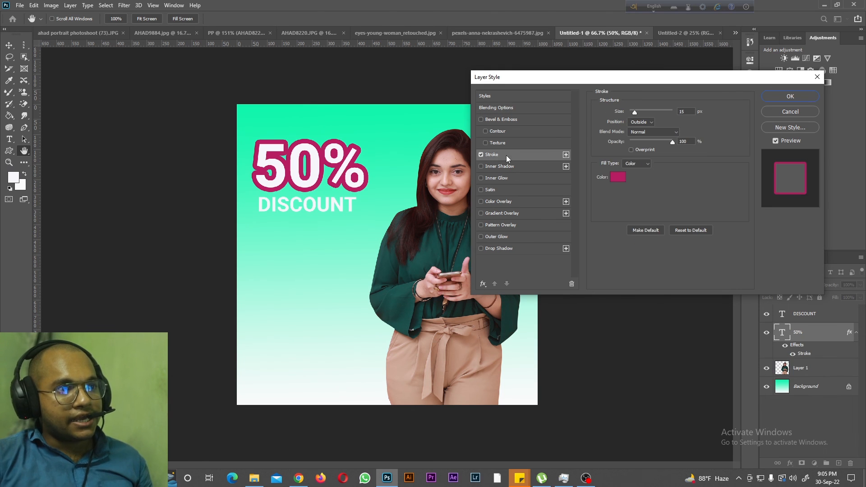
Step: Keep the stroke's position Outside, set its colour to pale blue bee3ea and reduce its size to 2 px
{"action": "left_click", "coordinate": [645, 122]}
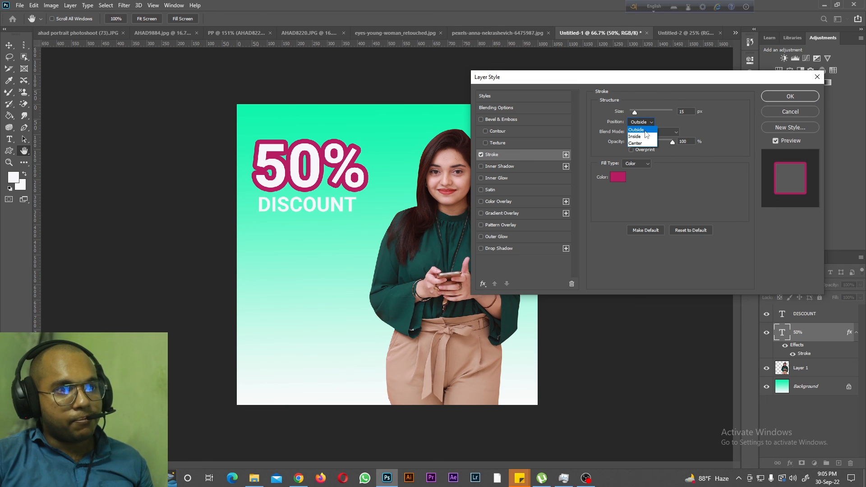
{"action": "left_click", "coordinate": [619, 176]}
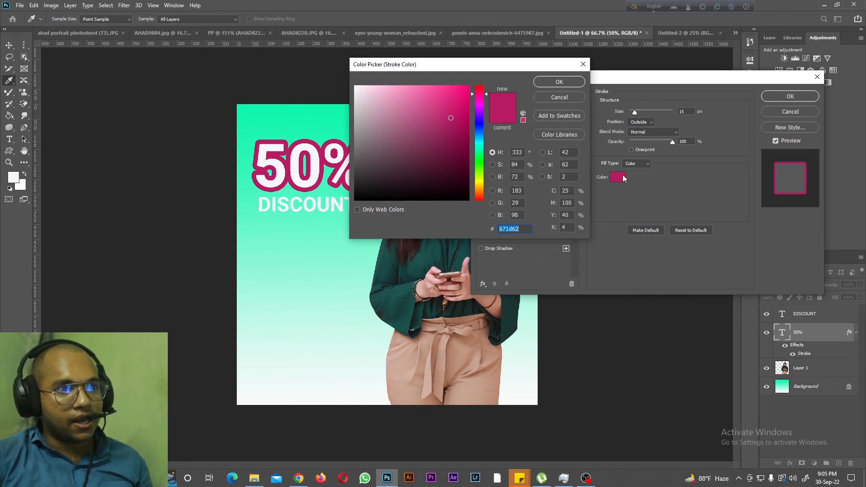
{"action": "left_click_drag", "start_coordinate": [481, 106], "coordinate": [482, 141]}
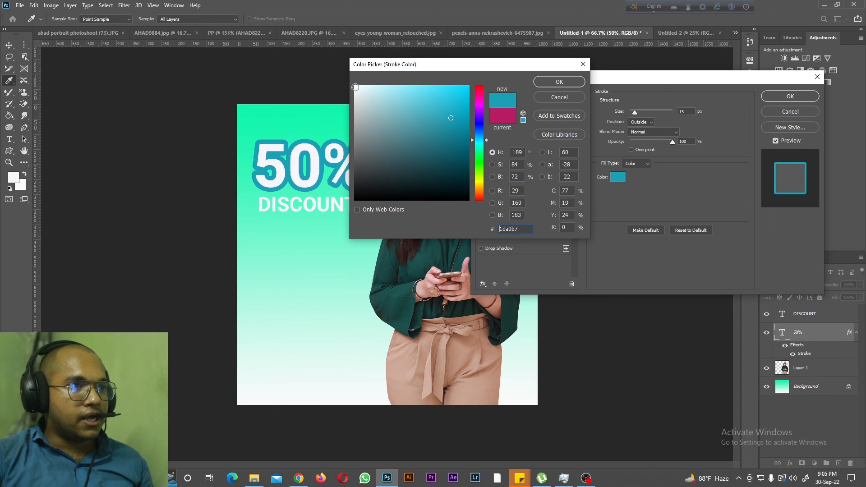
{"action": "left_click", "coordinate": [365, 93]}
{"action": "left_click_drag", "start_coordinate": [364, 95], "coordinate": [358, 96]}
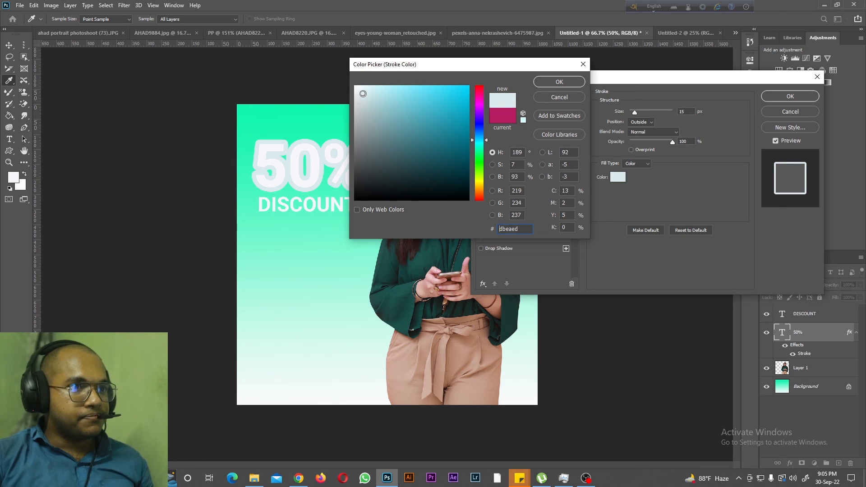
{"action": "left_click", "coordinate": [363, 94]}
{"action": "left_click", "coordinate": [378, 94]}
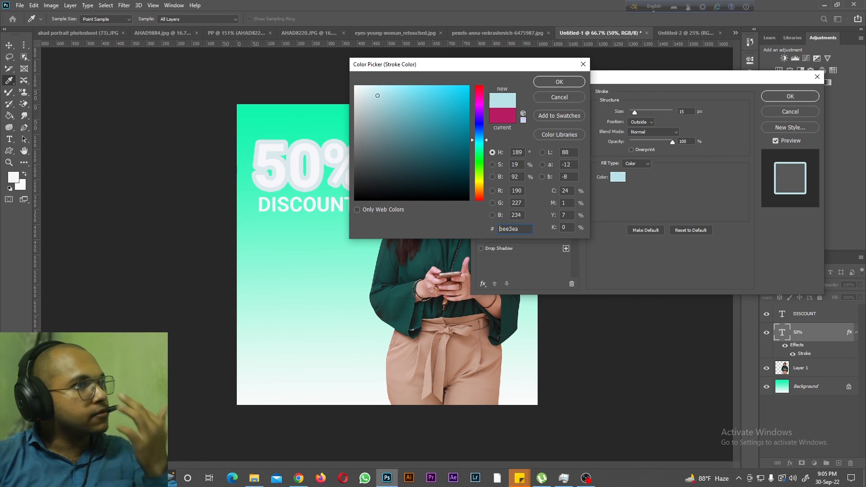
{"action": "left_click", "coordinate": [566, 82]}
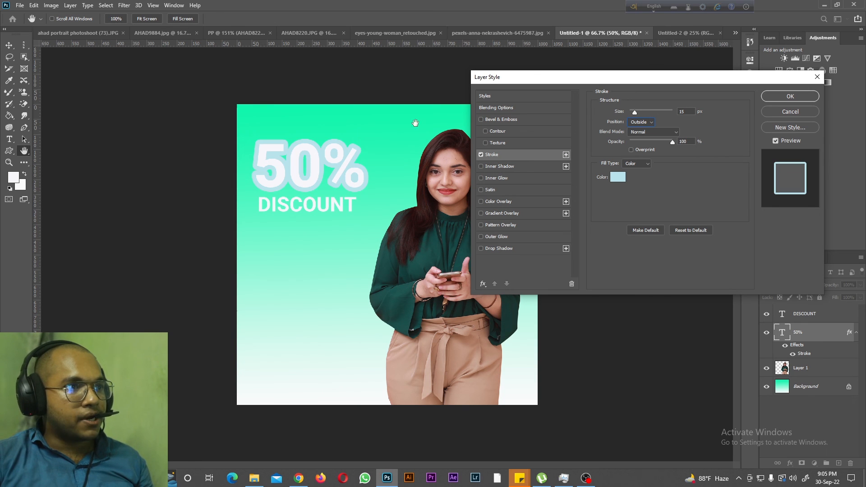
{"action": "left_click_drag", "start_coordinate": [634, 114], "coordinate": [630, 115]}
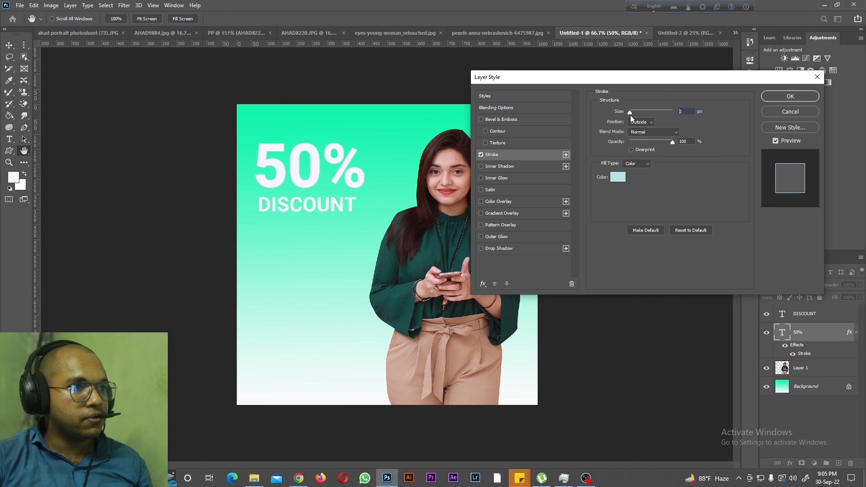
Step: Set the 50% text's stroke size to 4 px and apply the layer style
{"action": "left_click_drag", "start_coordinate": [630, 115], "coordinate": [632, 114]}
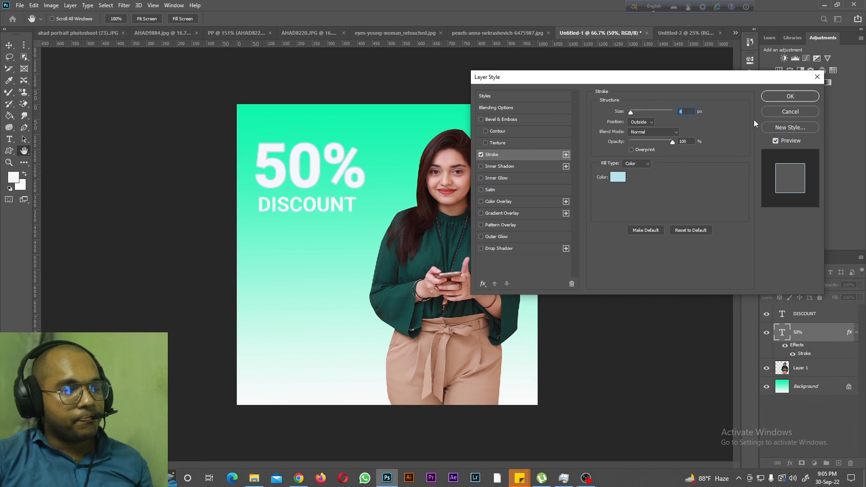
{"action": "left_click", "coordinate": [789, 97]}
{"action": "key", "text": "t"}
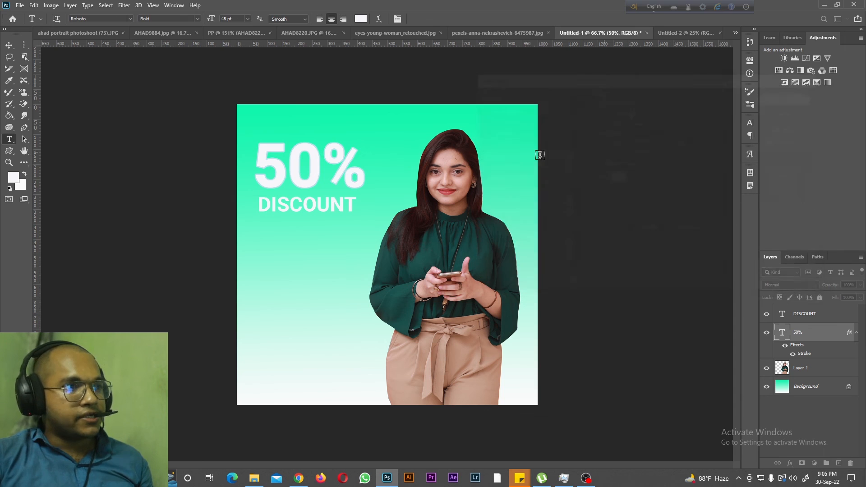
{"action": "left_click", "coordinate": [283, 172]}
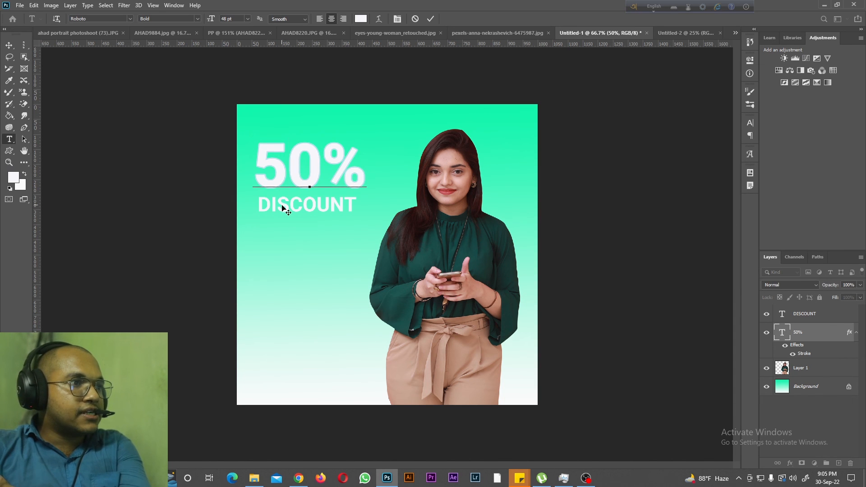
{"action": "key", "text": "ctrl+Return"}
{"action": "key", "text": "v"}
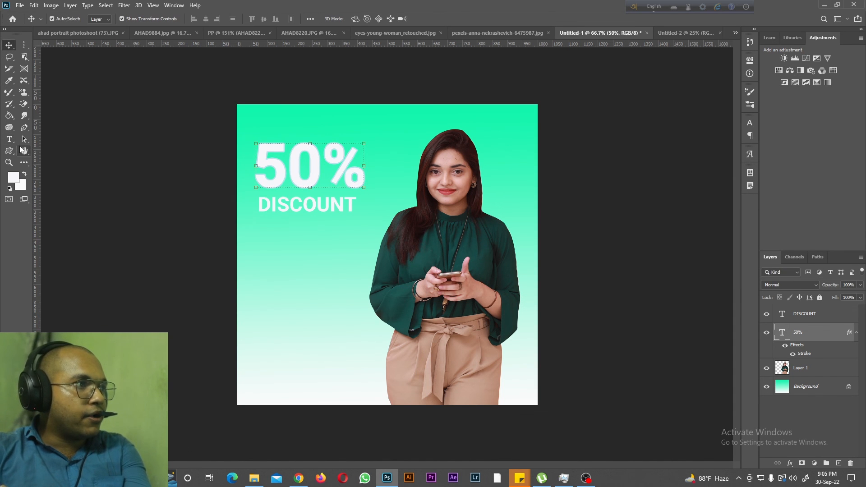
Step: Start editing the DISCOUNT text with the Type tool and open its Warp Text style choices
{"action": "left_click", "coordinate": [10, 139]}
{"action": "left_click", "coordinate": [278, 209]}
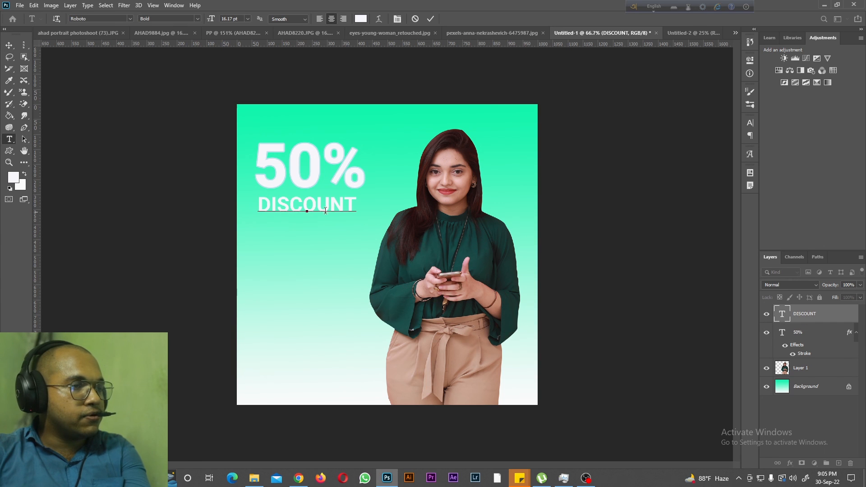
{"action": "left_click", "coordinate": [379, 18]}
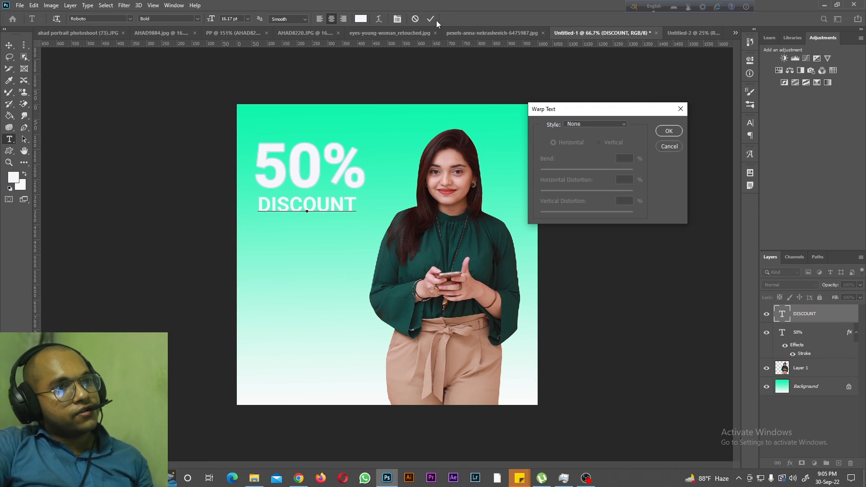
{"action": "left_click", "coordinate": [617, 124]}
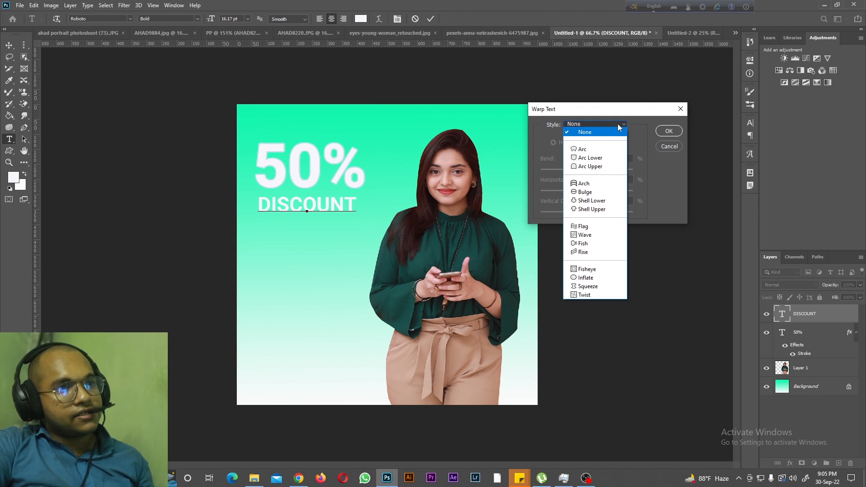
Step: Try the Arc warp on the DISCOUNT text with a bend of +12%, then -5%
{"action": "left_click", "coordinate": [599, 131]}
{"action": "left_click", "coordinate": [604, 124]}
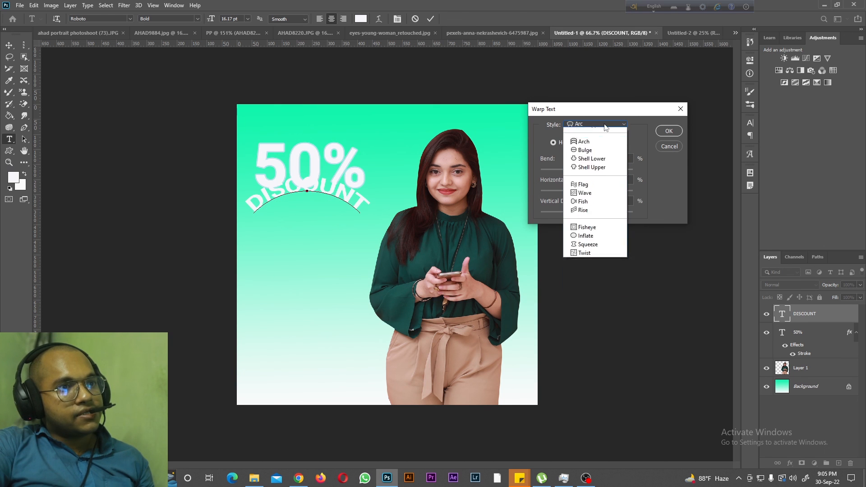
{"action": "left_click", "coordinate": [604, 132]}
{"action": "left_click", "coordinate": [603, 124]}
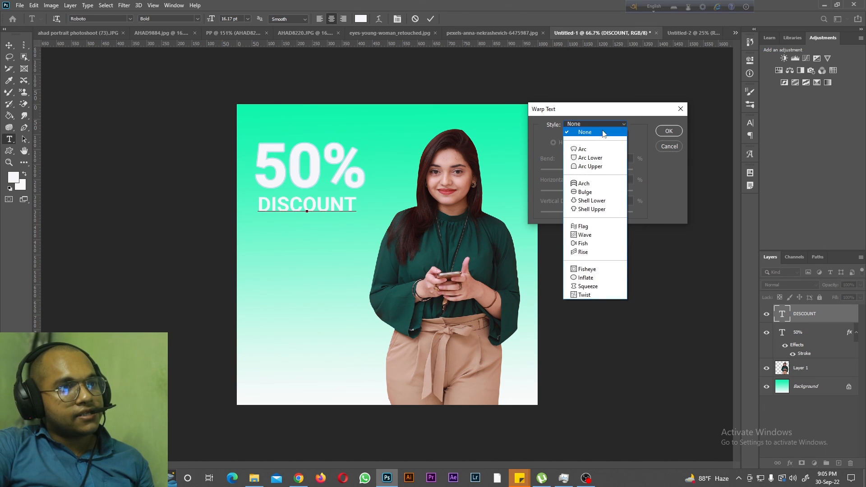
{"action": "left_click", "coordinate": [600, 149]}
{"action": "left_click_drag", "start_coordinate": [613, 171], "coordinate": [592, 176]}
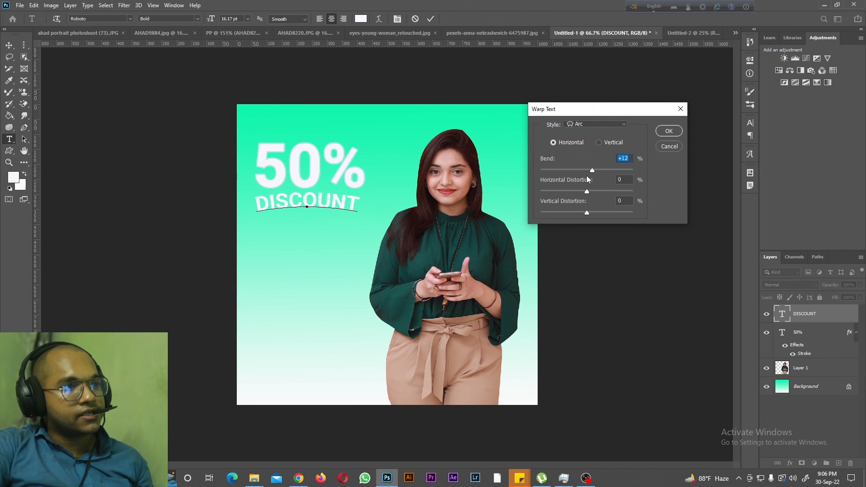
{"action": "left_click", "coordinate": [585, 170]}
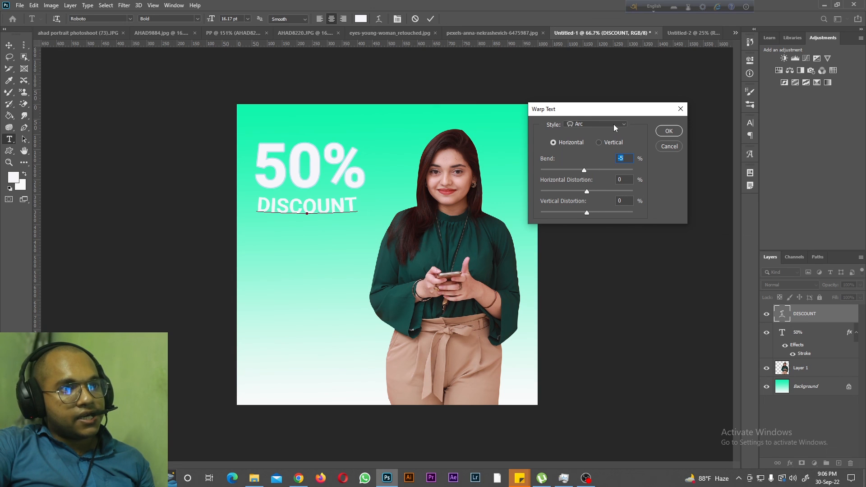
Step: Preview the Arc Lower, Arc Upper and Bulge warp styles on the DISCOUNT text
{"action": "left_click", "coordinate": [613, 123]}
{"action": "left_click", "coordinate": [607, 161]}
{"action": "left_click", "coordinate": [609, 125]}
{"action": "left_click", "coordinate": [602, 166]}
{"action": "left_click", "coordinate": [604, 125]}
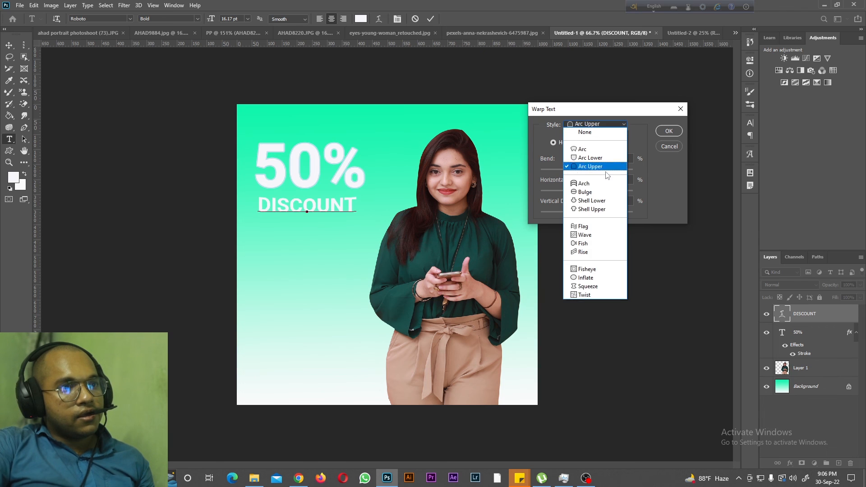
{"action": "left_click", "coordinate": [605, 192]}
Step: Apply the Flag warp style to the DISCOUNT text with a bend of +4%
{"action": "left_click", "coordinate": [603, 126]}
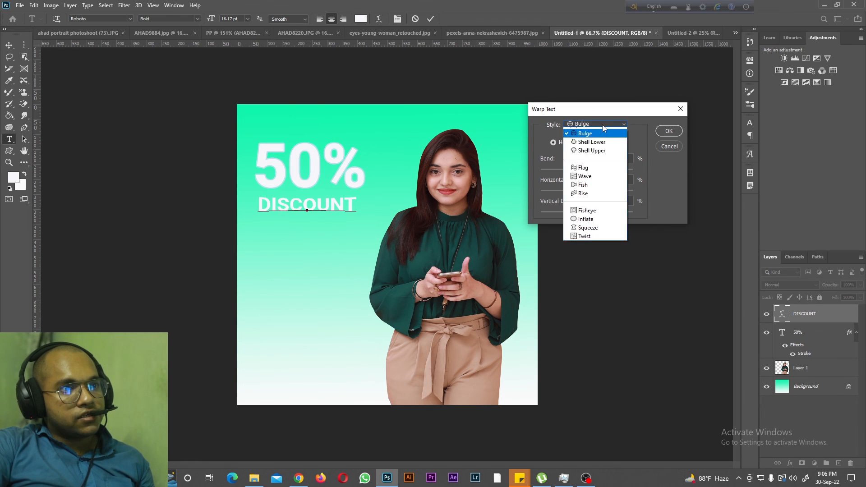
{"action": "left_click", "coordinate": [585, 223]}
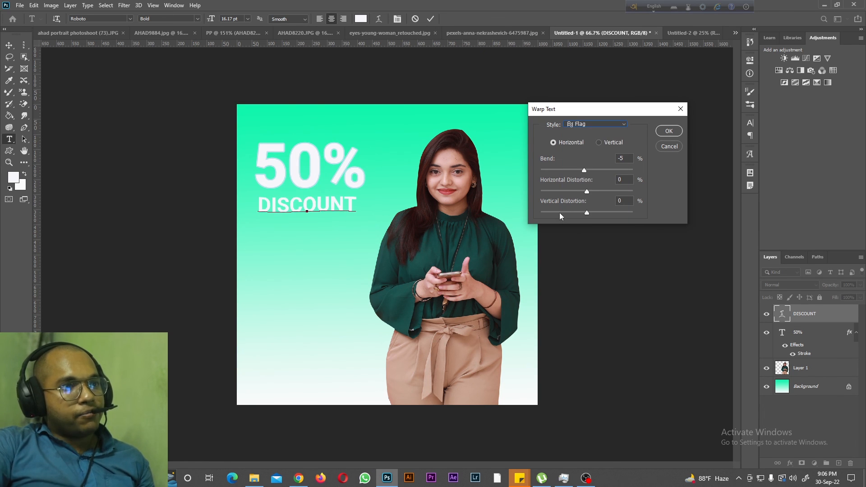
{"action": "mouse_move", "coordinate": [585, 170]}
{"action": "left_mouse_down"}
{"action": "mouse_move", "coordinate": [568, 173]}
{"action": "mouse_move", "coordinate": [589, 170]}
{"action": "left_mouse_up"}
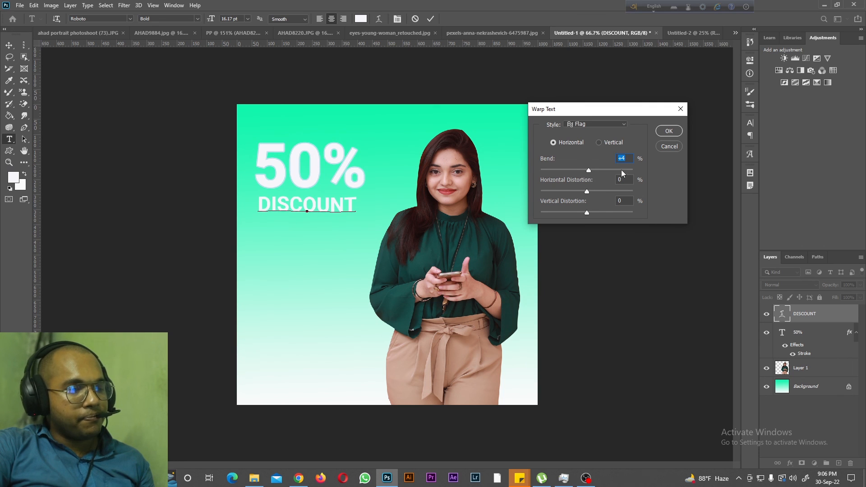
{"action": "left_click", "coordinate": [669, 131]}
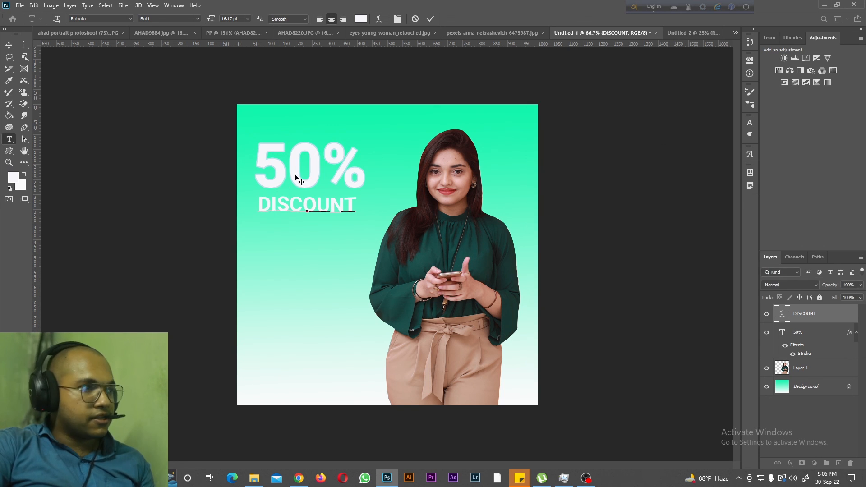
Step: Draw a curved three-point open path below the DISCOUNT text with the Pen tool and move it with the Path Selection tool
{"action": "left_click", "coordinate": [22, 142]}
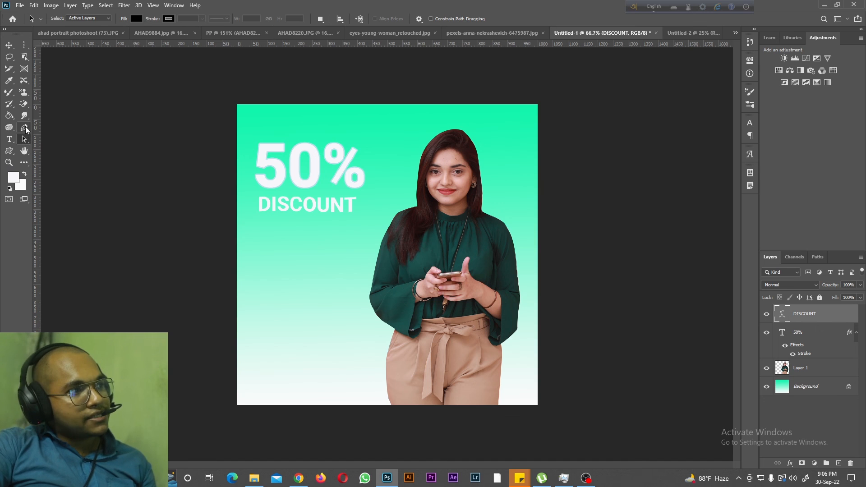
{"action": "left_click", "coordinate": [25, 129]}
{"action": "left_click_drag", "start_coordinate": [334, 222], "coordinate": [341, 318]}
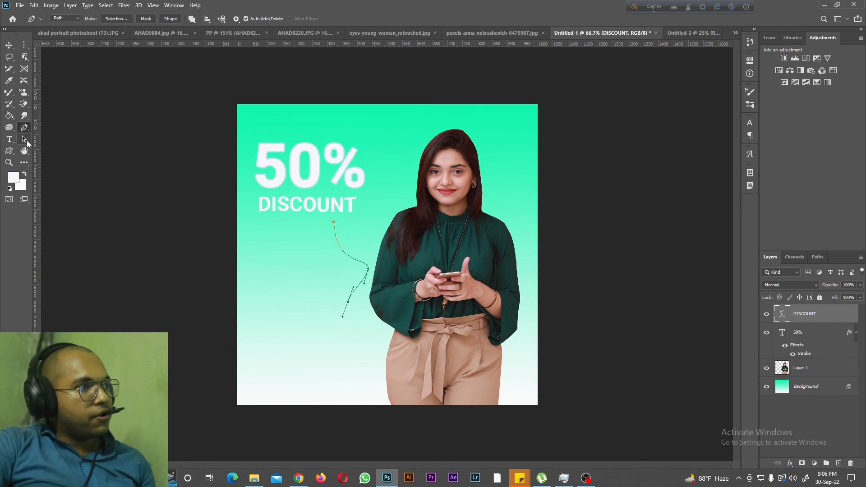
{"action": "left_click", "coordinate": [25, 139]}
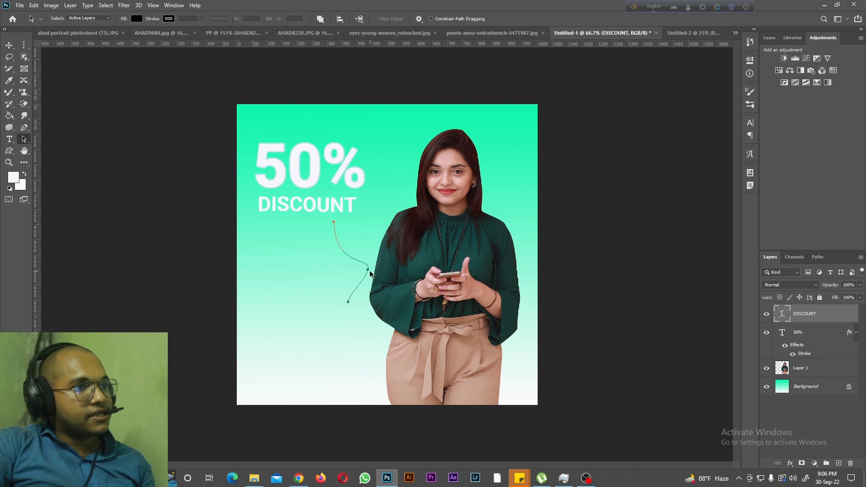
{"action": "left_click_drag", "start_coordinate": [367, 270], "coordinate": [318, 290]}
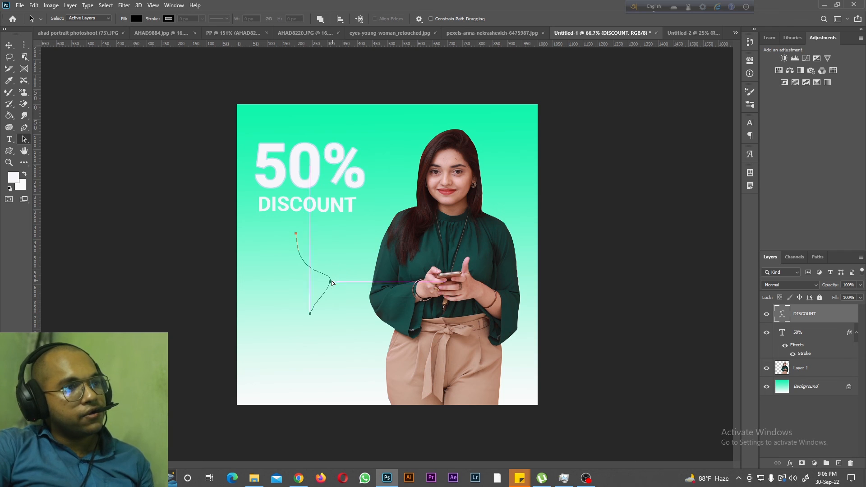
Step: Undo the path's move and the drawing of its points below the DISCOUNT text
{"action": "key", "text": "ctrl+z"}
{"action": "key", "text": "ctrl+z"}
{"action": "key", "text": "ctrl+z"}
{"action": "key", "text": "ctrl+z"}
{"action": "key", "text": "ctrl+z"}
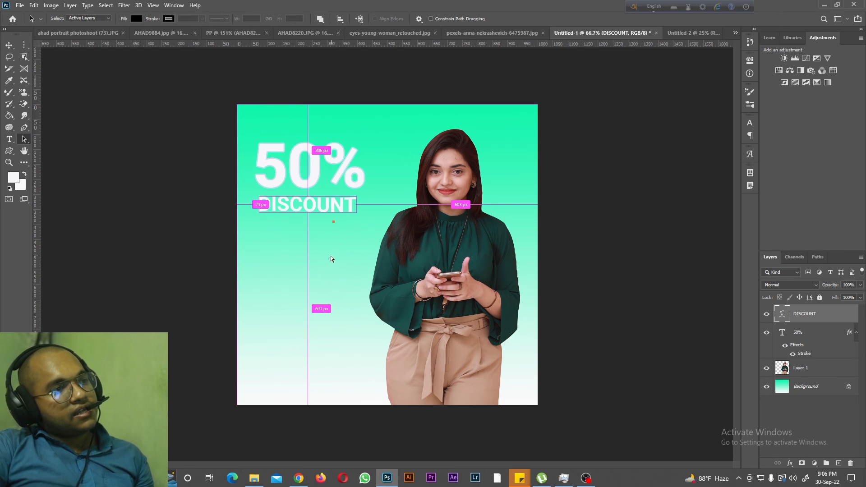
Step: View the Path Selection and Direct Selection tool choices, then switch from Custom Shape to the Rectangle tool
{"action": "right_click", "coordinate": [24, 140]}
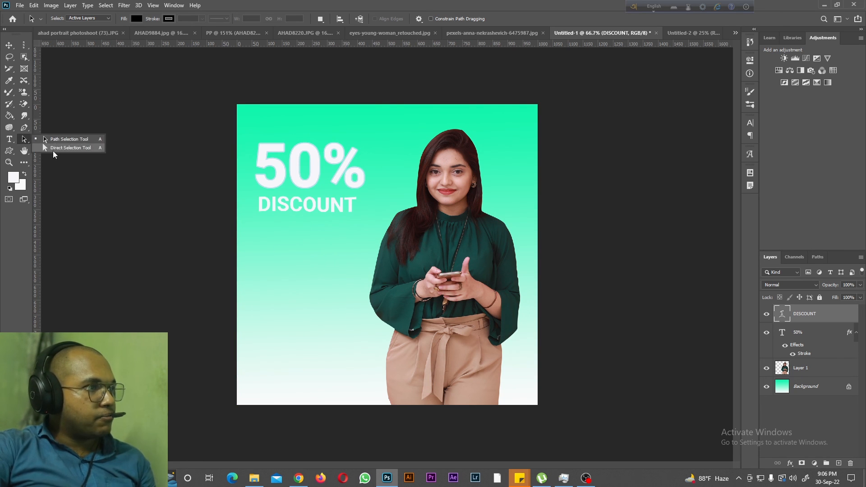
{"action": "left_click", "coordinate": [10, 155]}
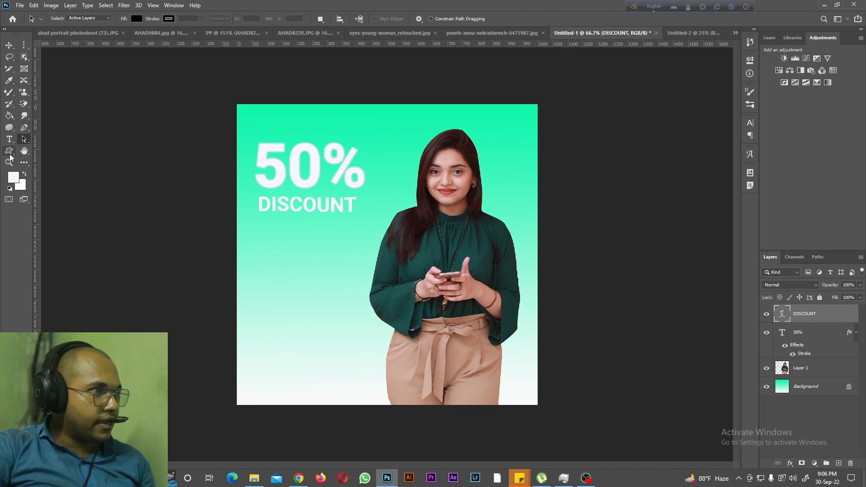
{"action": "right_click", "coordinate": [10, 153]}
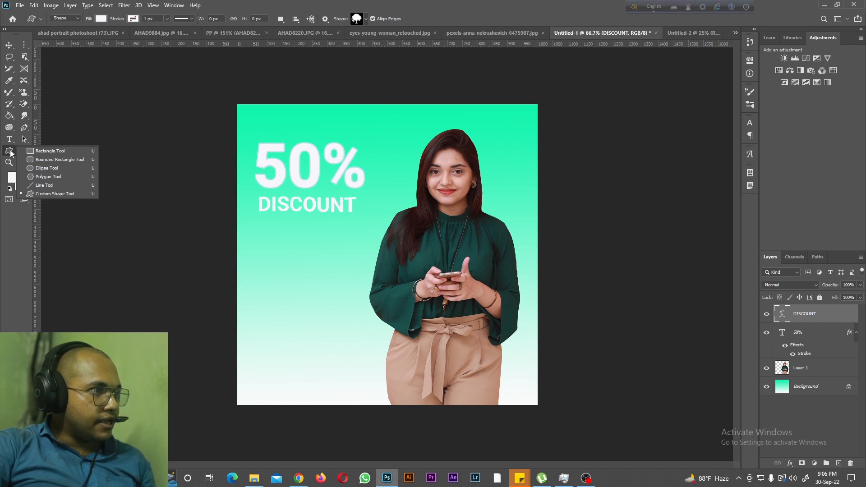
{"action": "left_click", "coordinate": [32, 154]}
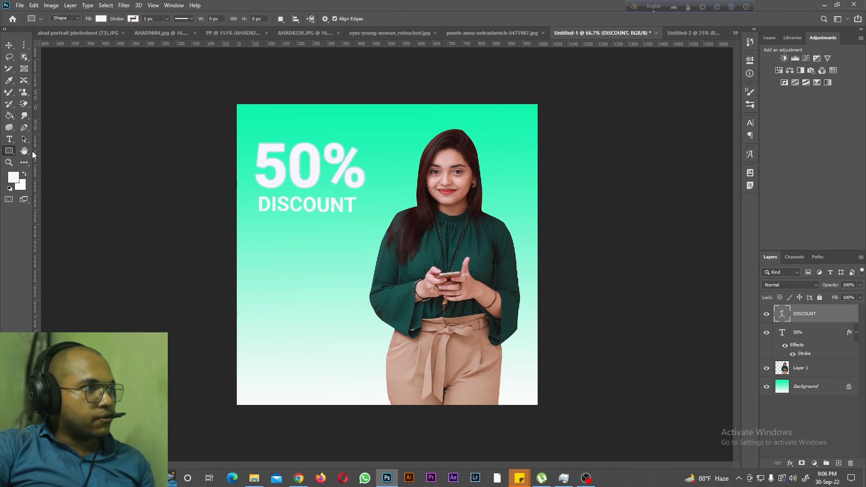
Step: Create a new document 1000 pixels wide and 1000 pixels high
{"action": "left_click", "coordinate": [20, 5]}
{"action": "left_click", "coordinate": [23, 14]}
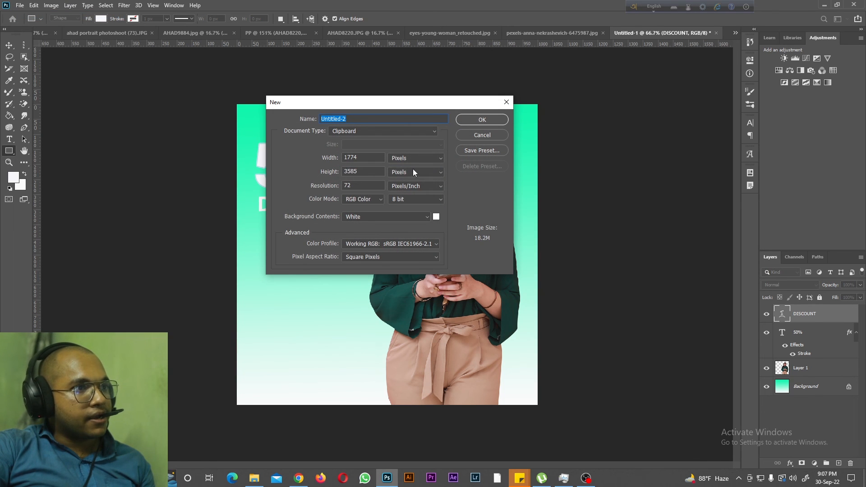
{"action": "double_click", "coordinate": [361, 160]}
{"action": "type", "text": "1000"}
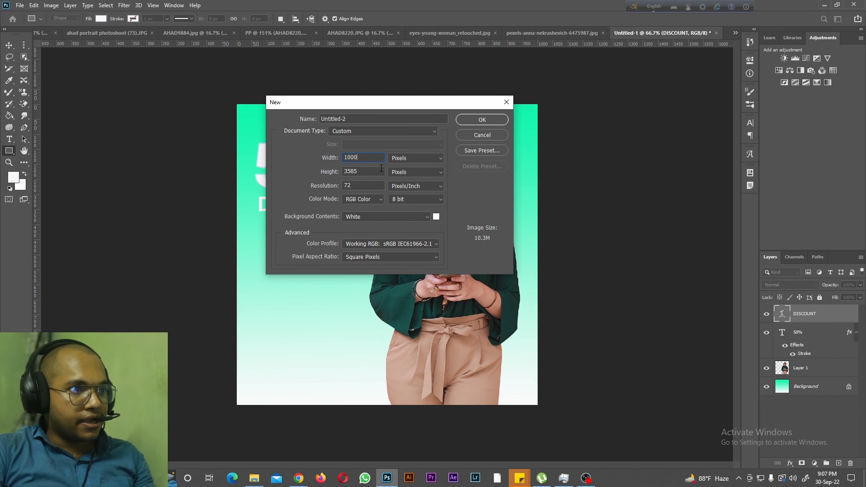
{"action": "type", "text": "1000"}
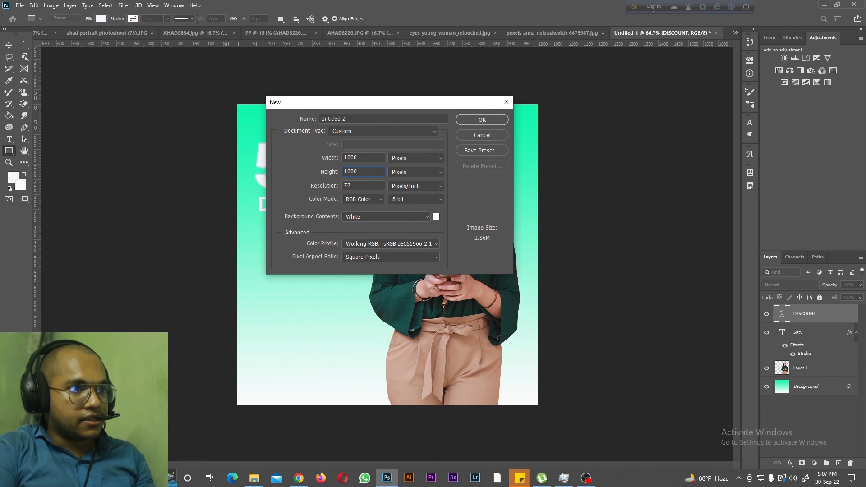
{"action": "left_click", "coordinate": [496, 119]}
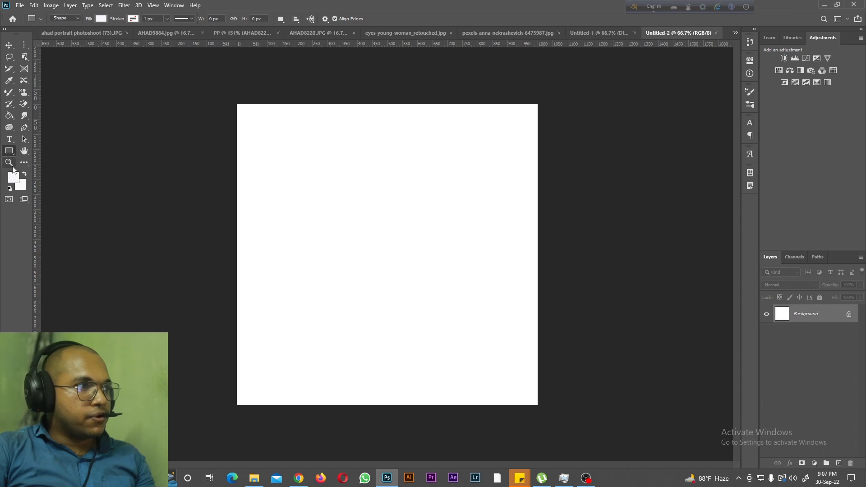
Step: Set the foreground colour to magenta d22ad4
{"action": "right_click", "coordinate": [12, 154]}
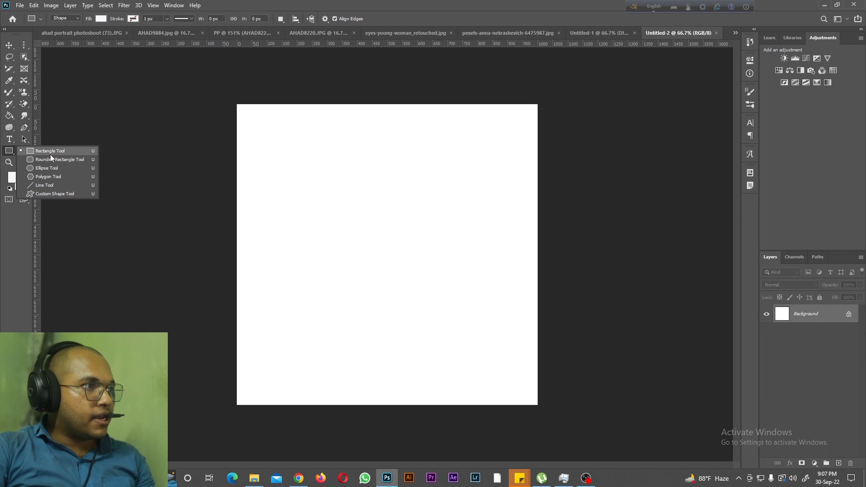
{"action": "left_click", "coordinate": [12, 177]}
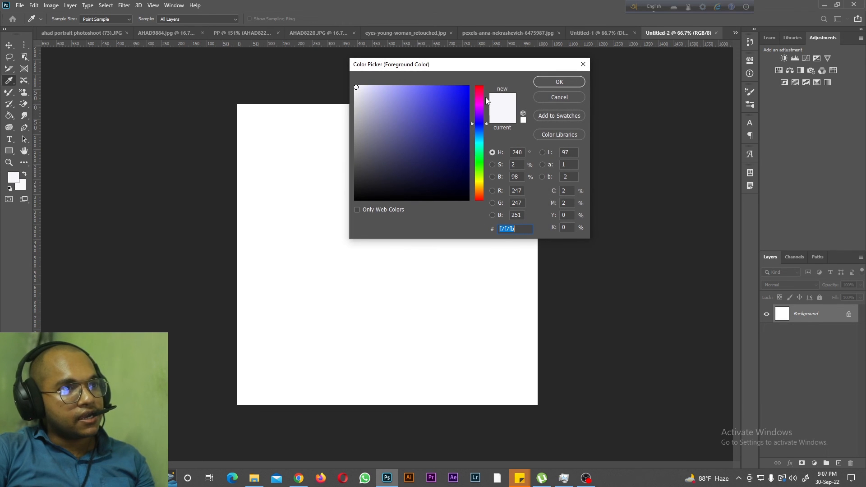
{"action": "left_click", "coordinate": [479, 104]}
{"action": "left_click", "coordinate": [447, 104]}
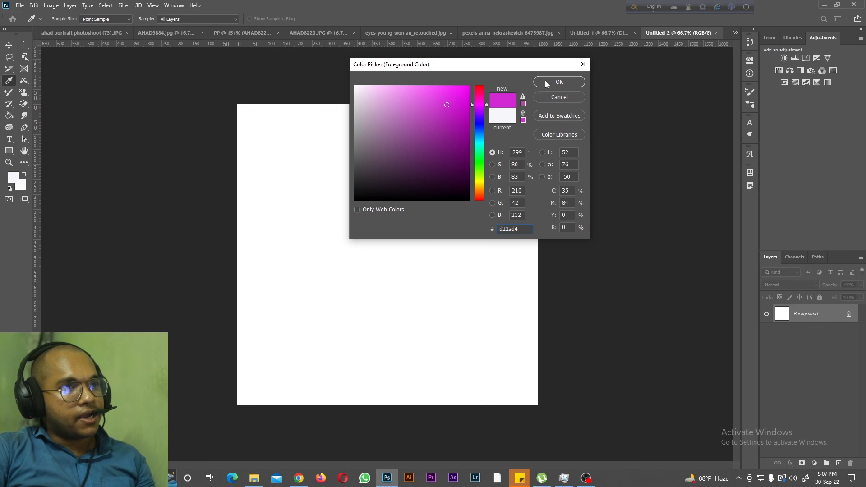
{"action": "left_click", "coordinate": [558, 82]}
Step: Draw a magenta rectangle about 220 by 151 px near the upper-left corner of the white canvas
{"action": "right_click", "coordinate": [13, 154]}
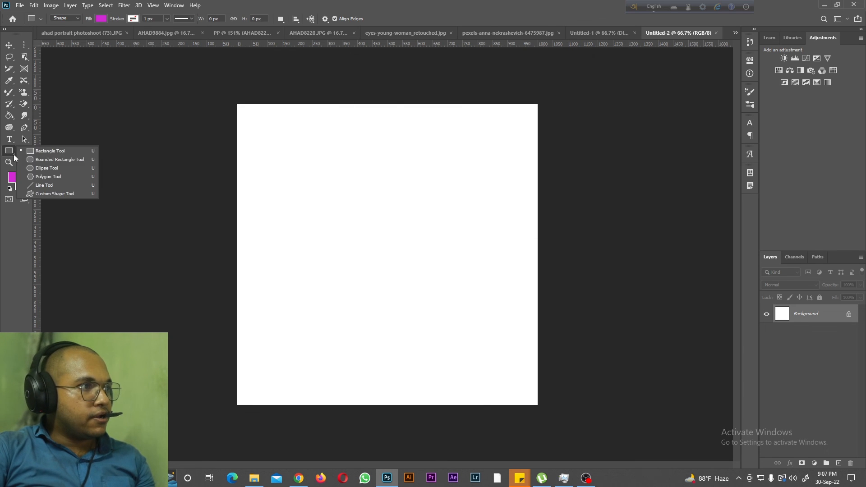
{"action": "left_click", "coordinate": [47, 154]}
{"action": "left_click_drag", "start_coordinate": [264, 123], "coordinate": [330, 168]}
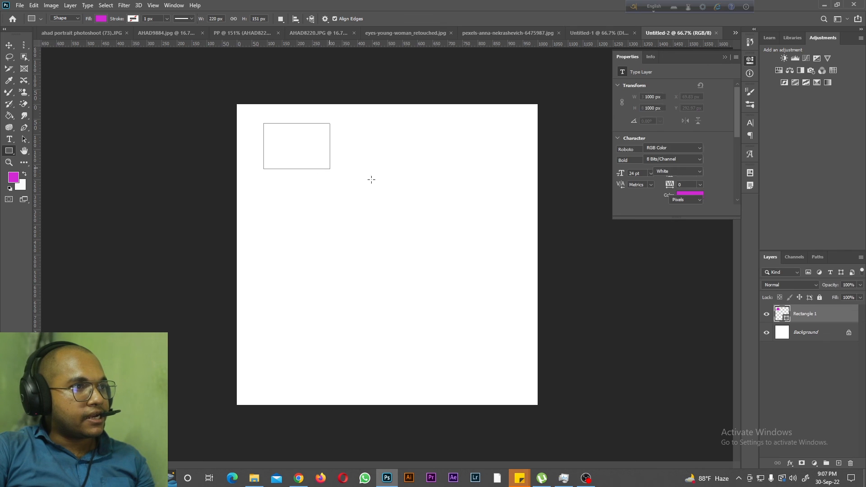
Step: Draw a magenta rounded rectangle about 223 by 163 px with 10 px corner radius beside the existing rectangle
{"action": "right_click", "coordinate": [9, 153]}
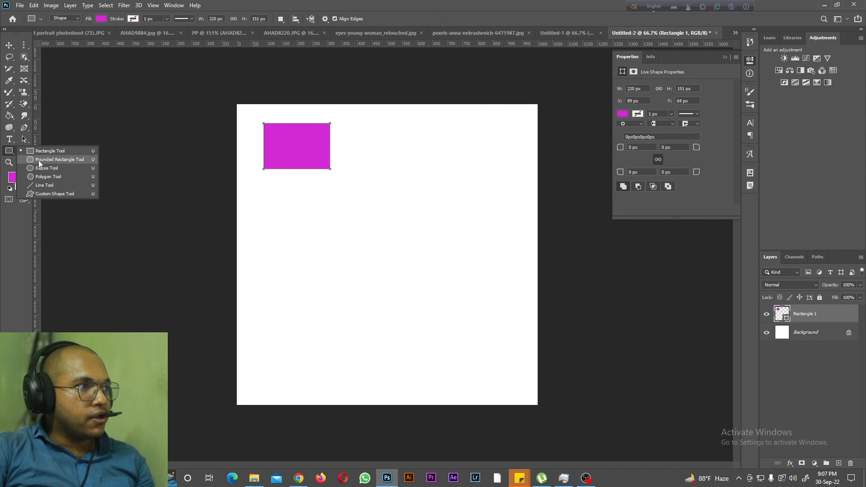
{"action": "left_click", "coordinate": [45, 159]}
{"action": "left_click_drag", "start_coordinate": [368, 122], "coordinate": [436, 171]}
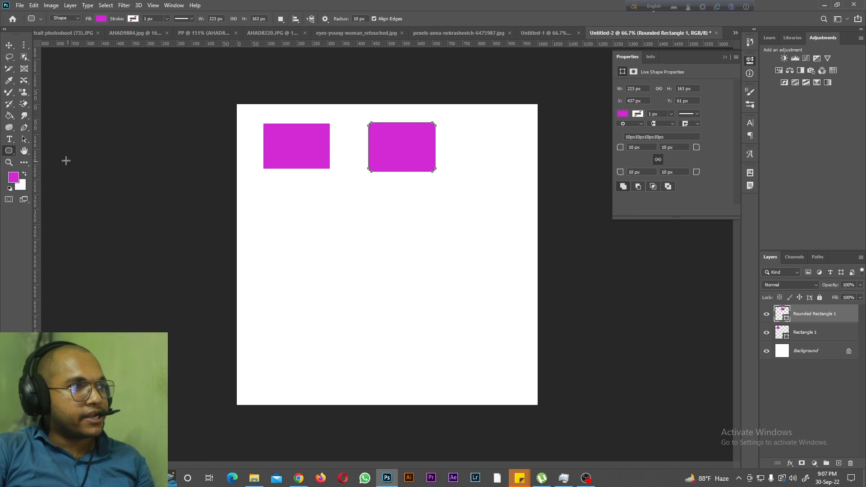
Step: Draw a magenta ellipse about 271 by 202 px below the plain rectangle
{"action": "right_click", "coordinate": [9, 151]}
{"action": "left_click", "coordinate": [46, 159]}
{"action": "left_click_drag", "start_coordinate": [261, 192], "coordinate": [343, 253]}
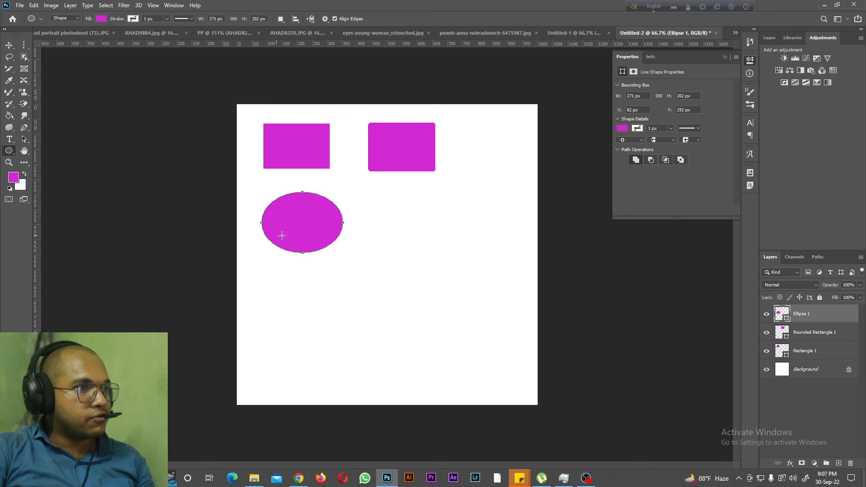
Step: Draw two five-sided polygons below the rounded rectangle, a small one and a larger one about 203 by 203 px
{"action": "right_click", "coordinate": [15, 155]}
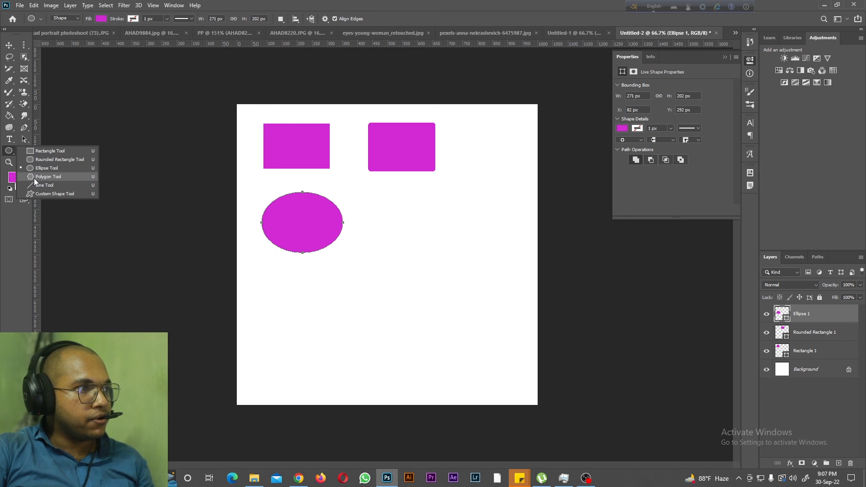
{"action": "key", "text": "Escape"}
{"action": "key", "text": "shift+u"}
{"action": "left_click_drag", "start_coordinate": [397, 193], "coordinate": [412, 203]}
{"action": "left_click_drag", "start_coordinate": [438, 235], "coordinate": [461, 259]}
Step: Draw a nearly horizontal line of 1 px weight, about 217 px long, below the ellipse
{"action": "right_click", "coordinate": [10, 154]}
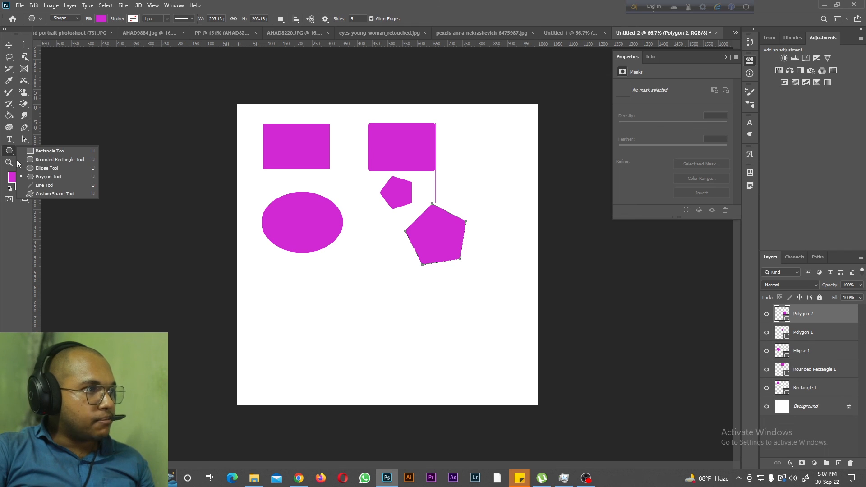
{"action": "left_click", "coordinate": [35, 185]}
{"action": "left_click_drag", "start_coordinate": [266, 297], "coordinate": [332, 300]}
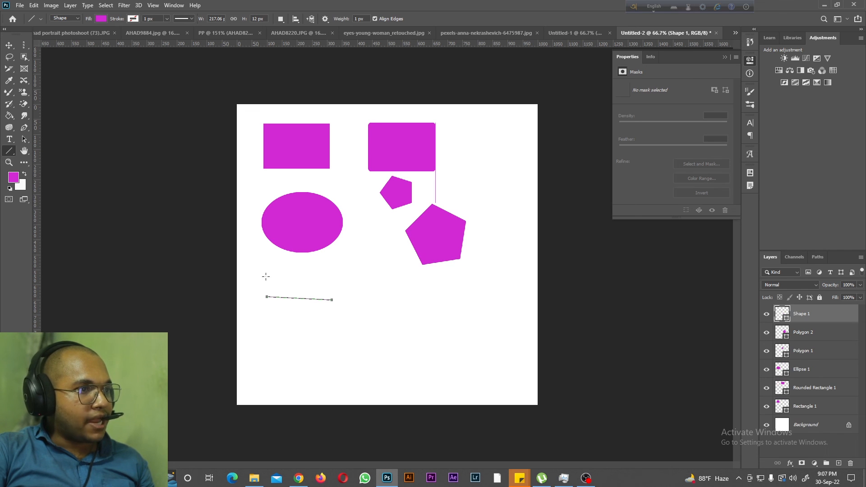
Step: Draw a Maple Tree custom shape about 67 by 66 px below the pentagons
{"action": "right_click", "coordinate": [17, 156]}
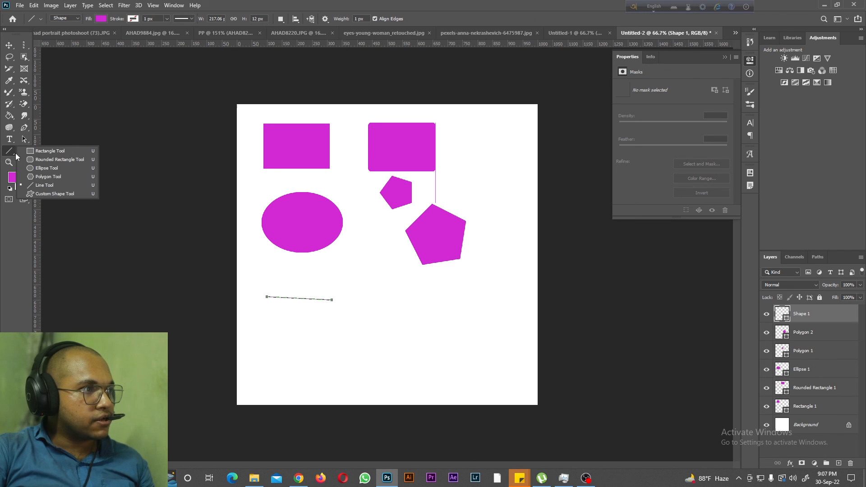
{"action": "left_click", "coordinate": [49, 194]}
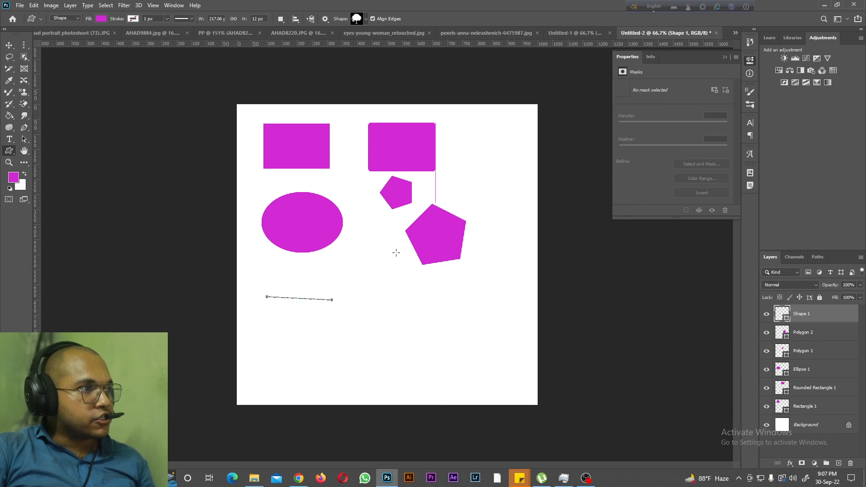
{"action": "left_click", "coordinate": [365, 20]}
{"action": "left_click_drag", "start_coordinate": [391, 294], "coordinate": [414, 316]}
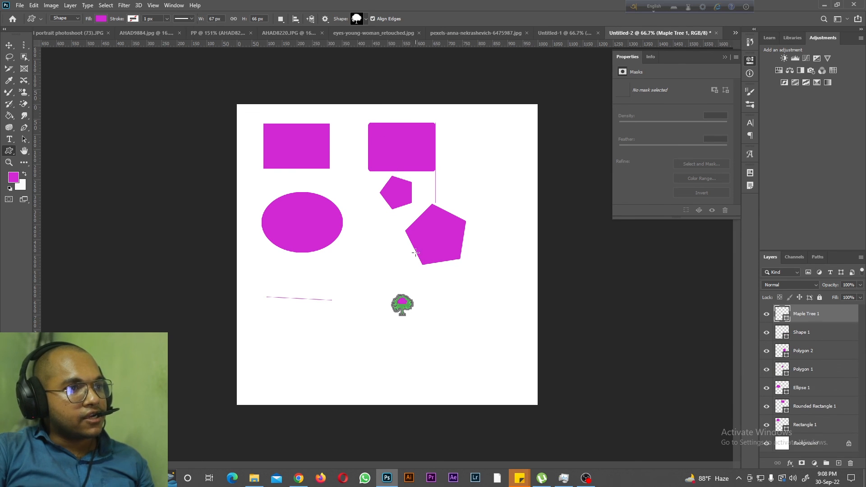
Step: Draw two Rhino custom shapes from the Wild Animals set, about 52 by 65 px and 148 by 79 px, below the tree's level
{"action": "left_click", "coordinate": [367, 22]}
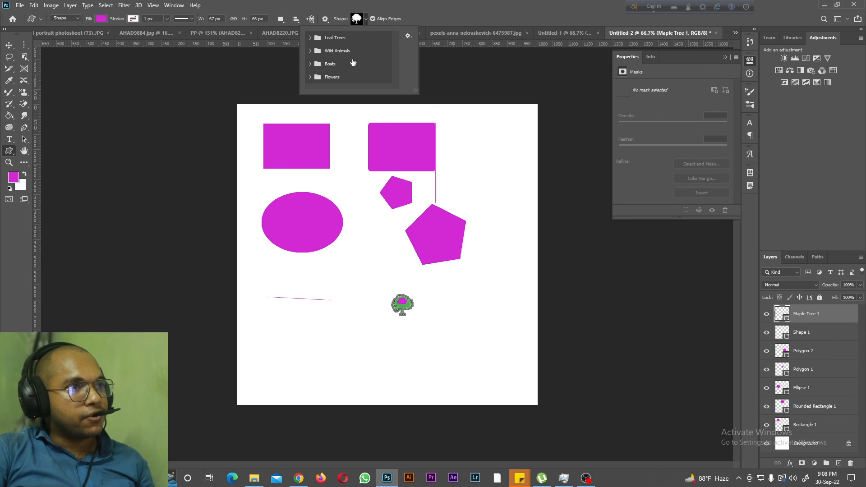
{"action": "left_click", "coordinate": [309, 51]}
{"action": "left_click", "coordinate": [350, 65]}
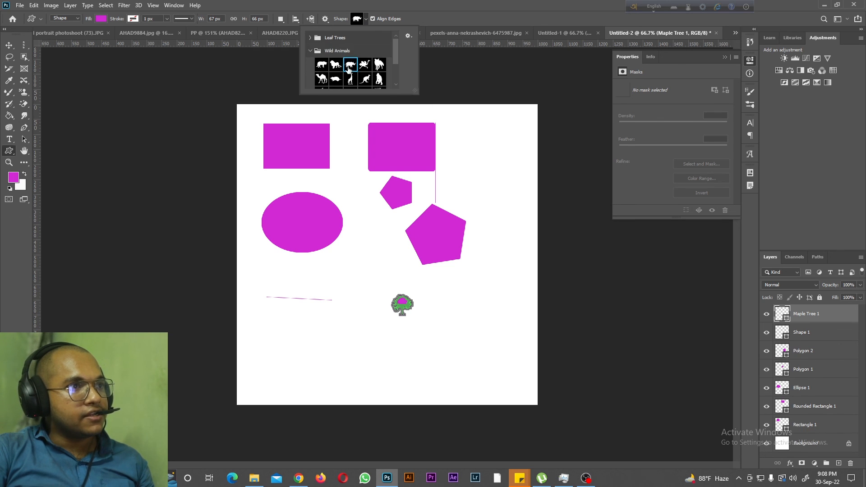
{"action": "left_click", "coordinate": [458, 332]}
{"action": "left_click_drag", "start_coordinate": [457, 334], "coordinate": [475, 354]}
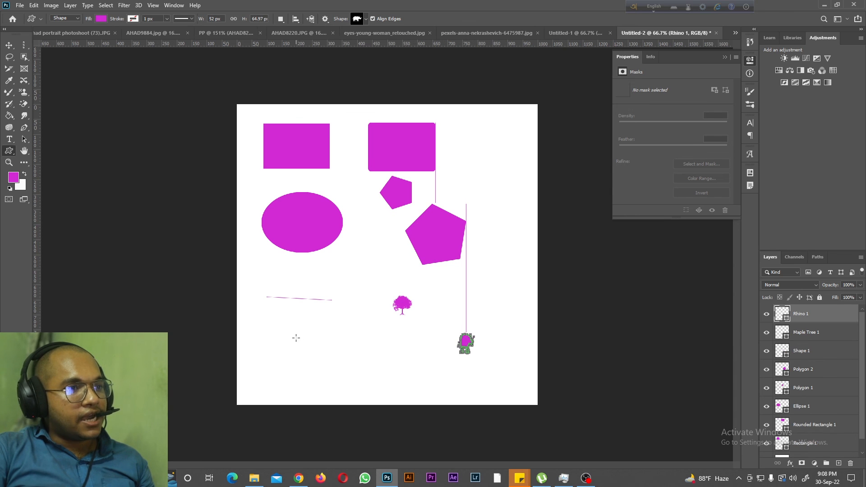
{"action": "left_click_drag", "start_coordinate": [296, 338], "coordinate": [344, 362]}
Step: Draw a Giraffe custom shape about 64 by 46 px between the two rhinos
{"action": "left_click", "coordinate": [356, 20]}
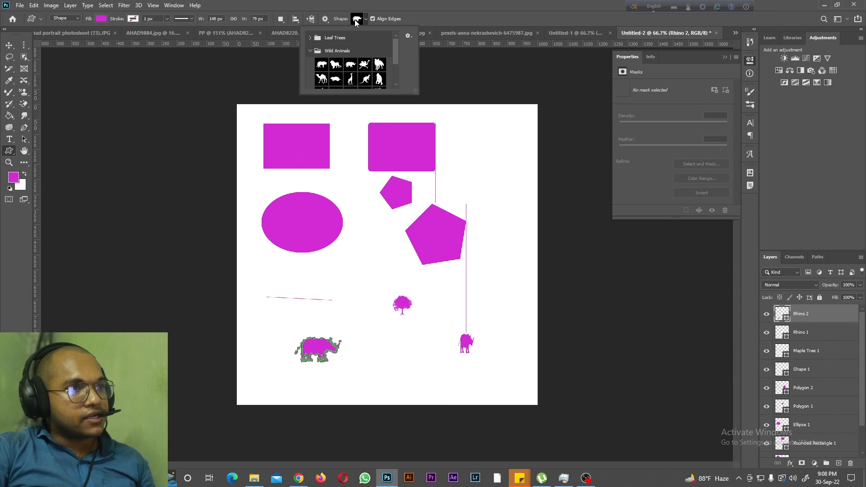
{"action": "left_click", "coordinate": [353, 76]}
{"action": "left_click_drag", "start_coordinate": [389, 344], "coordinate": [409, 357]}
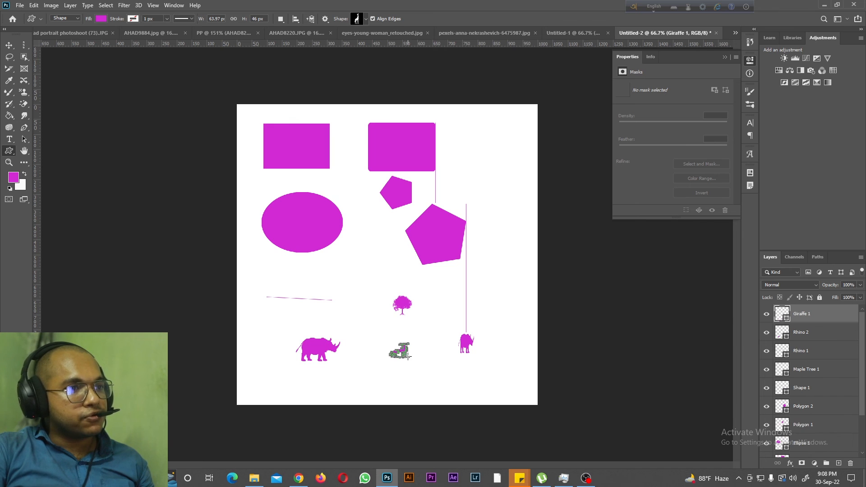
{"action": "right_click", "coordinate": [11, 151]}
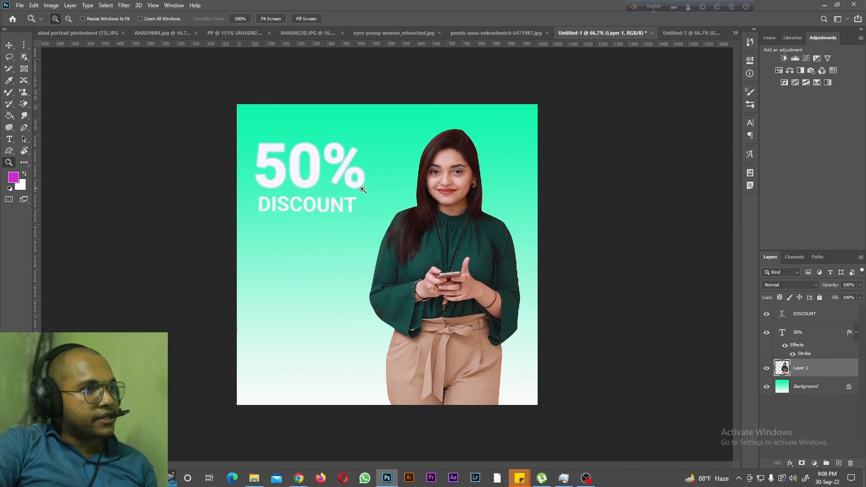
Step: Zoom in to 400% on the woman in the 50% discount design, then zoom back out to 50%
{"action": "left_click", "coordinate": [432, 197]}
{"action": "left_click", "coordinate": [432, 197]}
{"action": "left_click", "coordinate": [433, 197]}
{"action": "left_click", "coordinate": [432, 197]}
{"action": "left_click", "coordinate": [381, 188]}
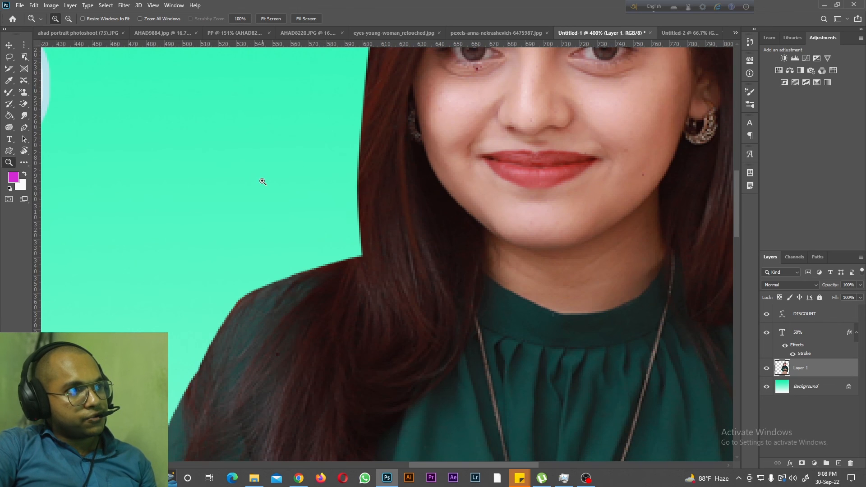
{"action": "left_click", "coordinate": [324, 161], "text": "alt"}
{"action": "left_click", "coordinate": [323, 161], "text": "alt"}
{"action": "left_click", "coordinate": [324, 161], "text": "alt"}
{"action": "left_click", "coordinate": [326, 162], "text": "alt"}
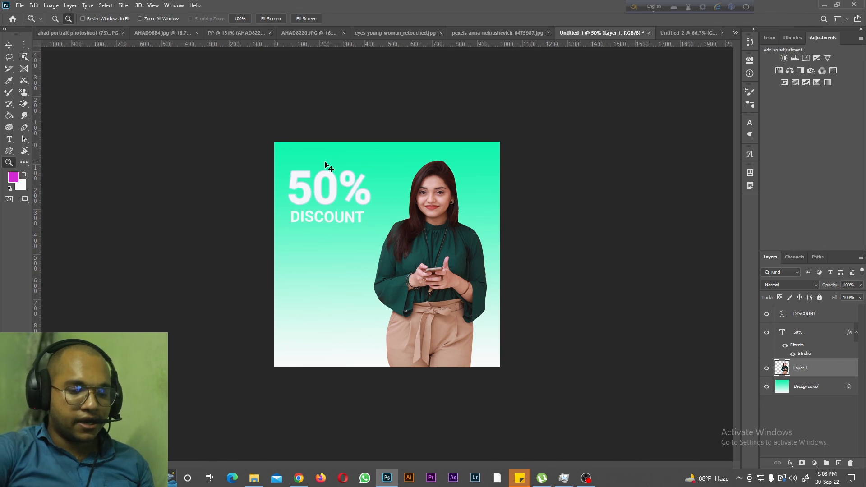
{"action": "key", "text": "ctrl+1"}
{"action": "key", "text": "ctrl+minus"}
{"action": "key", "text": "ctrl+minus"}
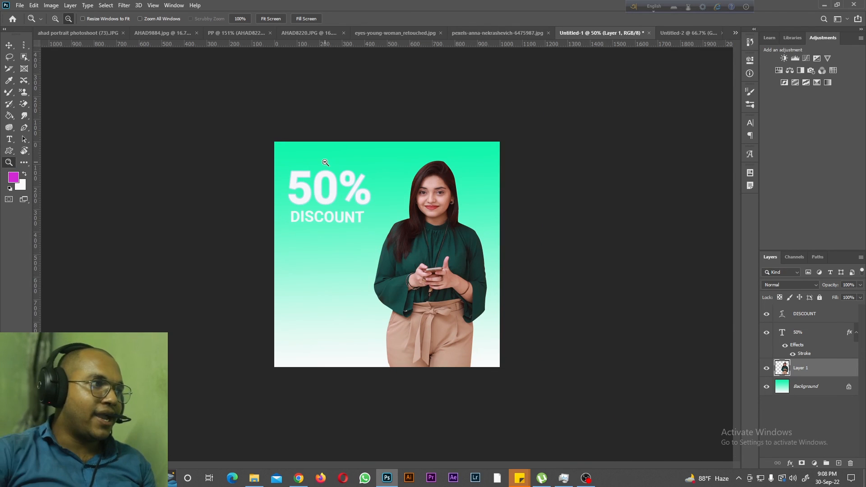
Step: Activate the Edit Toolbar tool
{"action": "left_click", "coordinate": [24, 162]}
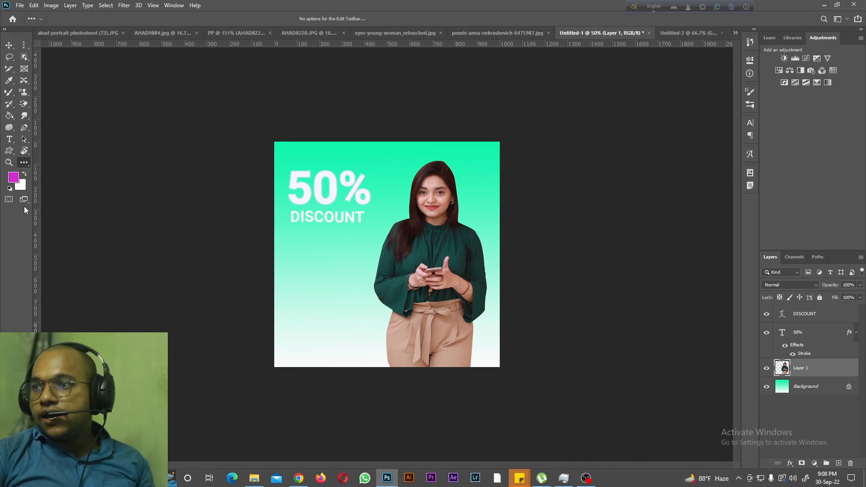